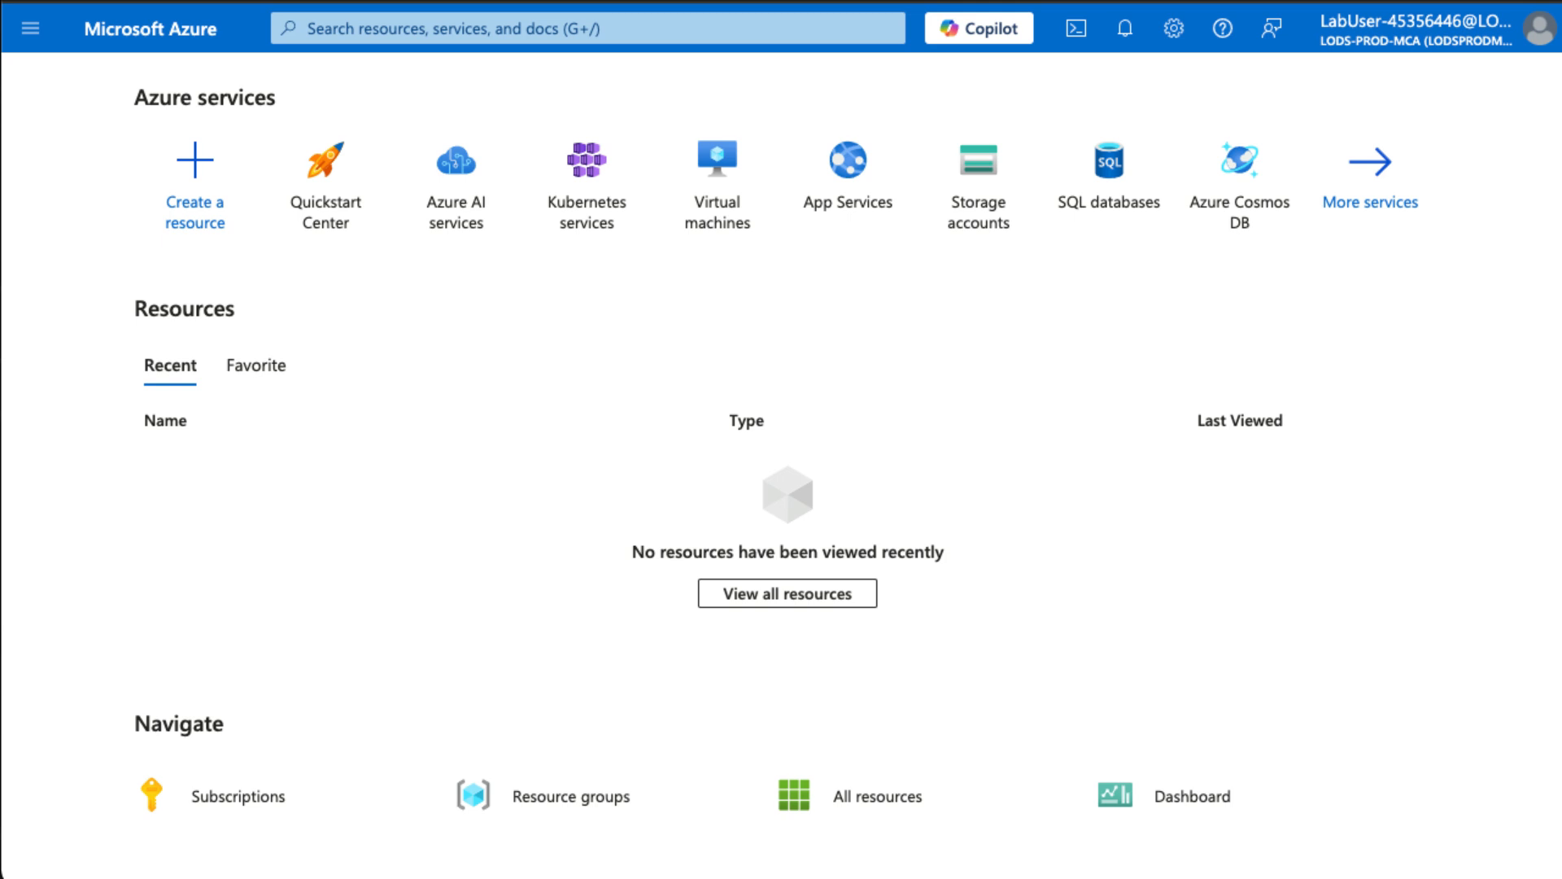
- Start a custom template deployment and load the az104-10 VM edge template JSON into the editor
left_click(370, 36)
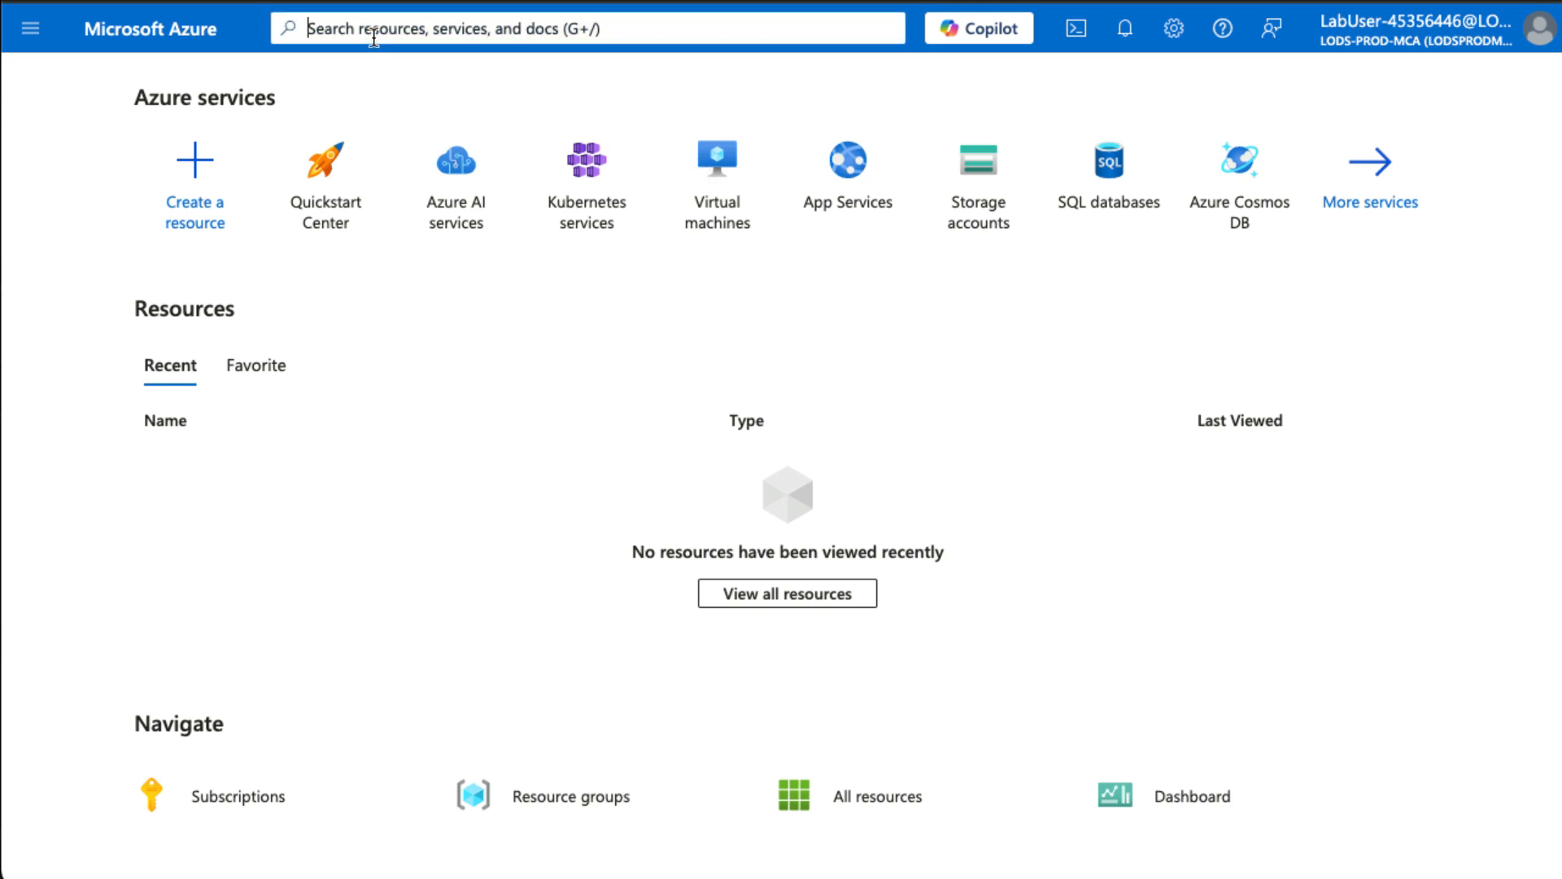
type("Dep")
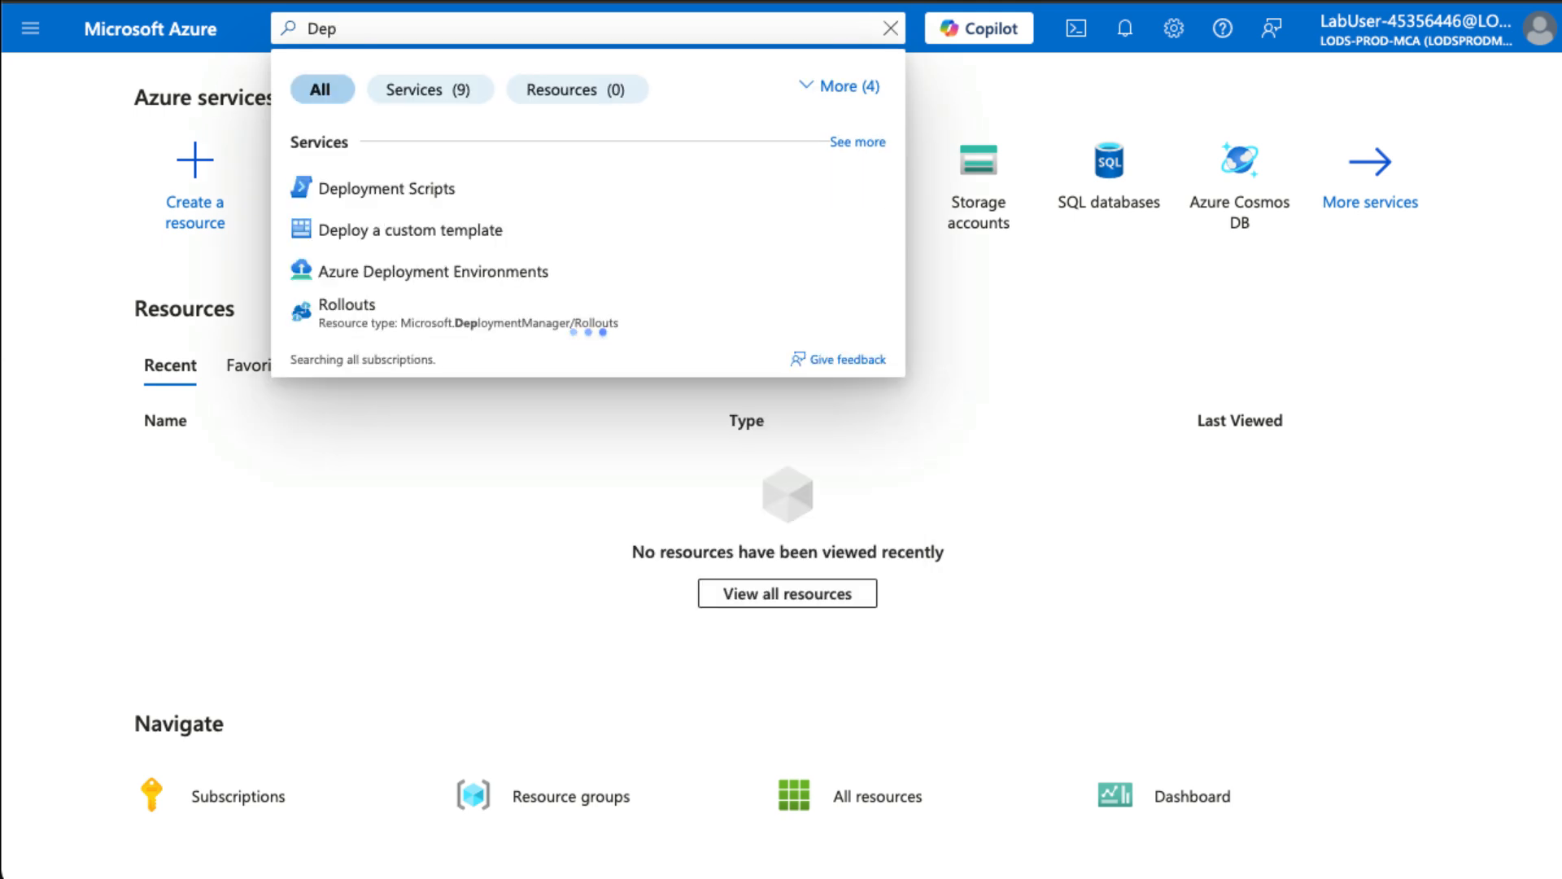
left_click(401, 244)
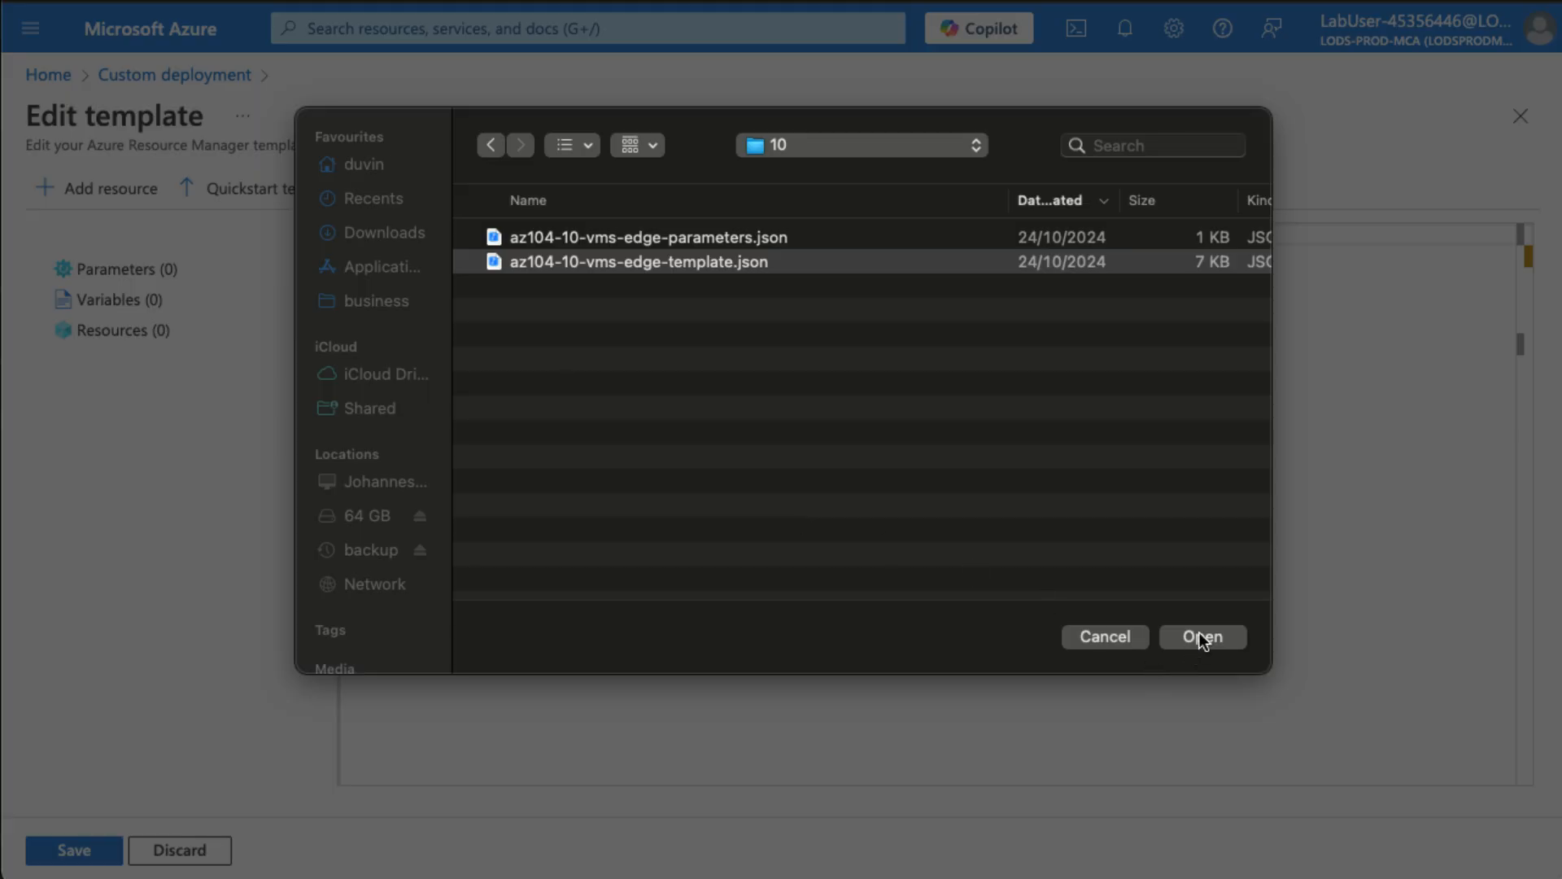
left_click(1203, 637)
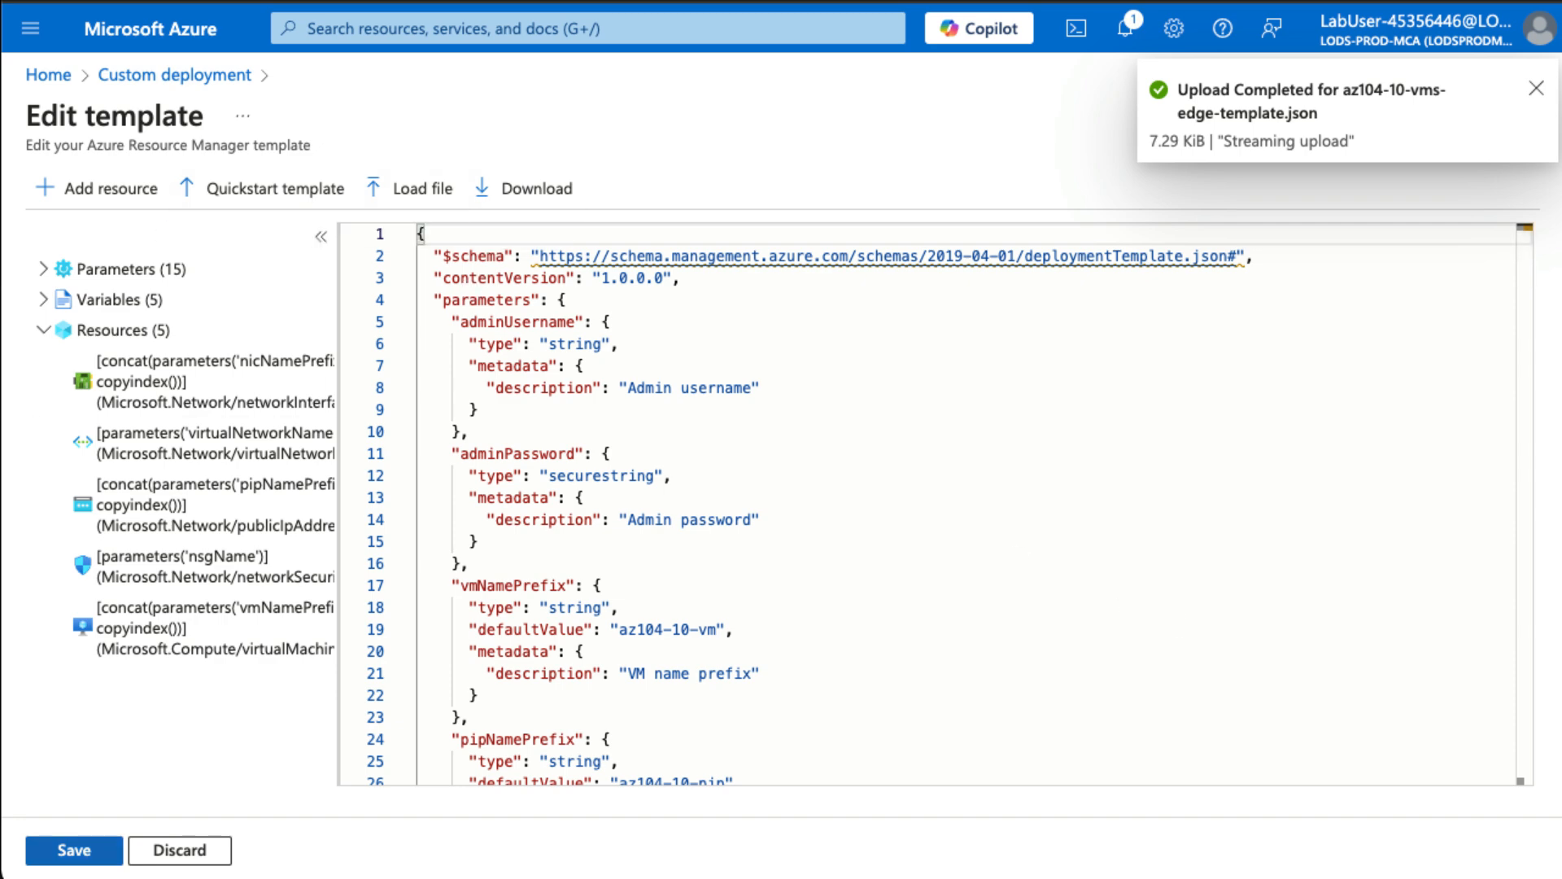
left_click(78, 847)
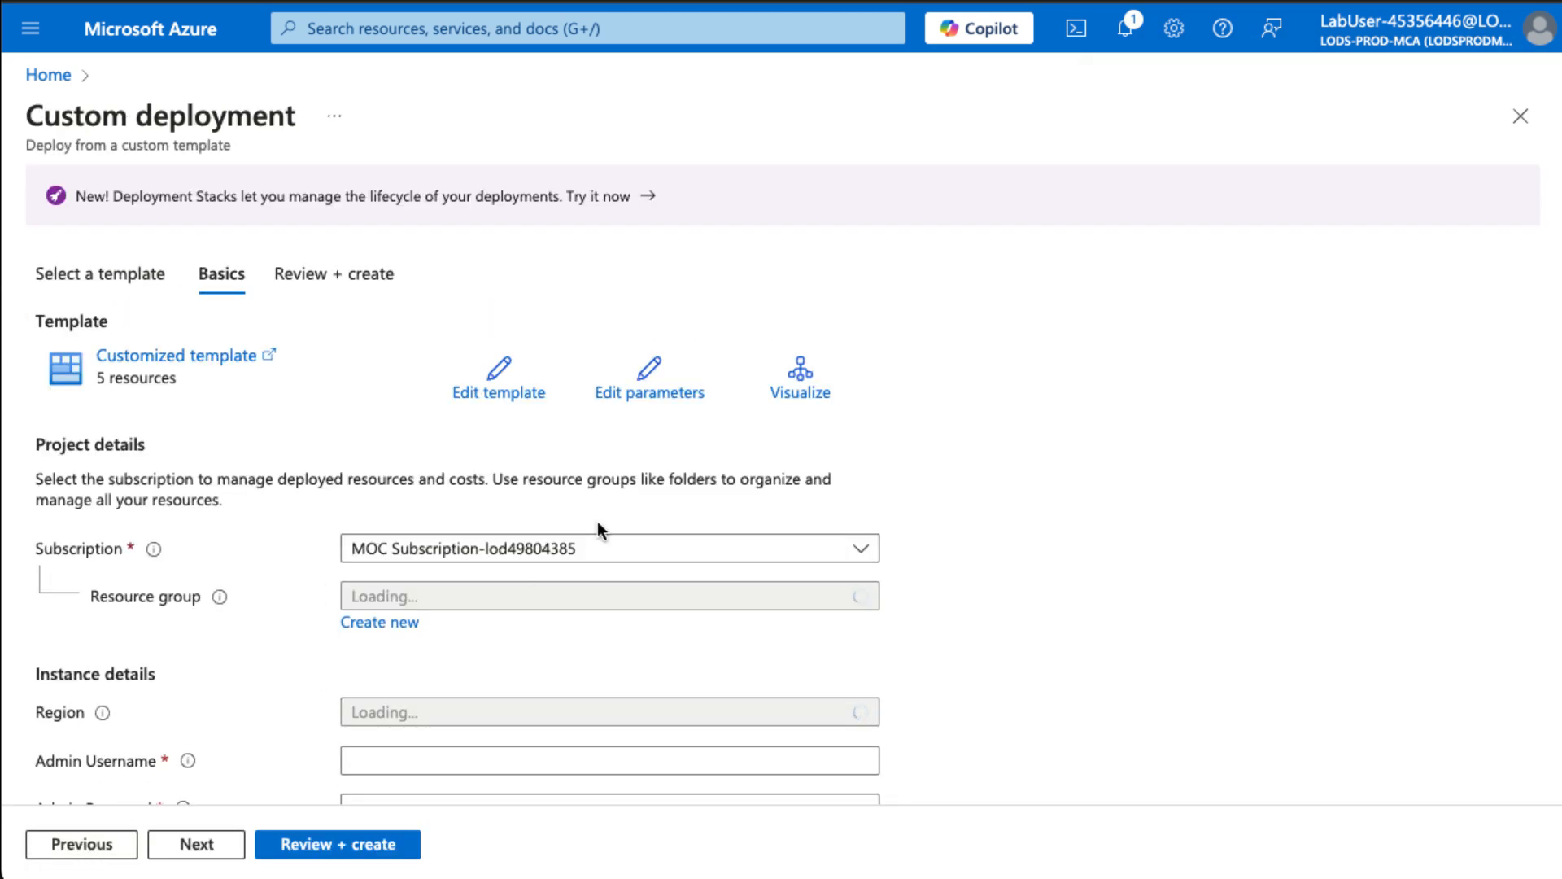
- Load and save the az104-10-vms-edge-parameters.json parameters file
left_click(648, 375)
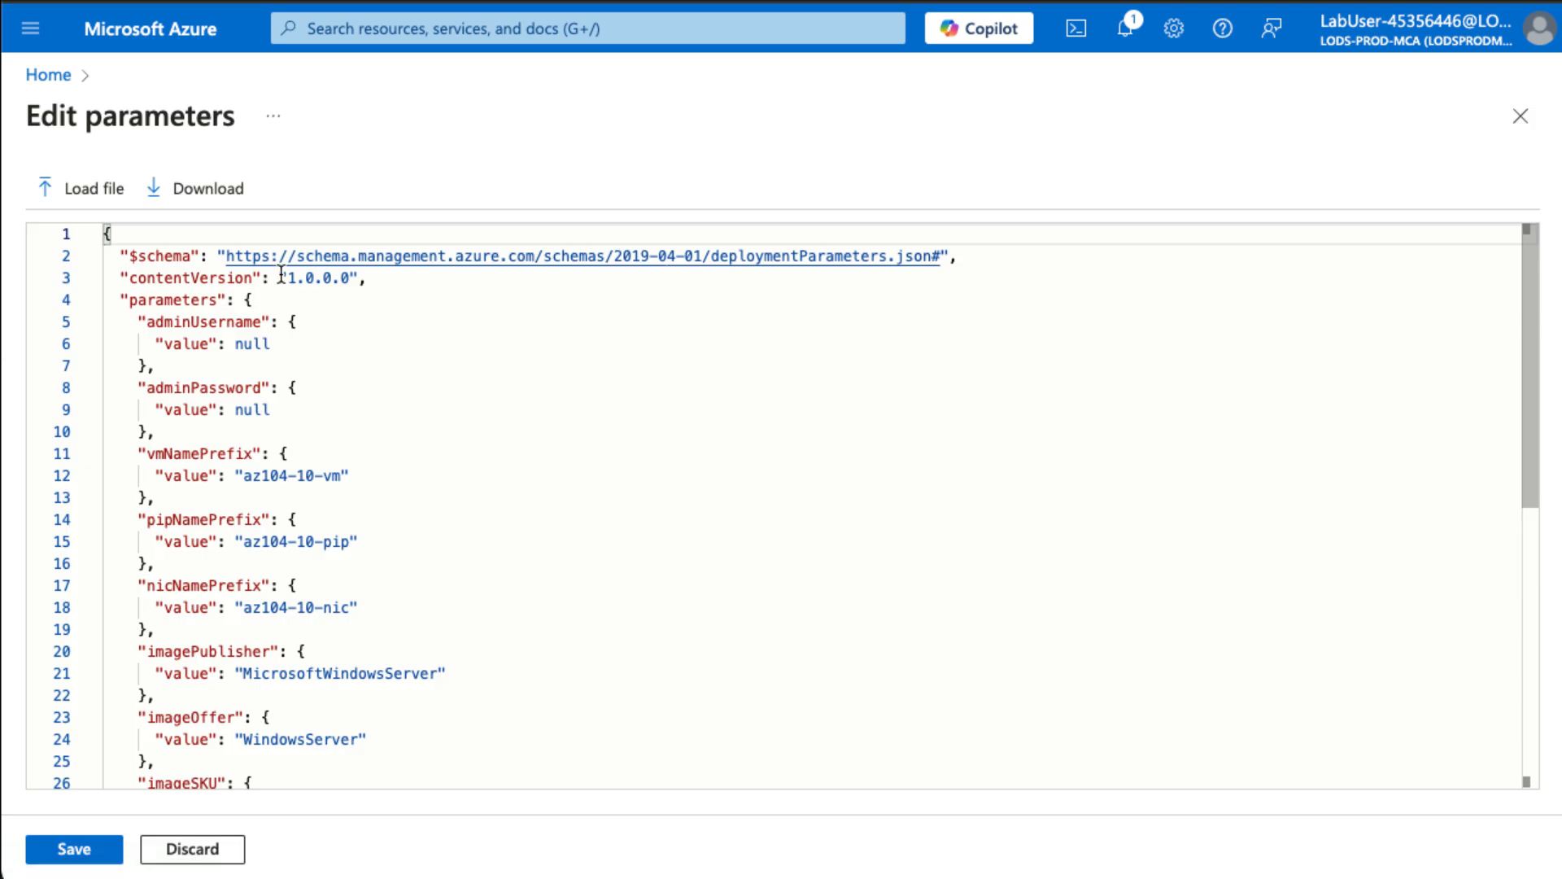
left_click(81, 196)
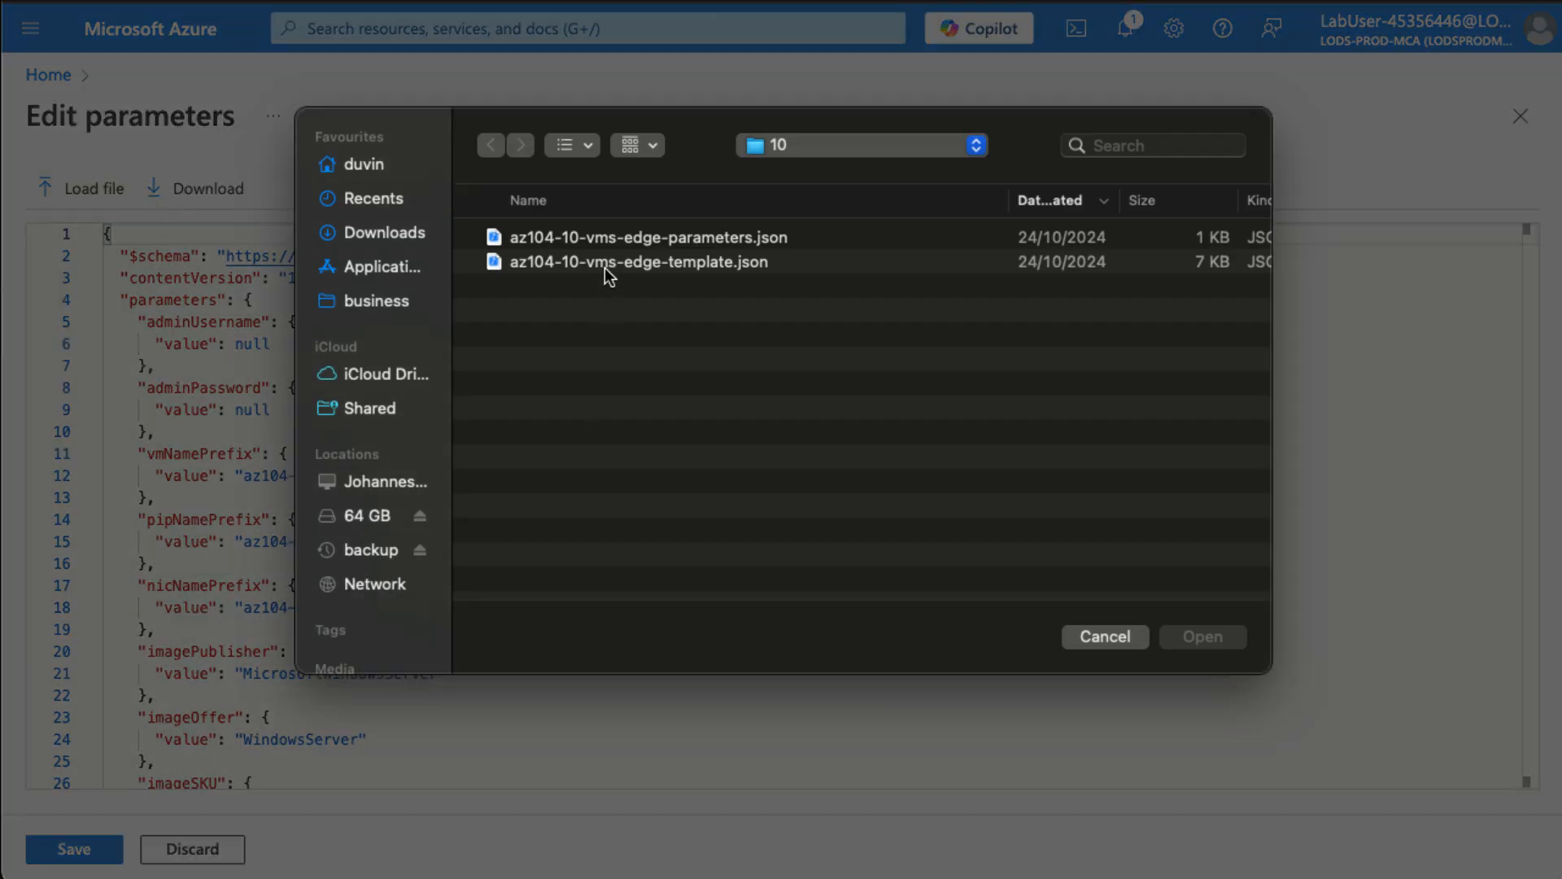
double_click(609, 241)
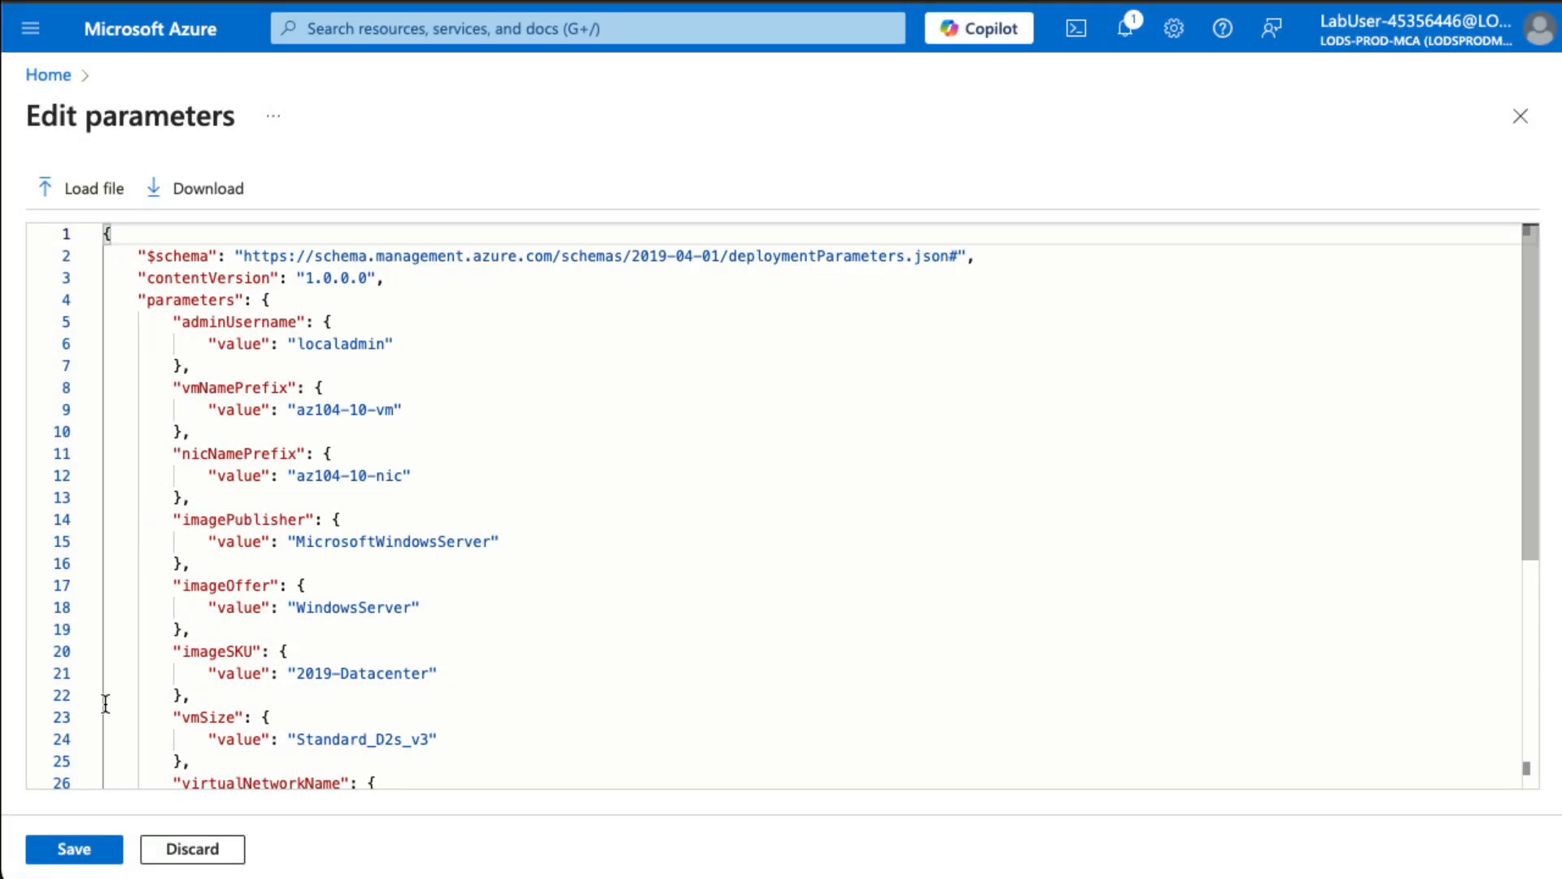
left_click(81, 852)
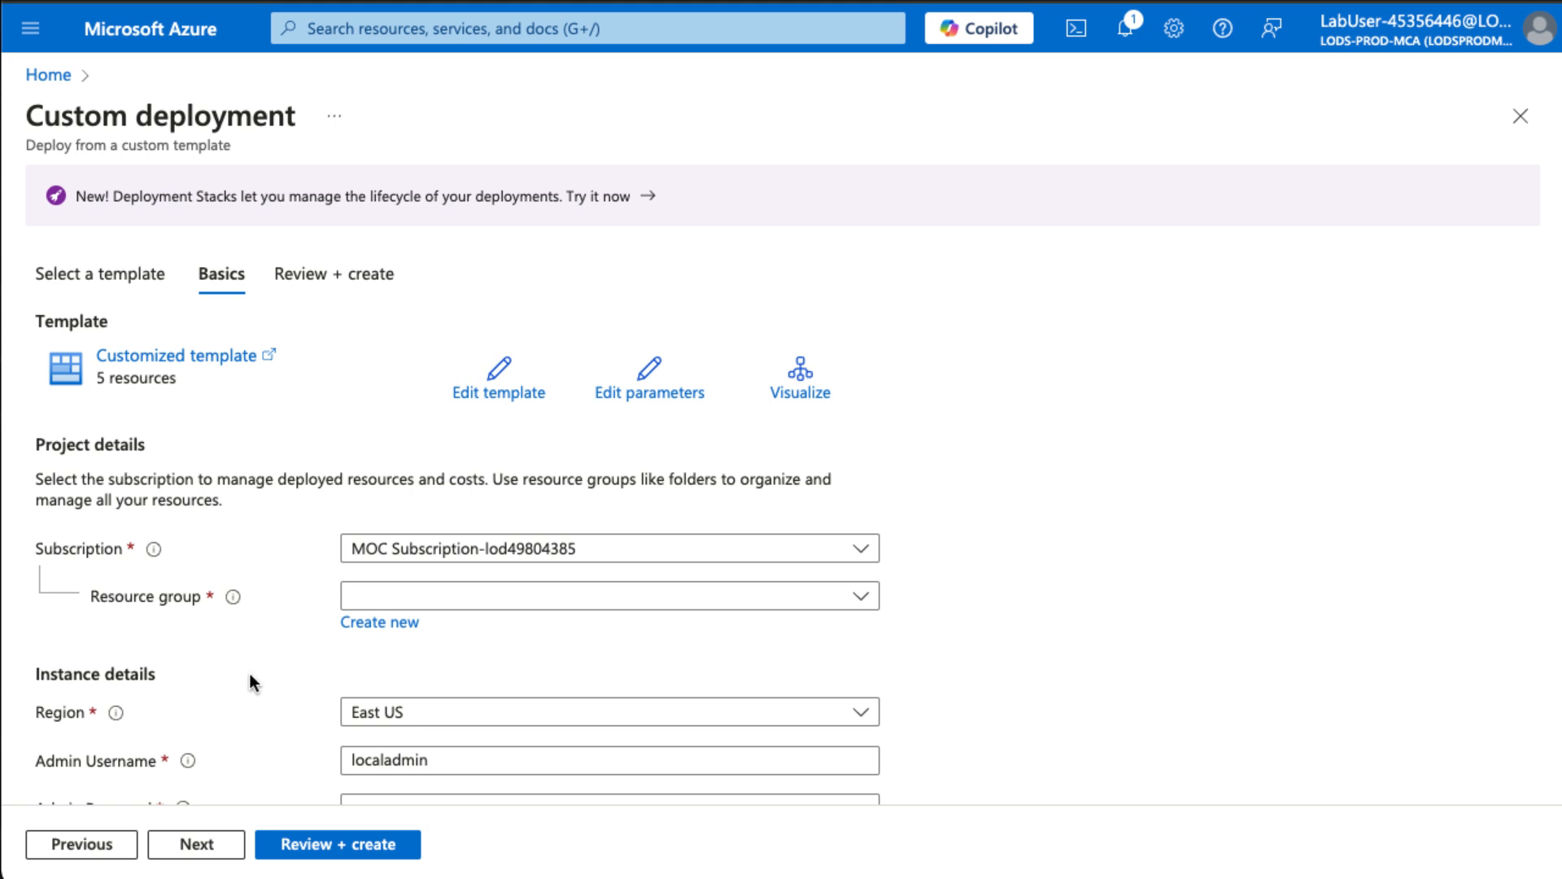
- Choose resource group az104-rg-region1 and enter the admin password
scroll(501, 670, "down", 2)
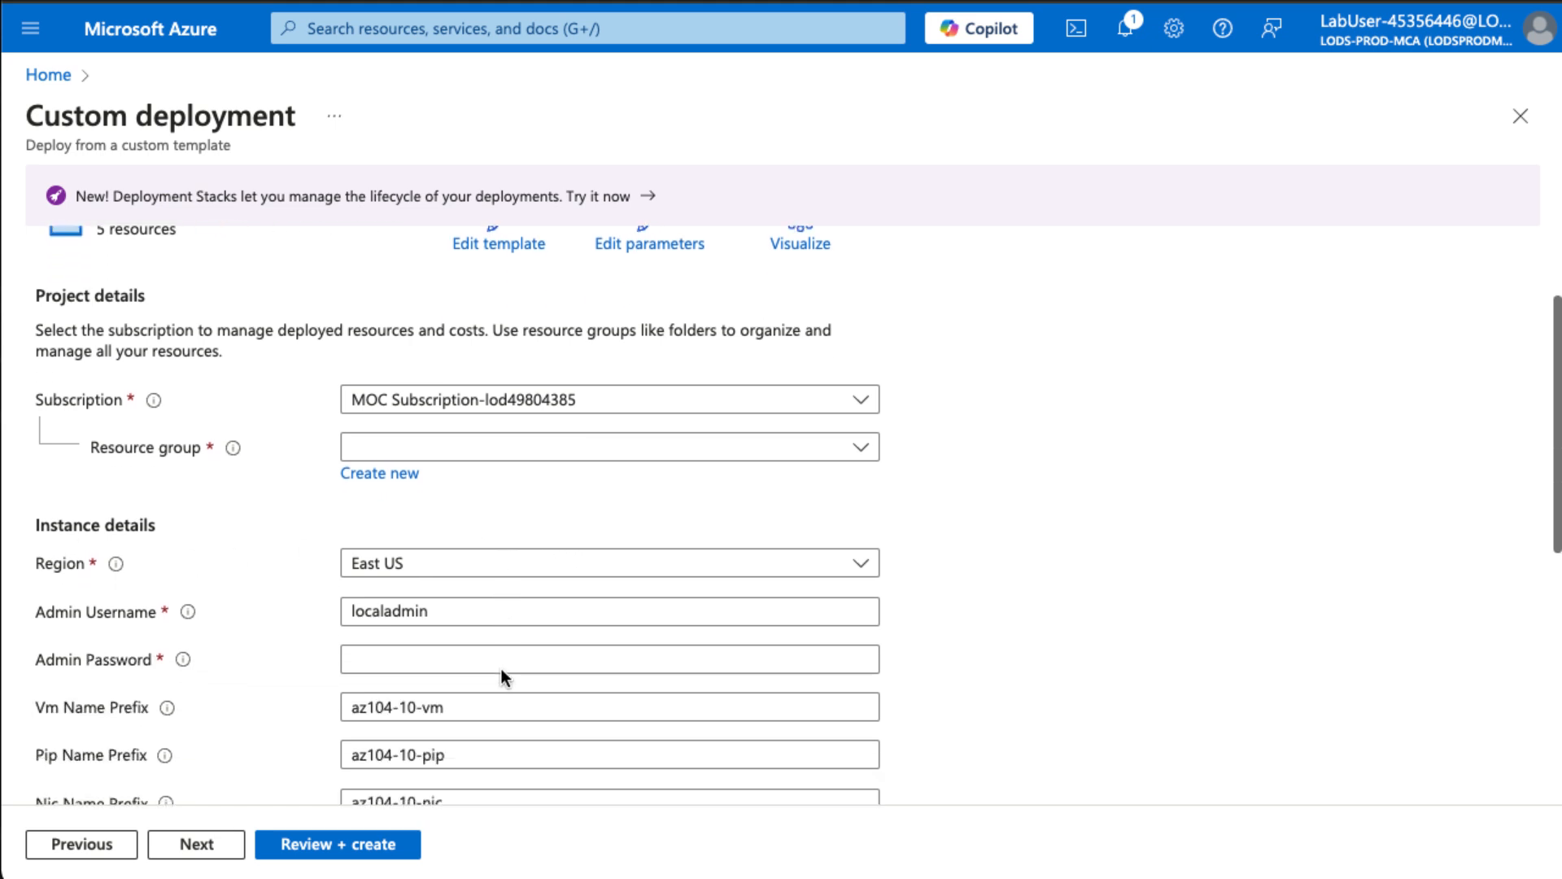
left_click(460, 446)
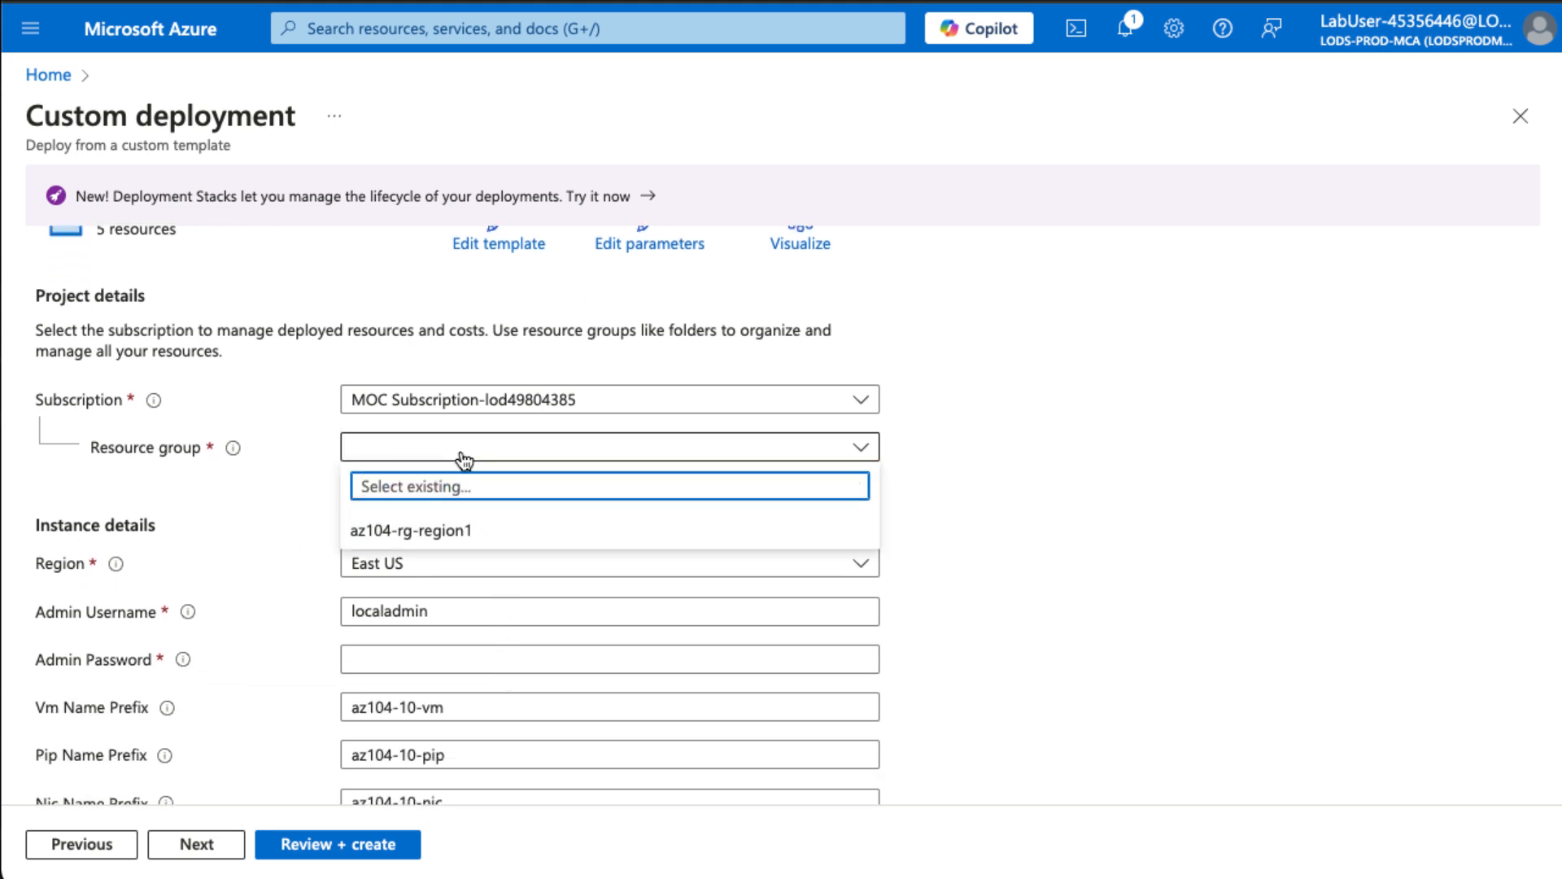
left_click(452, 530)
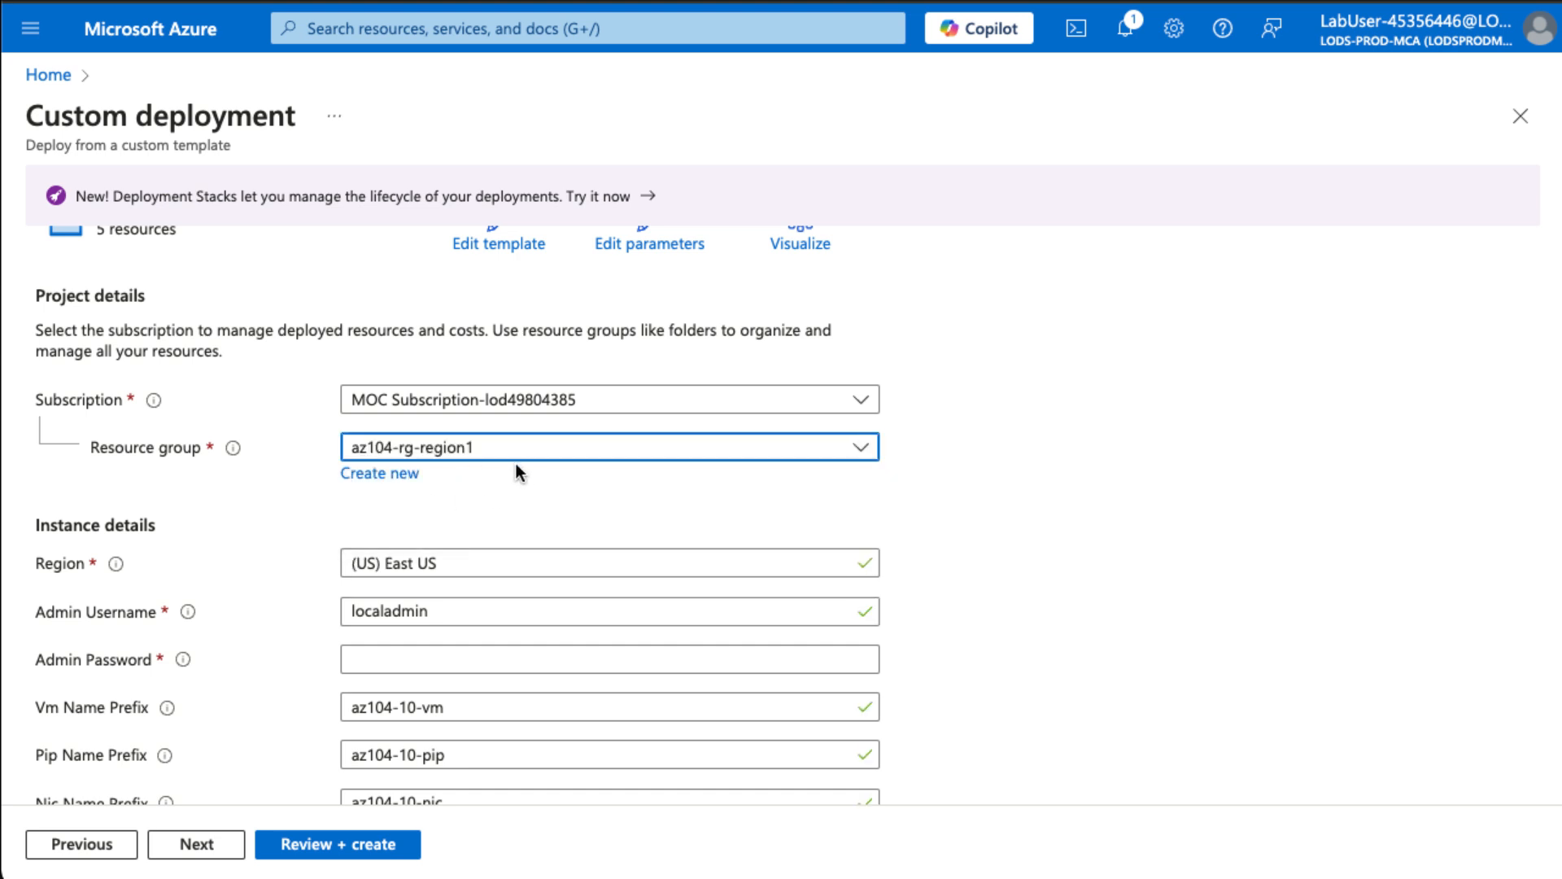
scroll(488, 600, "down", 1)
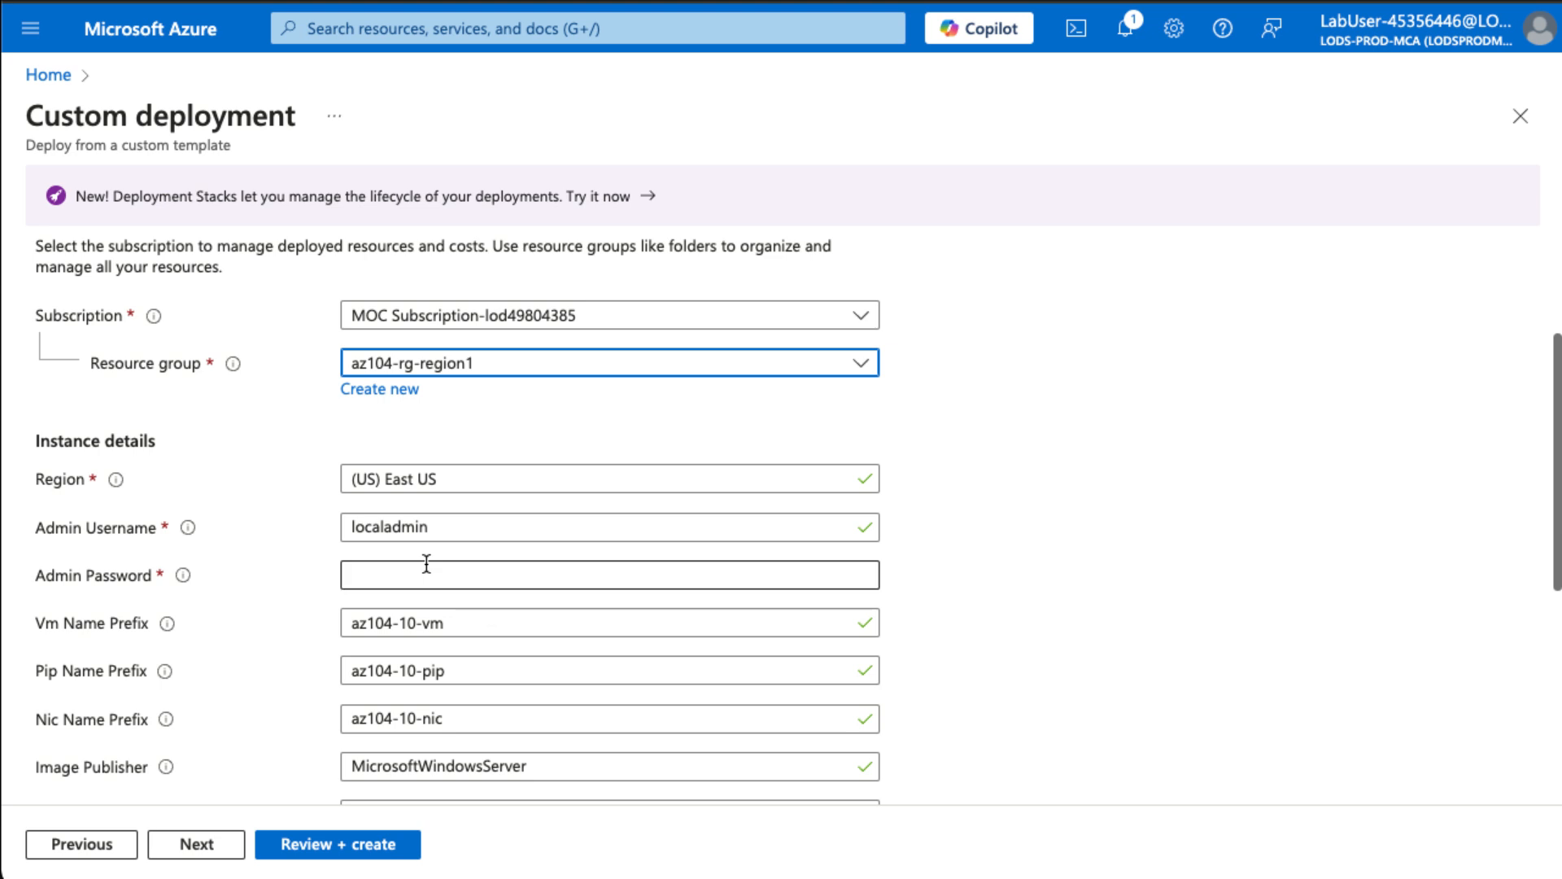
left_click(383, 576)
type("Pa55w")
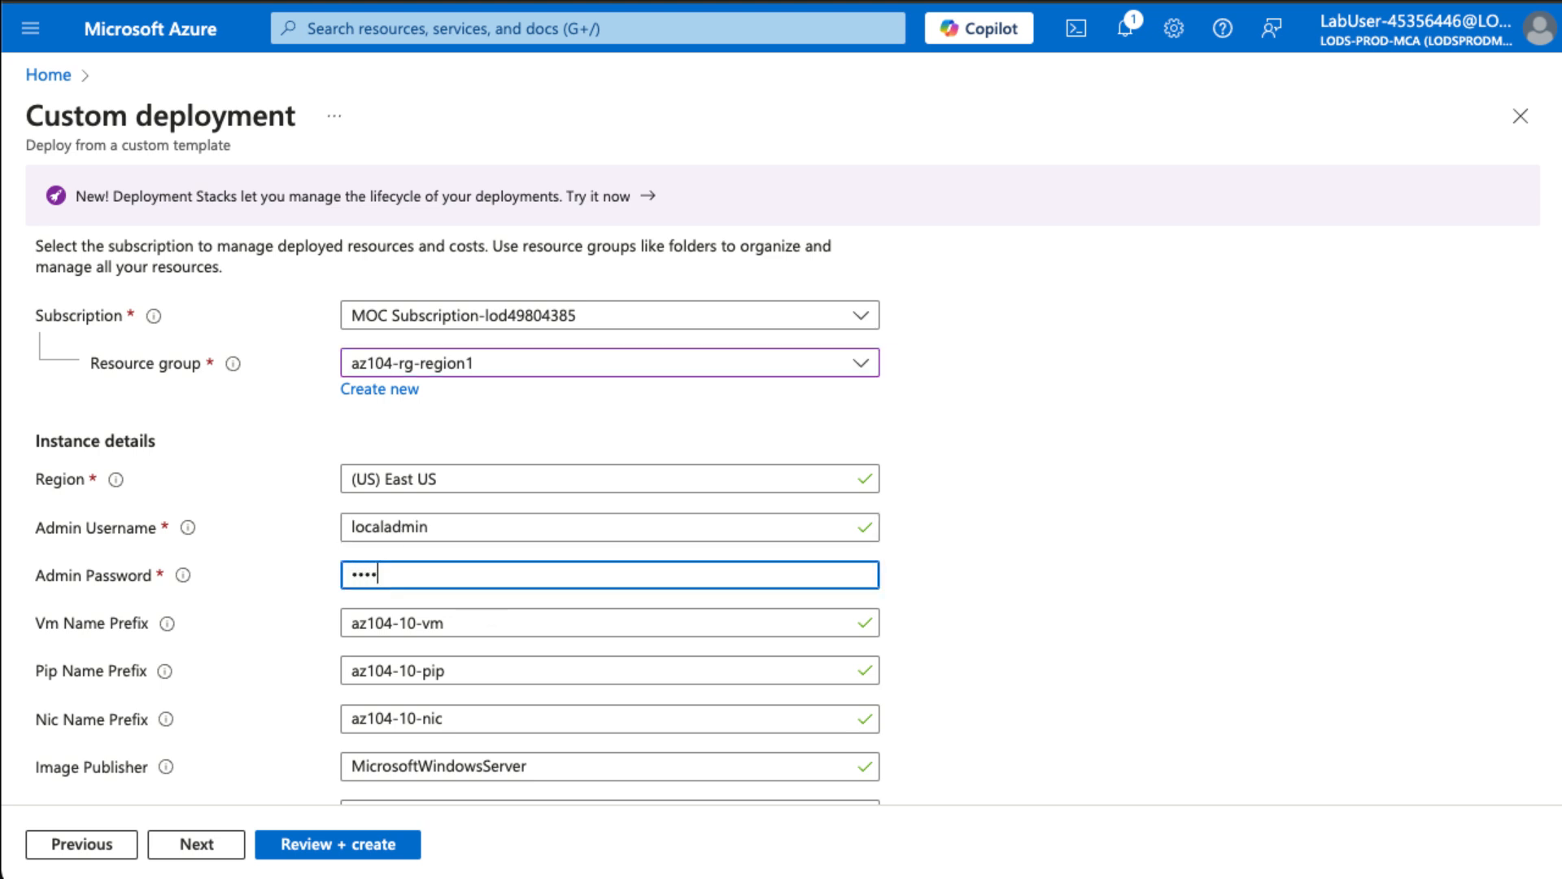
type(".rd1234")
- Review and create the deployment, then go to the az104-rg-region1 resource group
scroll(663, 570, "down", 6)
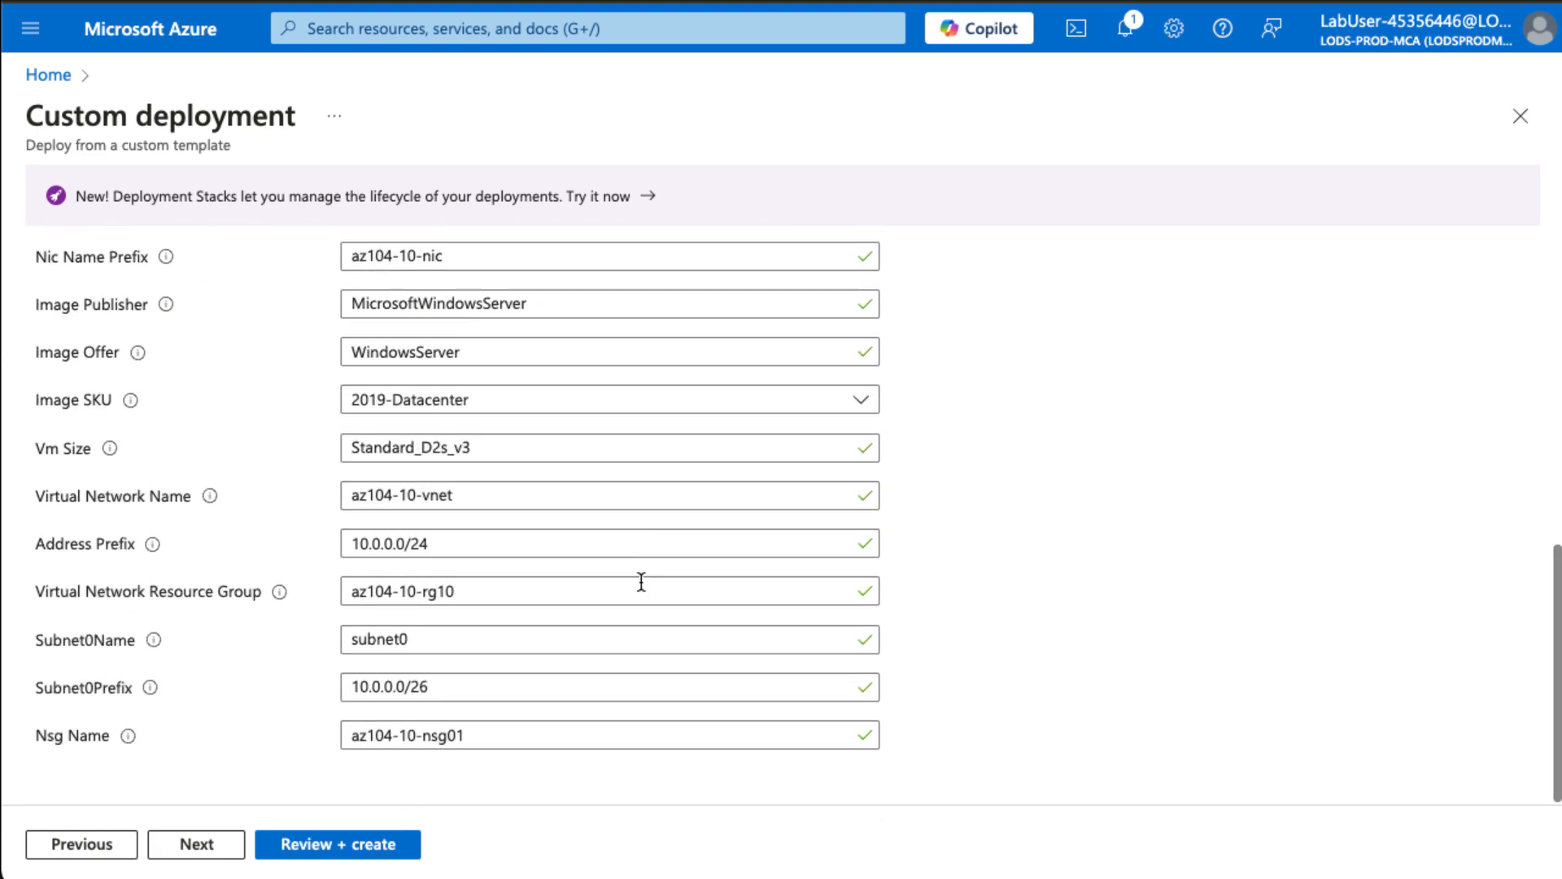
left_click(323, 851)
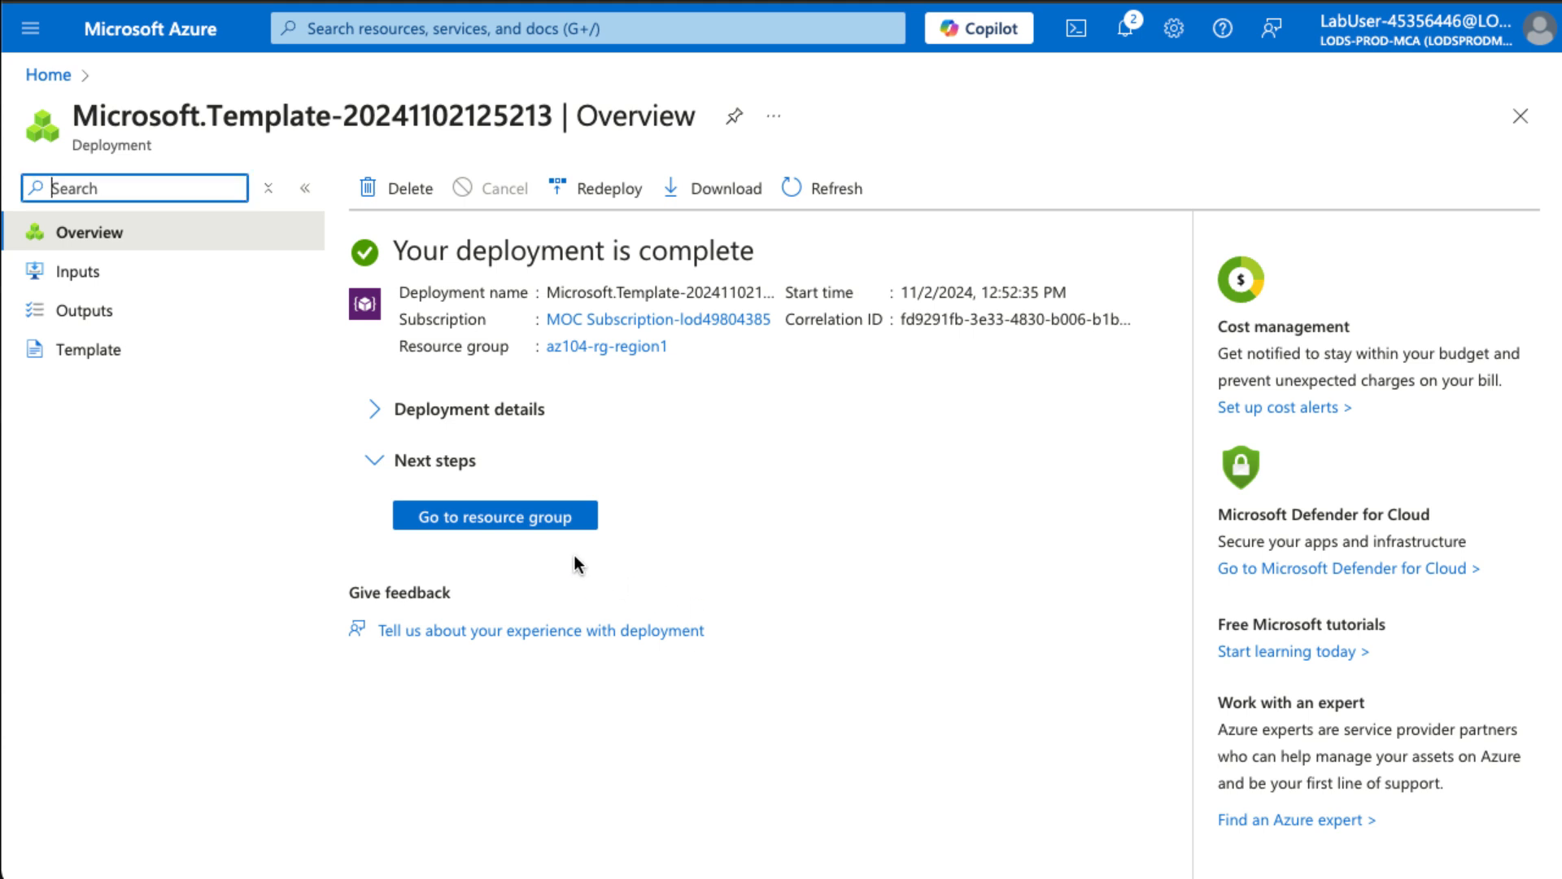
left_click(543, 521)
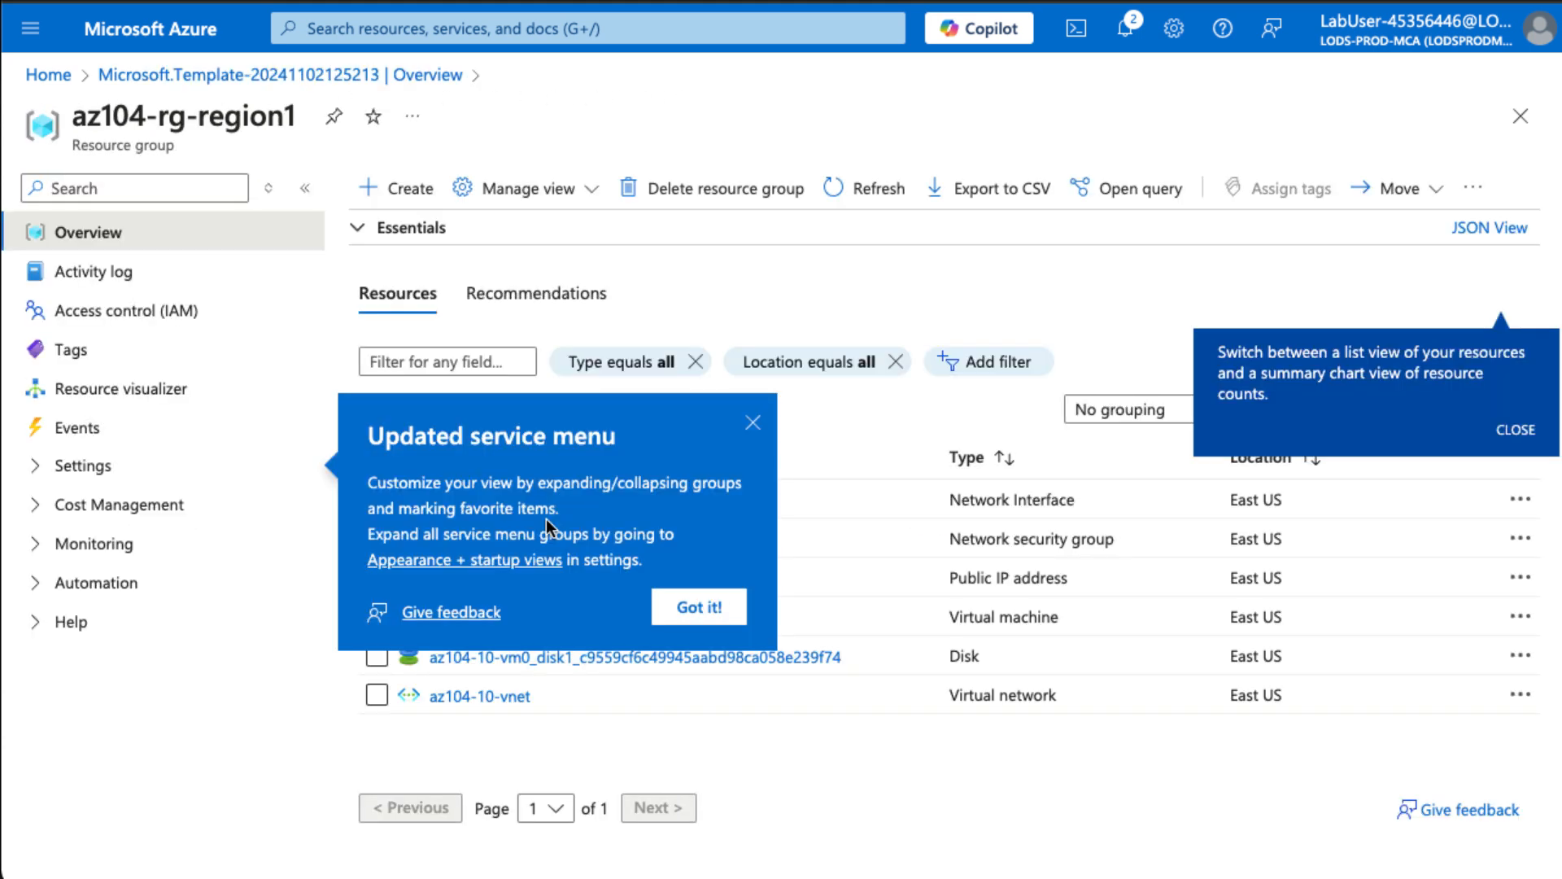
left_click(734, 416)
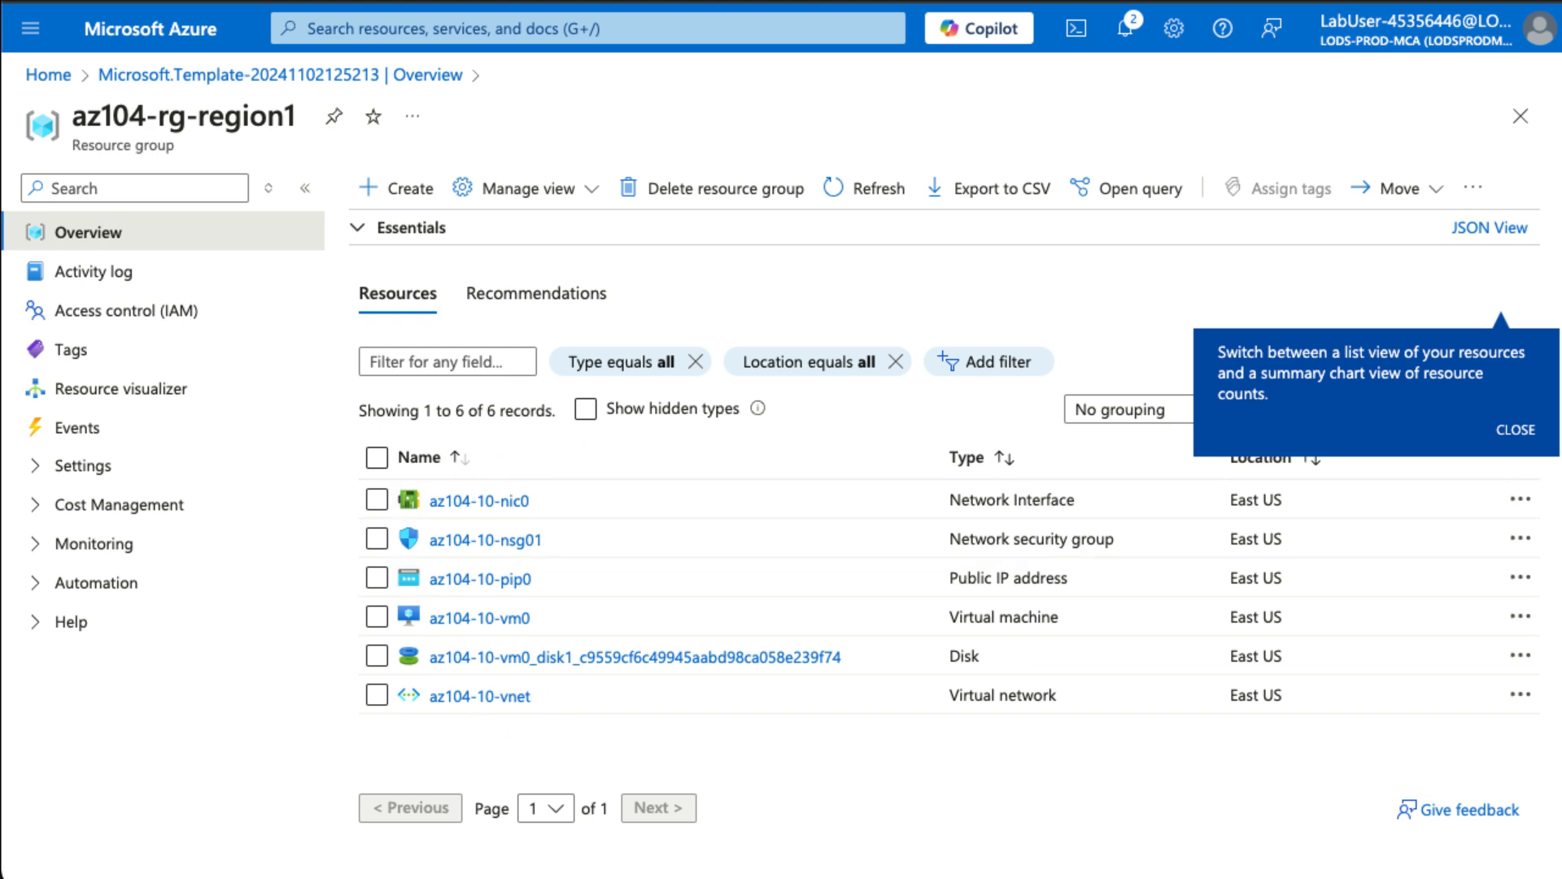
- Find Recovery Services vaults and begin creating a new vault
left_click(463, 41)
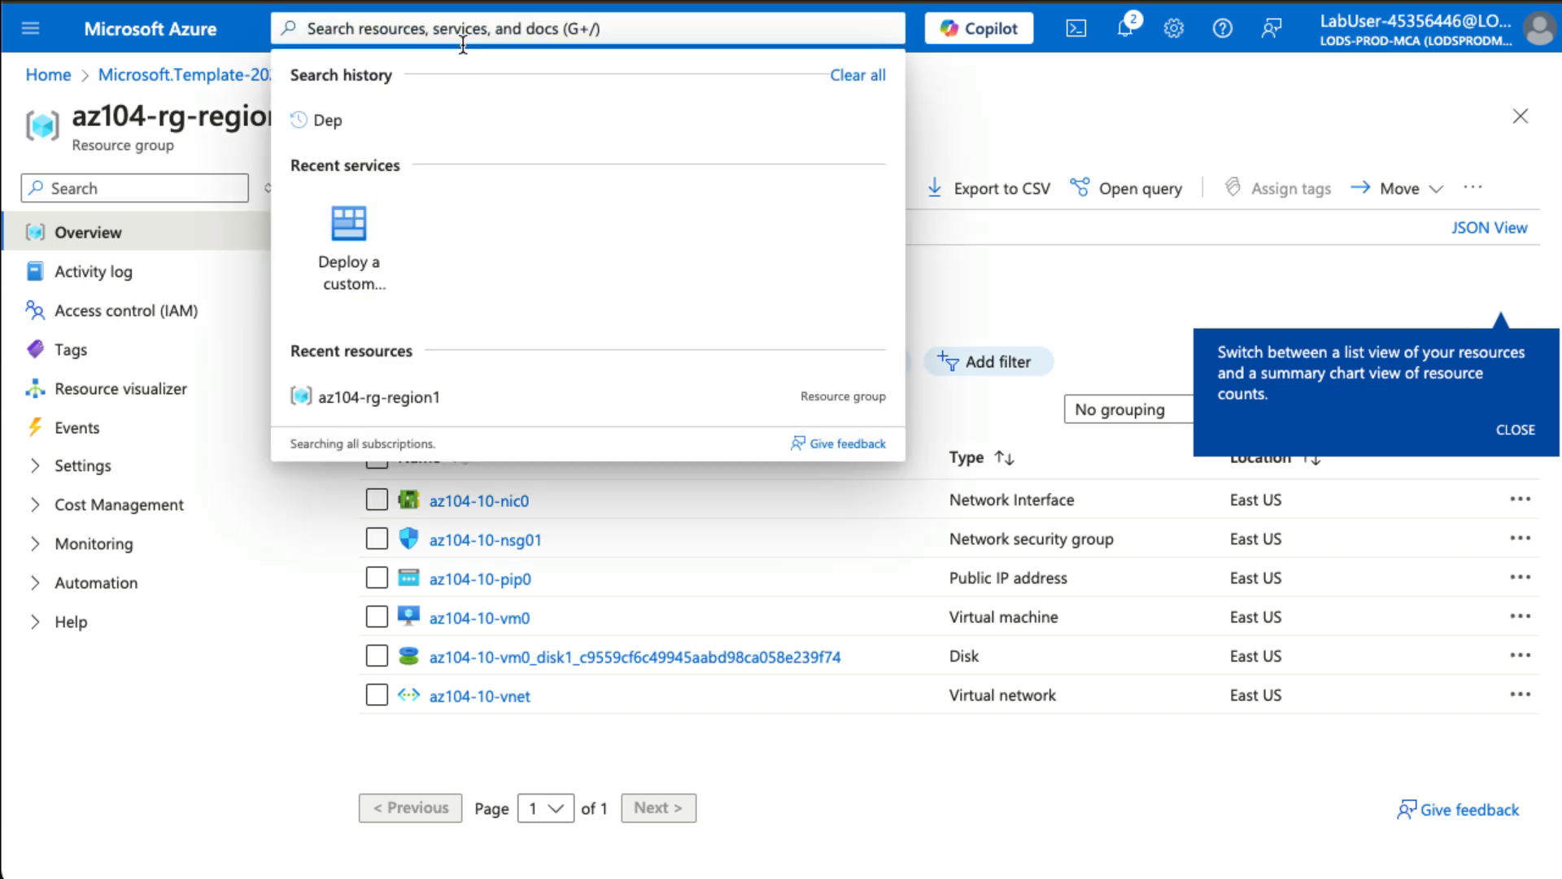
type("Resroue")
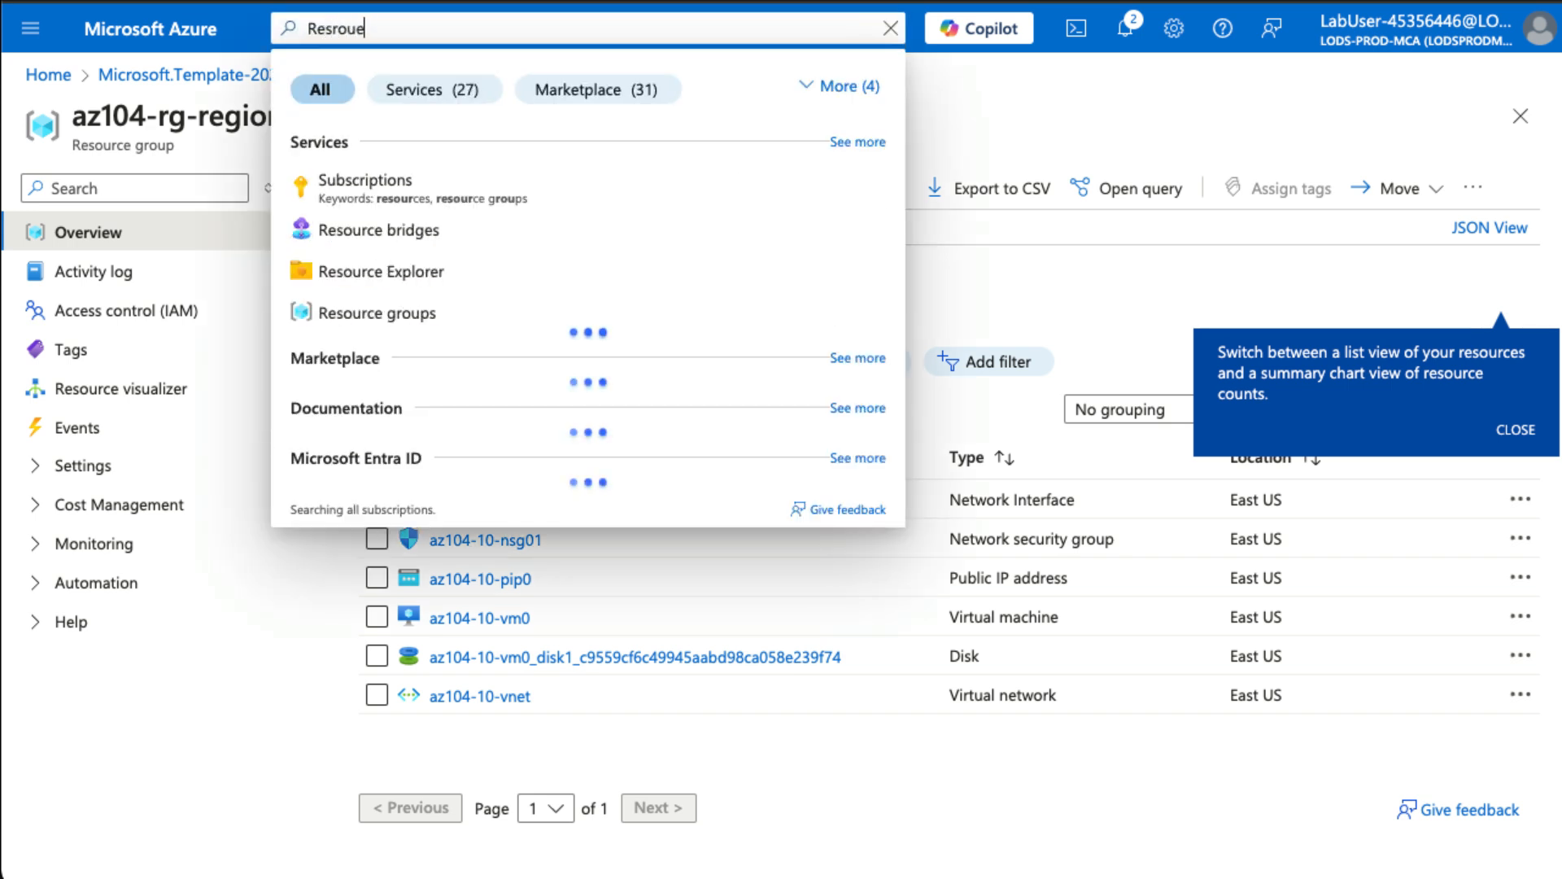
key("BackSpace")
key("BackSpace")
key("BackSpace")
key("BackSpace")
type("d")
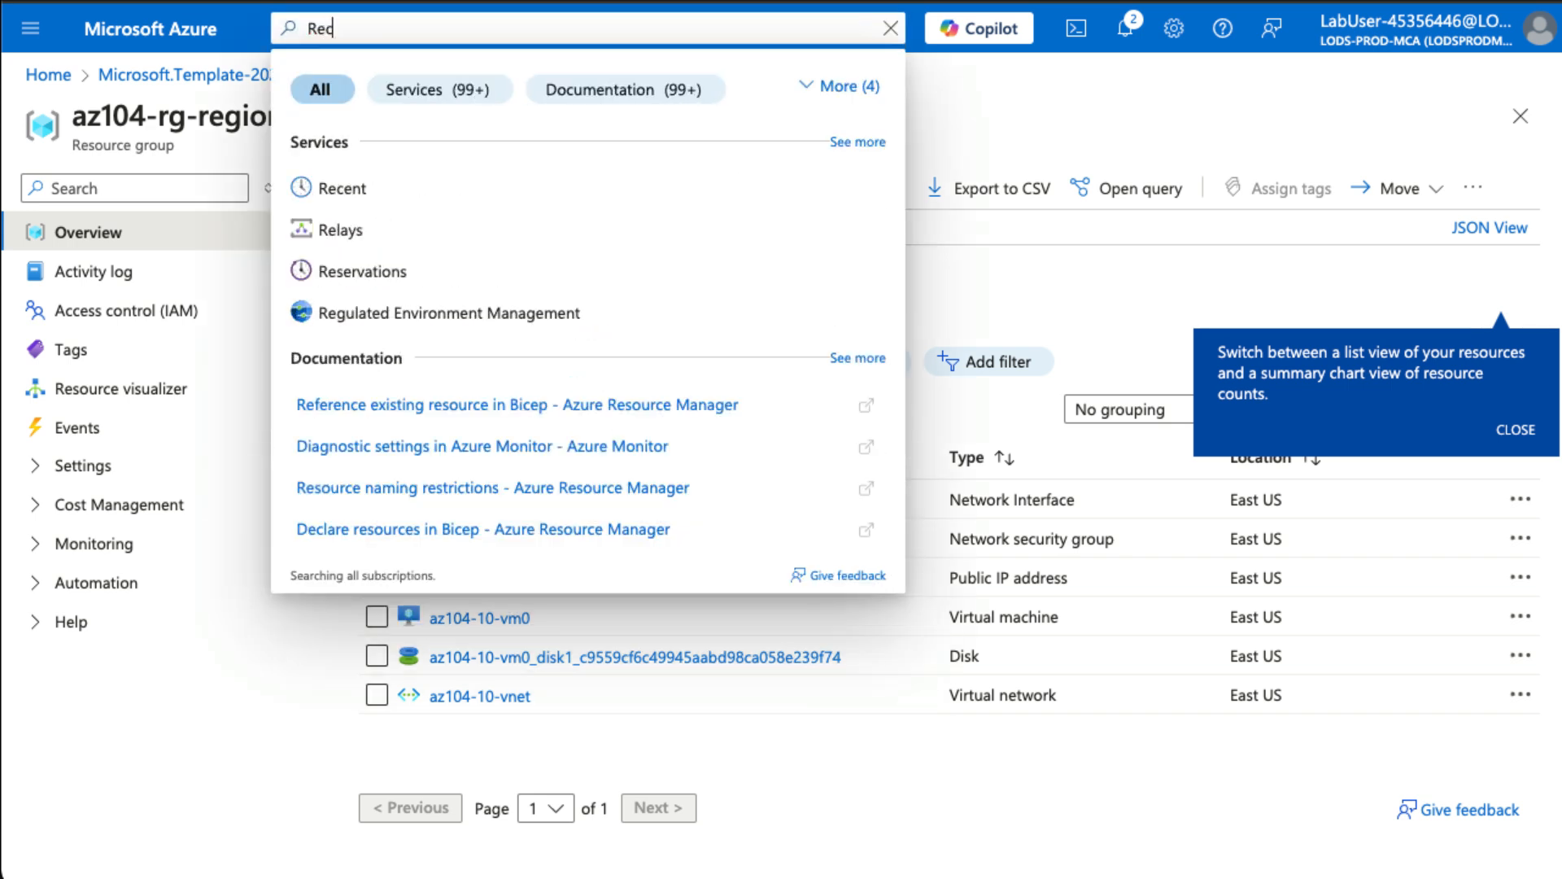
type("ov")
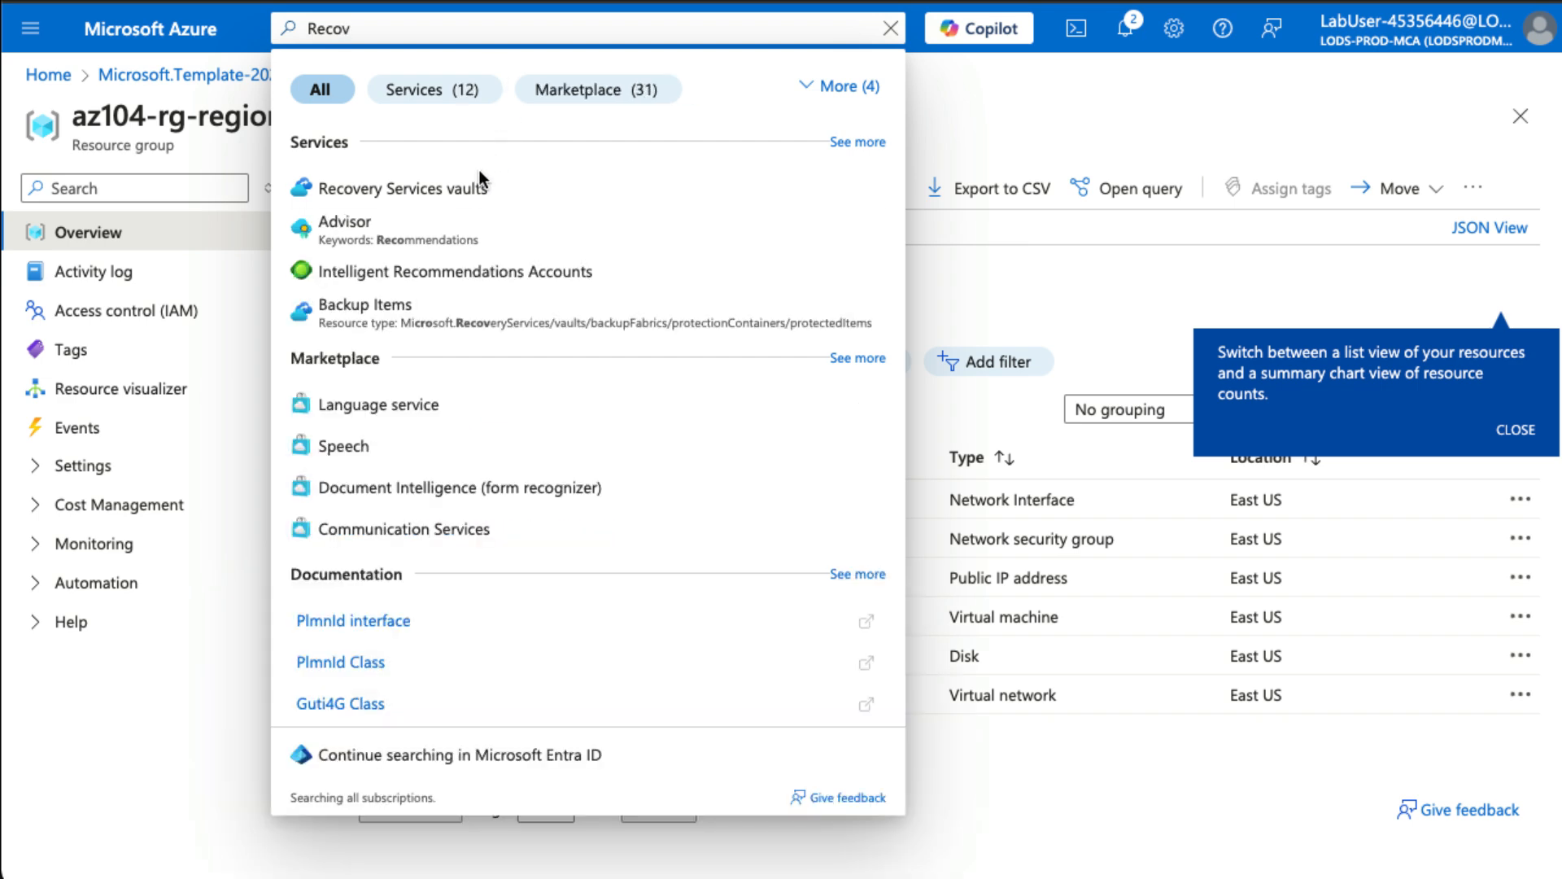
left_click(466, 190)
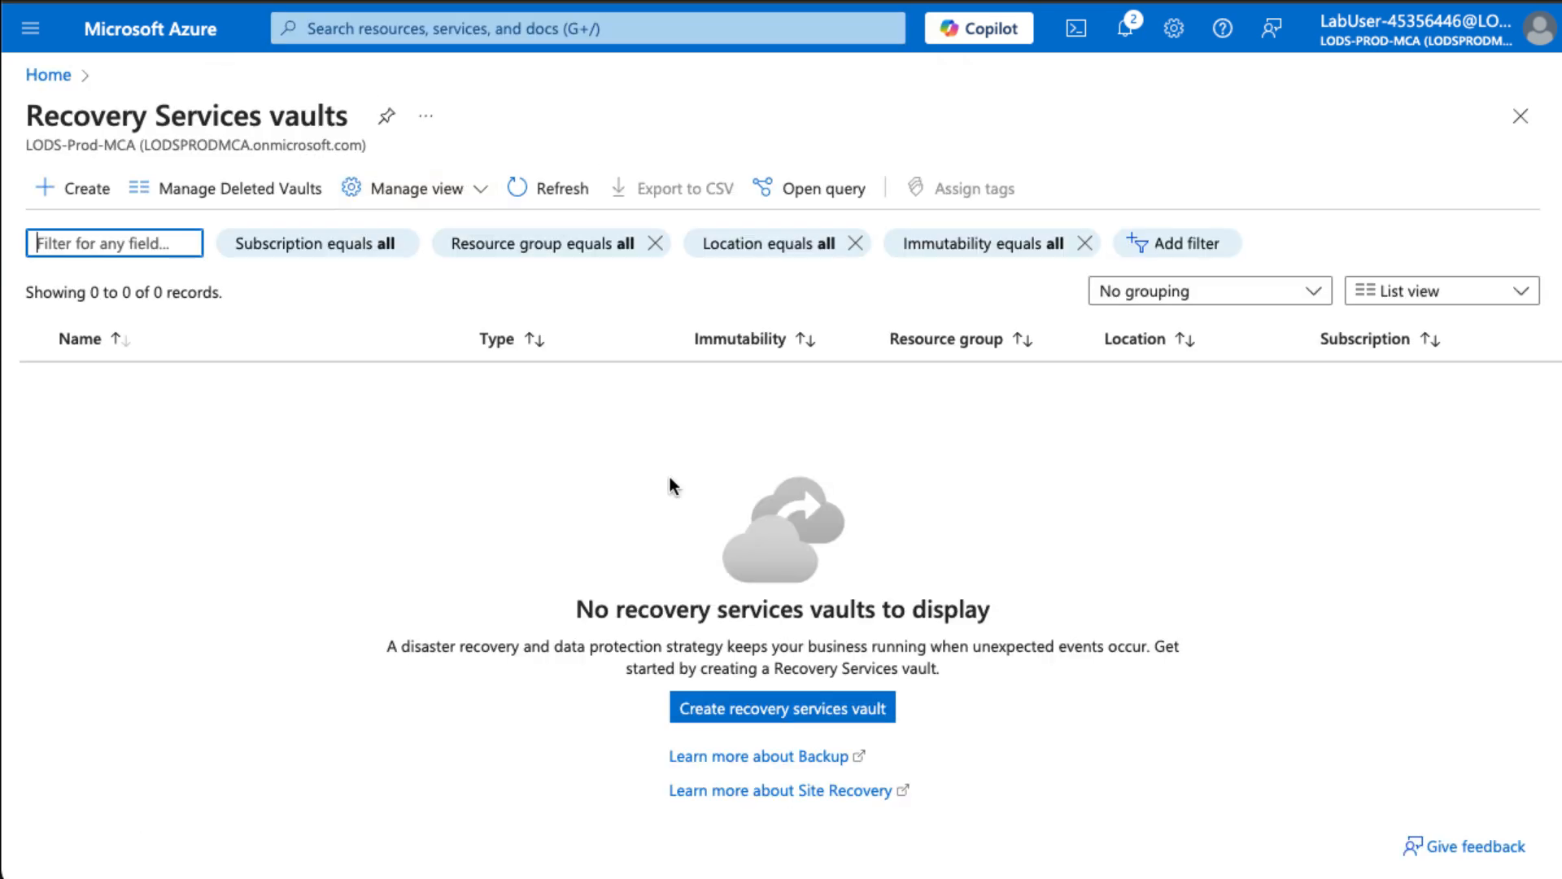
left_click(827, 709)
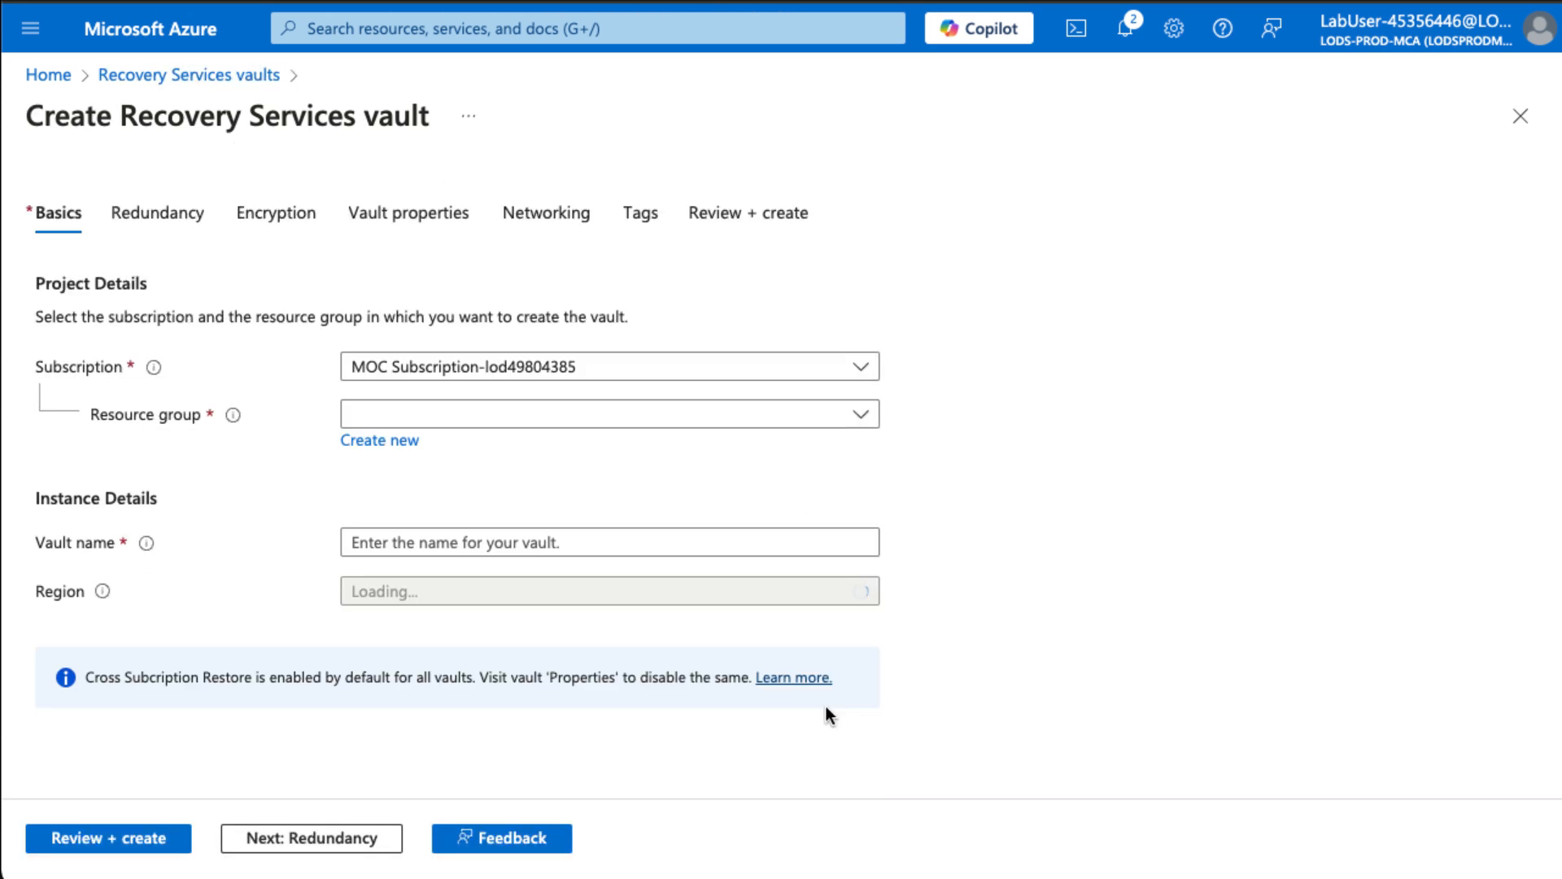
- Create vault az104-rsv-region1 in resource group az104-rg-region1
left_click(507, 419)
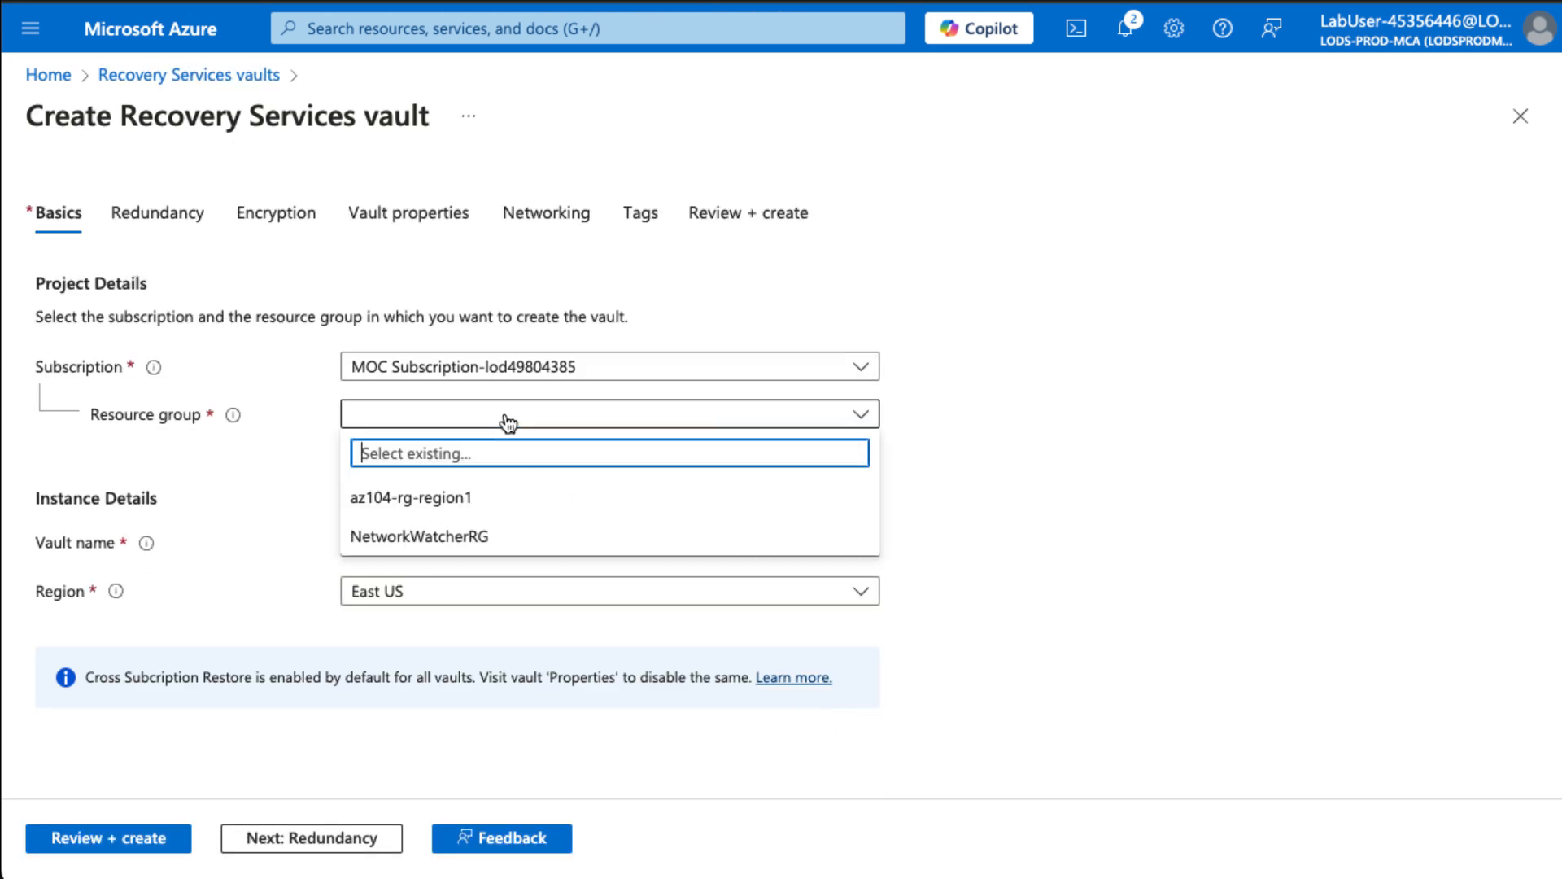
left_click(498, 505)
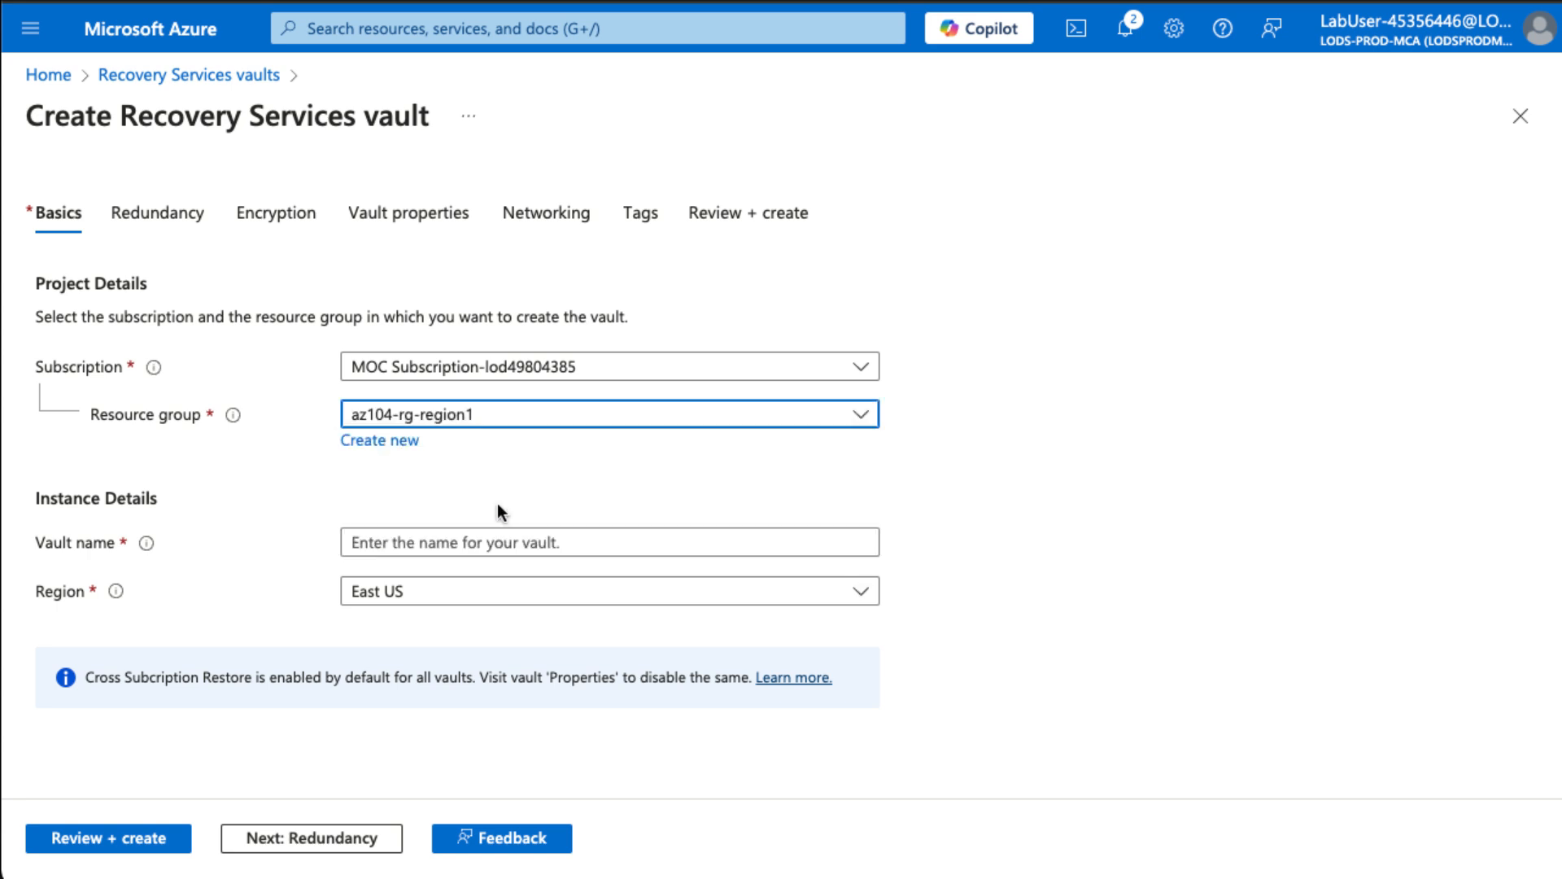
left_click(436, 540)
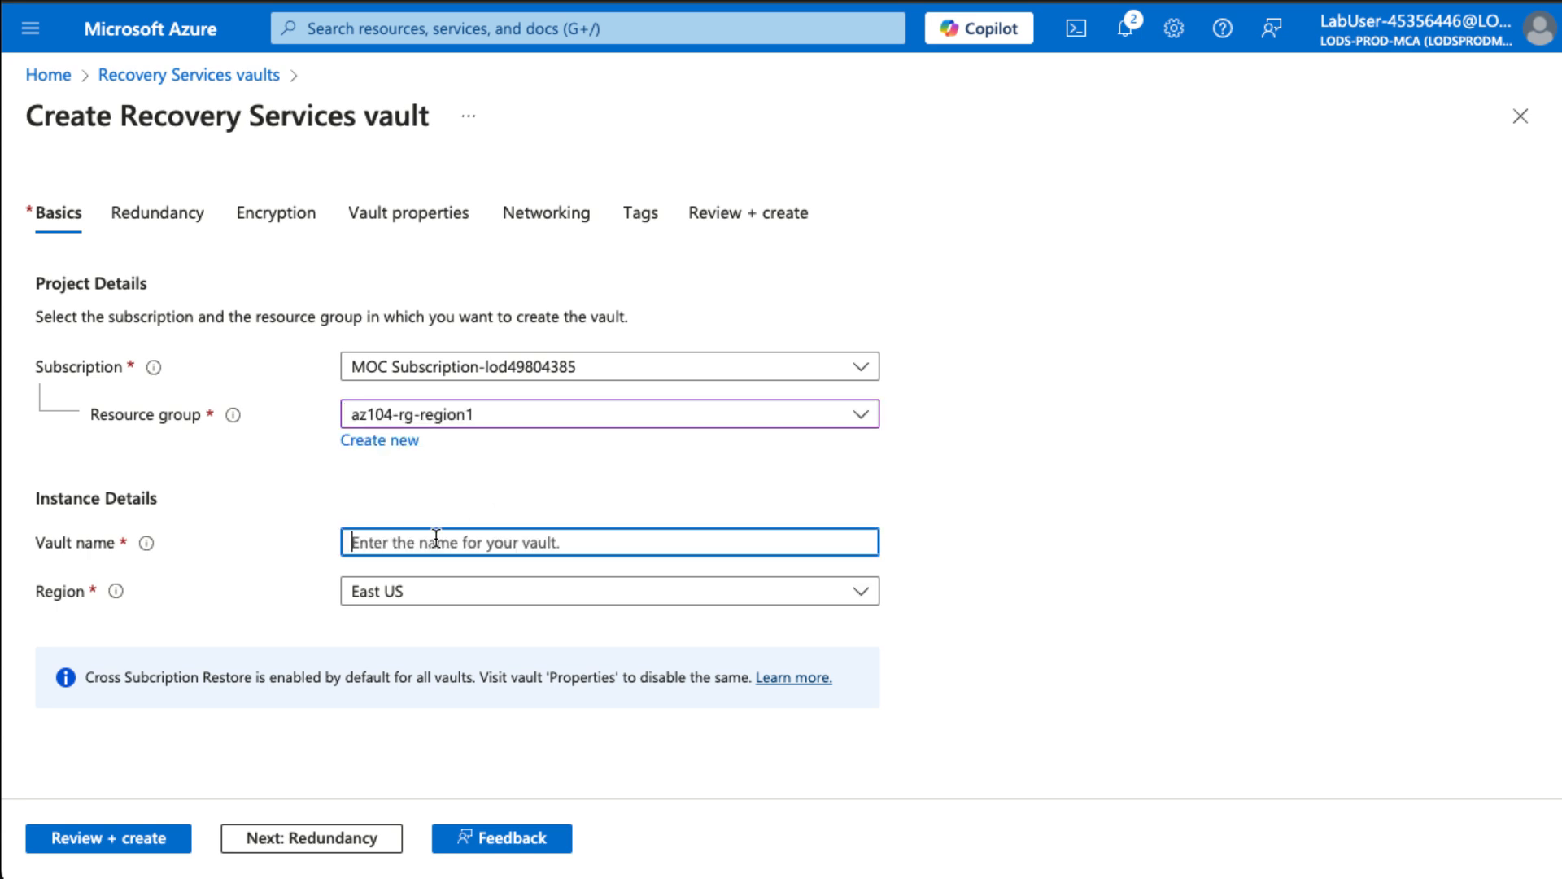
type("az104")
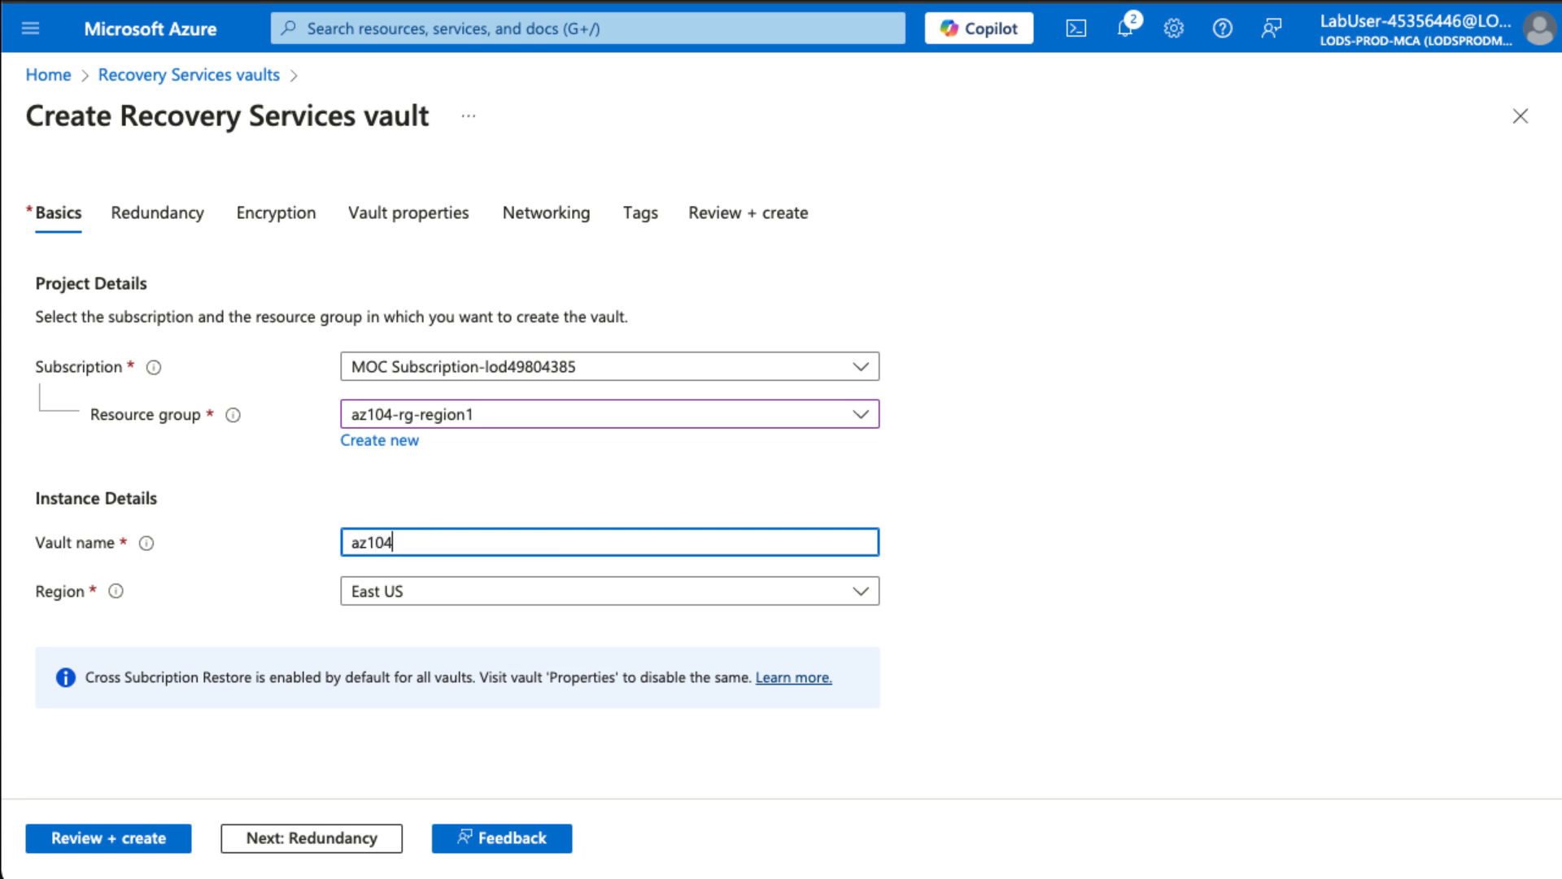
type("-rsv-region1")
left_click(103, 838)
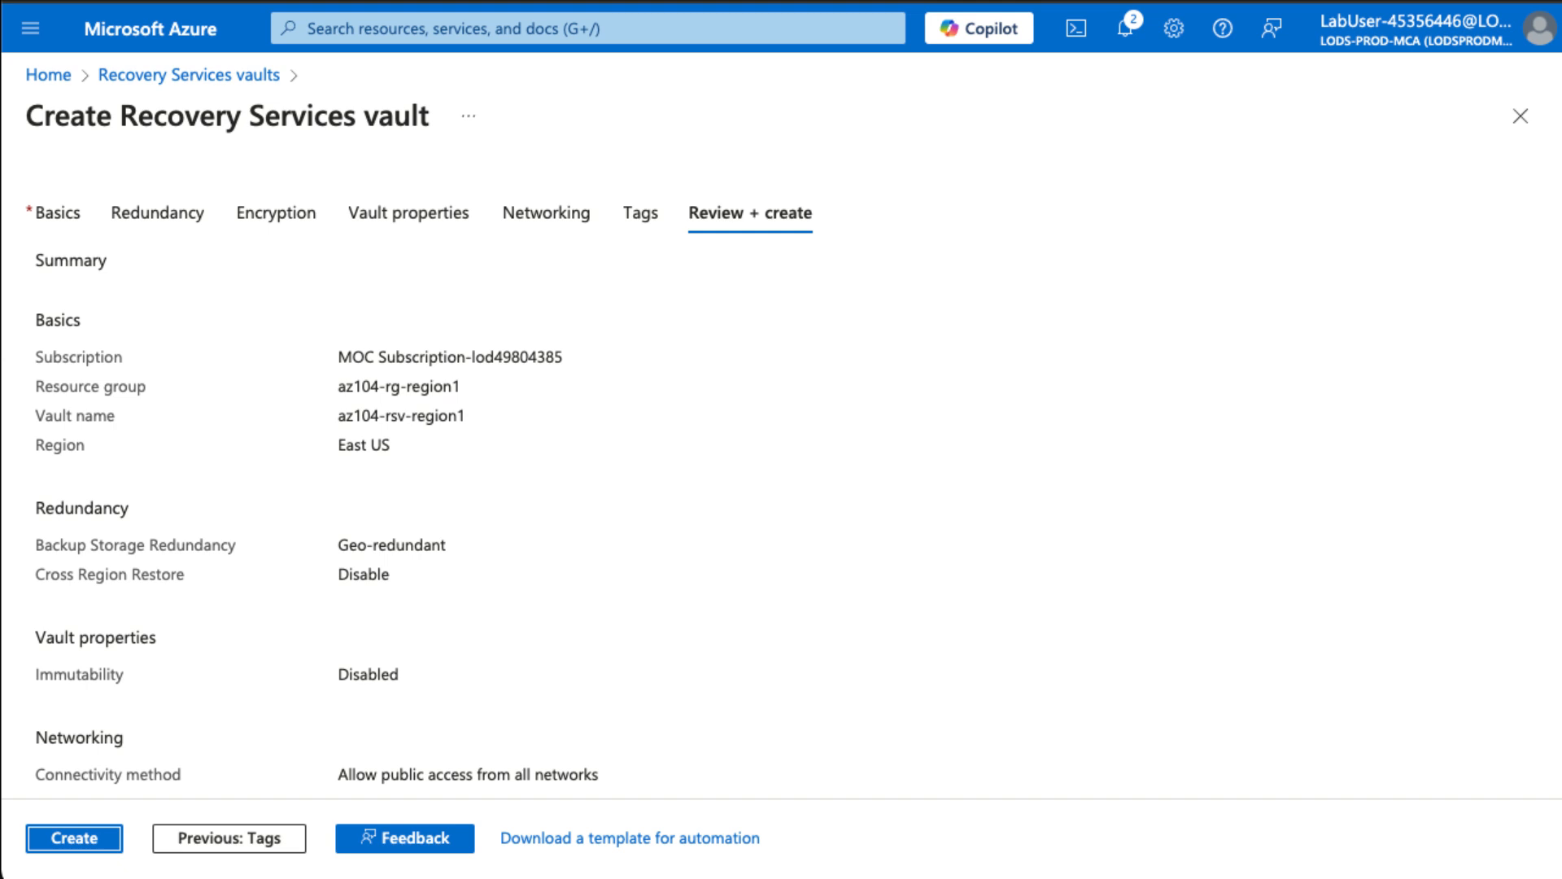
left_click(86, 834)
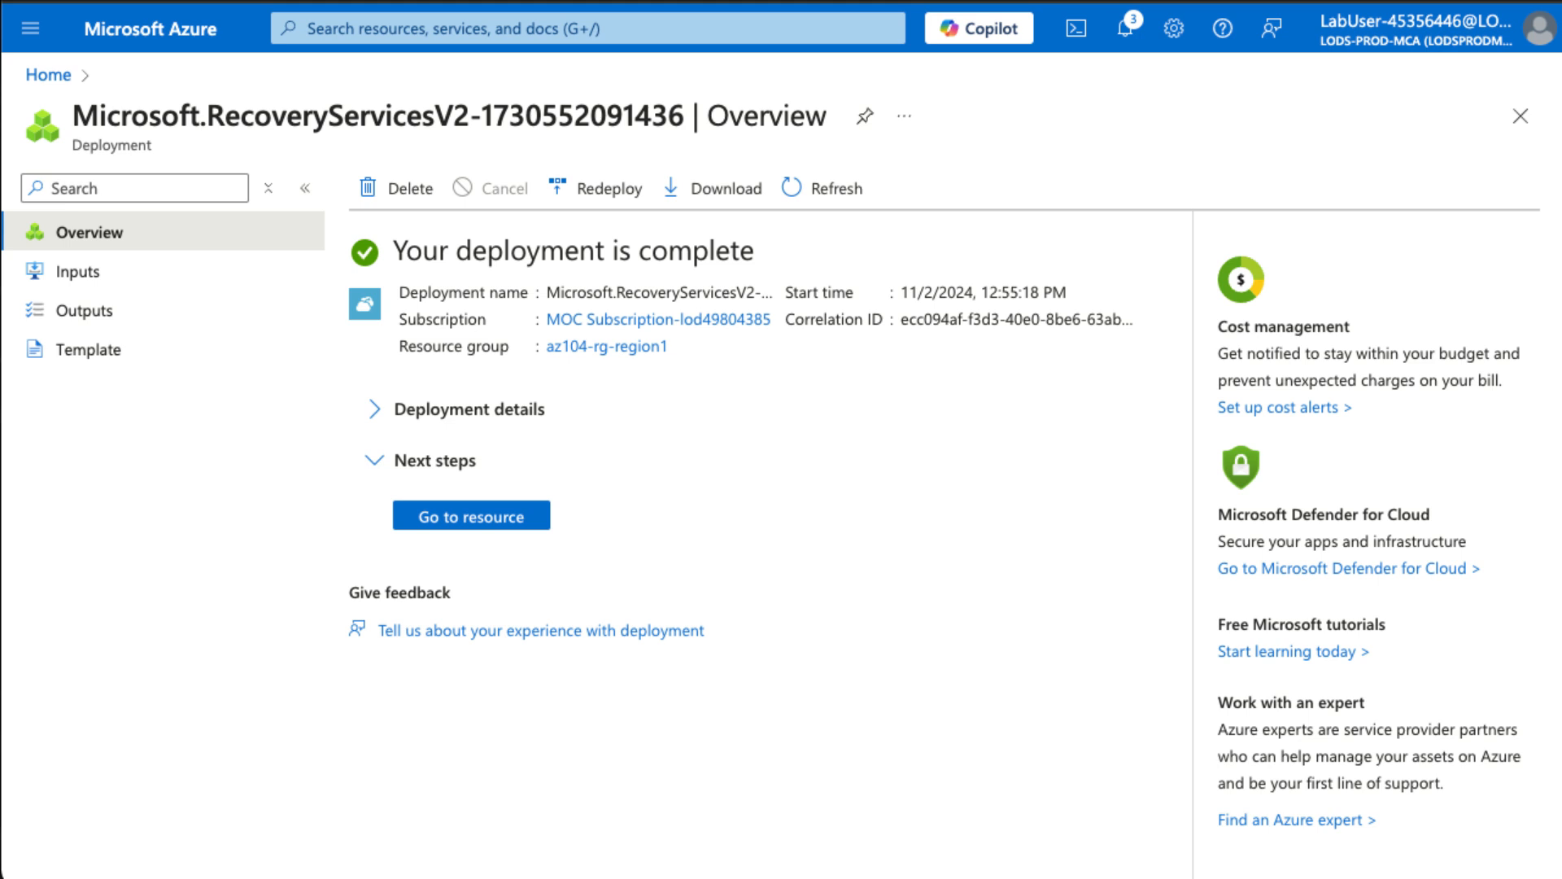
- Go to vault az104-rsv-region1 and view its Properties, scrolled to Backup and Site Recovery
left_click(495, 524)
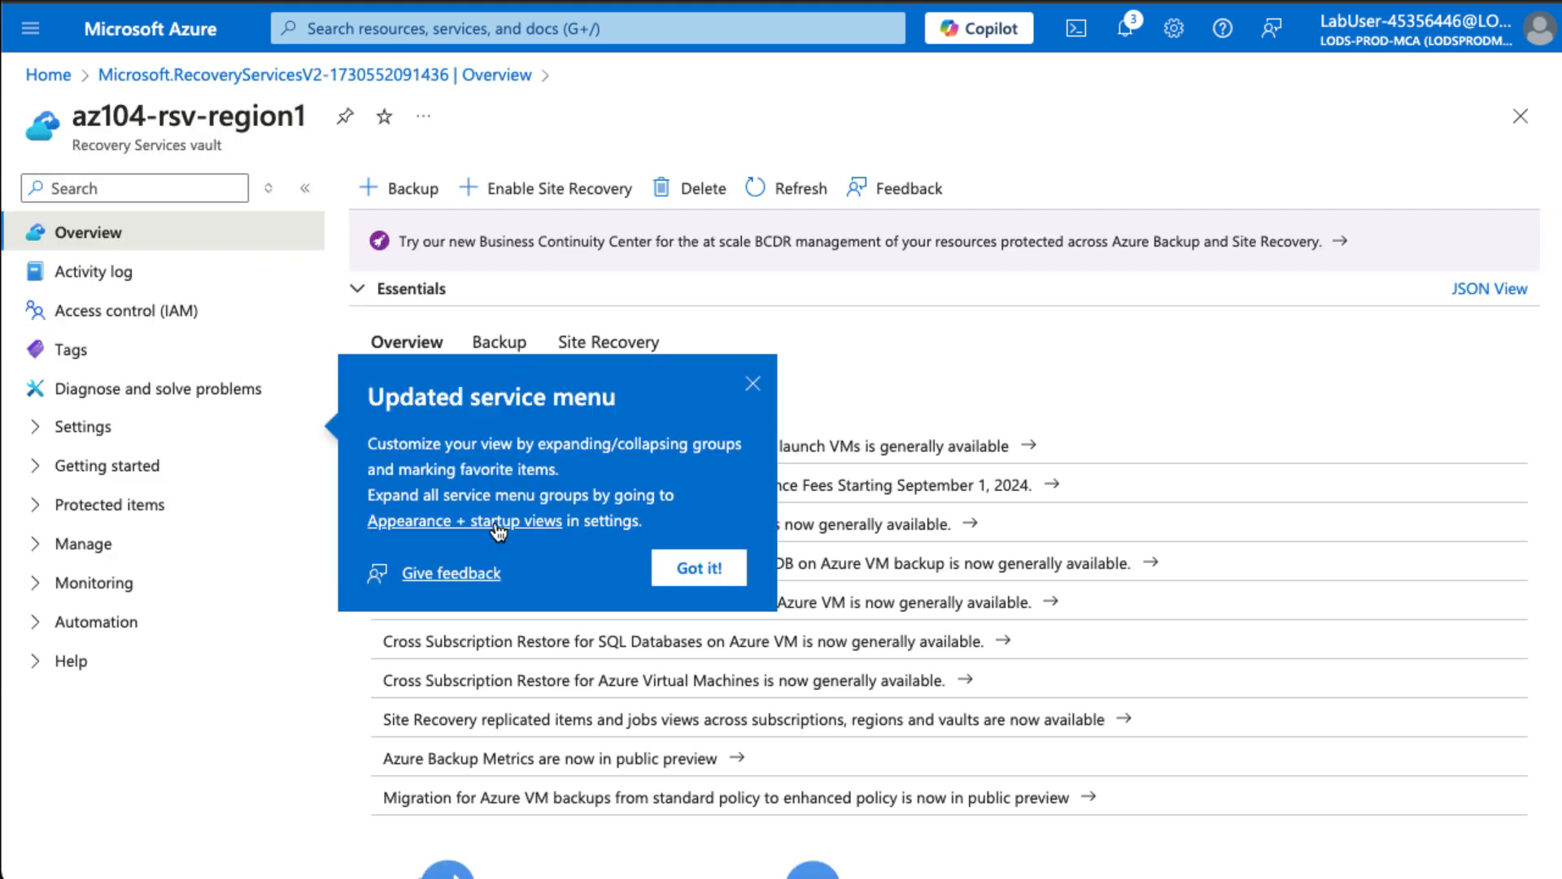
left_click(763, 387)
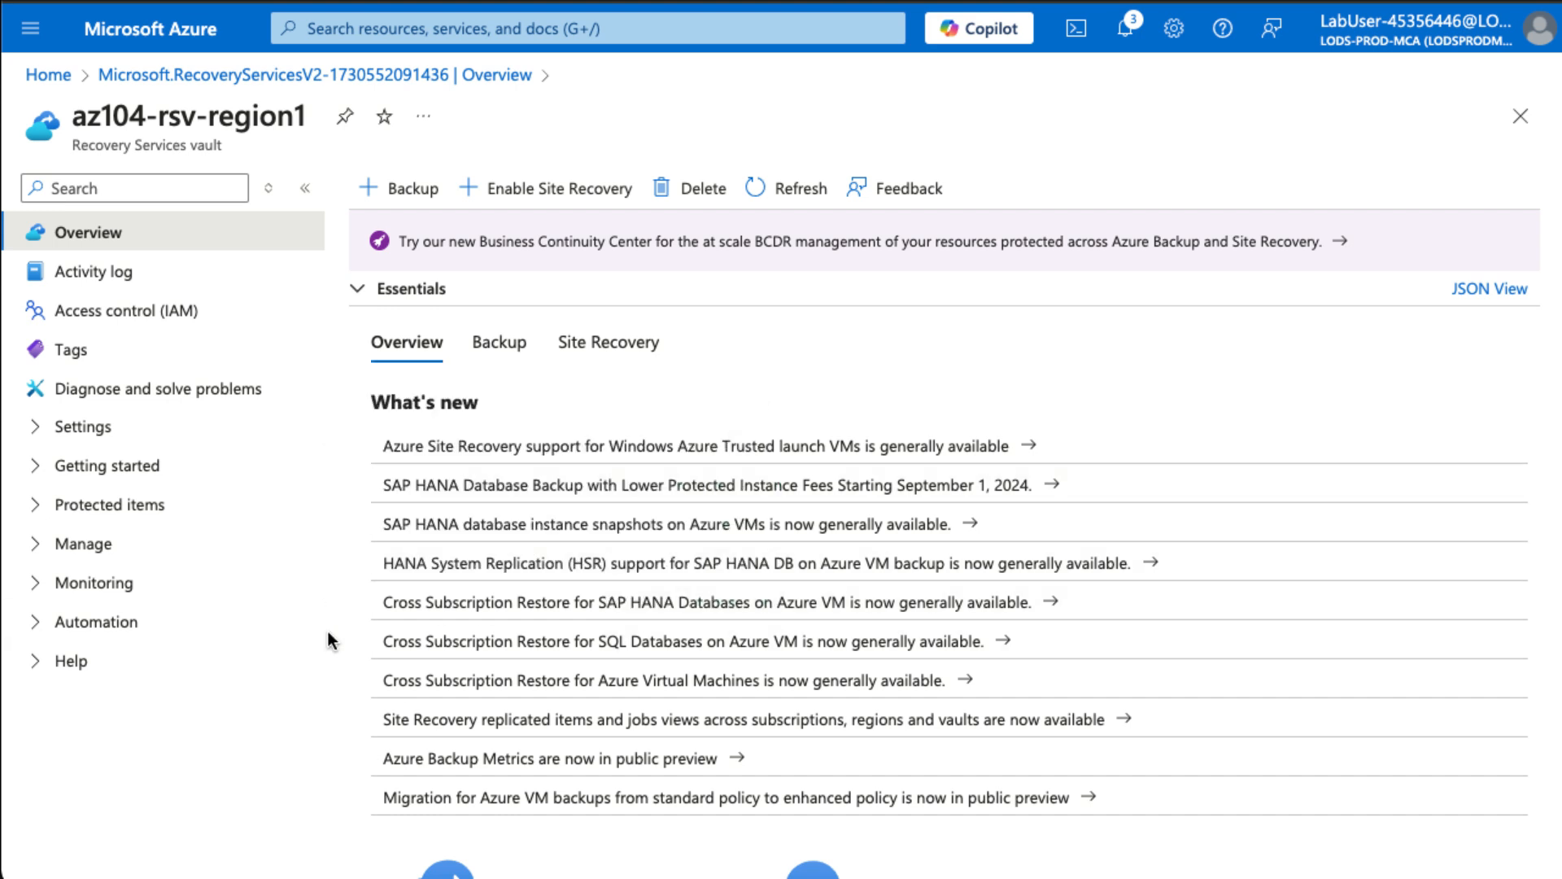
left_click(99, 441)
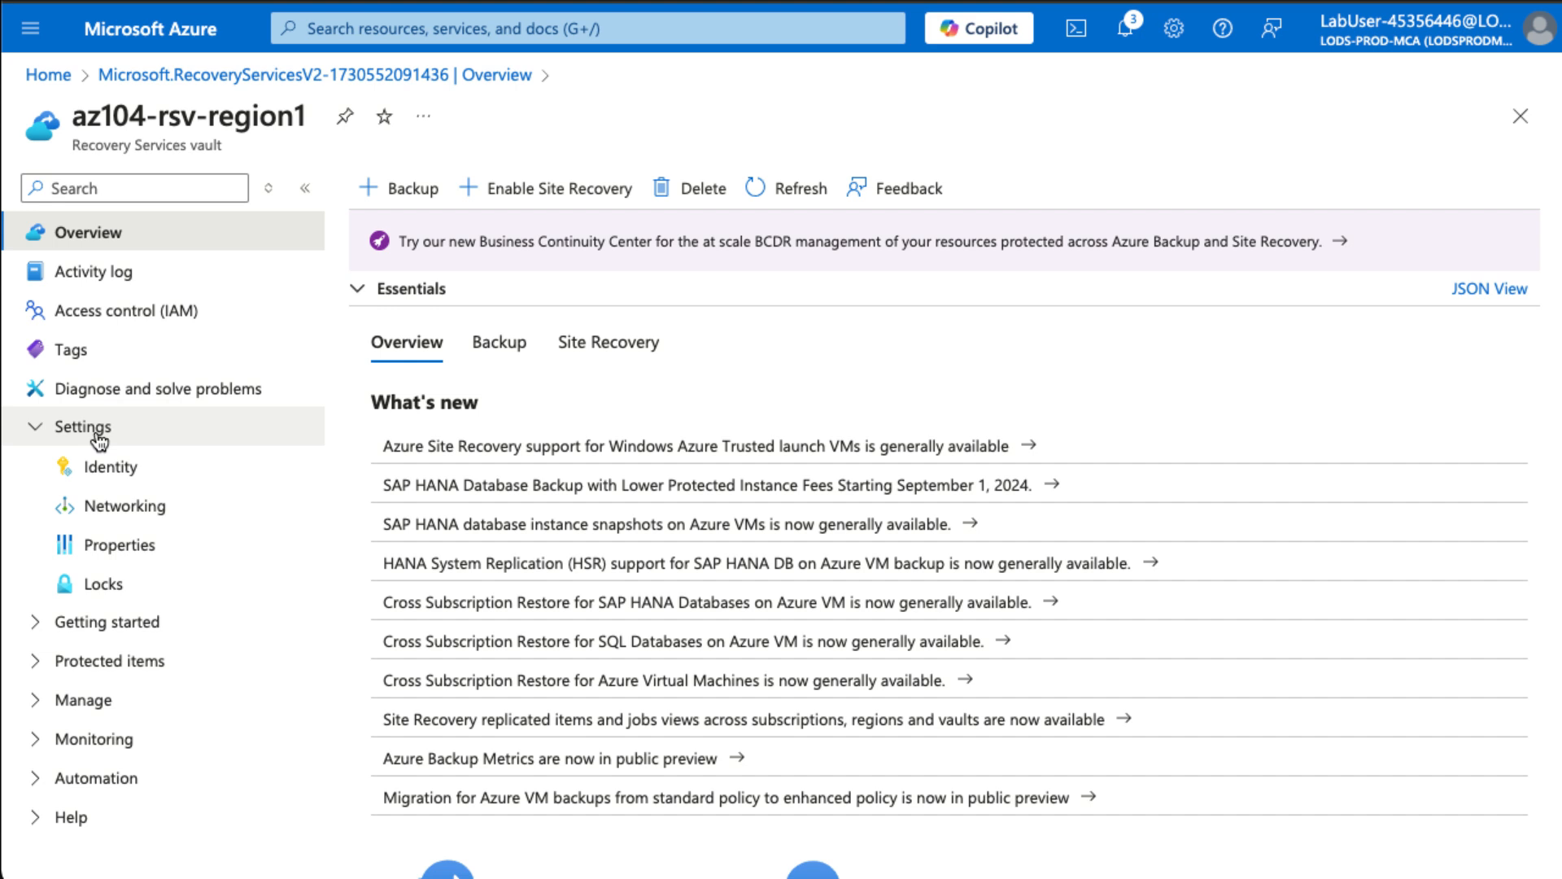
left_click(116, 545)
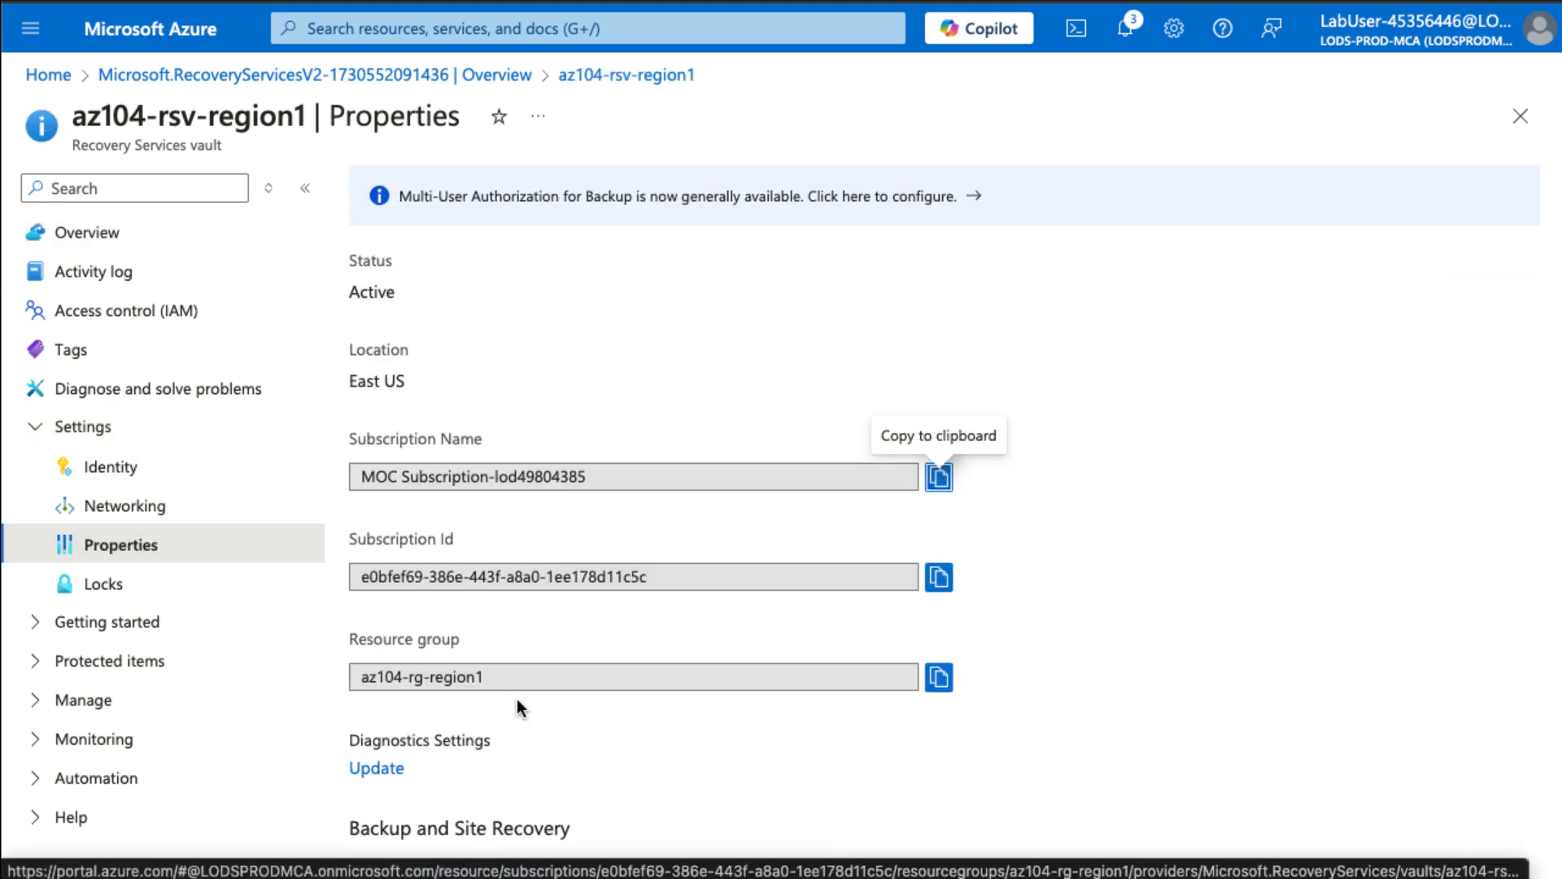
scroll(995, 723, "down", 3)
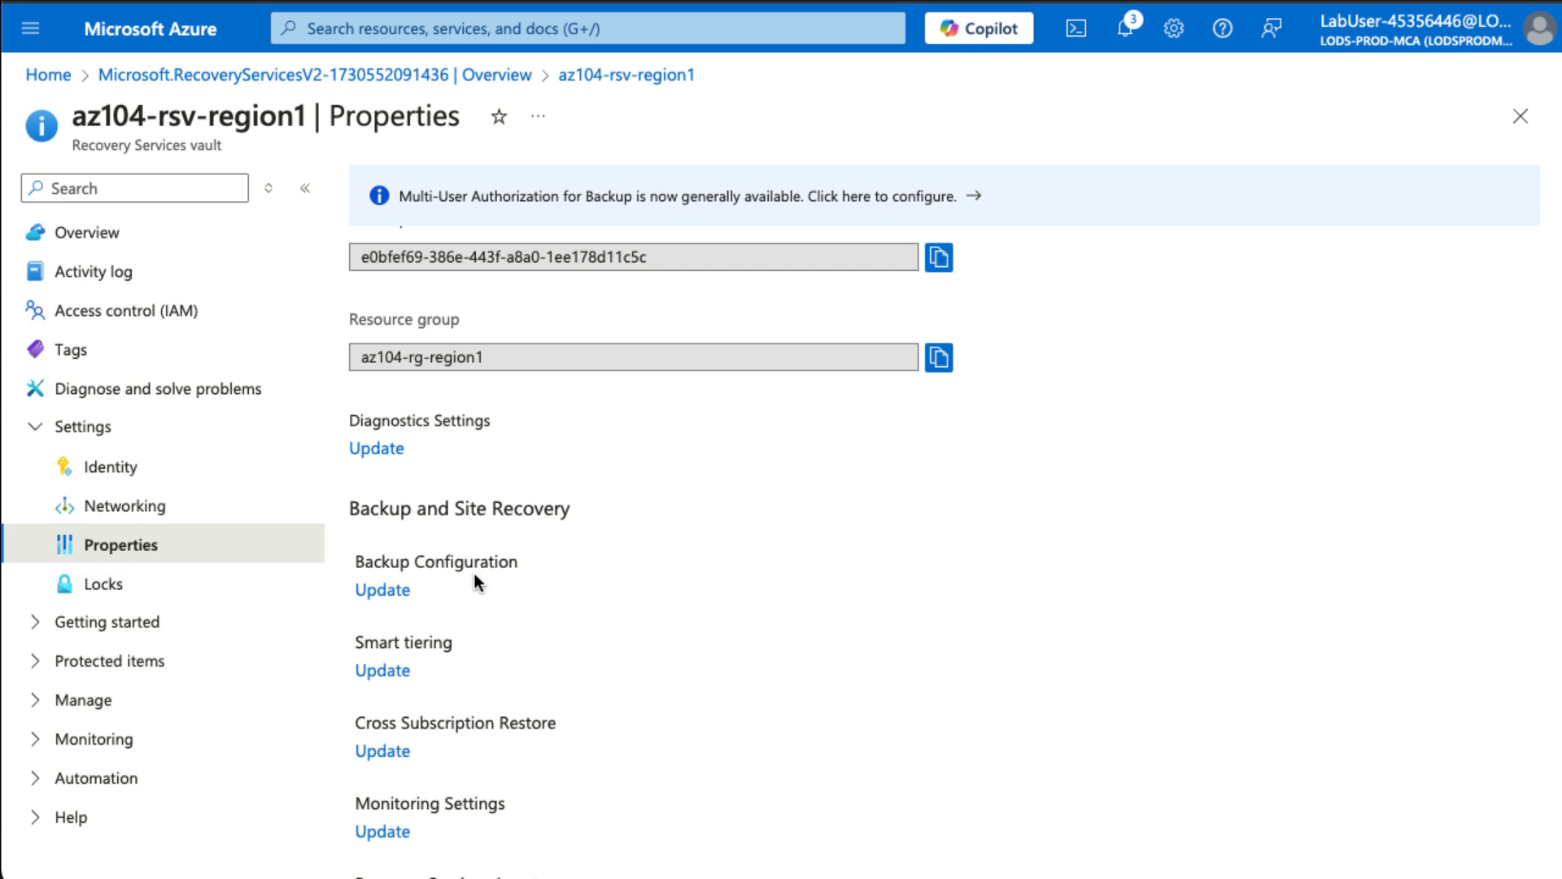
- Apply the Backup Configuration with Geo-redundant storage and Cross Region Restore disabled
left_click(385, 595)
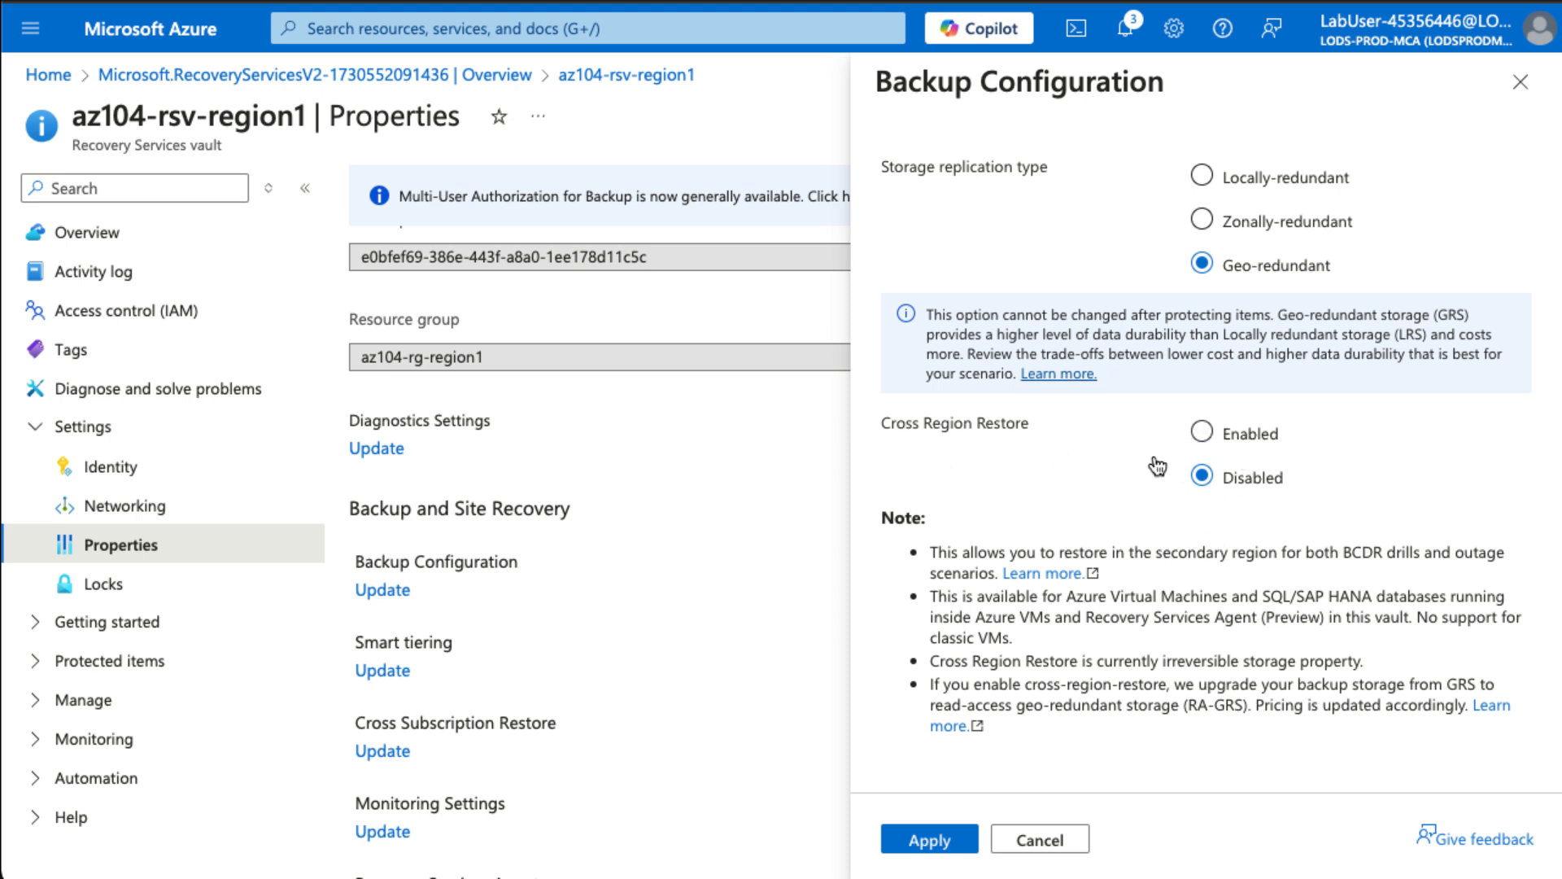
left_click(936, 845)
scroll(651, 688, "down", 1)
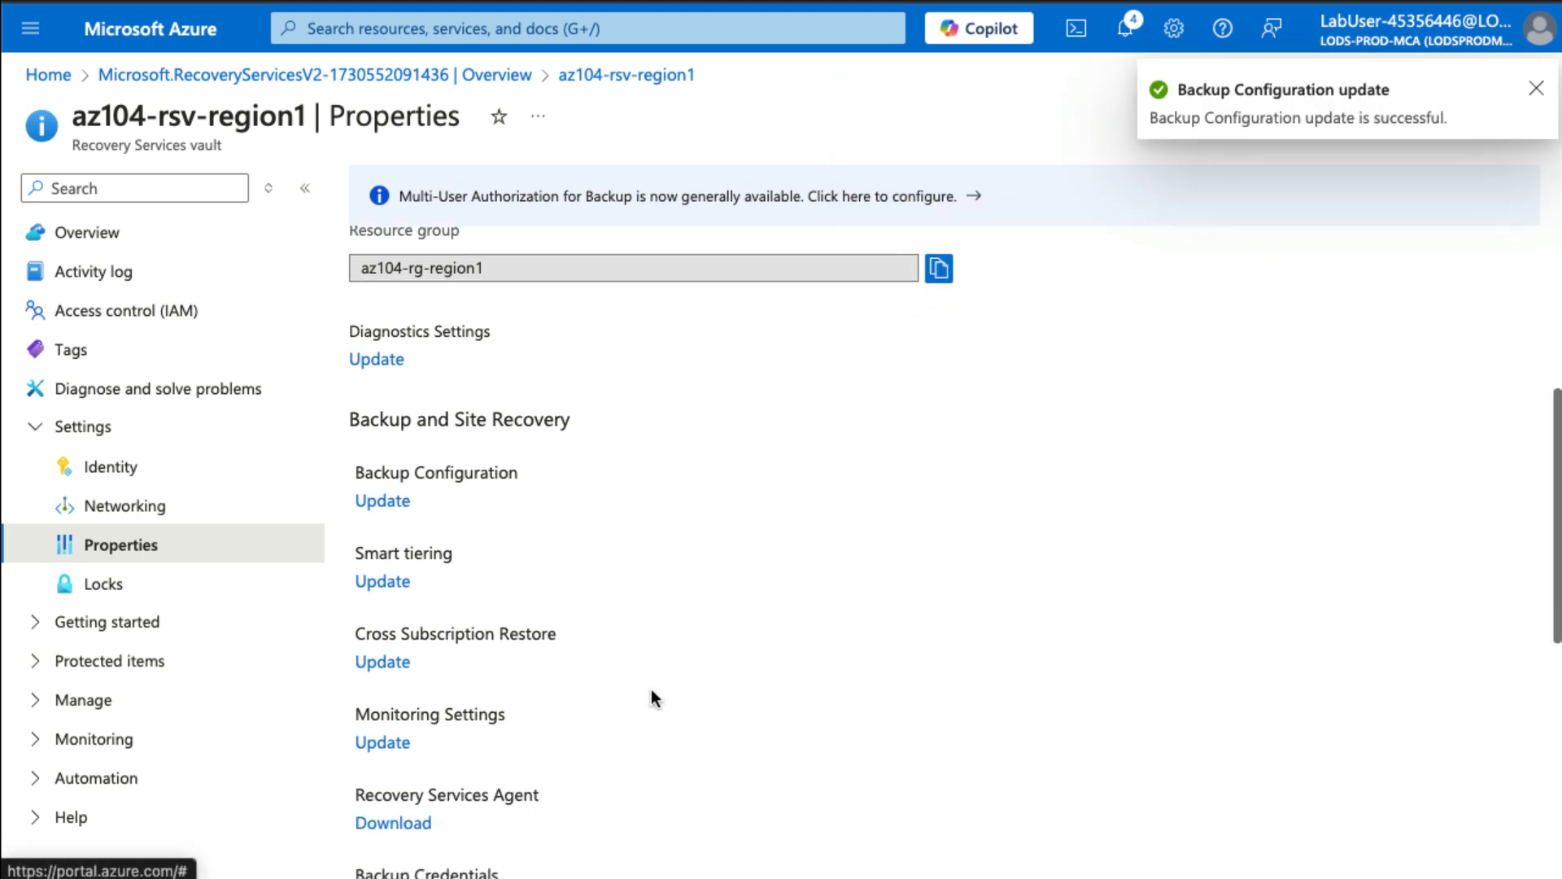
scroll(651, 689, "down", 3)
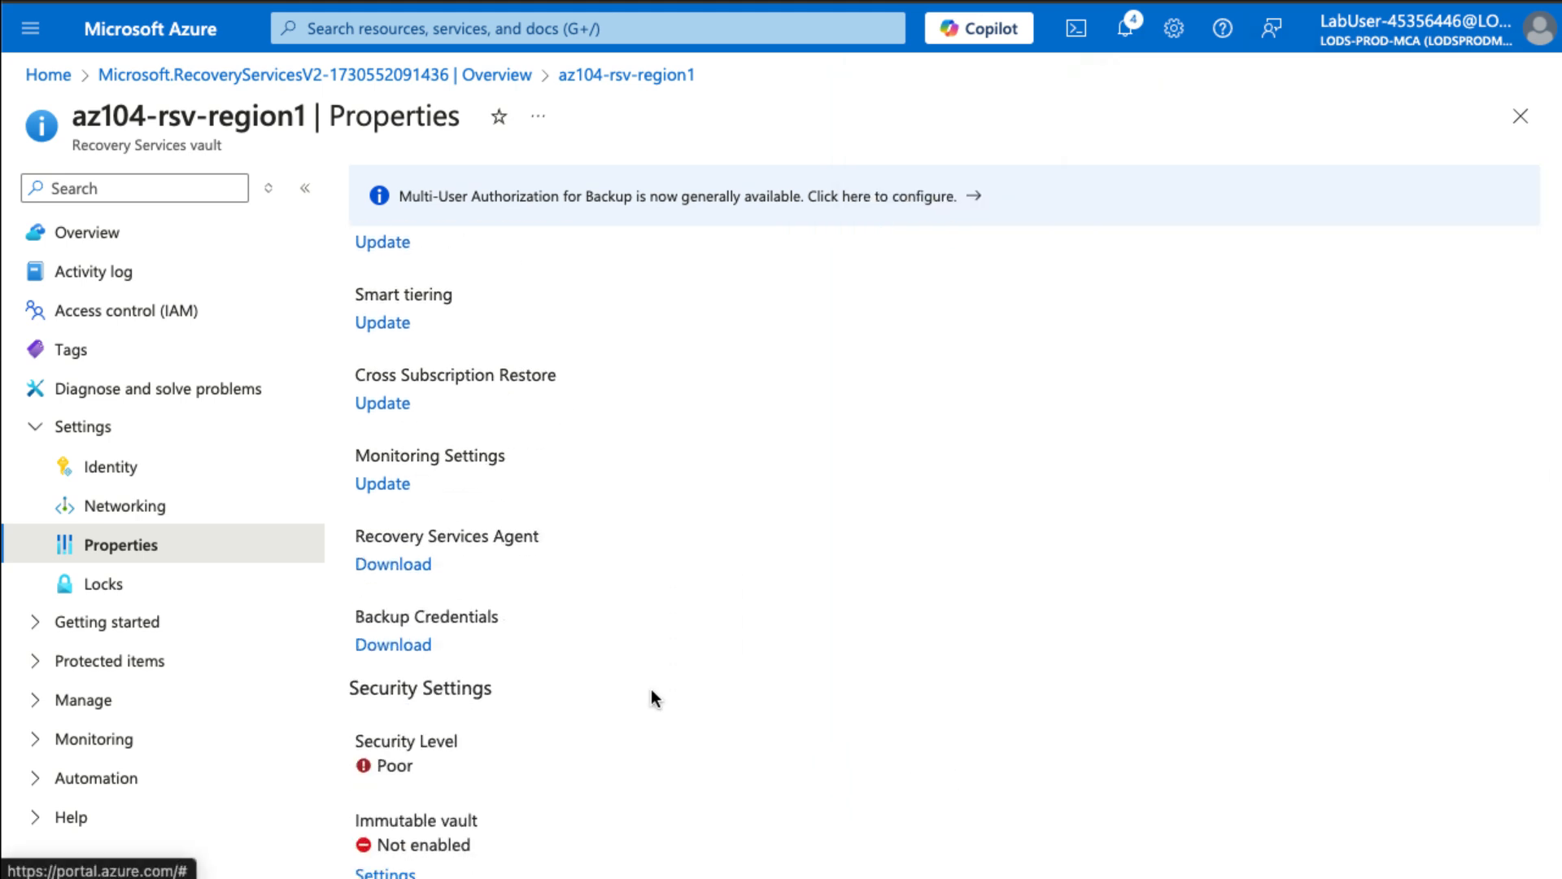
scroll(651, 698, "down", 4)
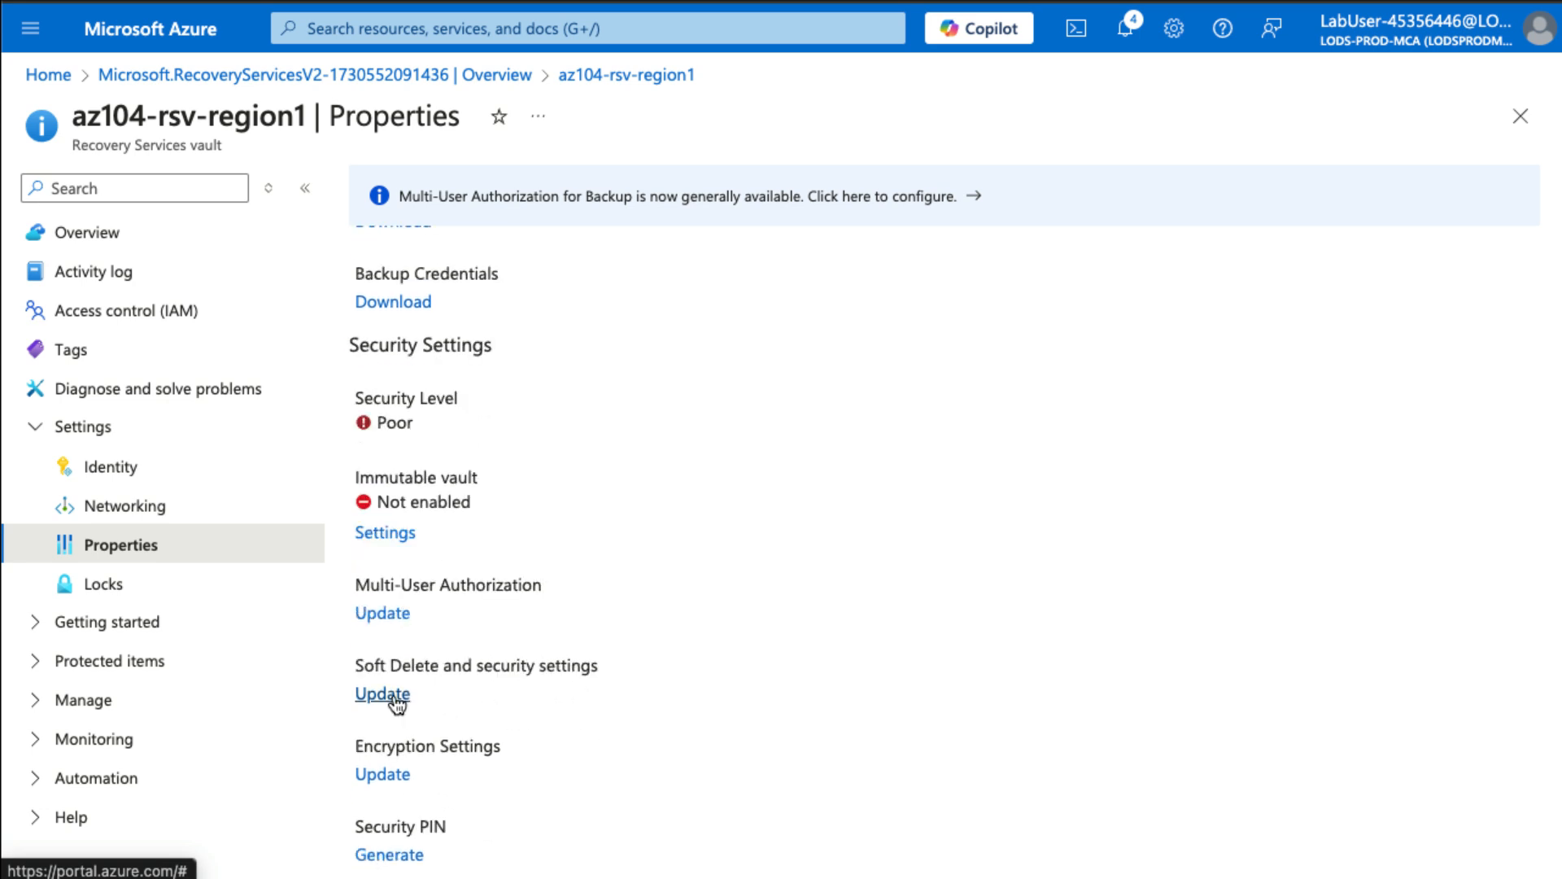
left_click(383, 694)
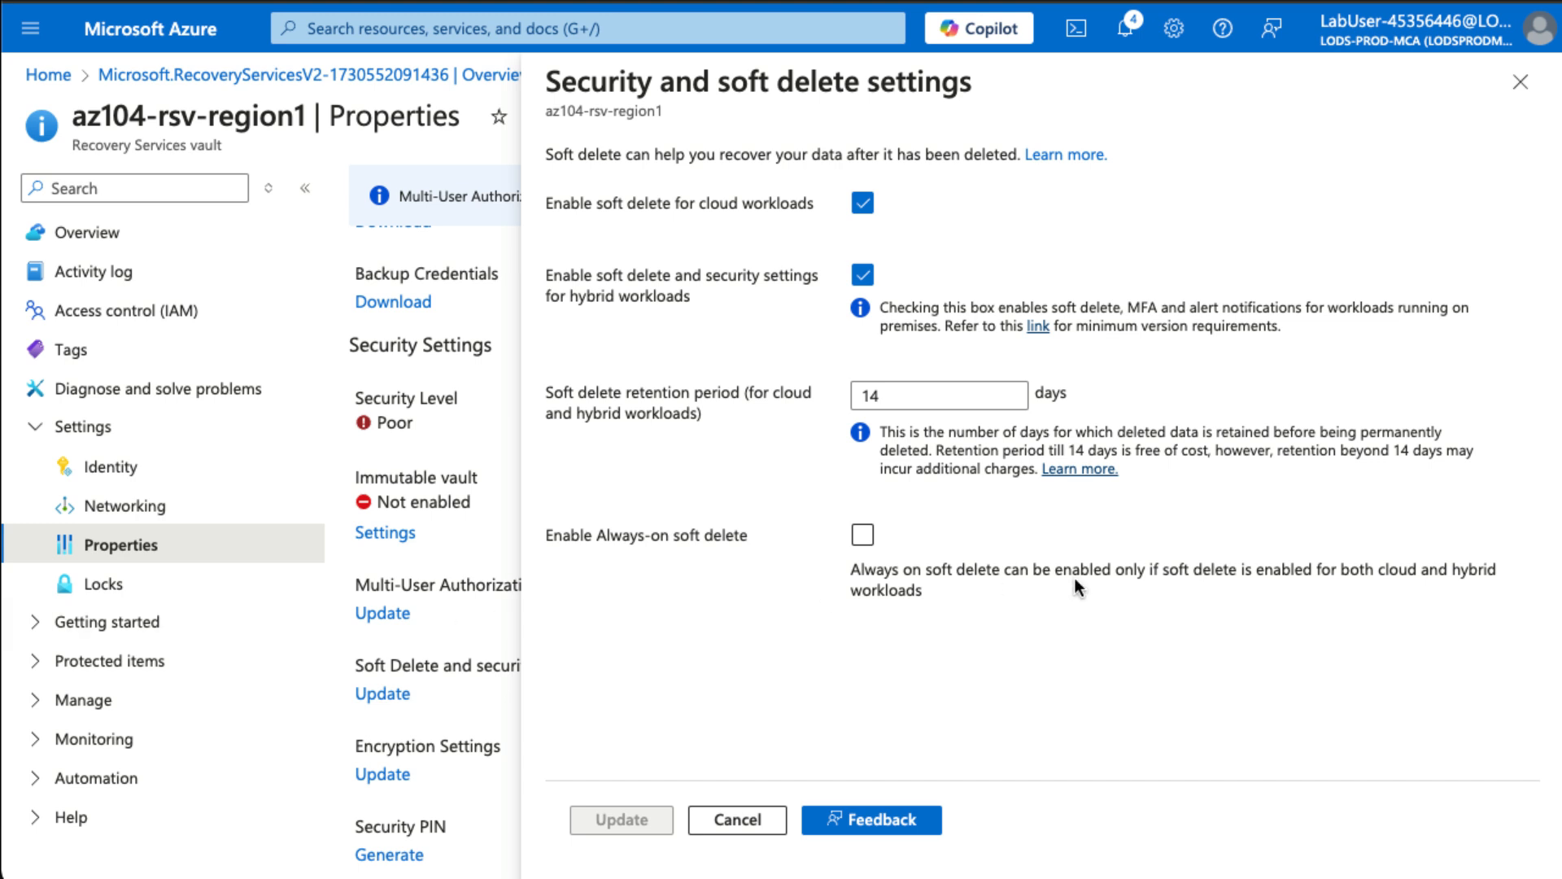
left_click(736, 825)
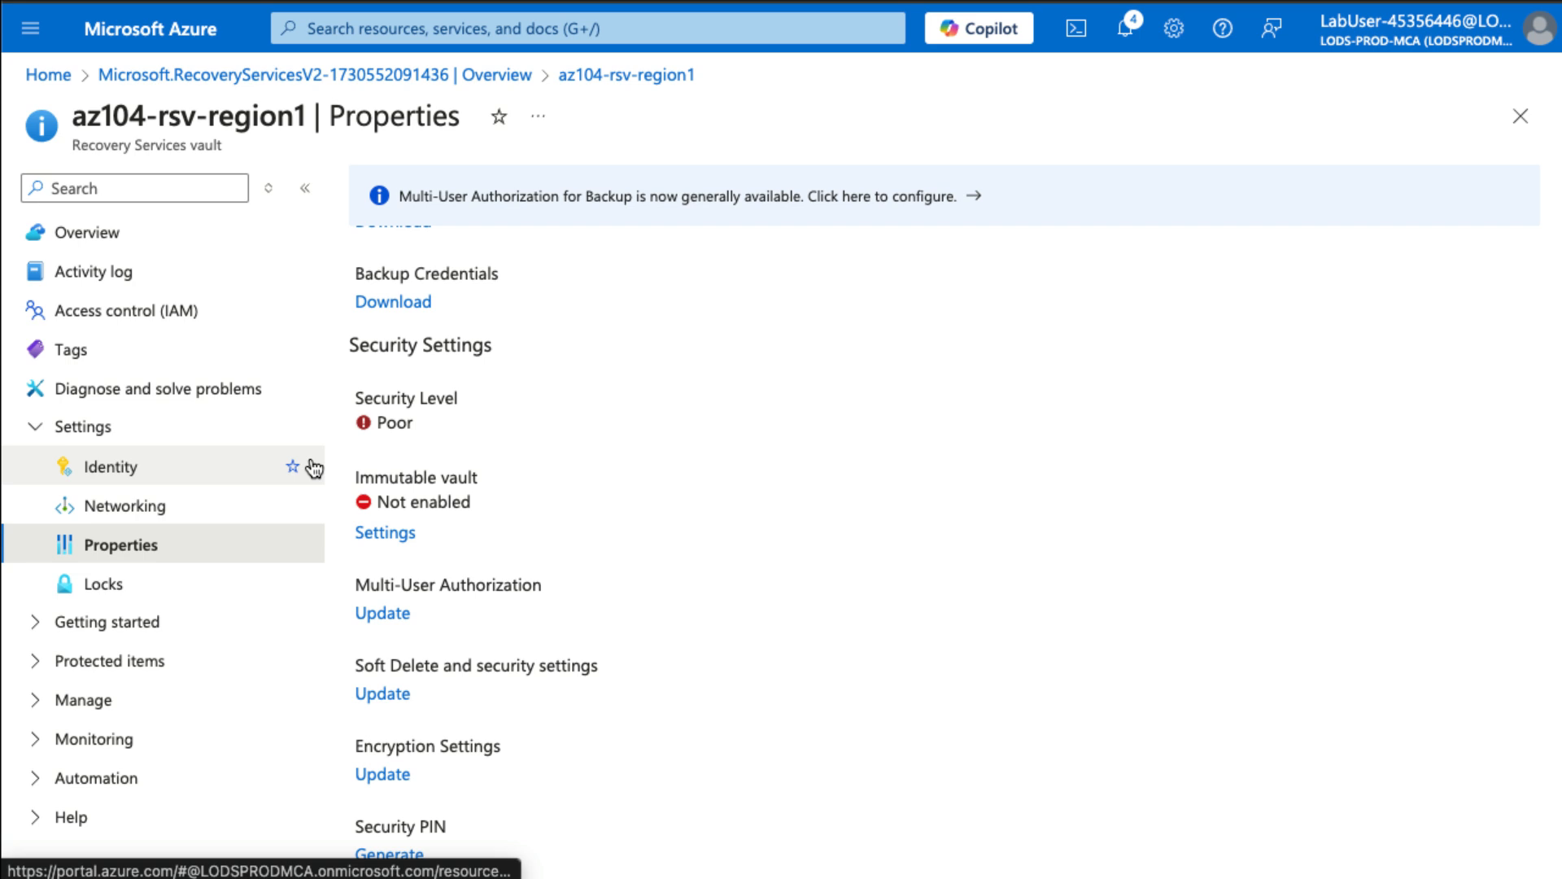
- From the vault overview, start a backup with workload in Azure and Virtual machine as the backup item
left_click(133, 244)
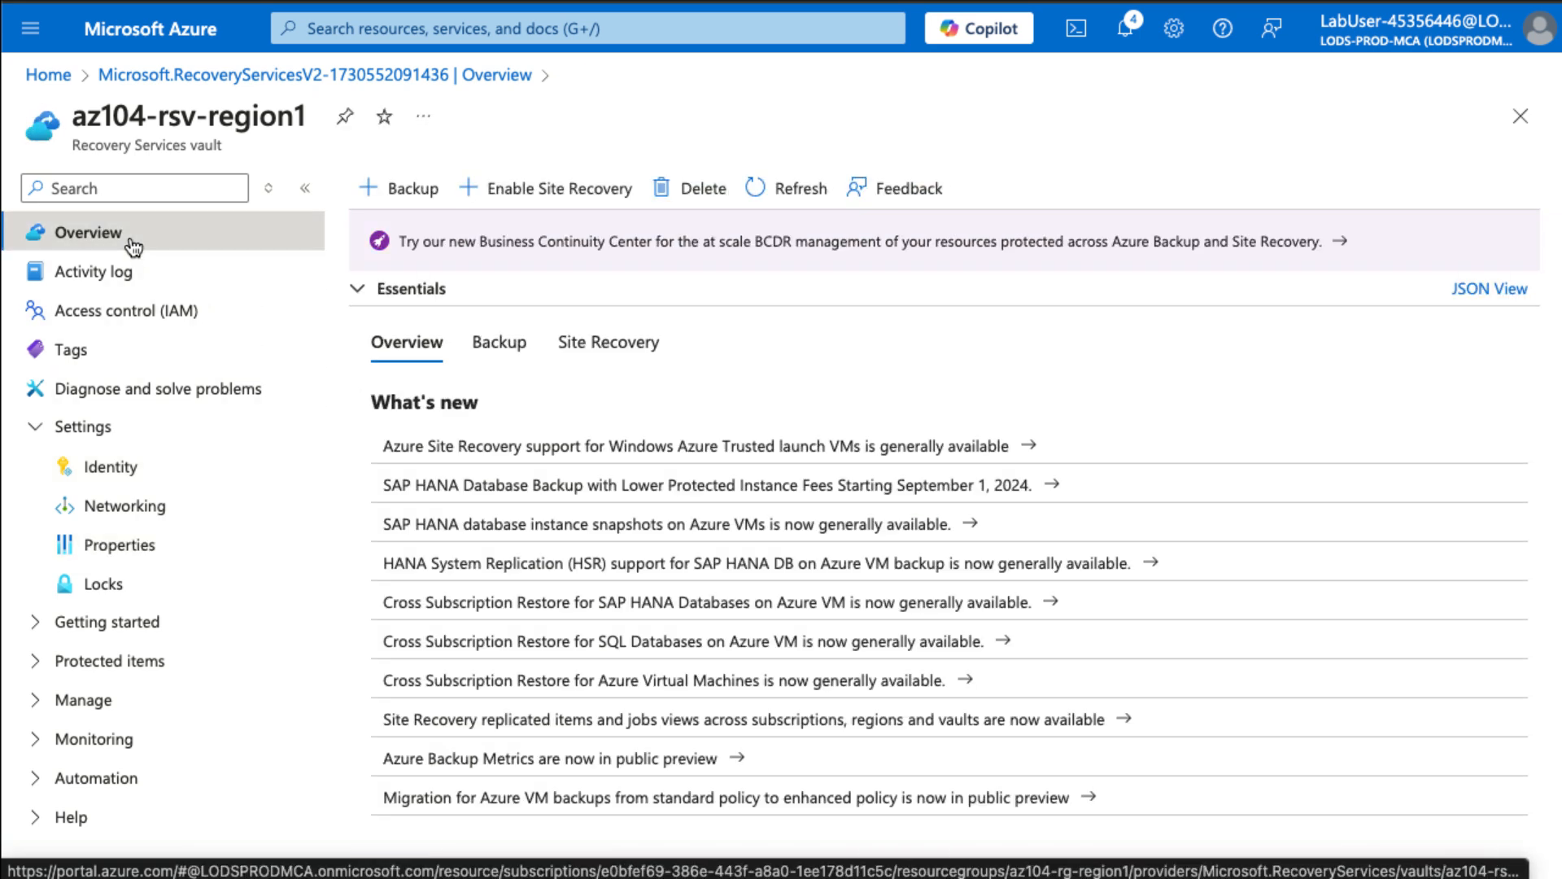
left_click(413, 190)
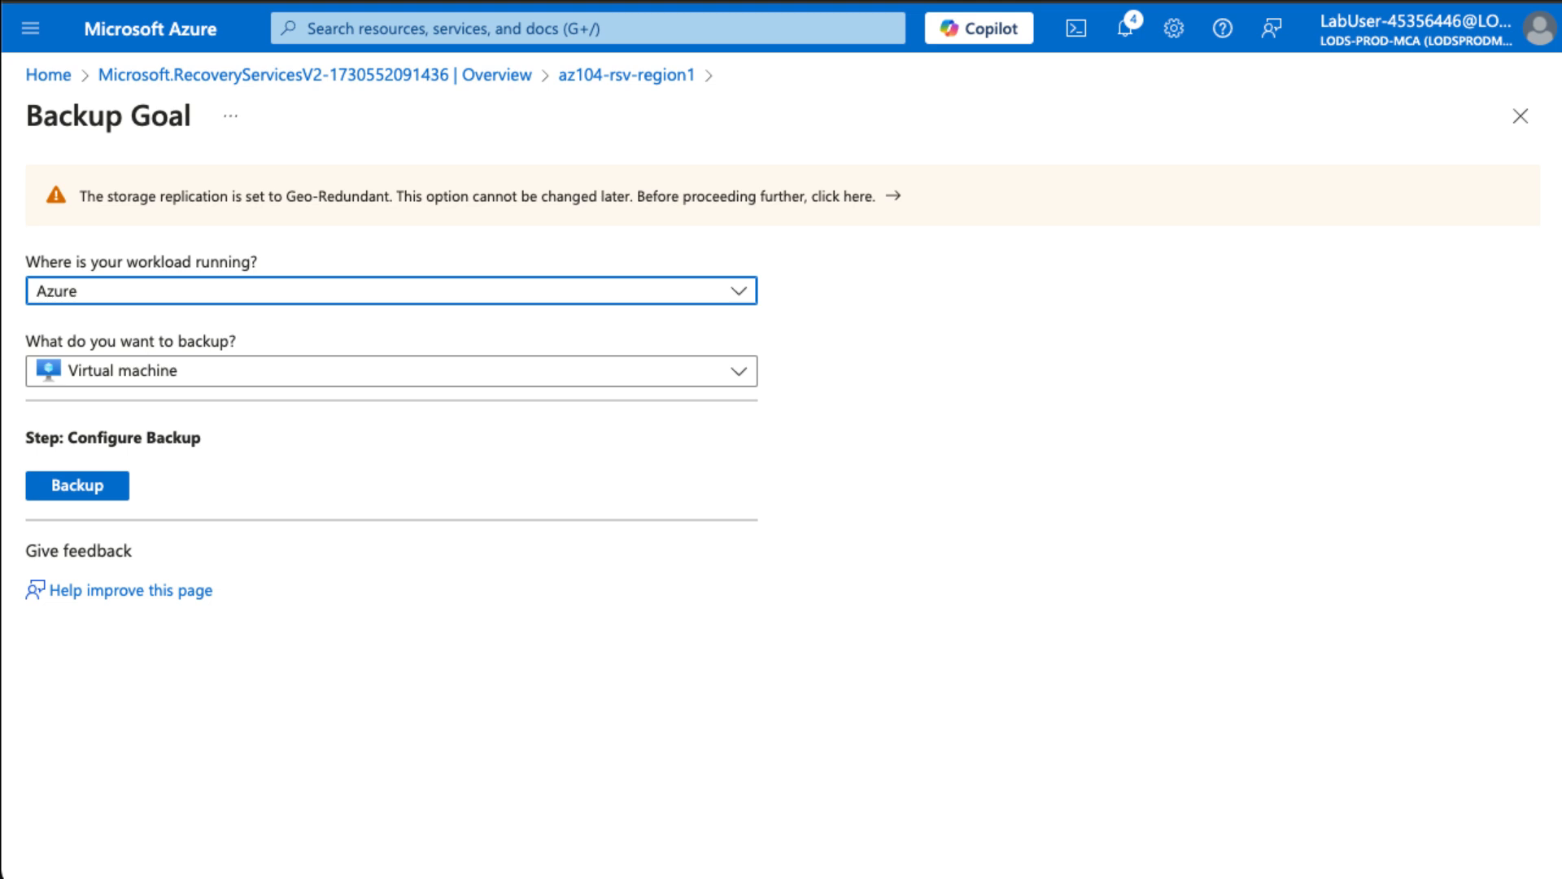
left_click(711, 298)
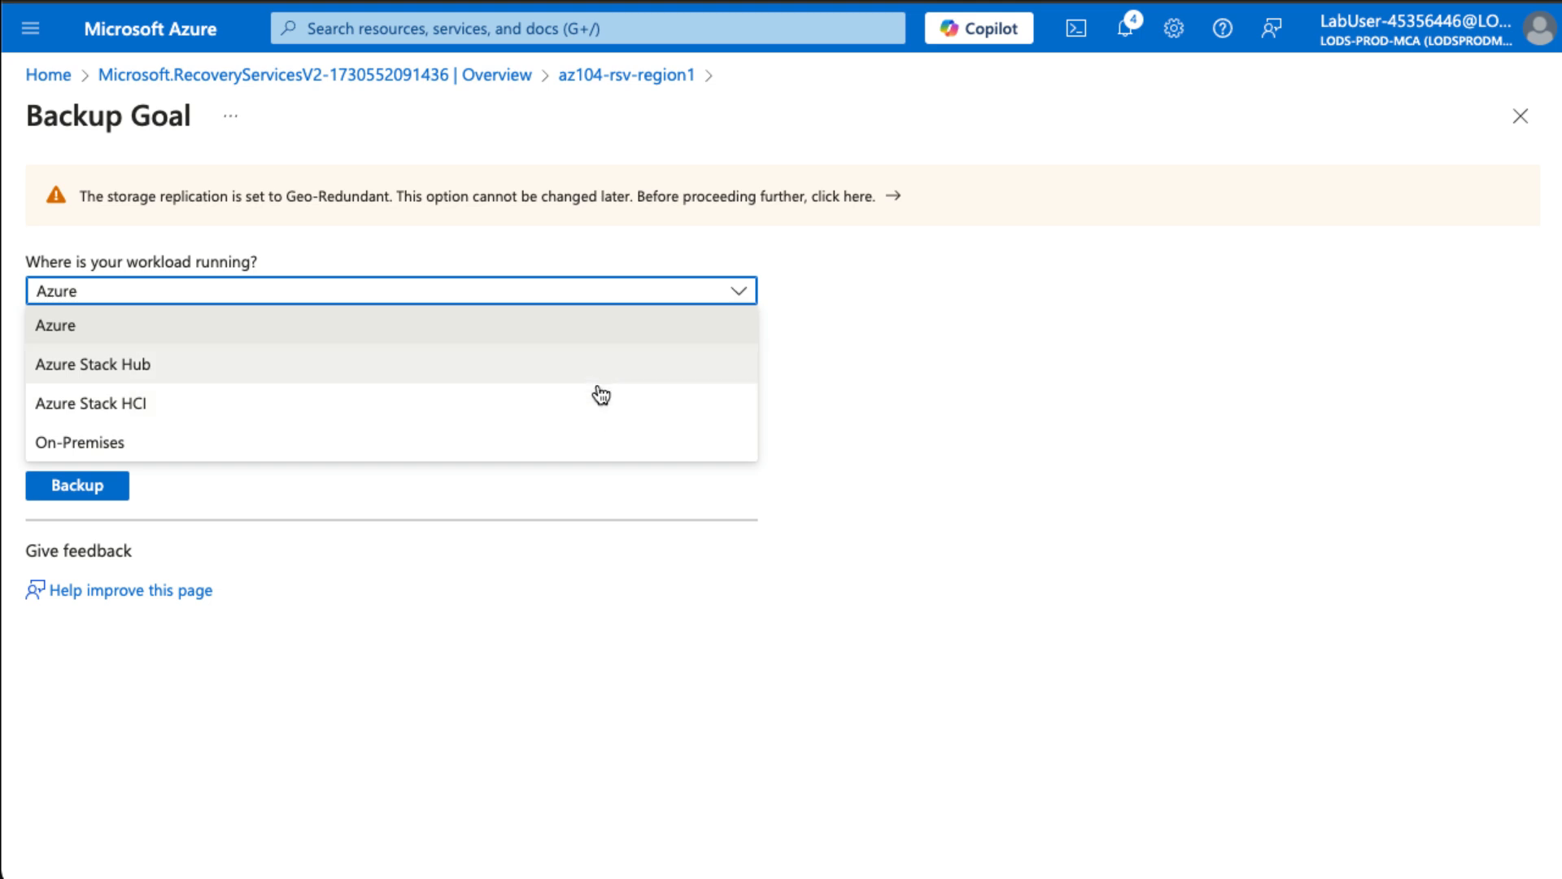
left_click(594, 336)
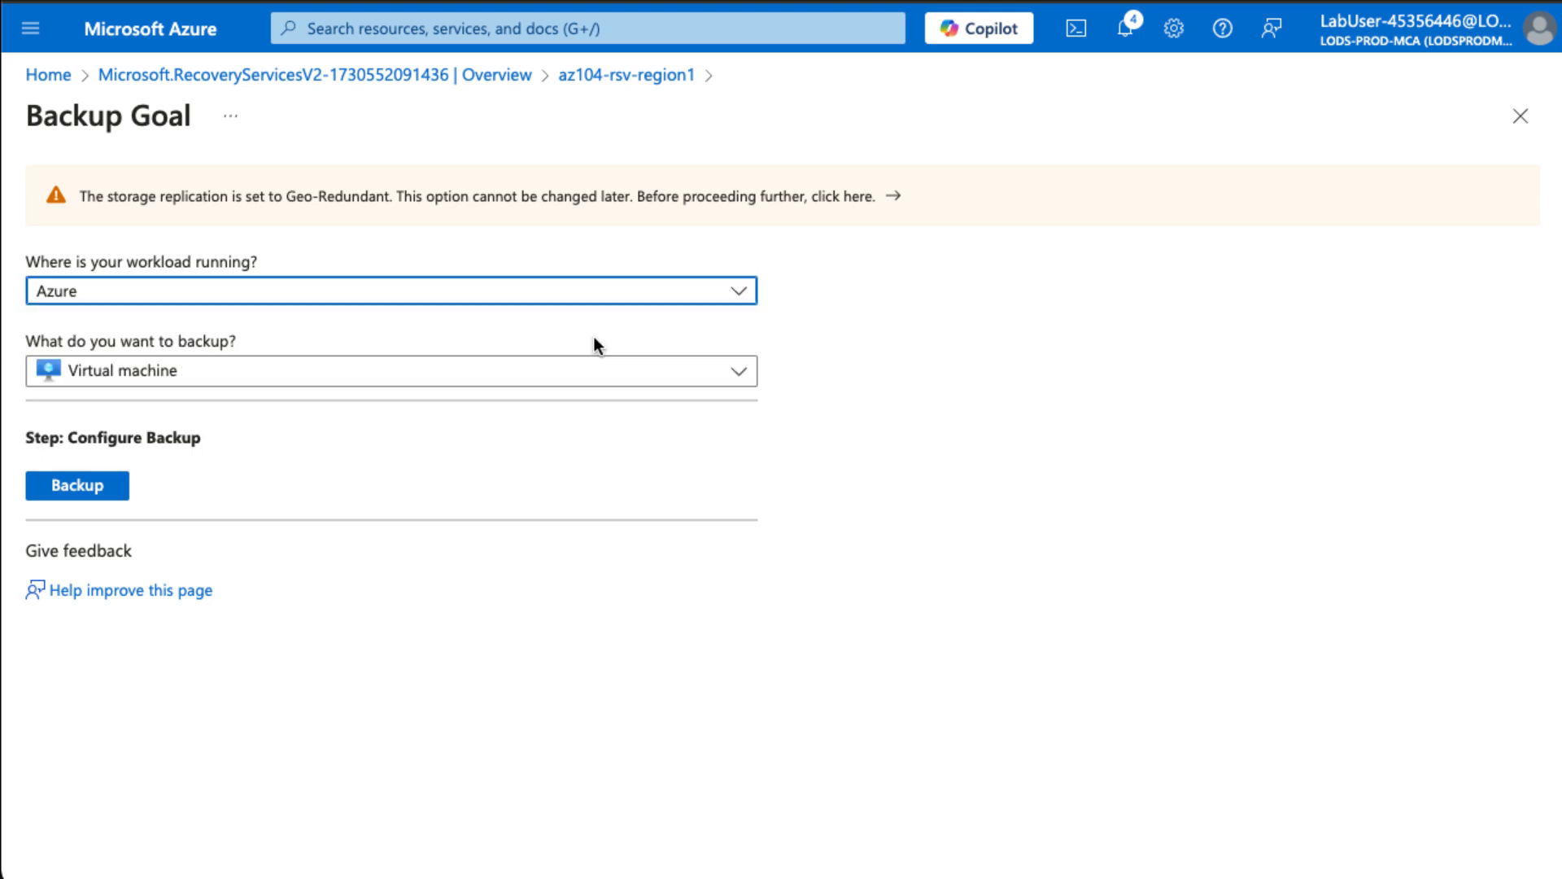
left_click(211, 377)
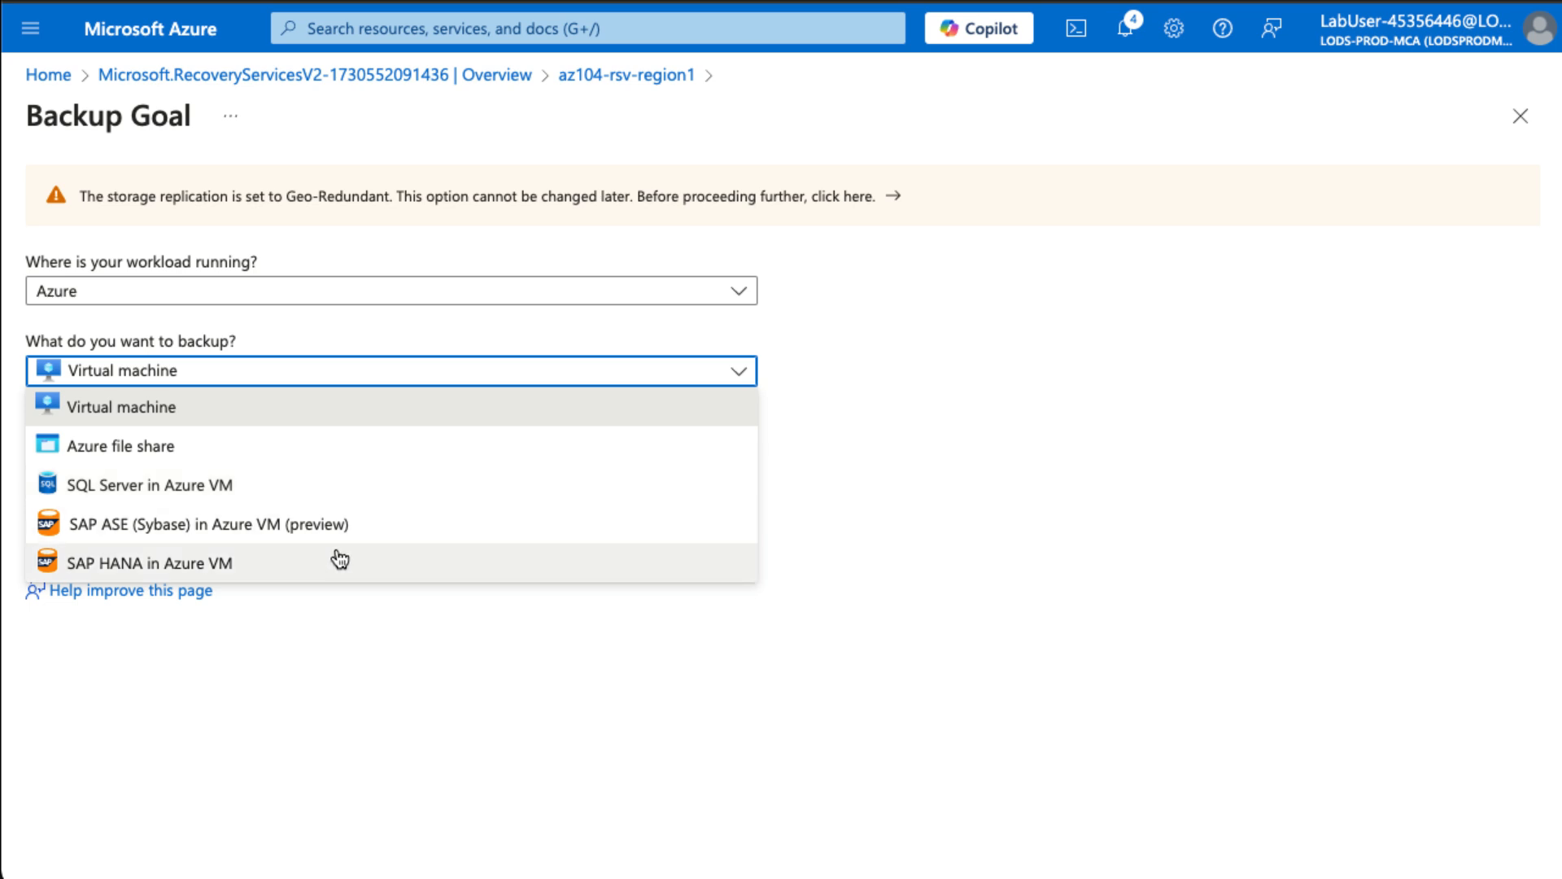
left_click(336, 416)
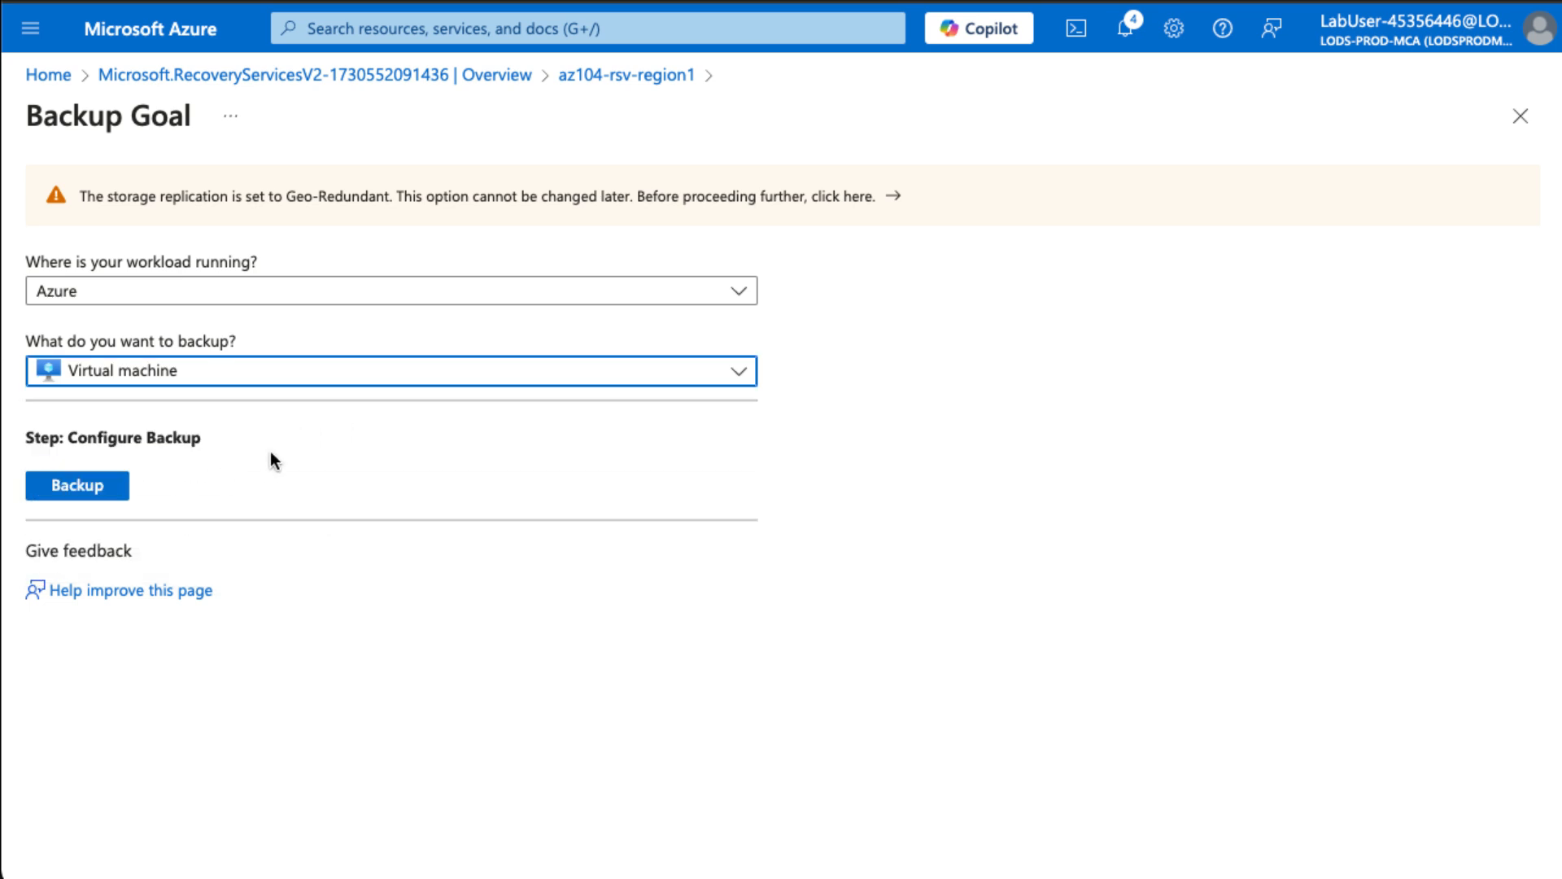
left_click(122, 485)
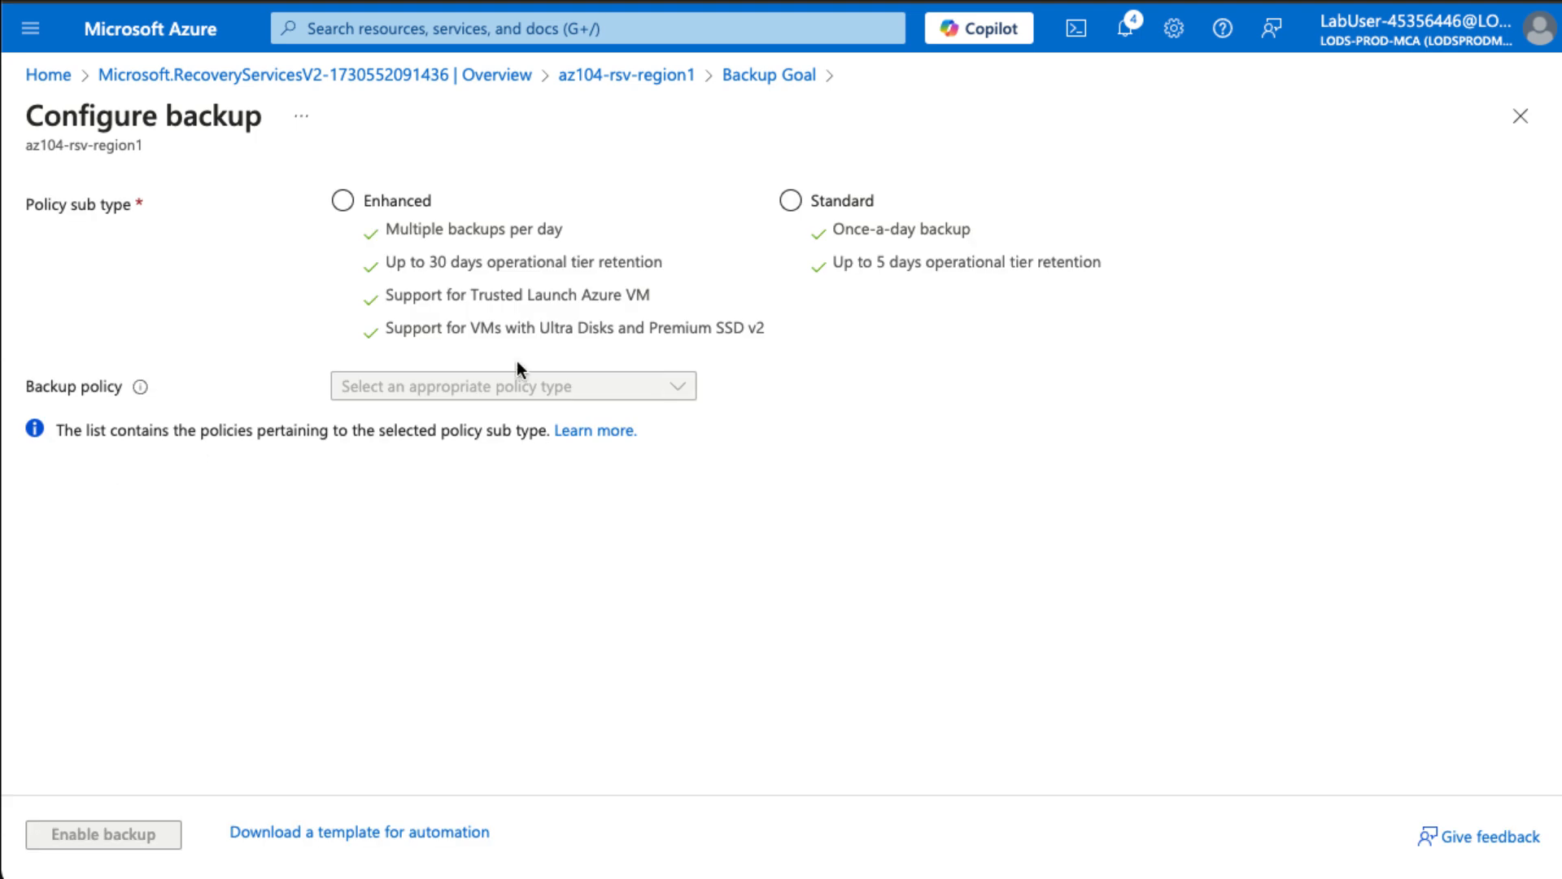
- Choose the Standard policy sub type so DefaultPolicy is applied
left_click(447, 300)
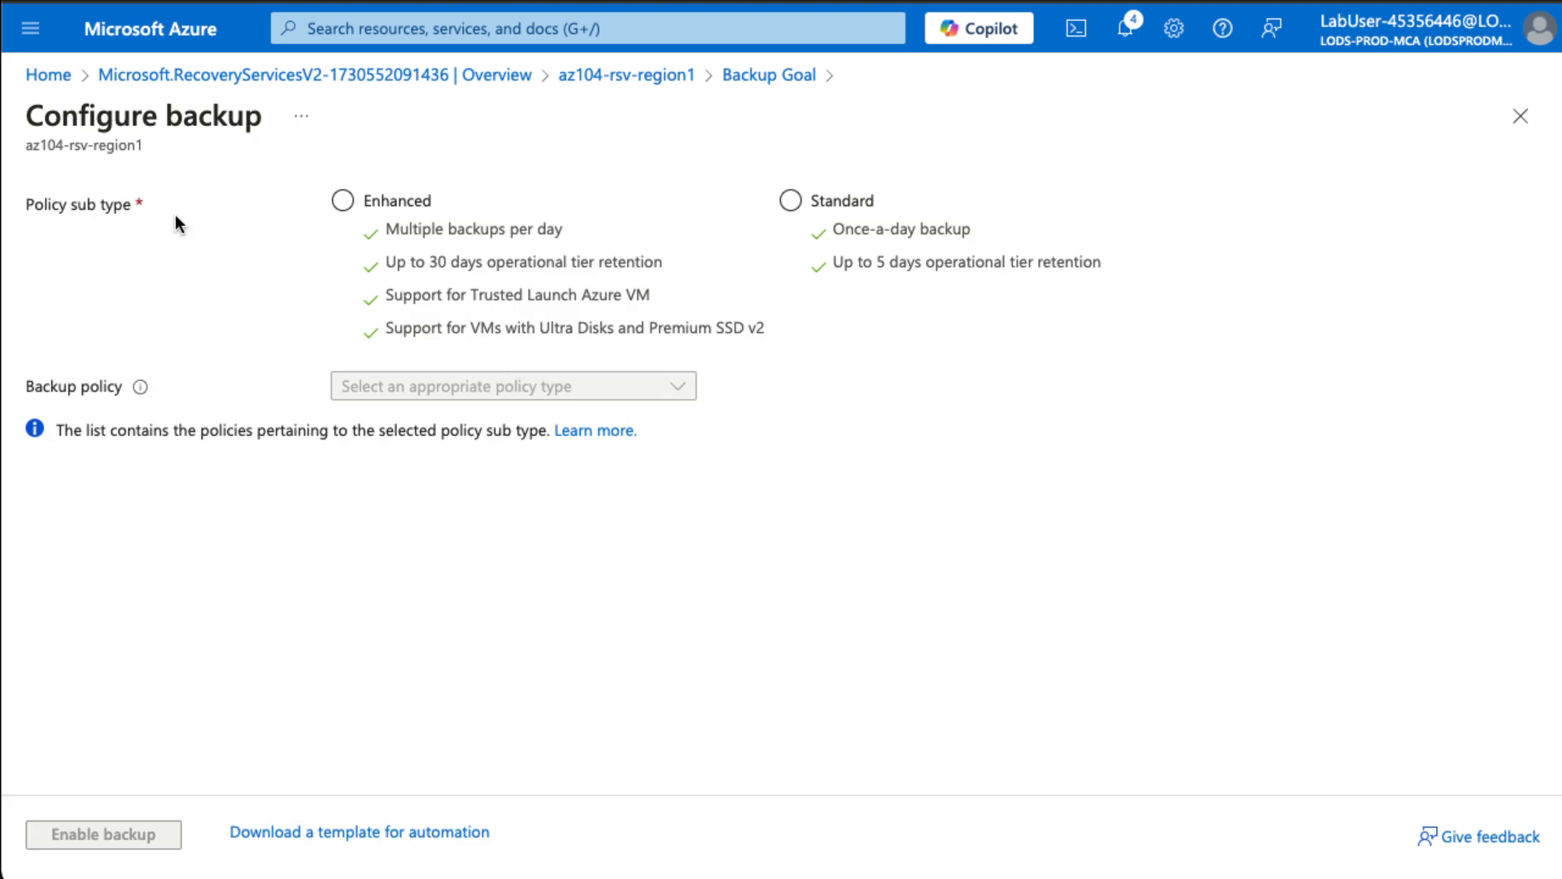
left_click(732, 265)
left_click(433, 269)
left_click(876, 267)
left_click(791, 200)
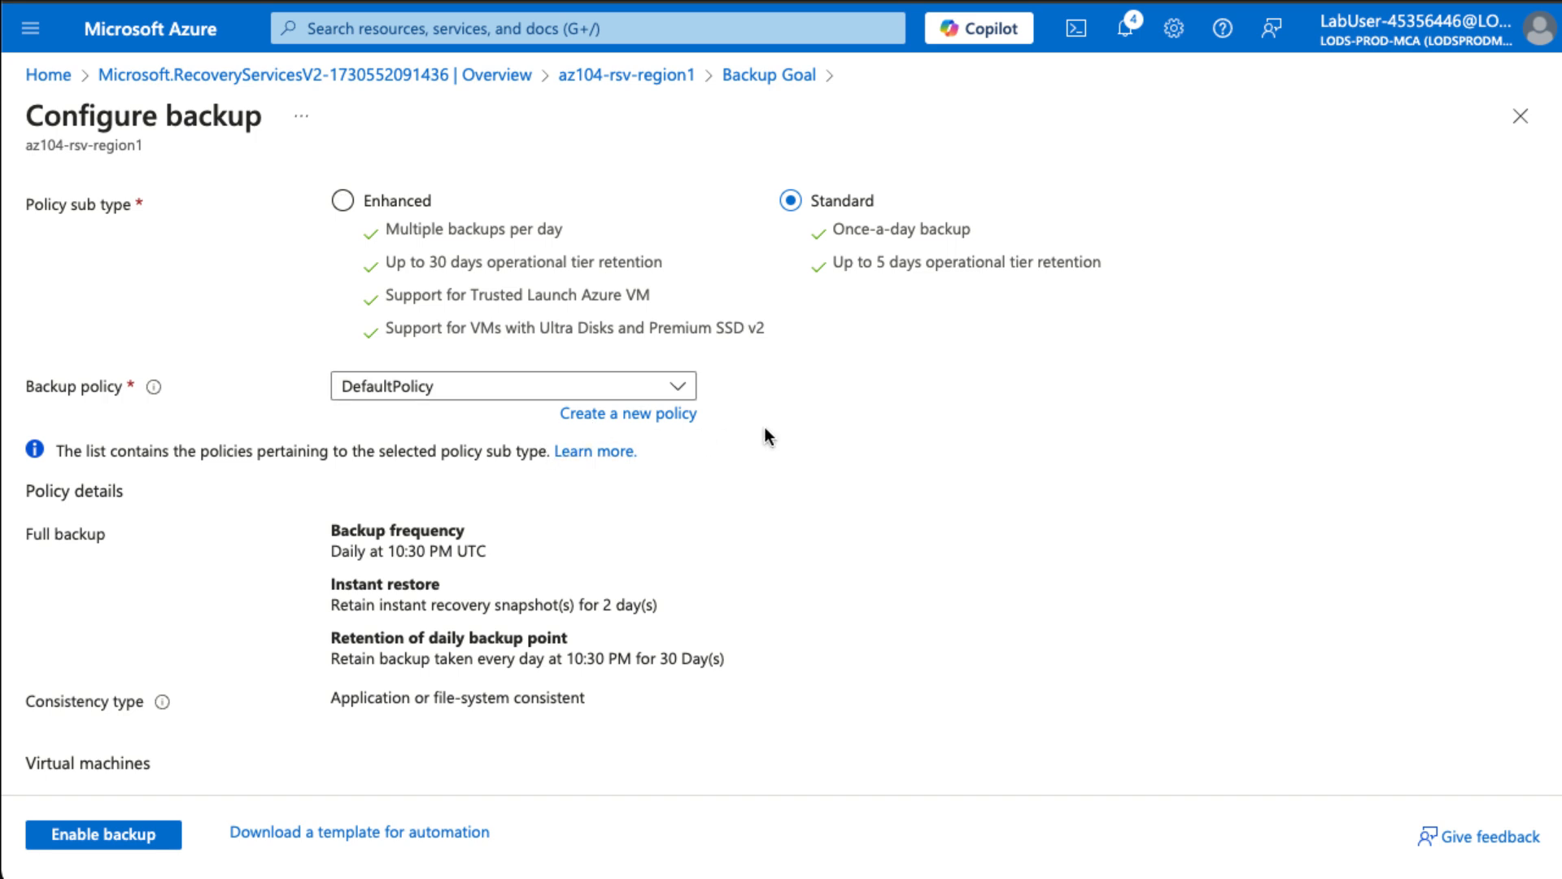
- Create policy az104-backup running daily at 12:00 AM in the Dublin, Edinburgh, Lisbon, London time zone
left_click(674, 415)
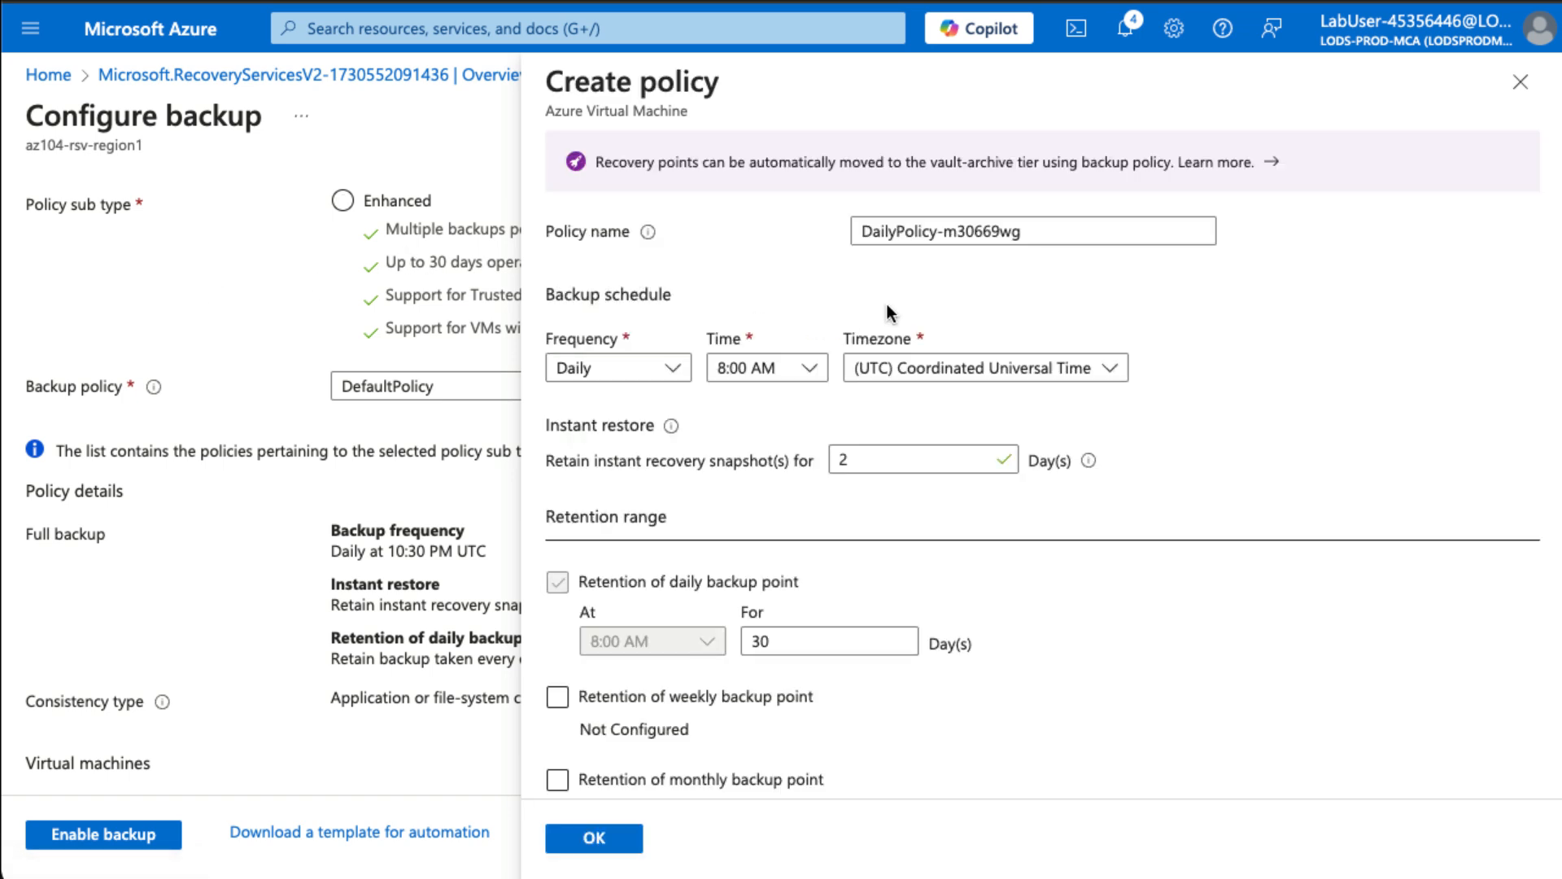
triple_click(972, 231)
type("az1")
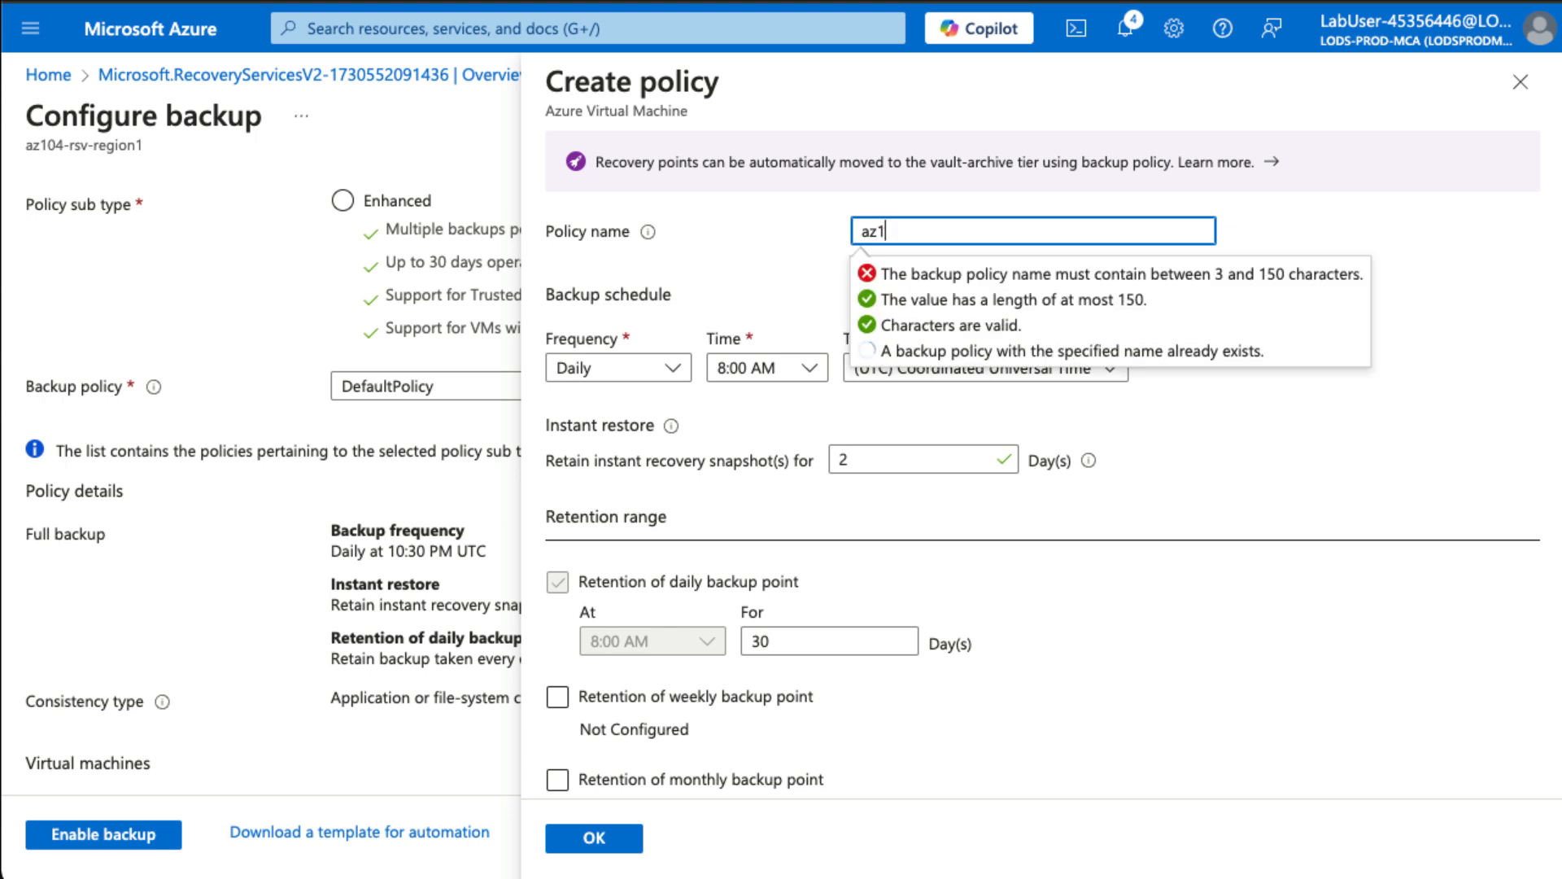
type("04-backup")
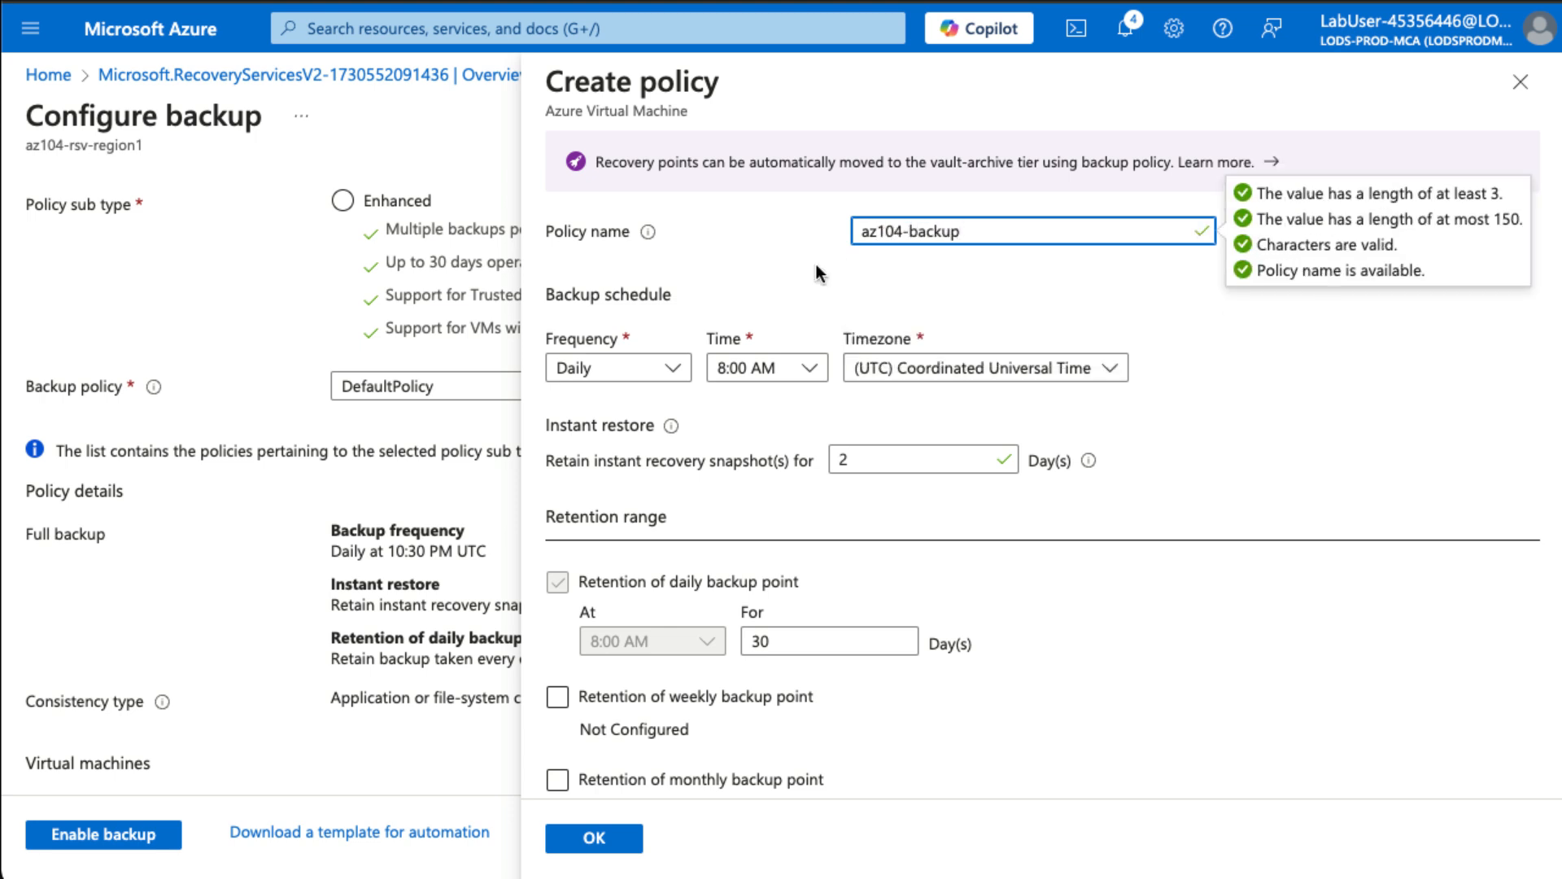
left_click(736, 286)
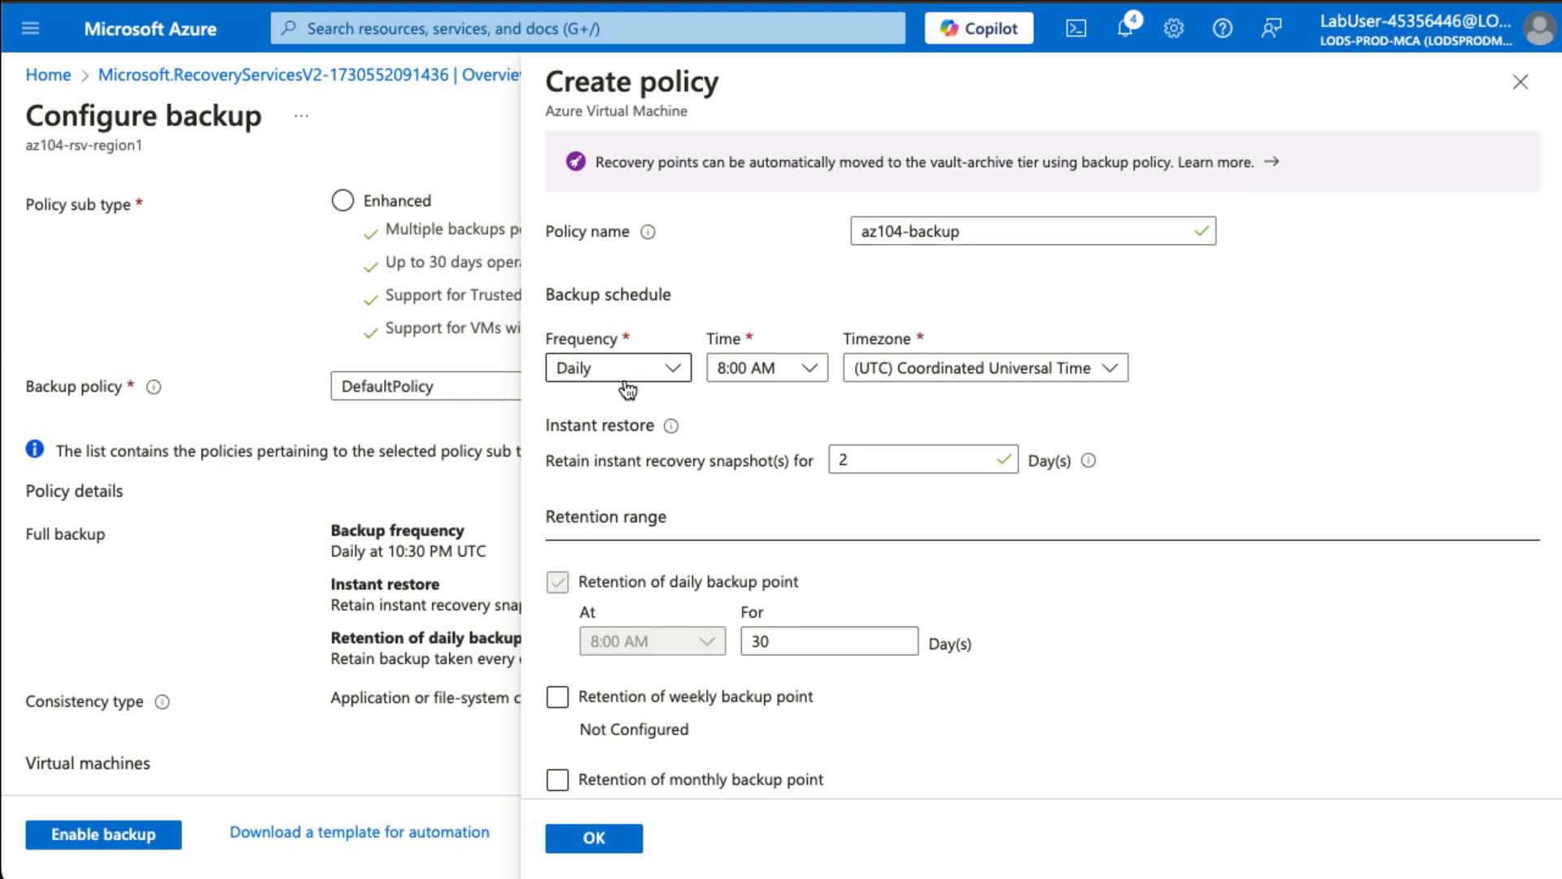
left_click(803, 371)
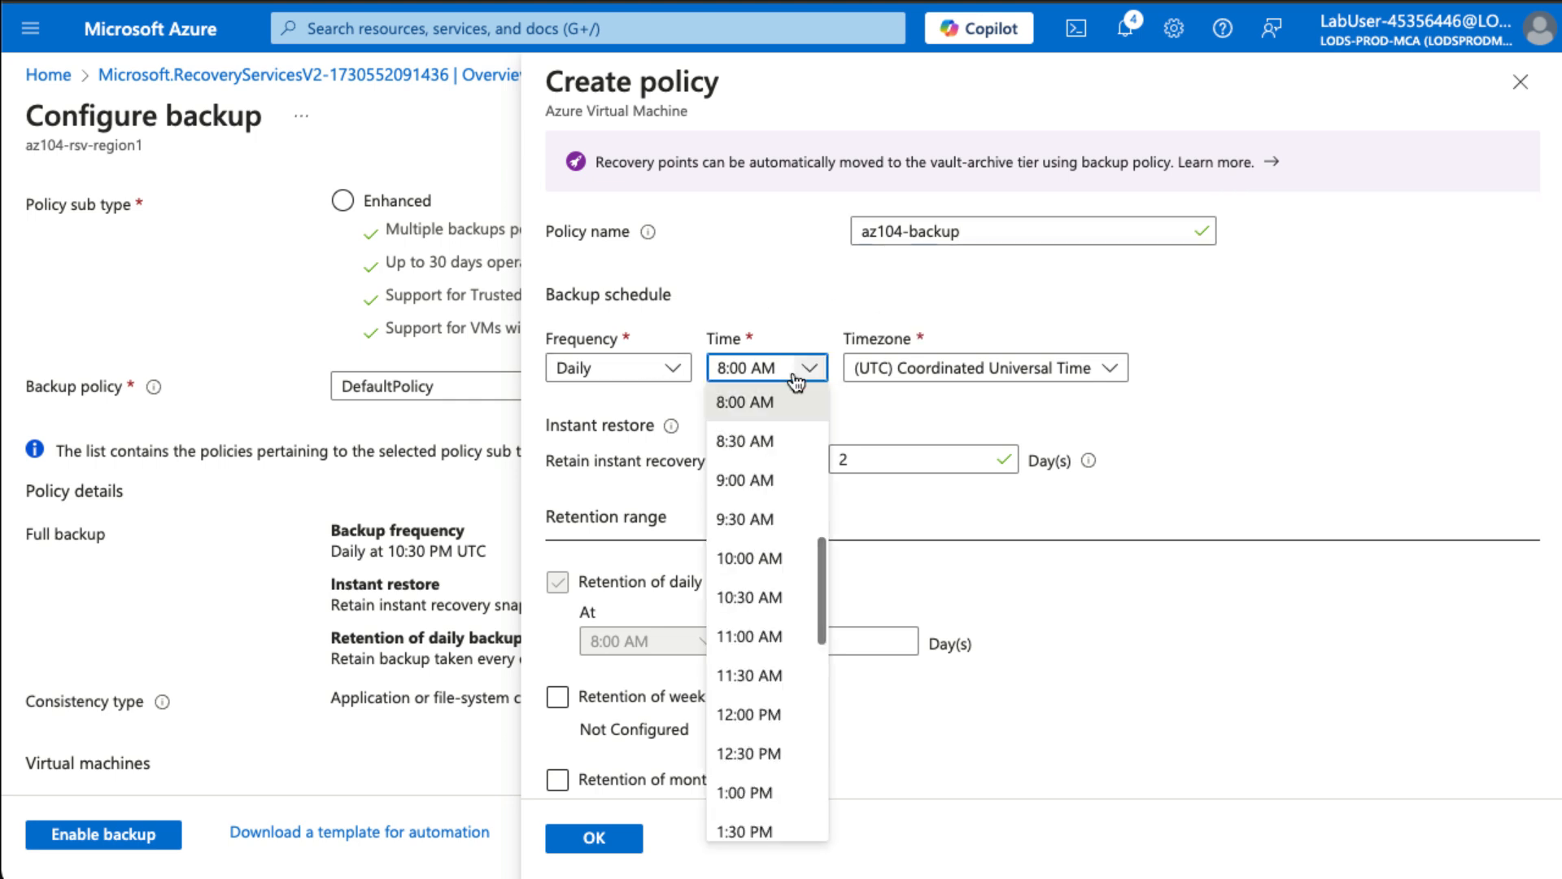
scroll(784, 529, "up", 5)
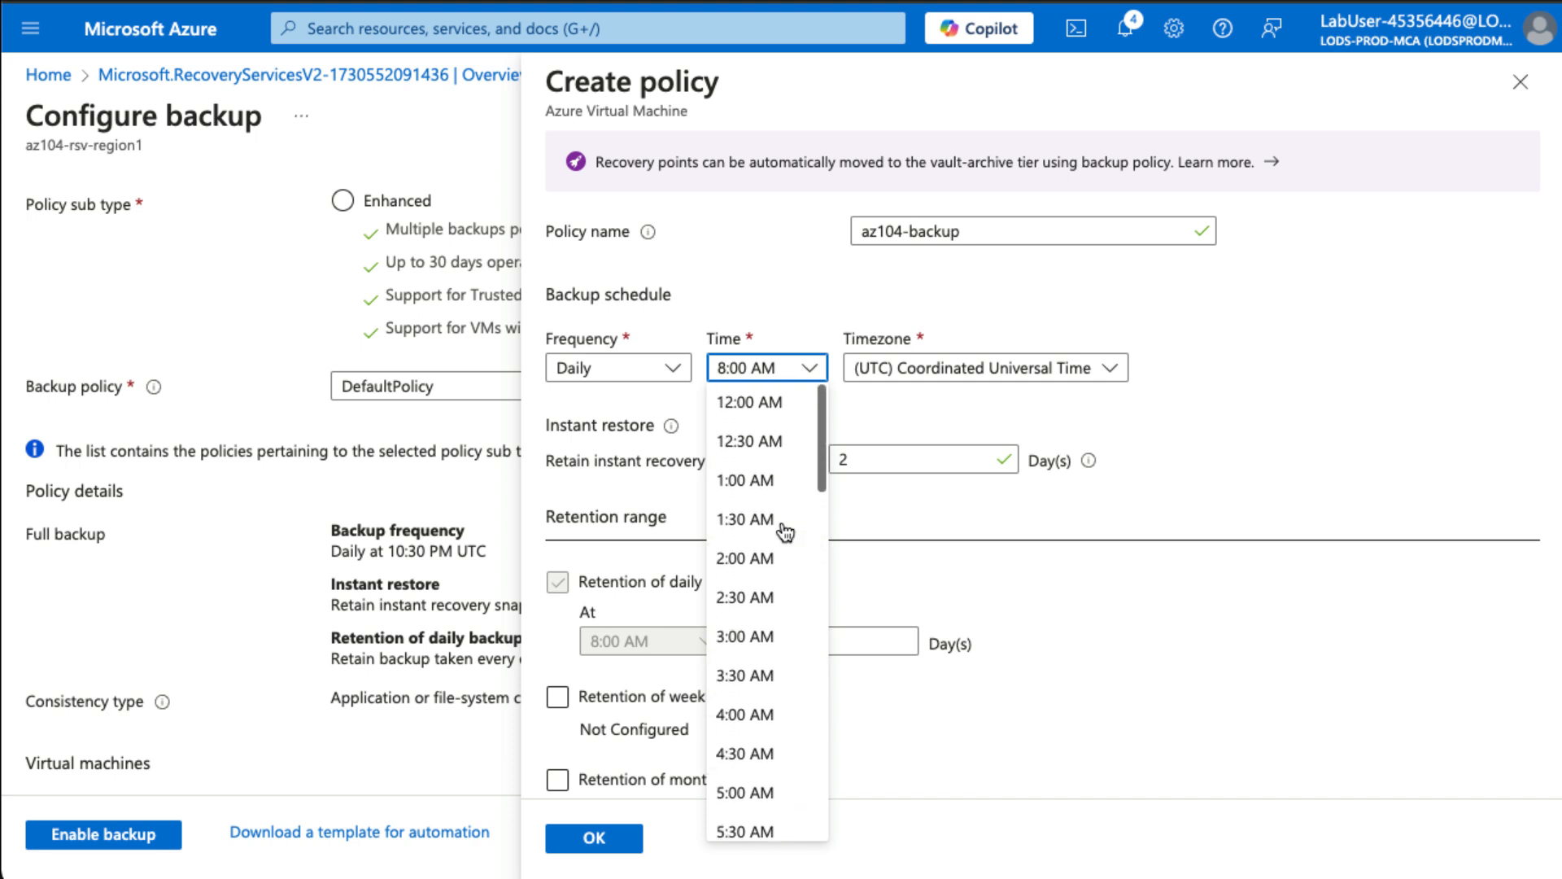
left_click(780, 411)
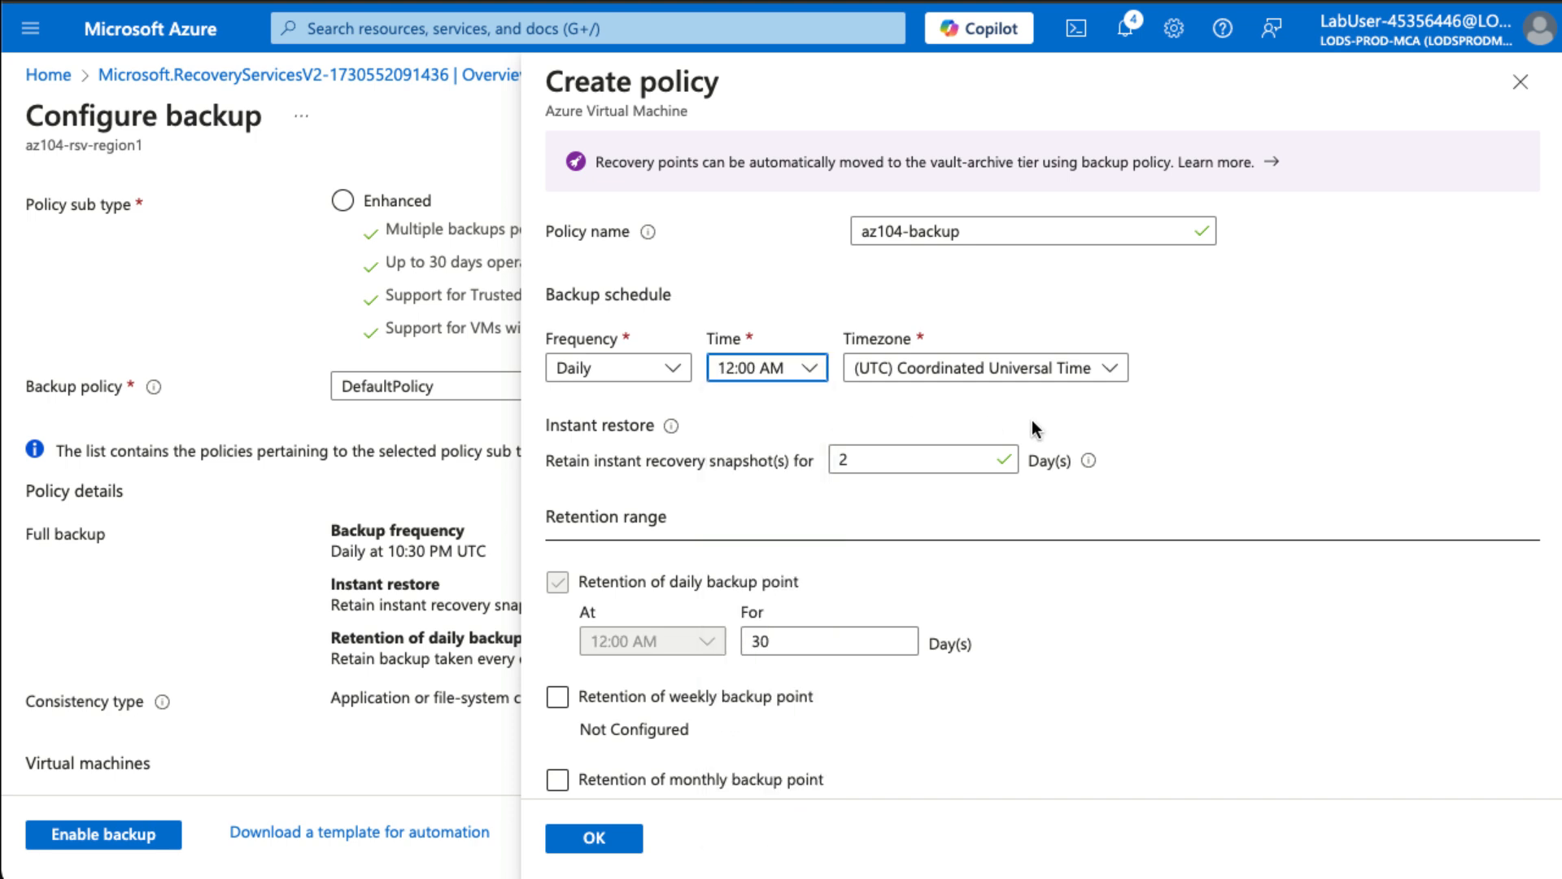
left_click(941, 387)
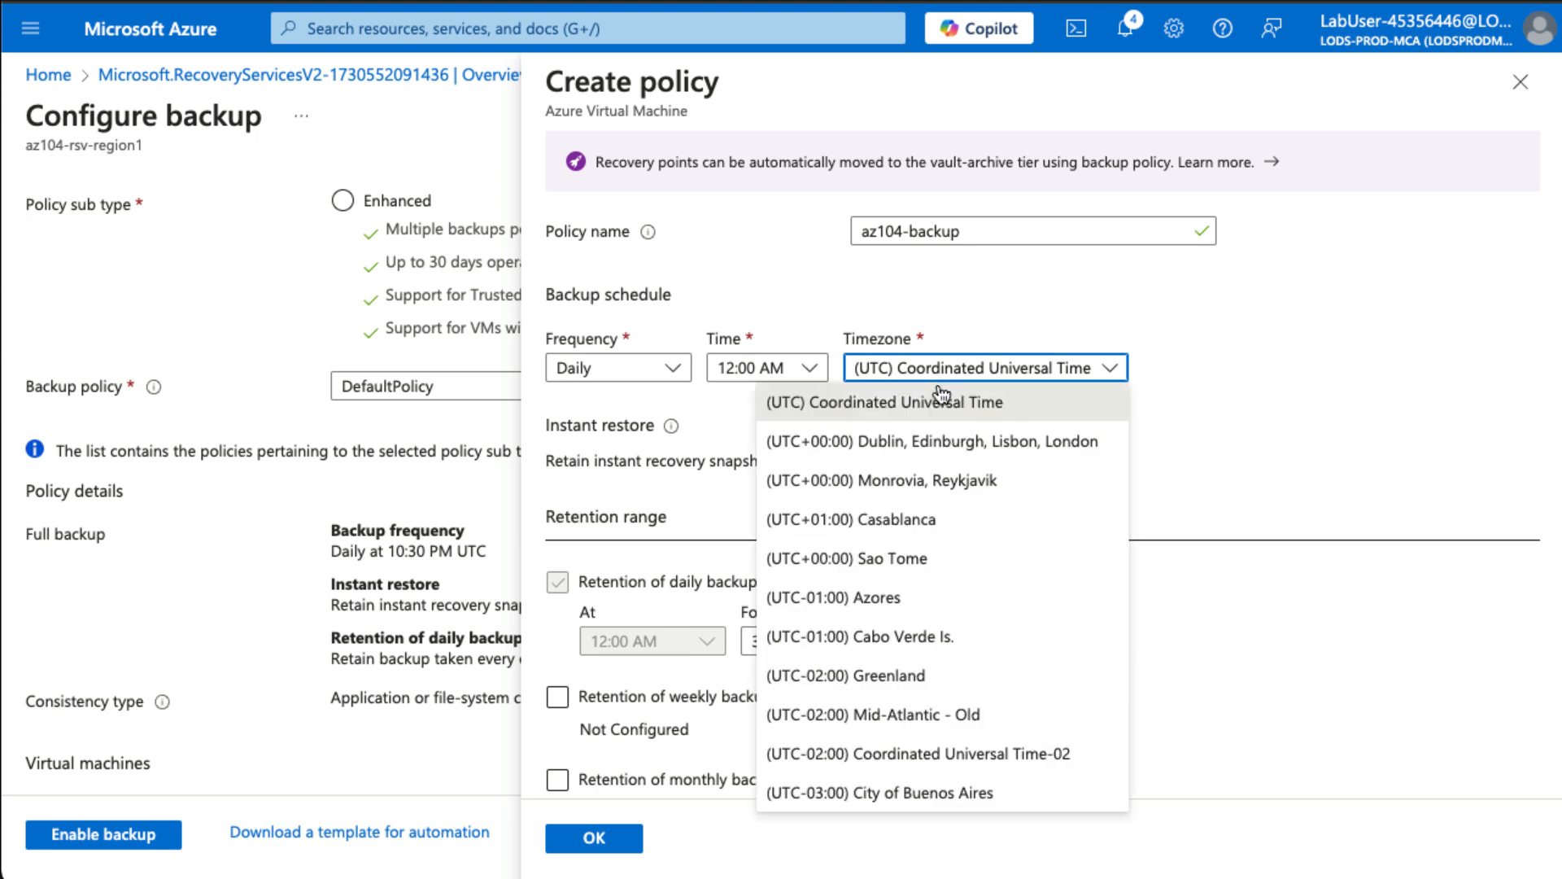
left_click(973, 452)
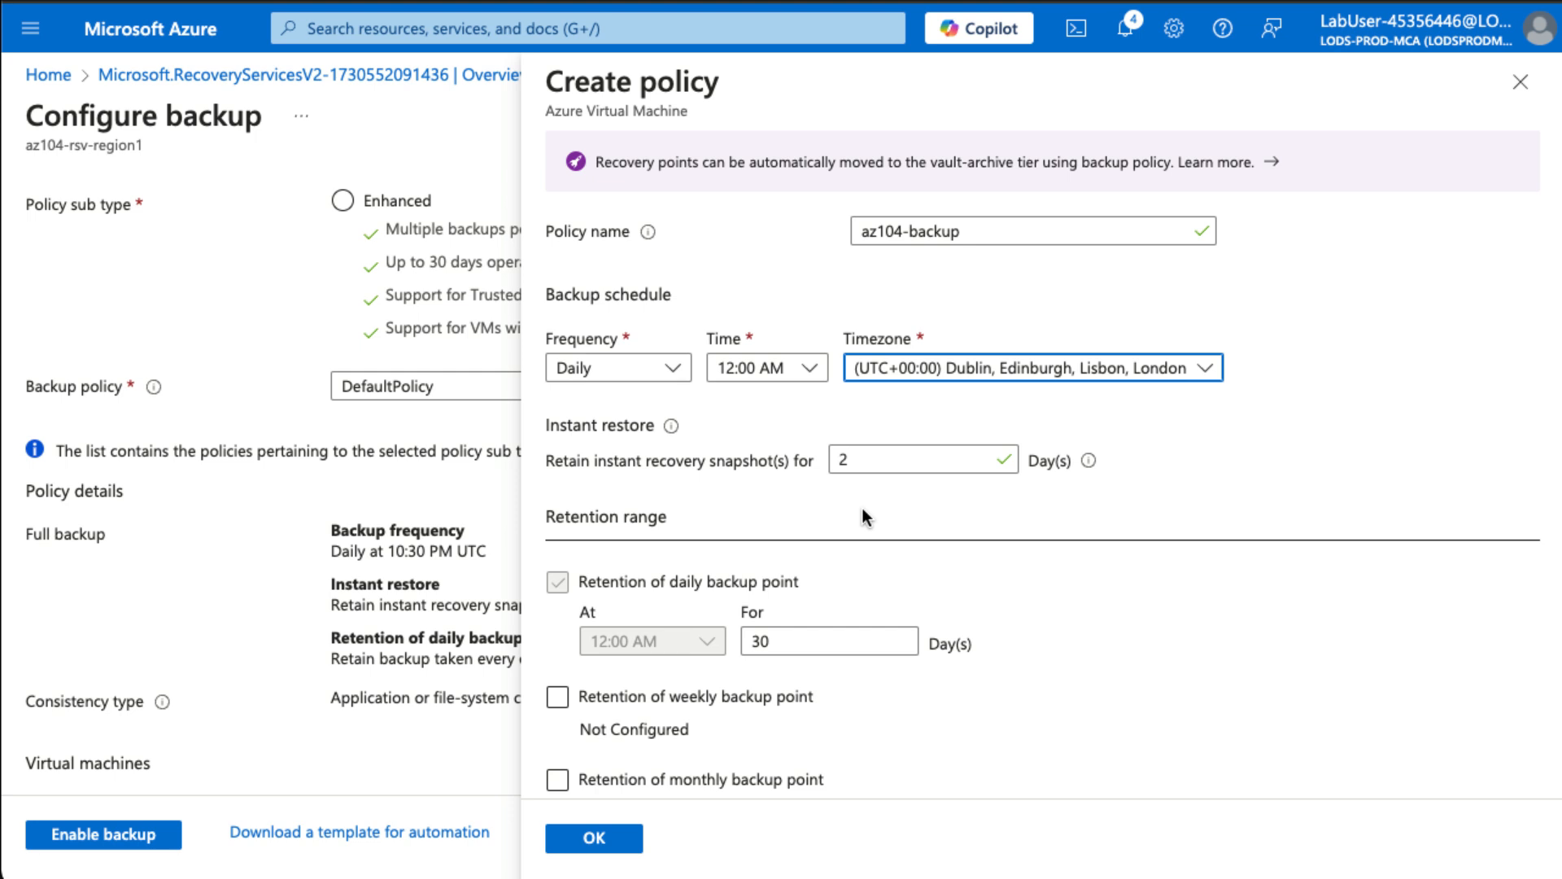
left_click(598, 839)
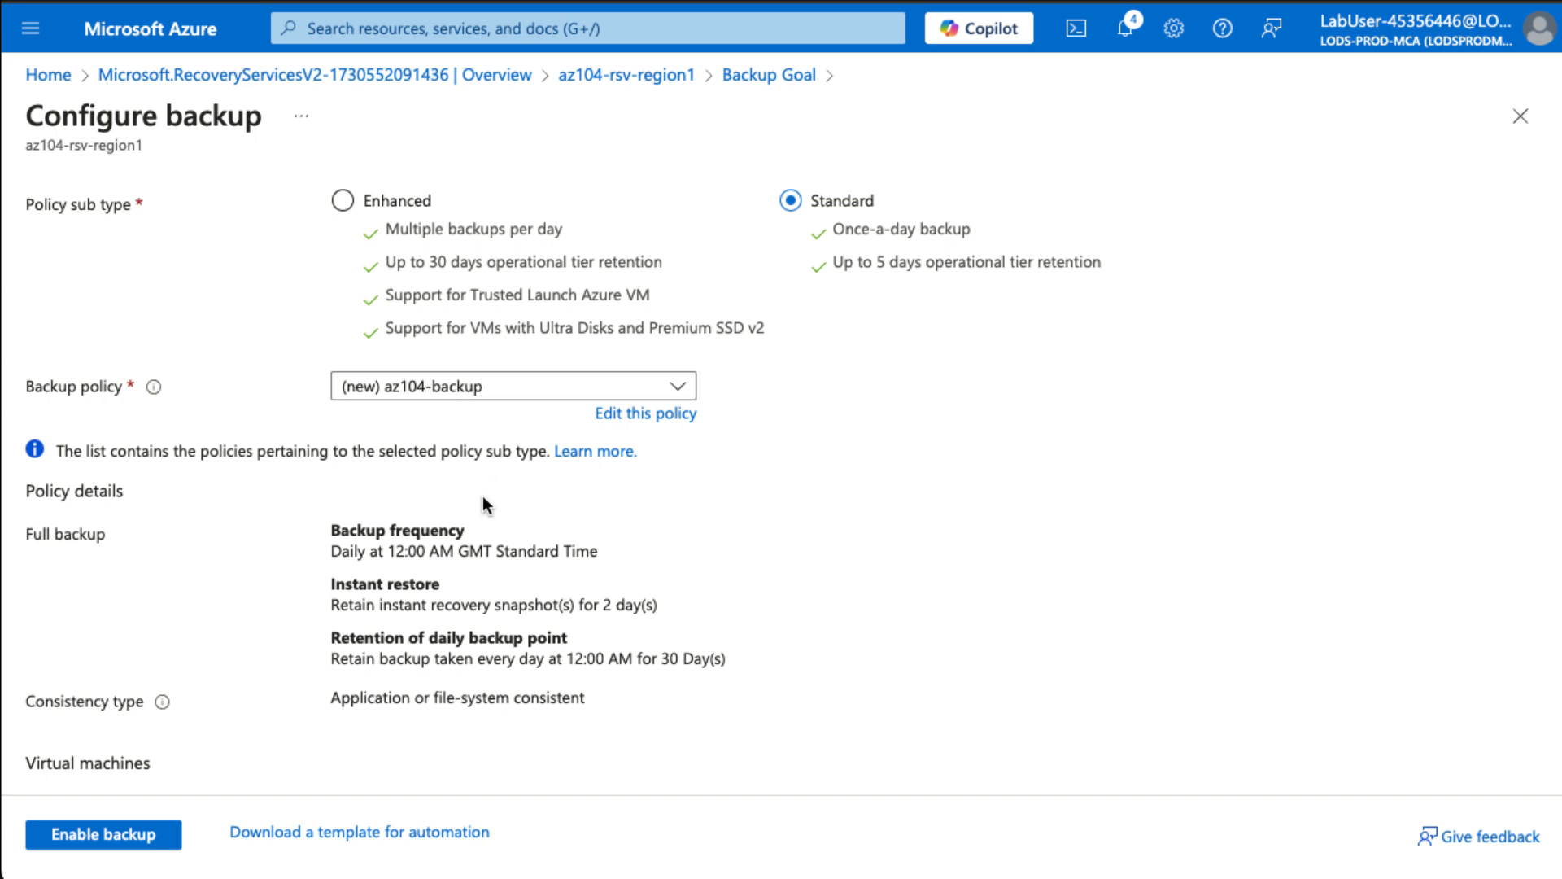
- Select virtual machine az104-10-vm0 and enable its backup
scroll(370, 525, "down", 3)
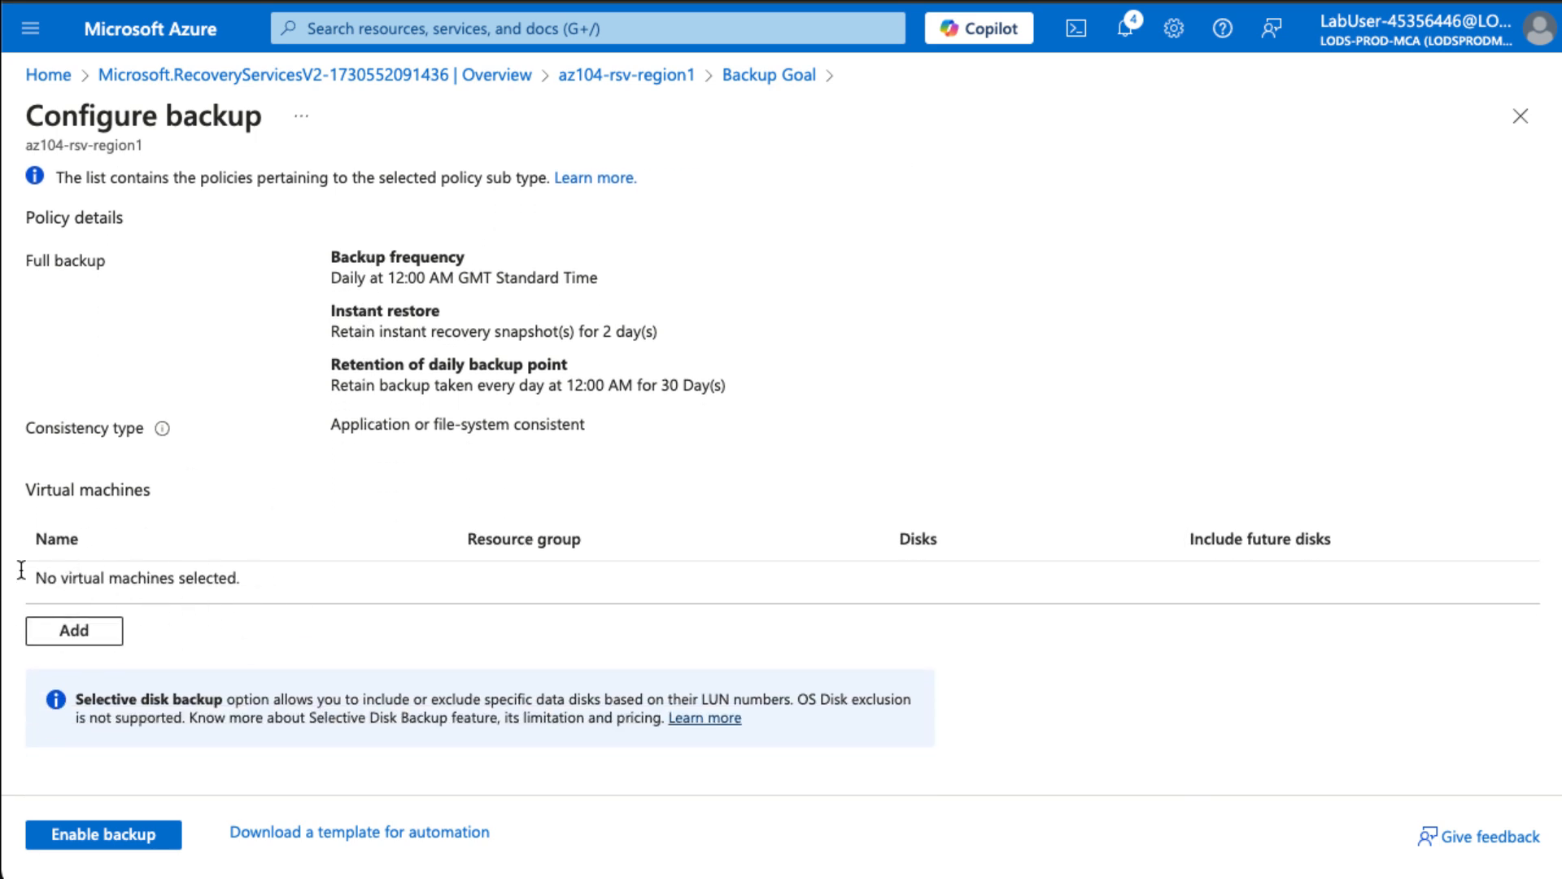
left_click(98, 635)
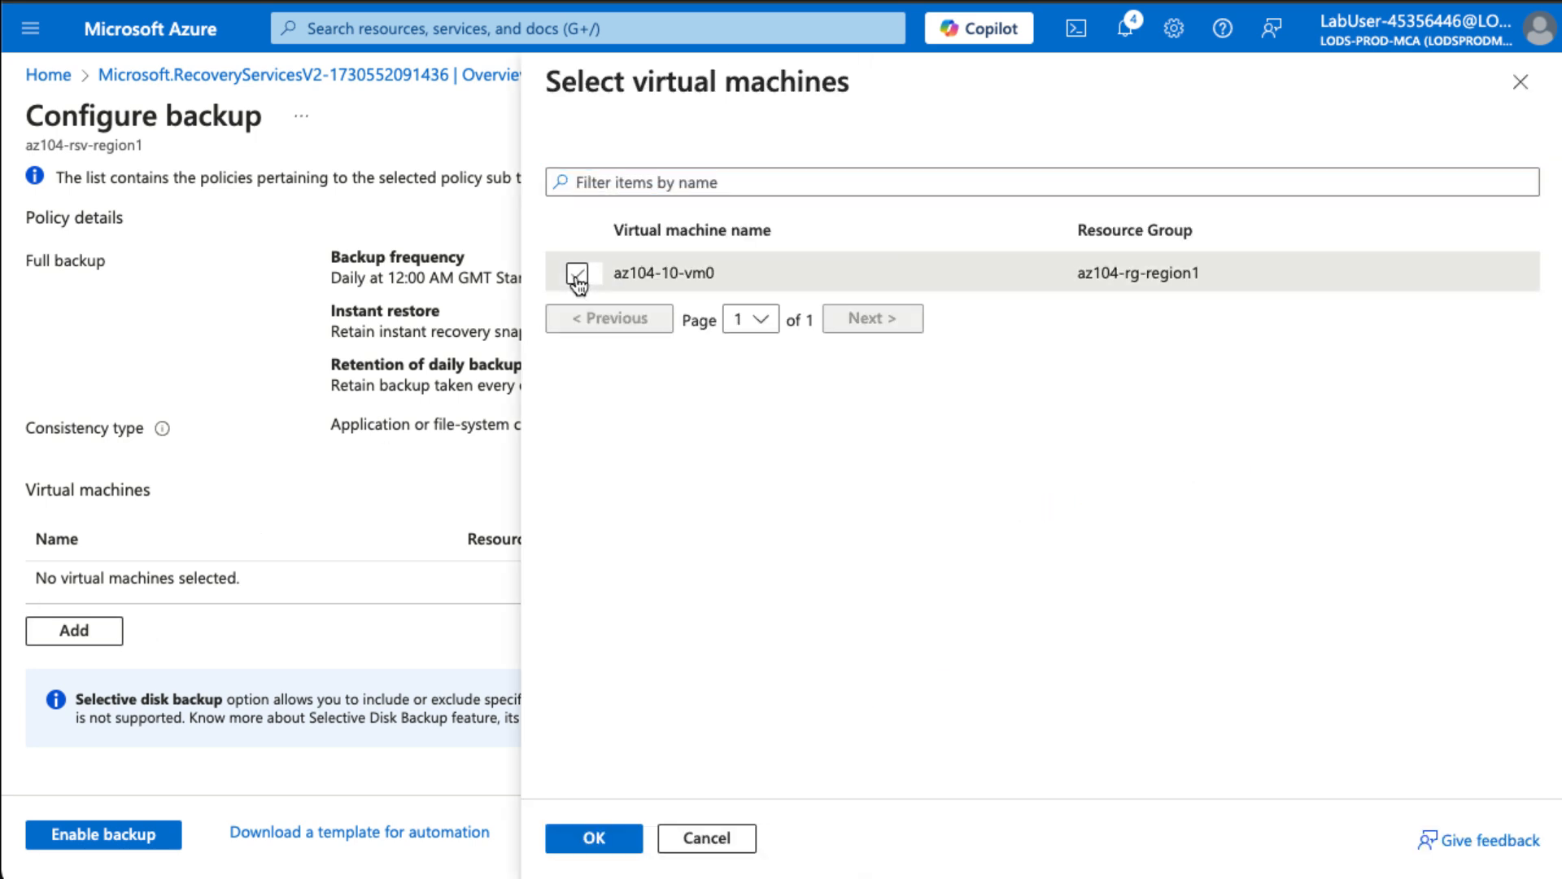
left_click(577, 273)
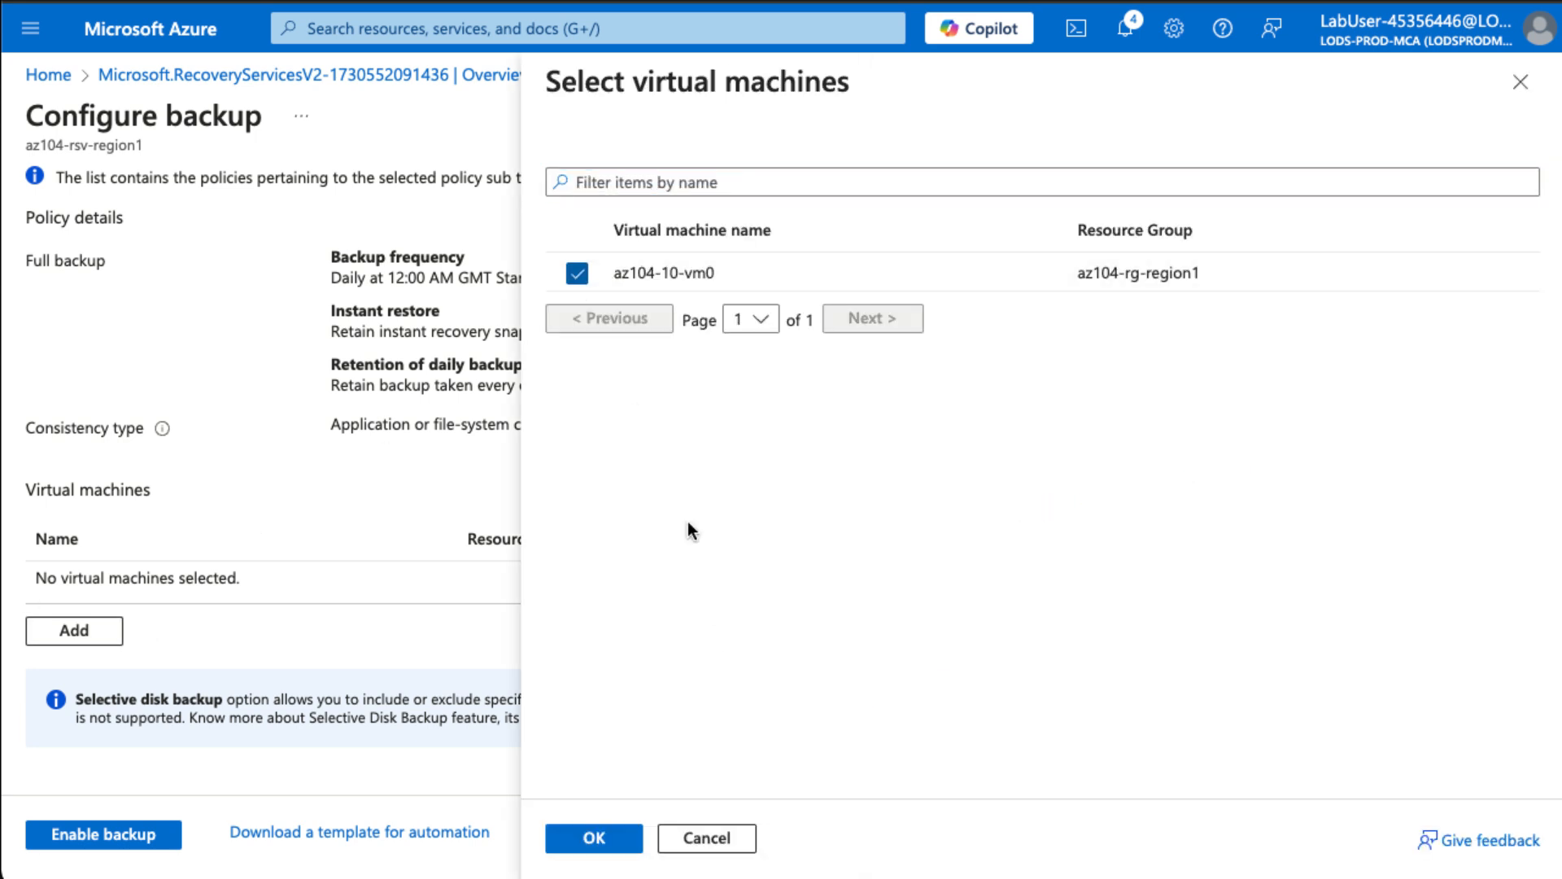
left_click(596, 838)
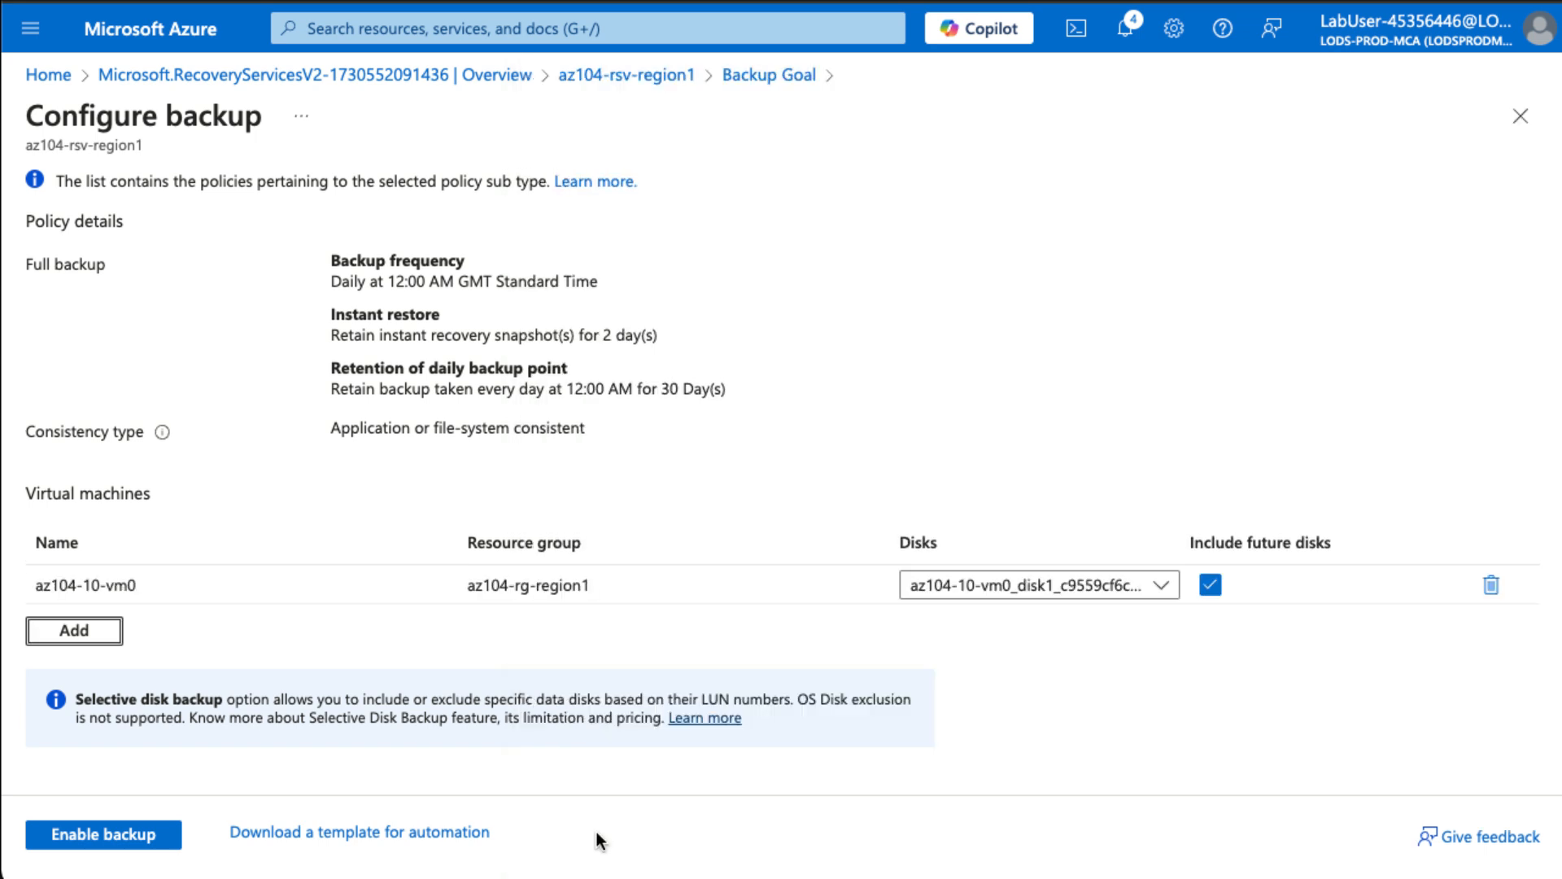
left_click(157, 835)
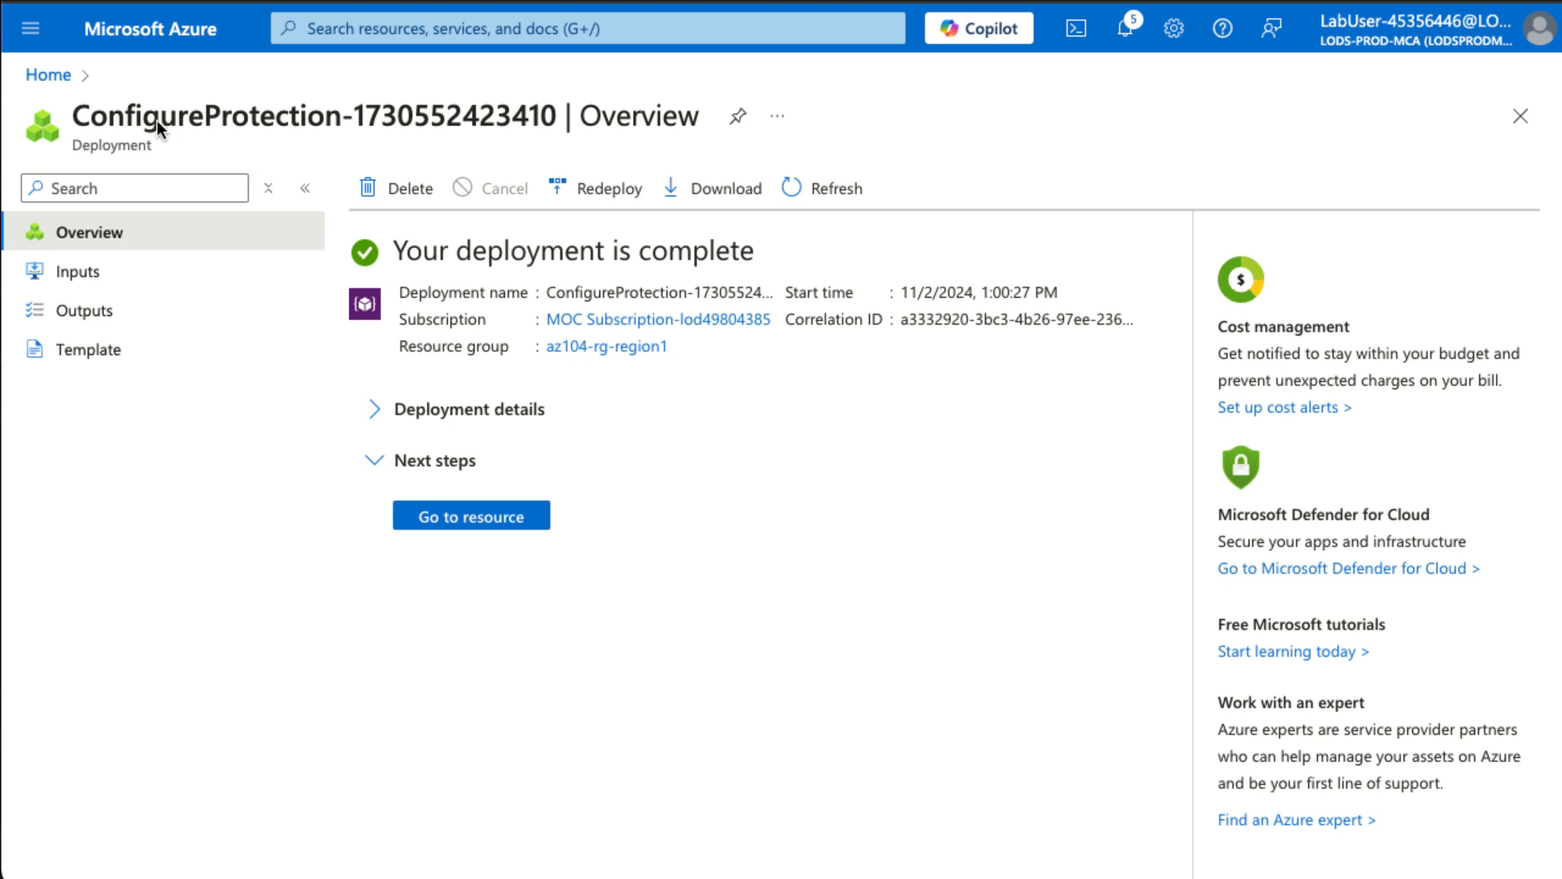
- Return to the Azure home page and open the Recovery Services vaults list
scroll(157, 120, "left", 5)
scroll(158, 120, "left", 5)
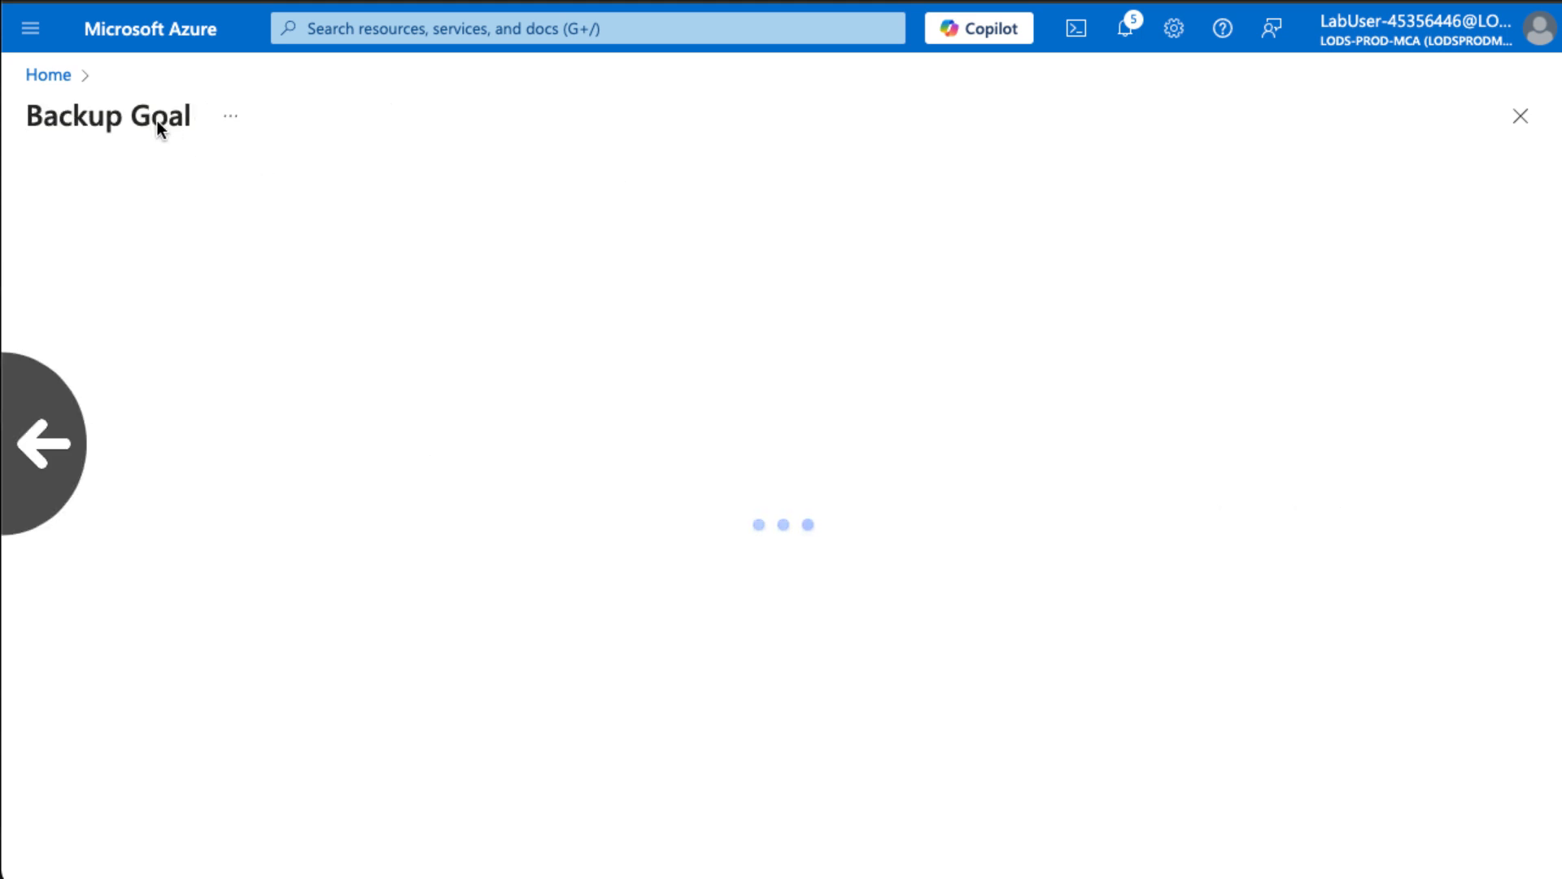
scroll(158, 121, "left", 5)
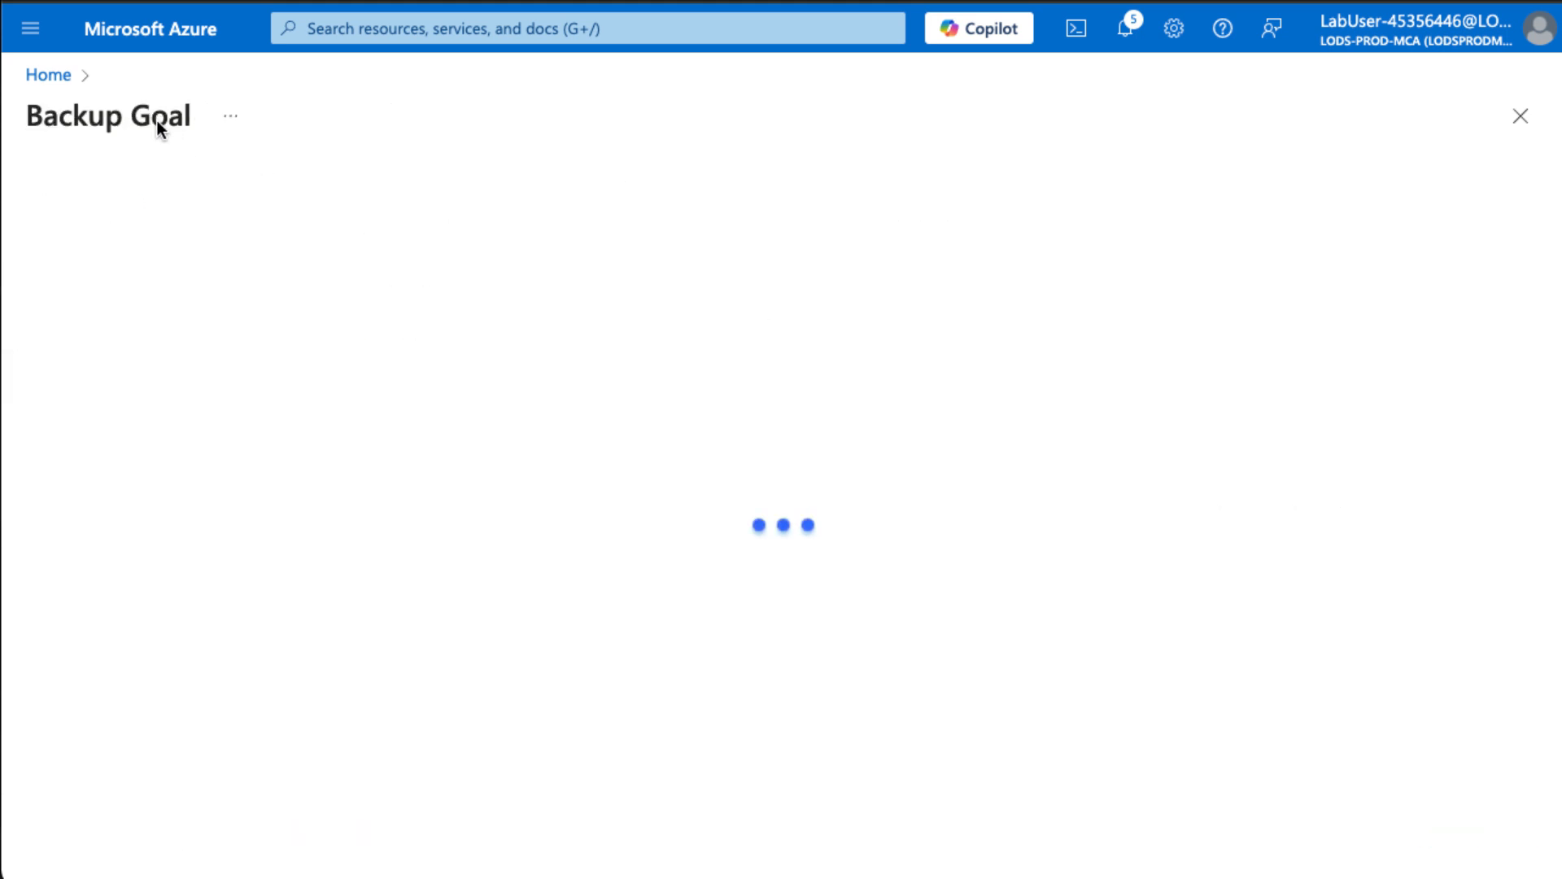
left_click(37, 77)
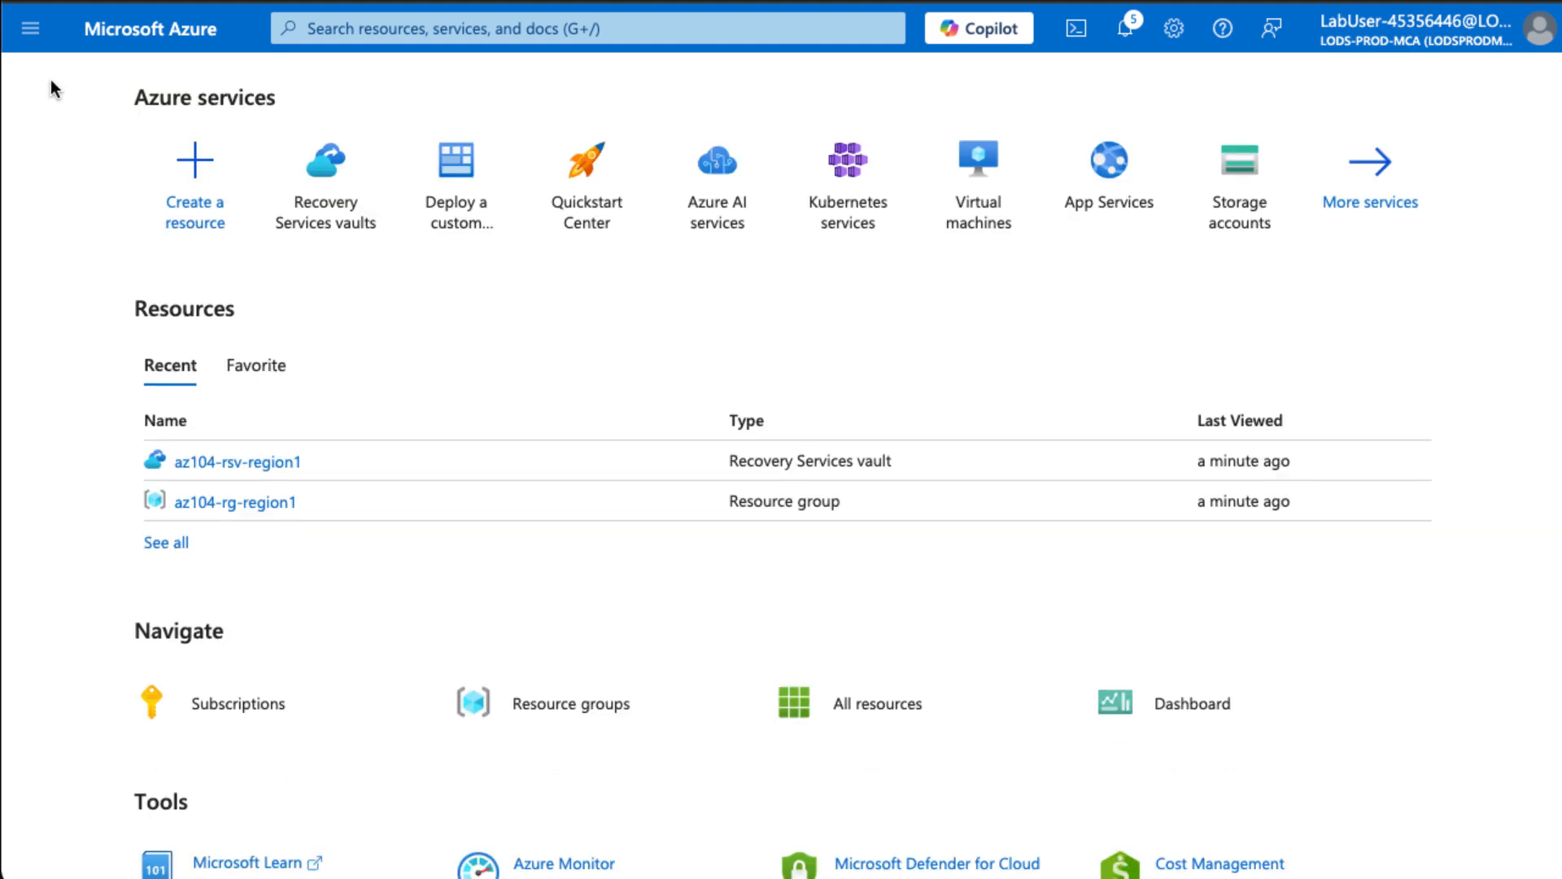
left_click(330, 210)
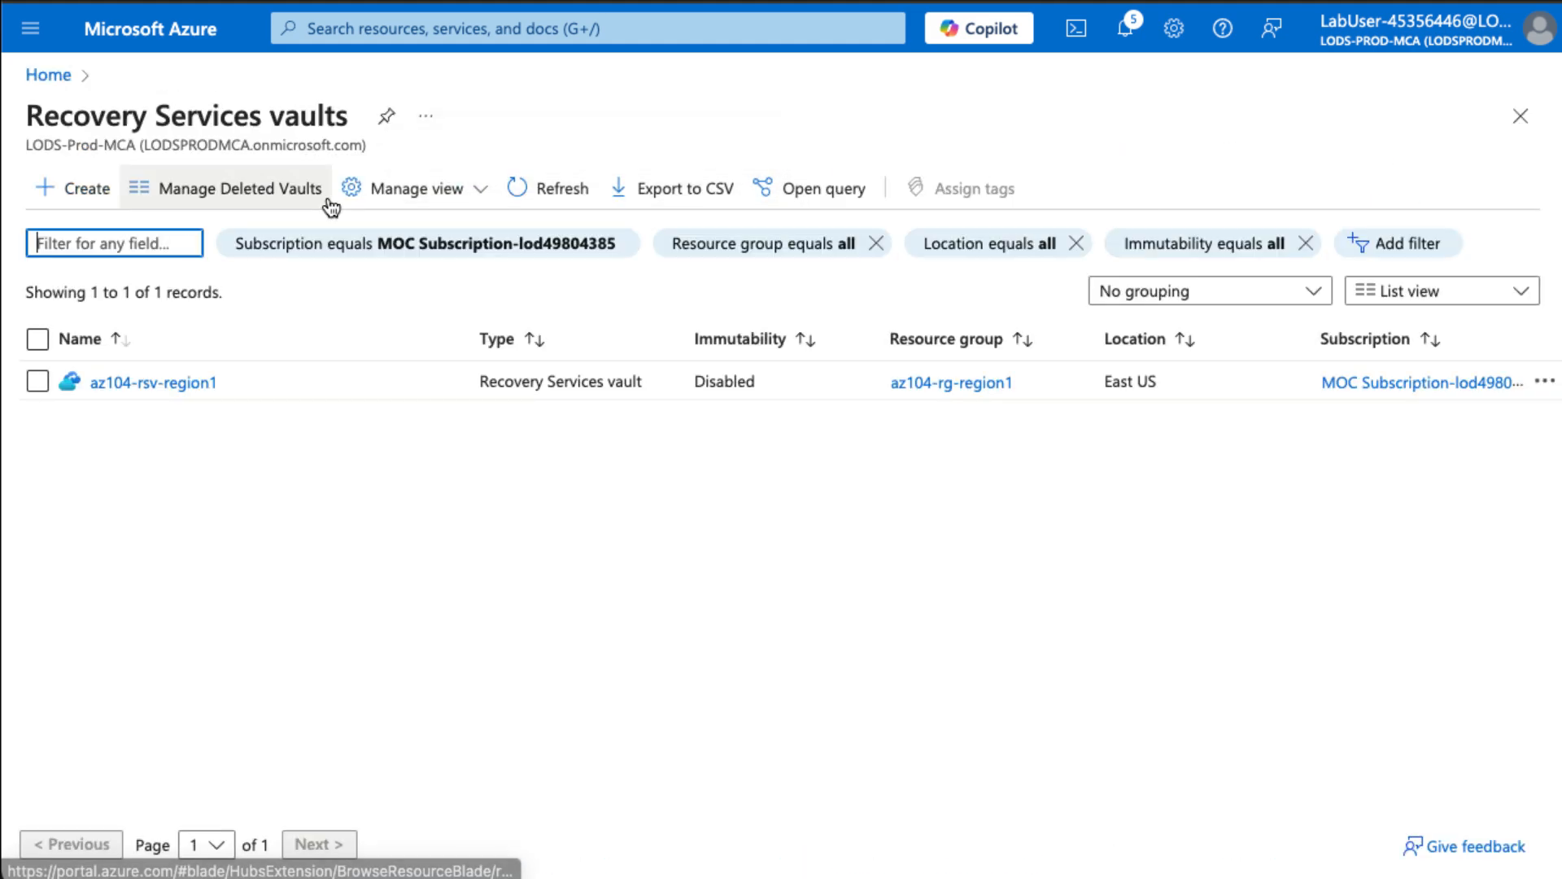
- Open the az104-rsv-region1 vault and review its Backup summary
left_click(193, 397)
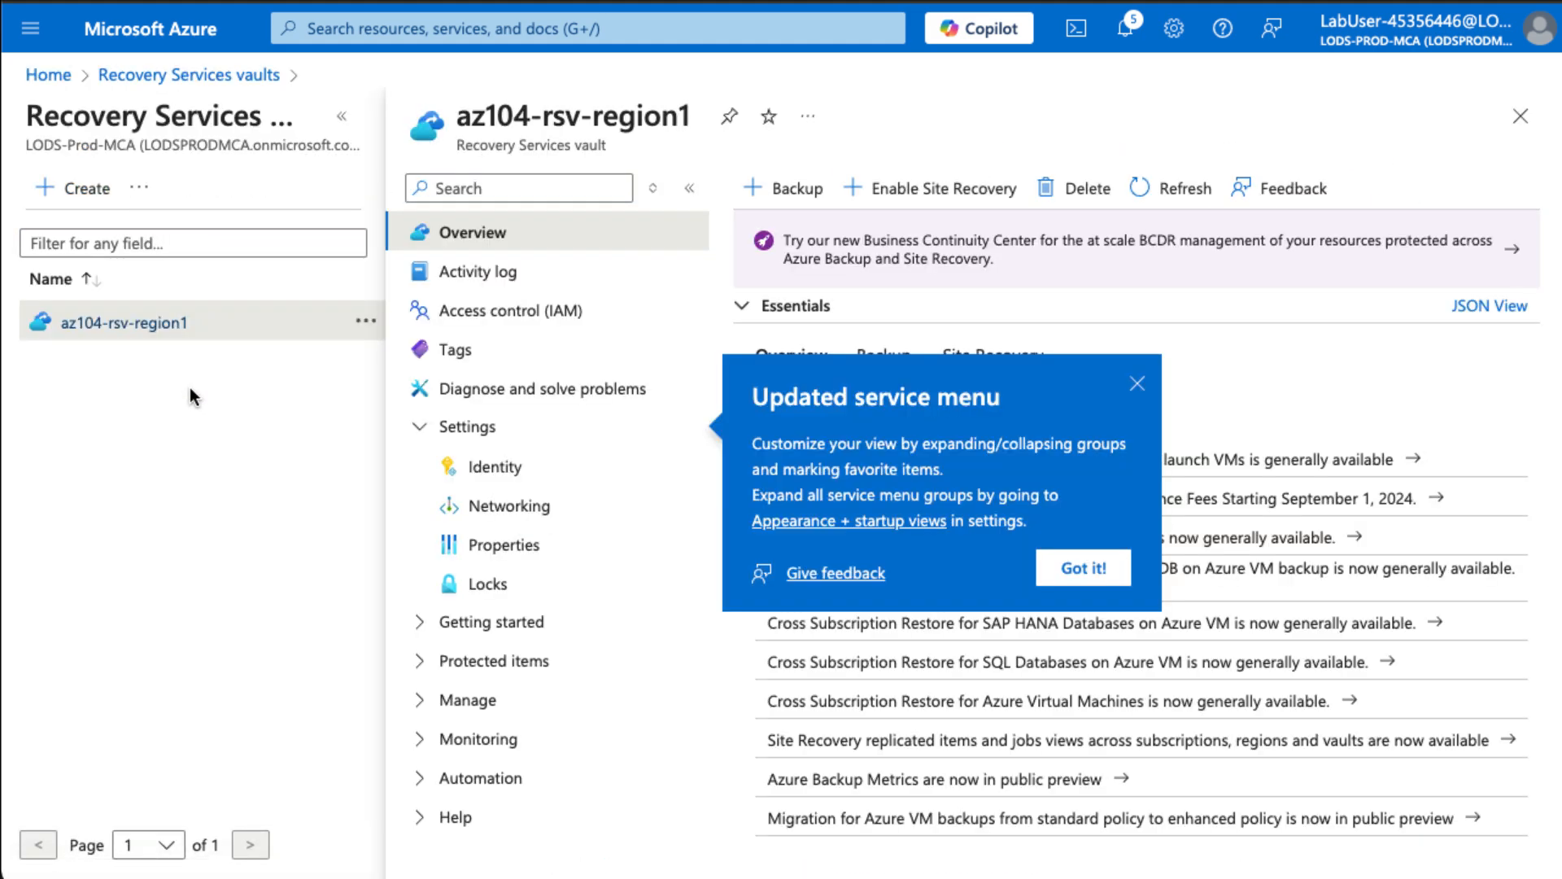
left_click(342, 116)
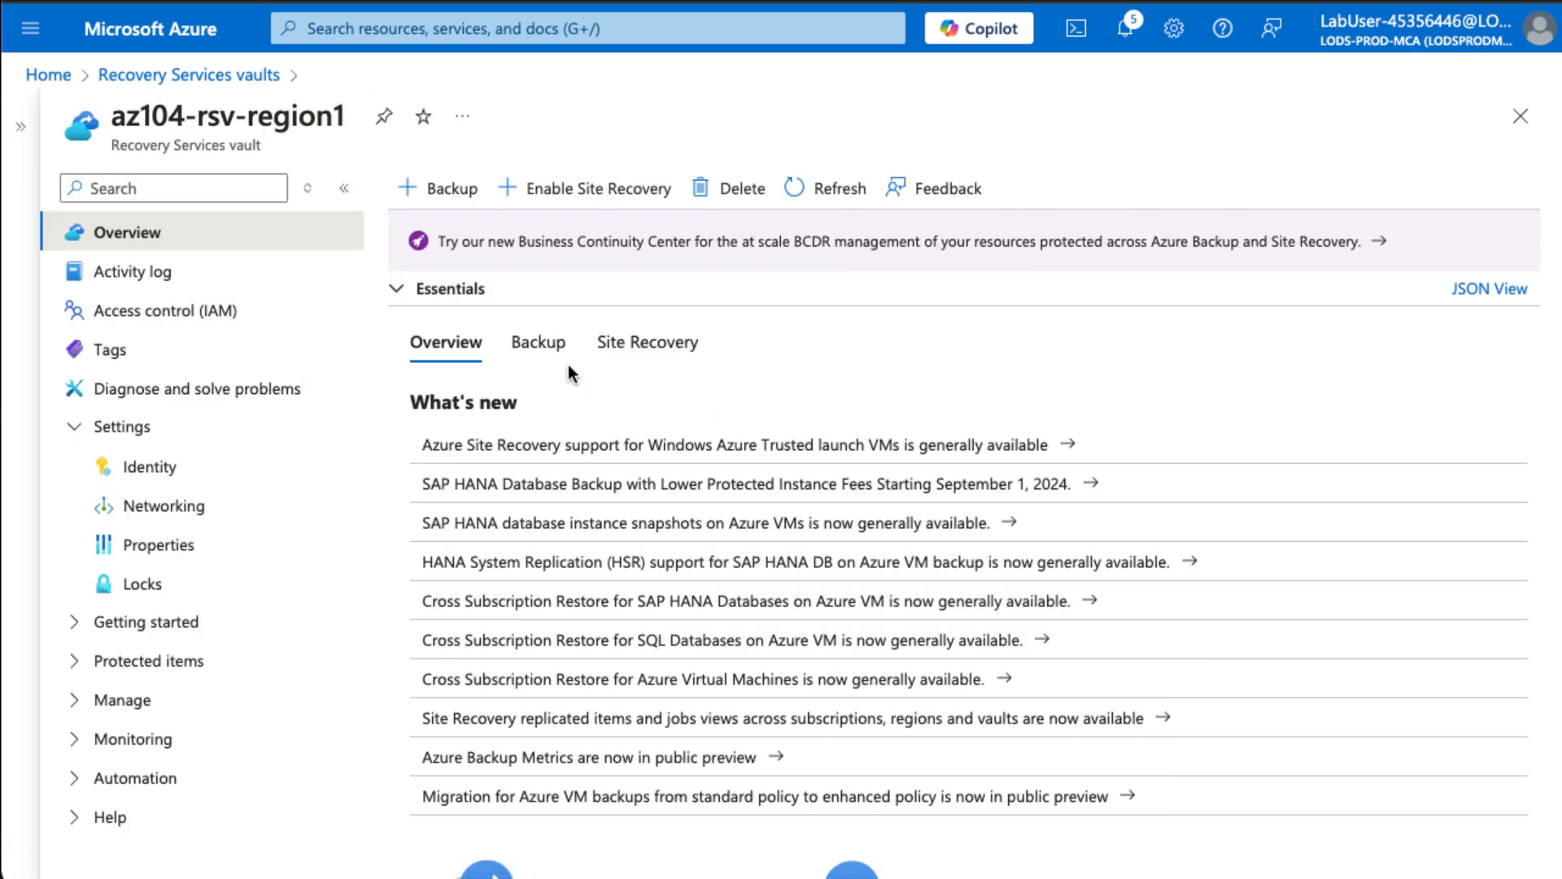
left_click(540, 343)
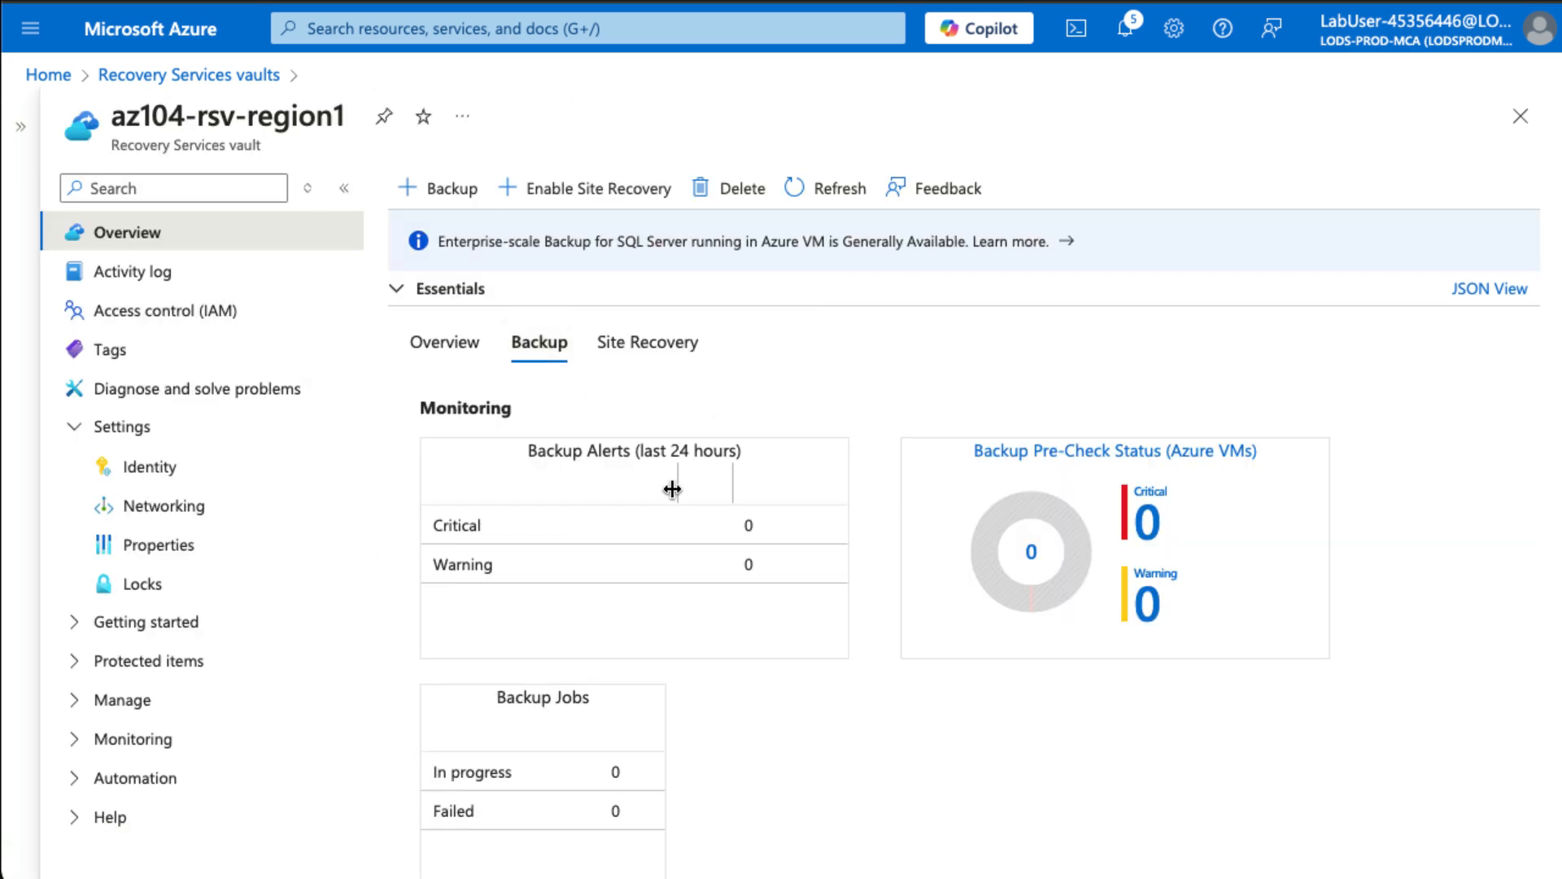
scroll(672, 488, "down", 5)
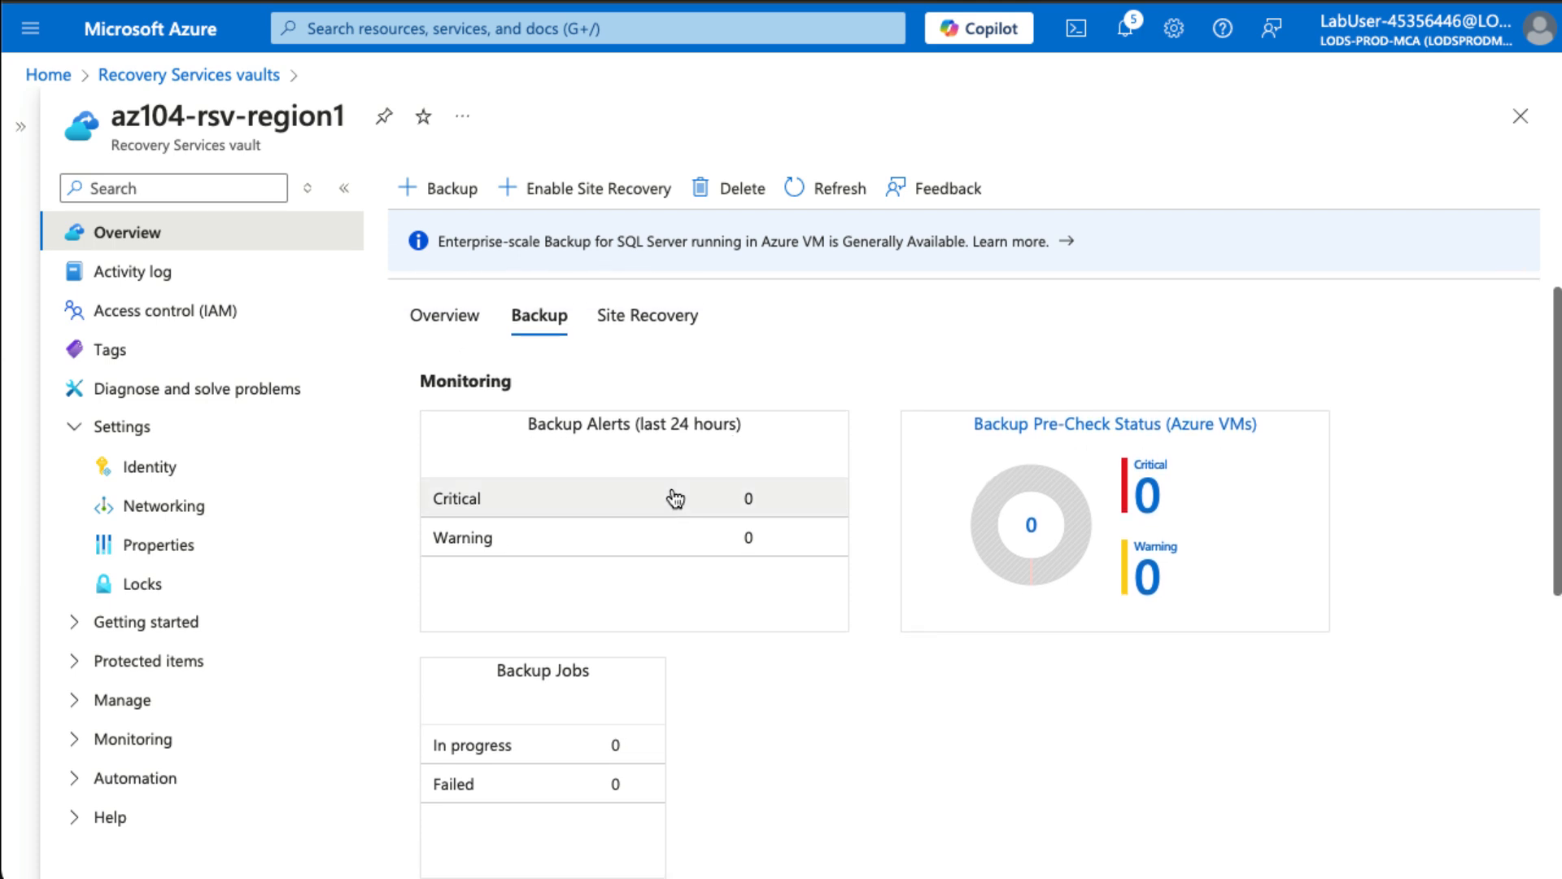
scroll(672, 487, "down", 1)
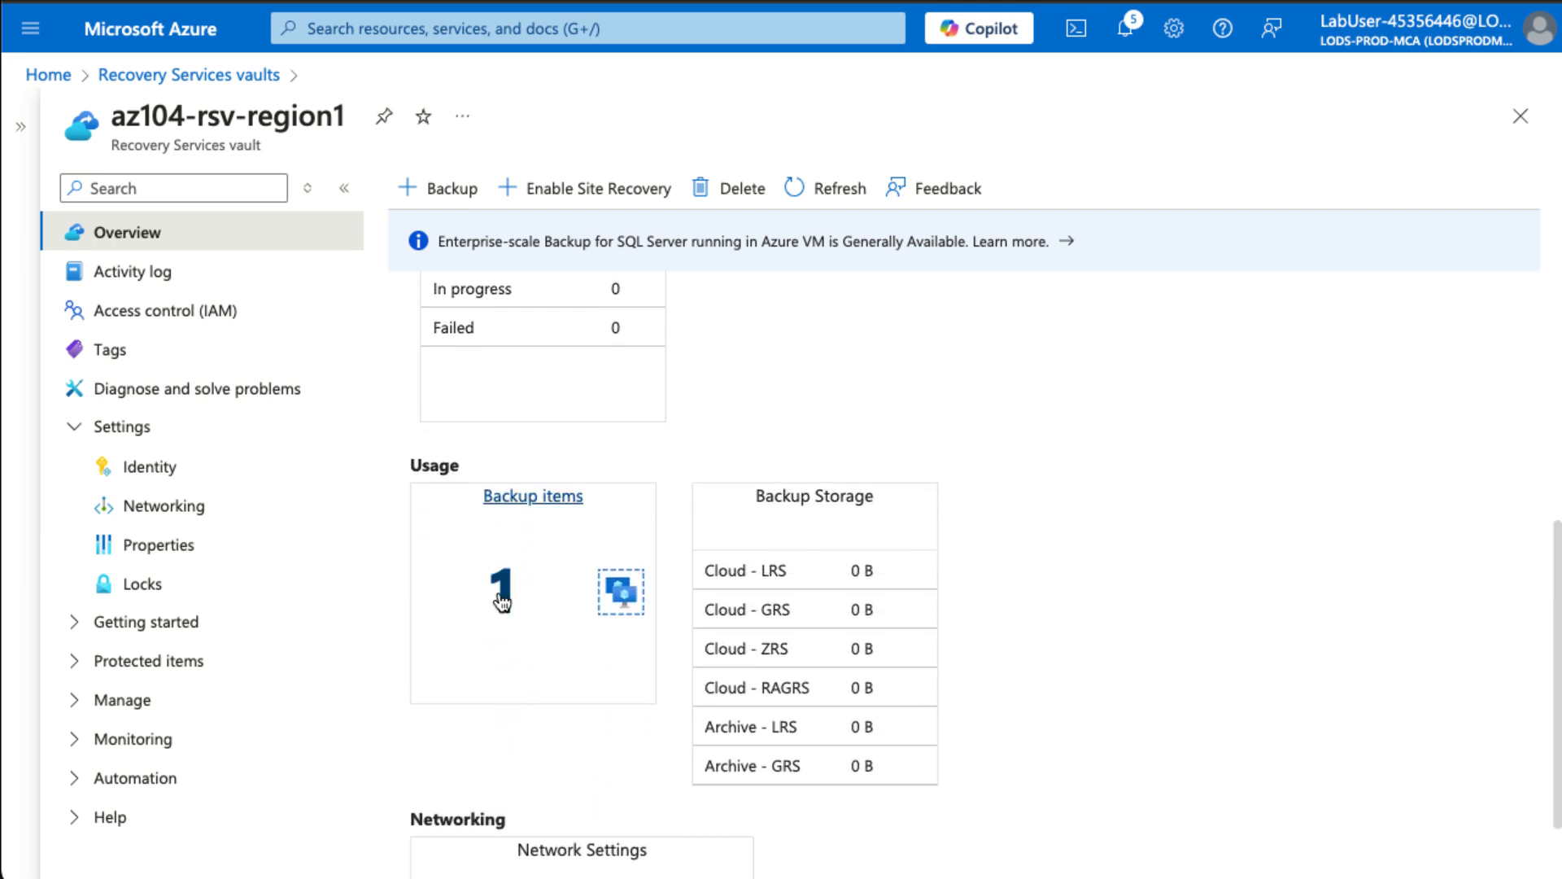
scroll(510, 592, "down", 1)
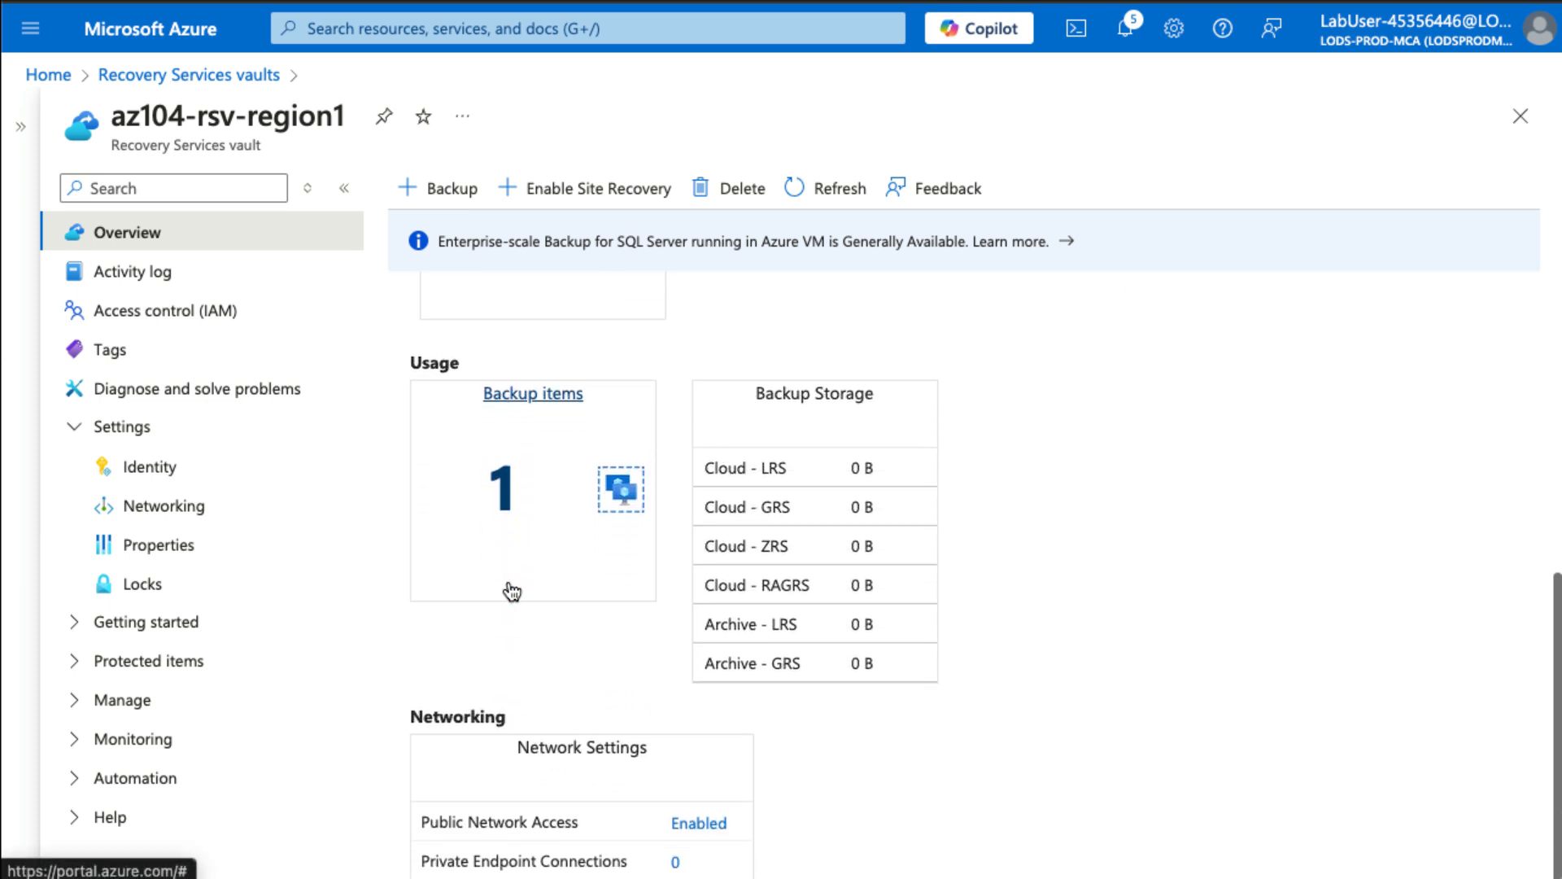
scroll(511, 588, "up", 2)
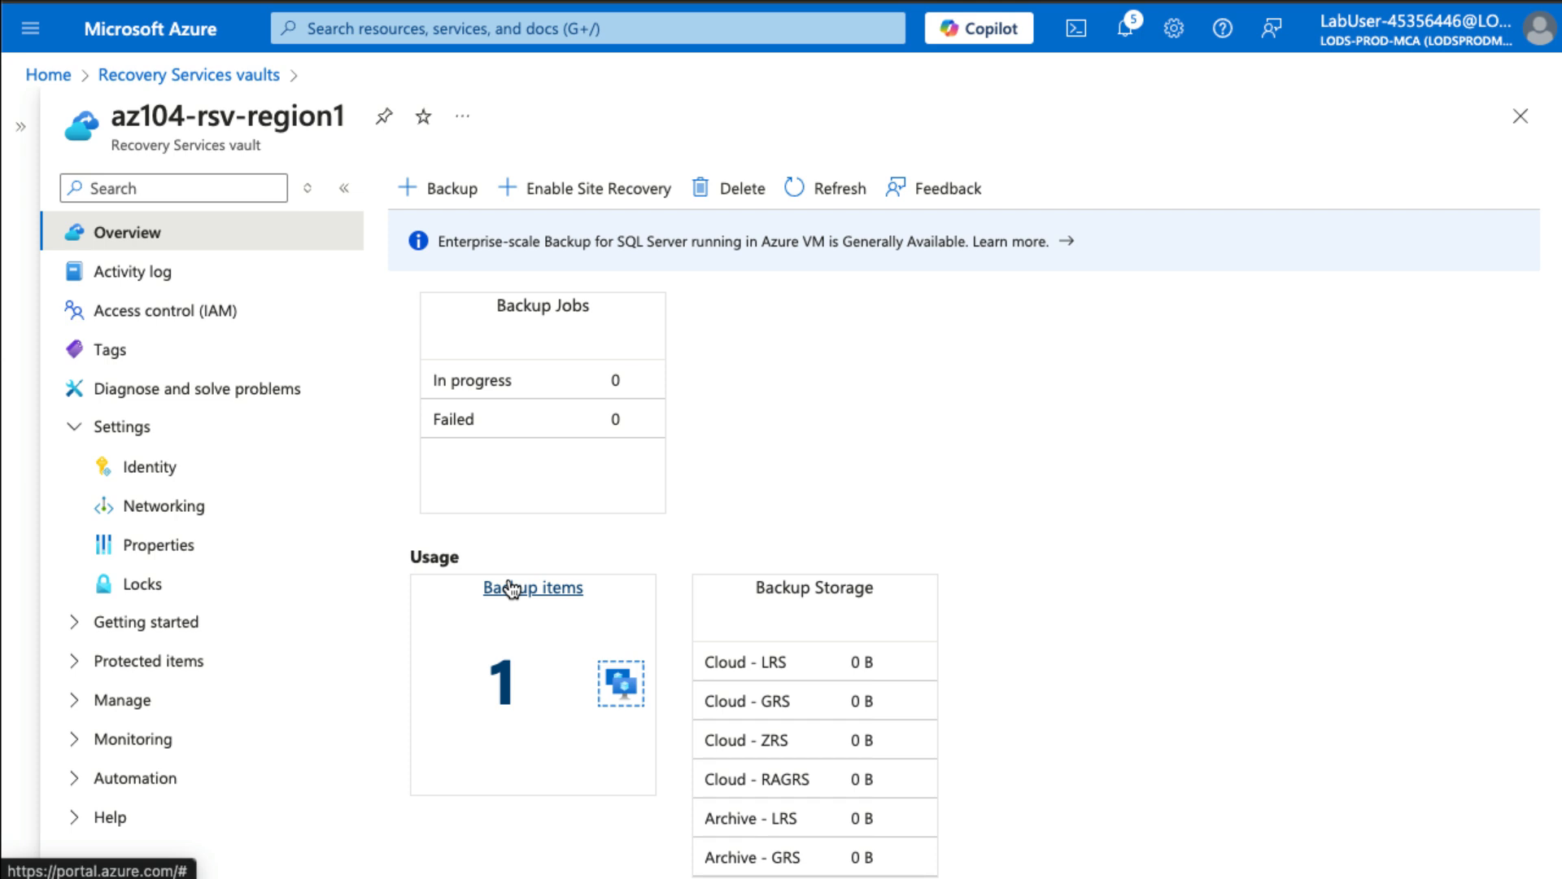
- List the vault's Azure Virtual Machine backup items and open az104-10-vm0's backup details
left_click(149, 661)
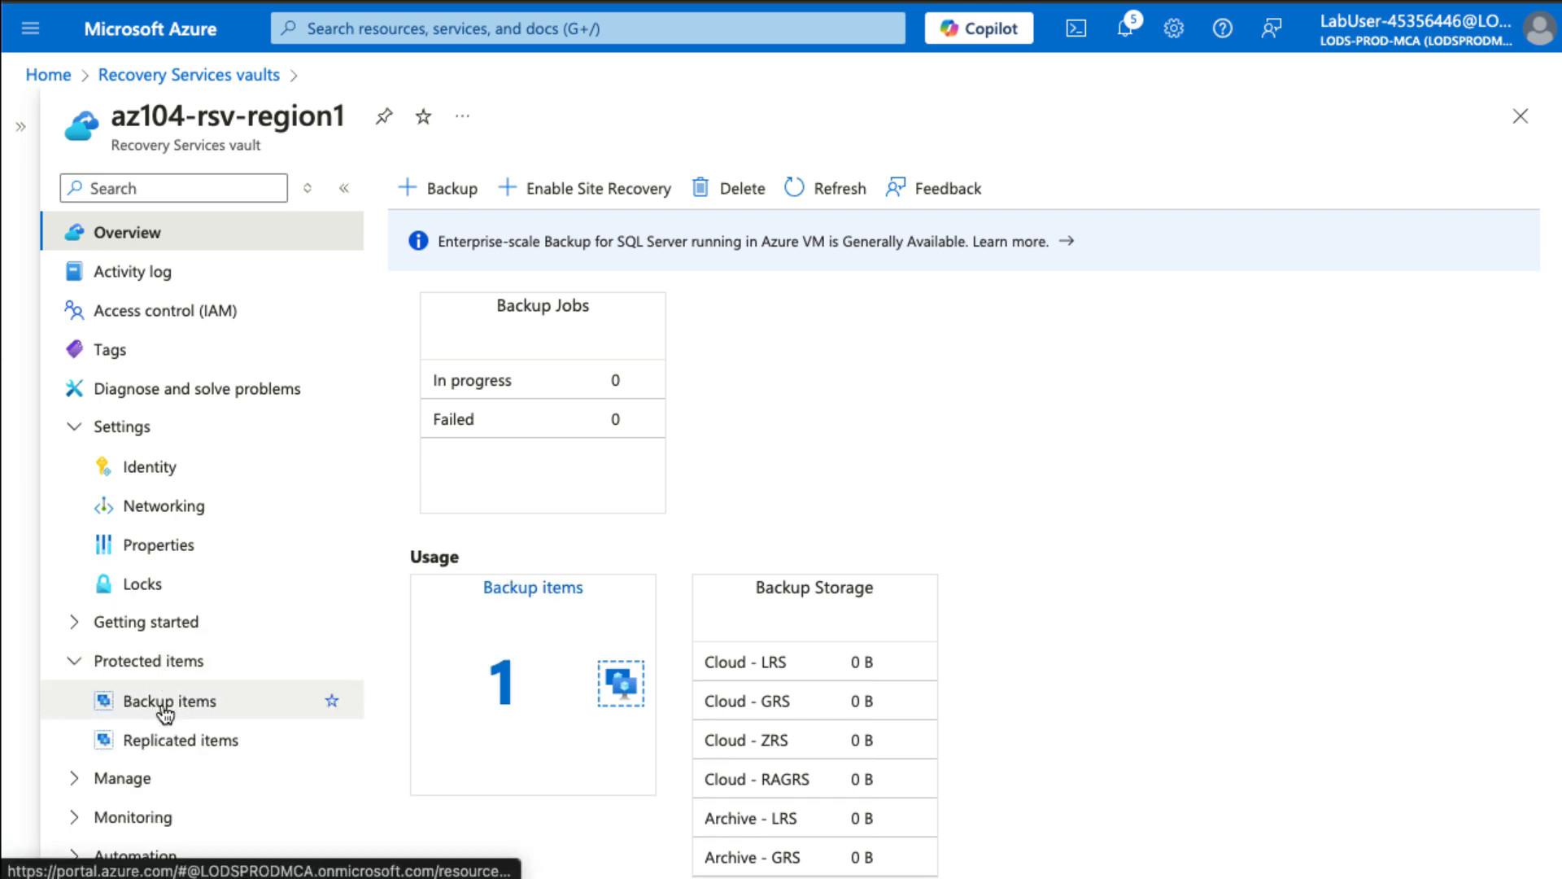
left_click(165, 714)
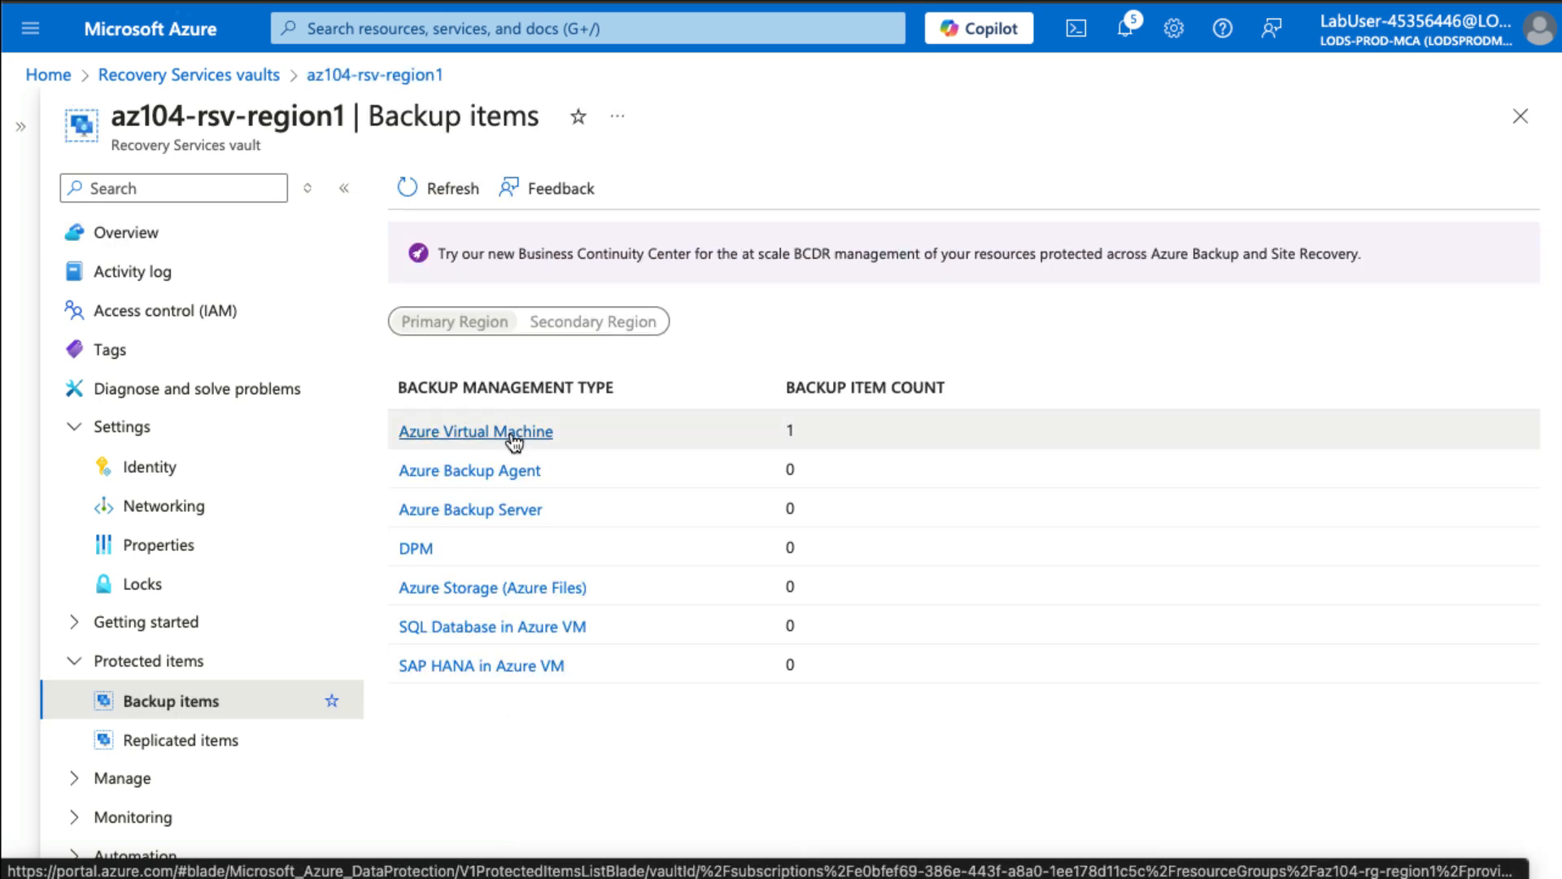
left_click(513, 434)
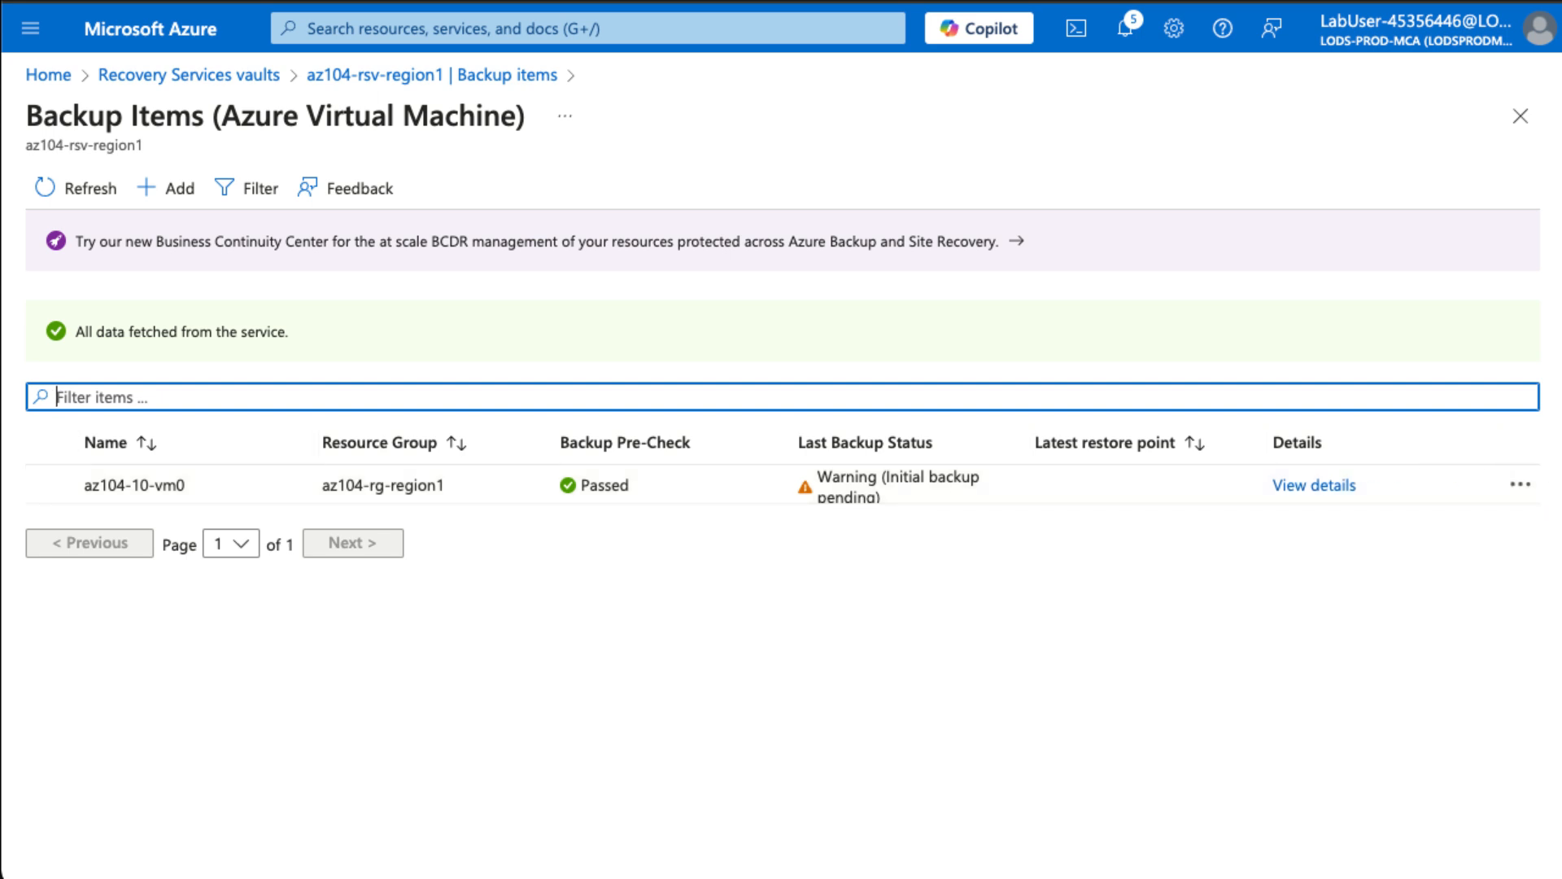
left_click(1336, 485)
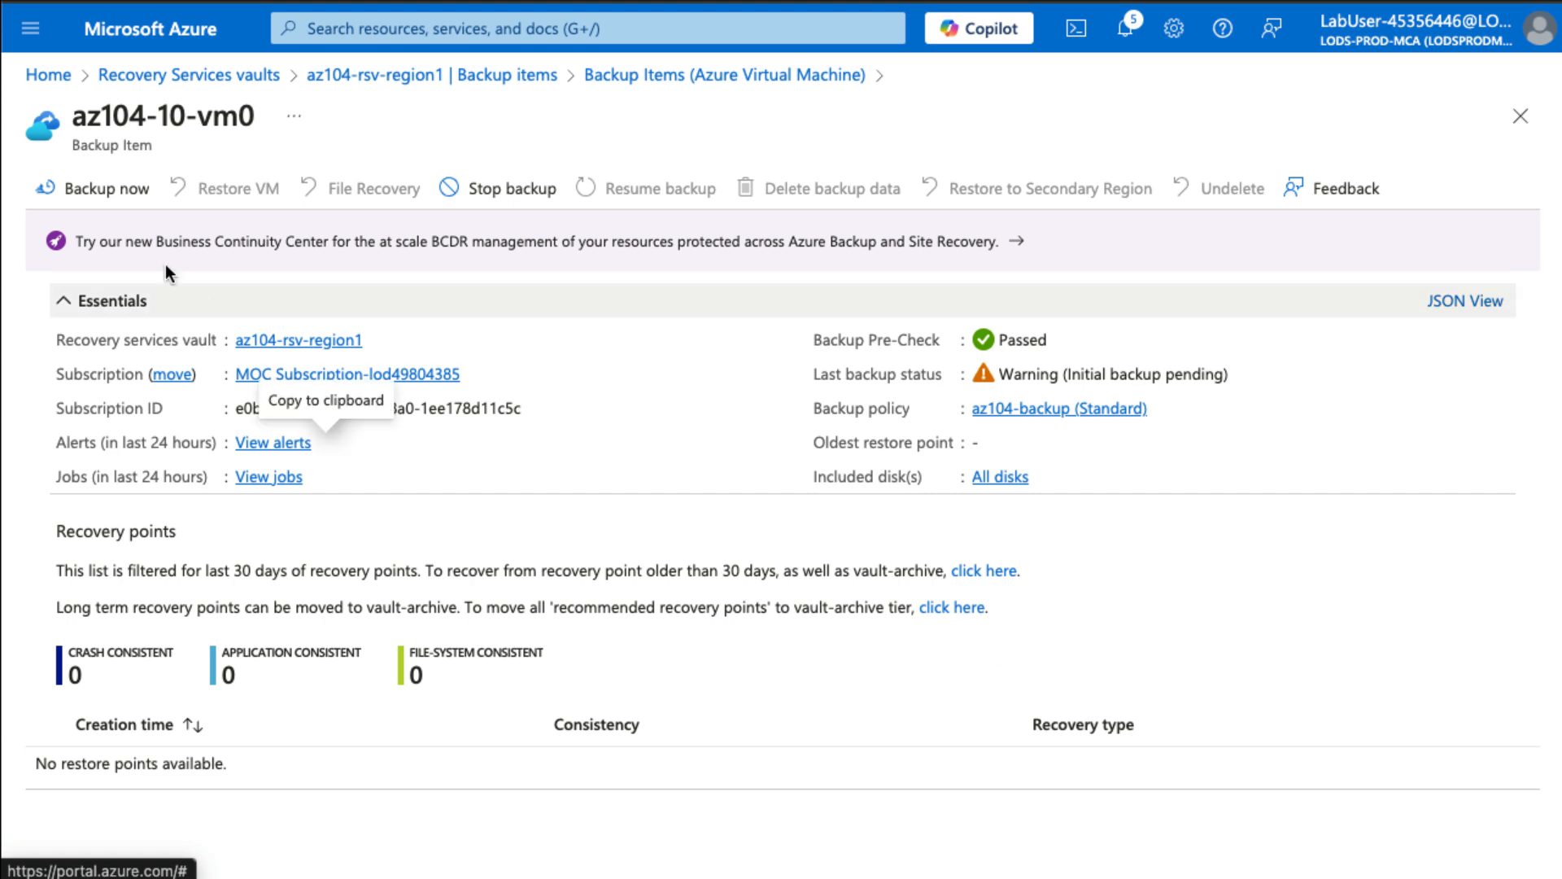
- Back up az104-10-vm0 now, retaining the backup until 12/02/2024
left_click(120, 195)
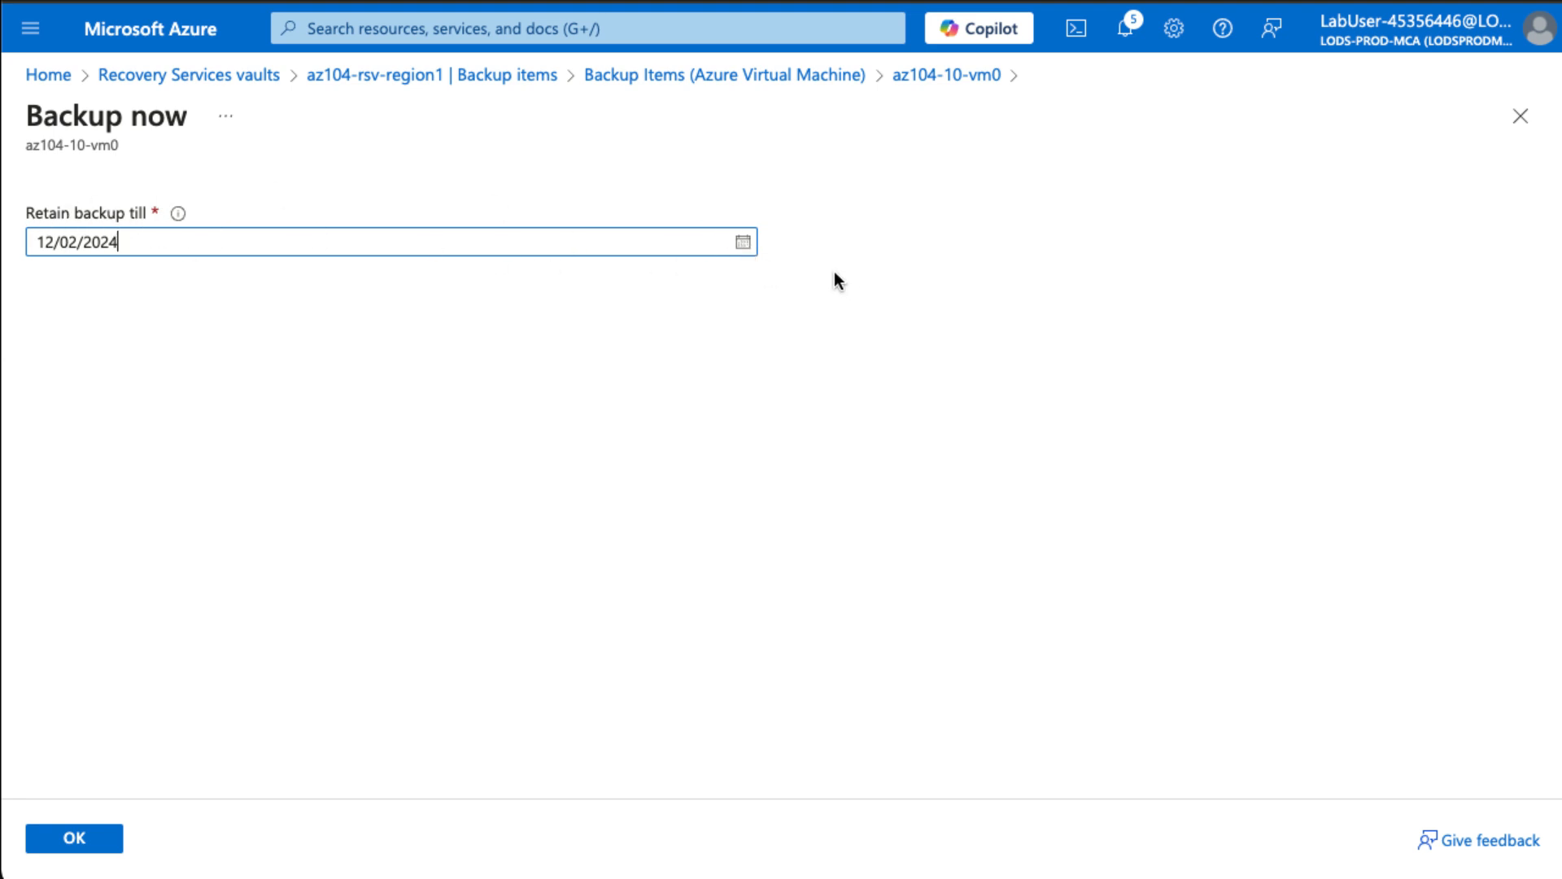
left_click(101, 843)
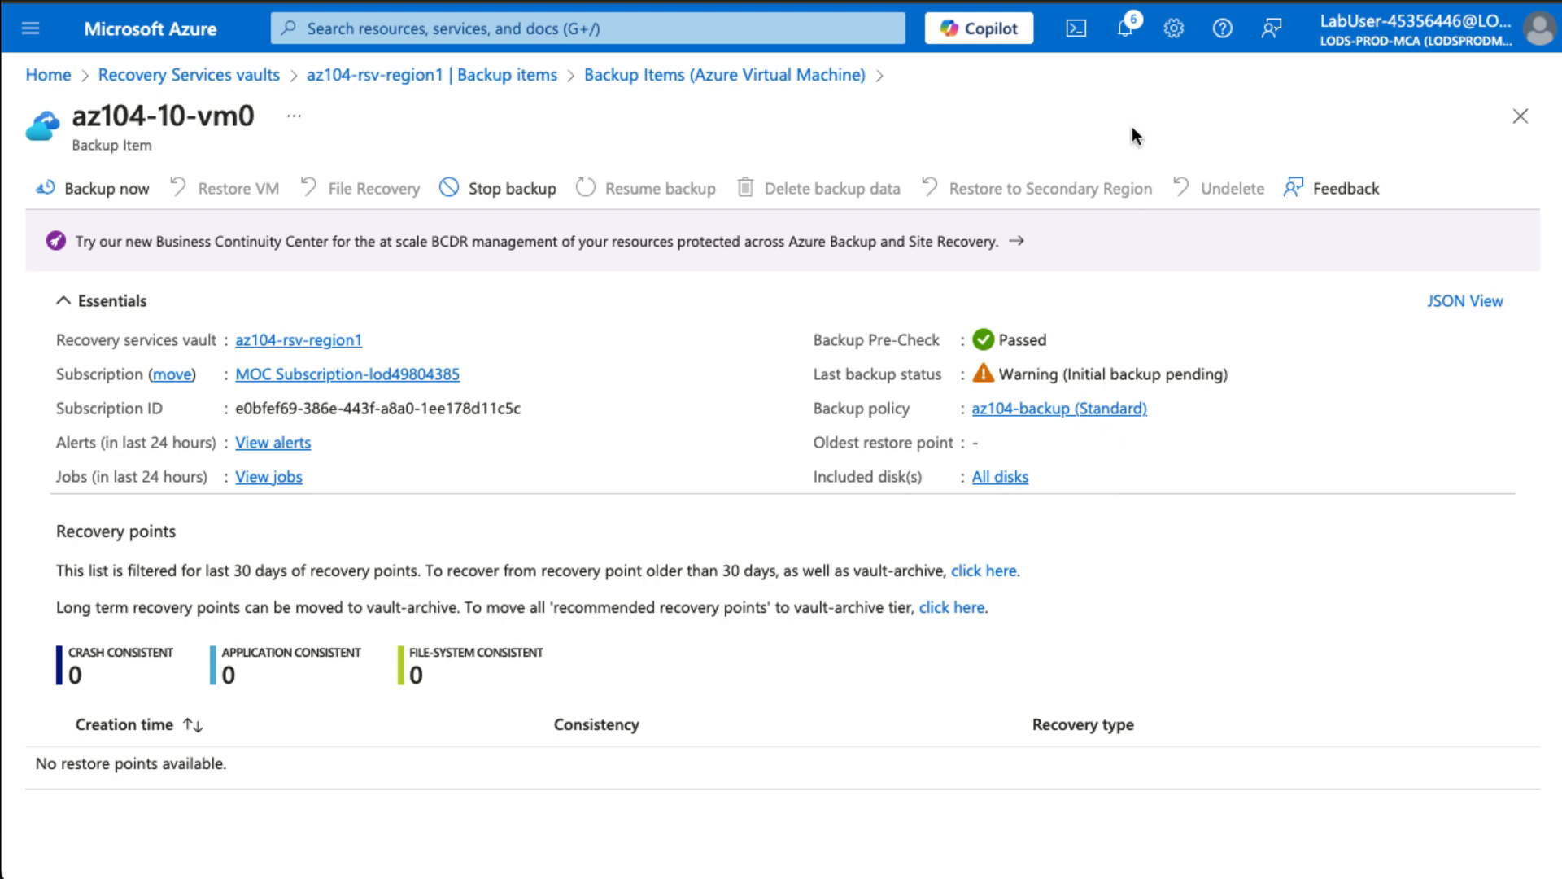
- Confirm the Triggering backup notification for az104-10-vm0, then bring up the portal search
left_click(1126, 41)
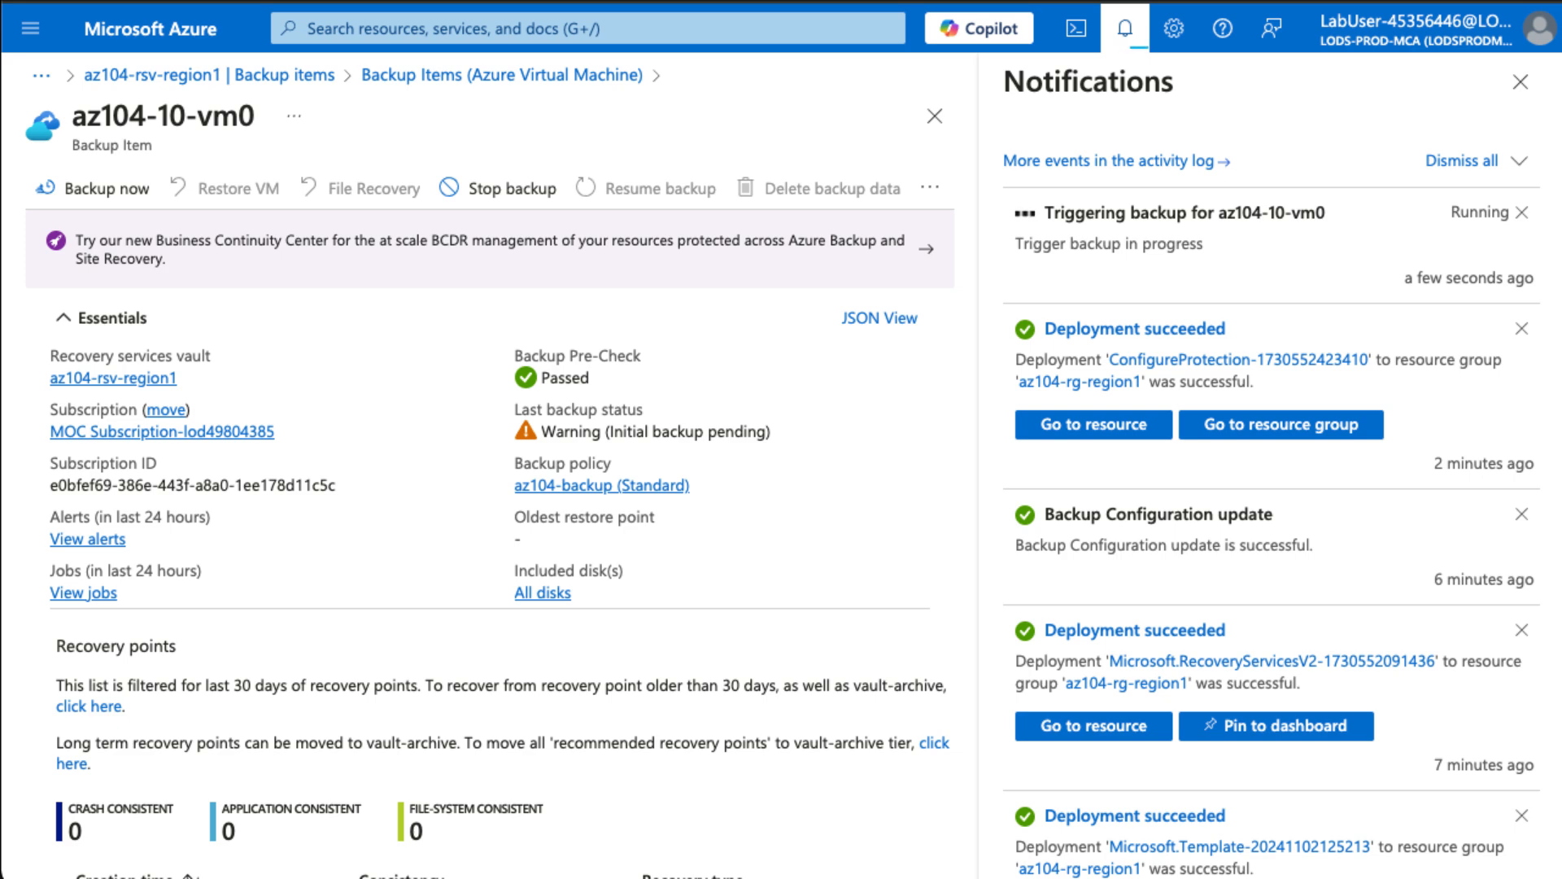
left_click(1521, 84)
left_click(578, 28)
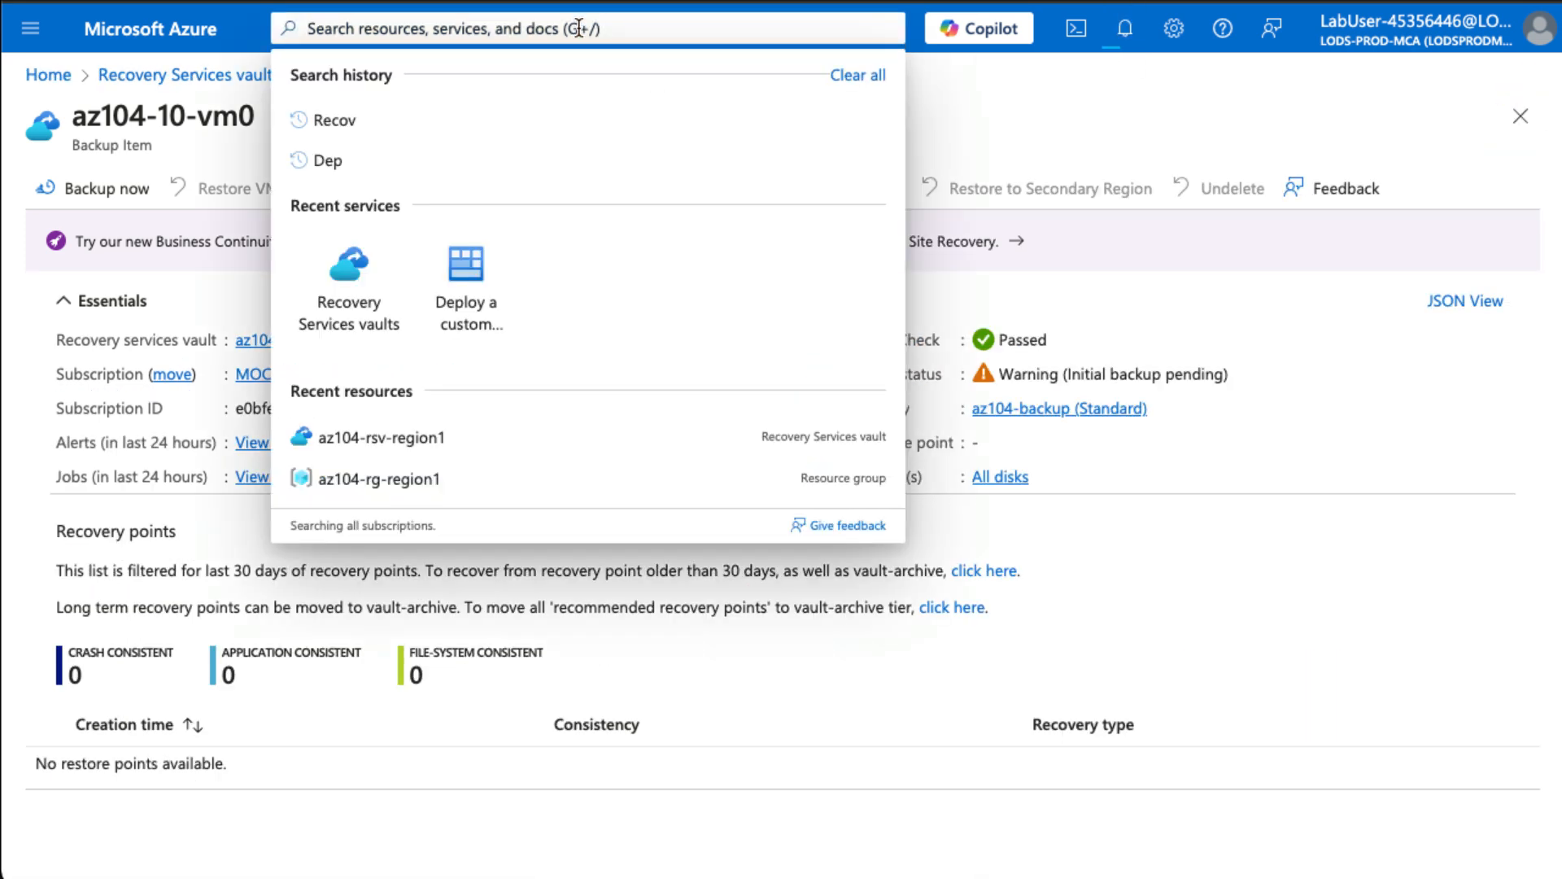
- Go to Storage accounts and begin creating a new storage account
type("Storage")
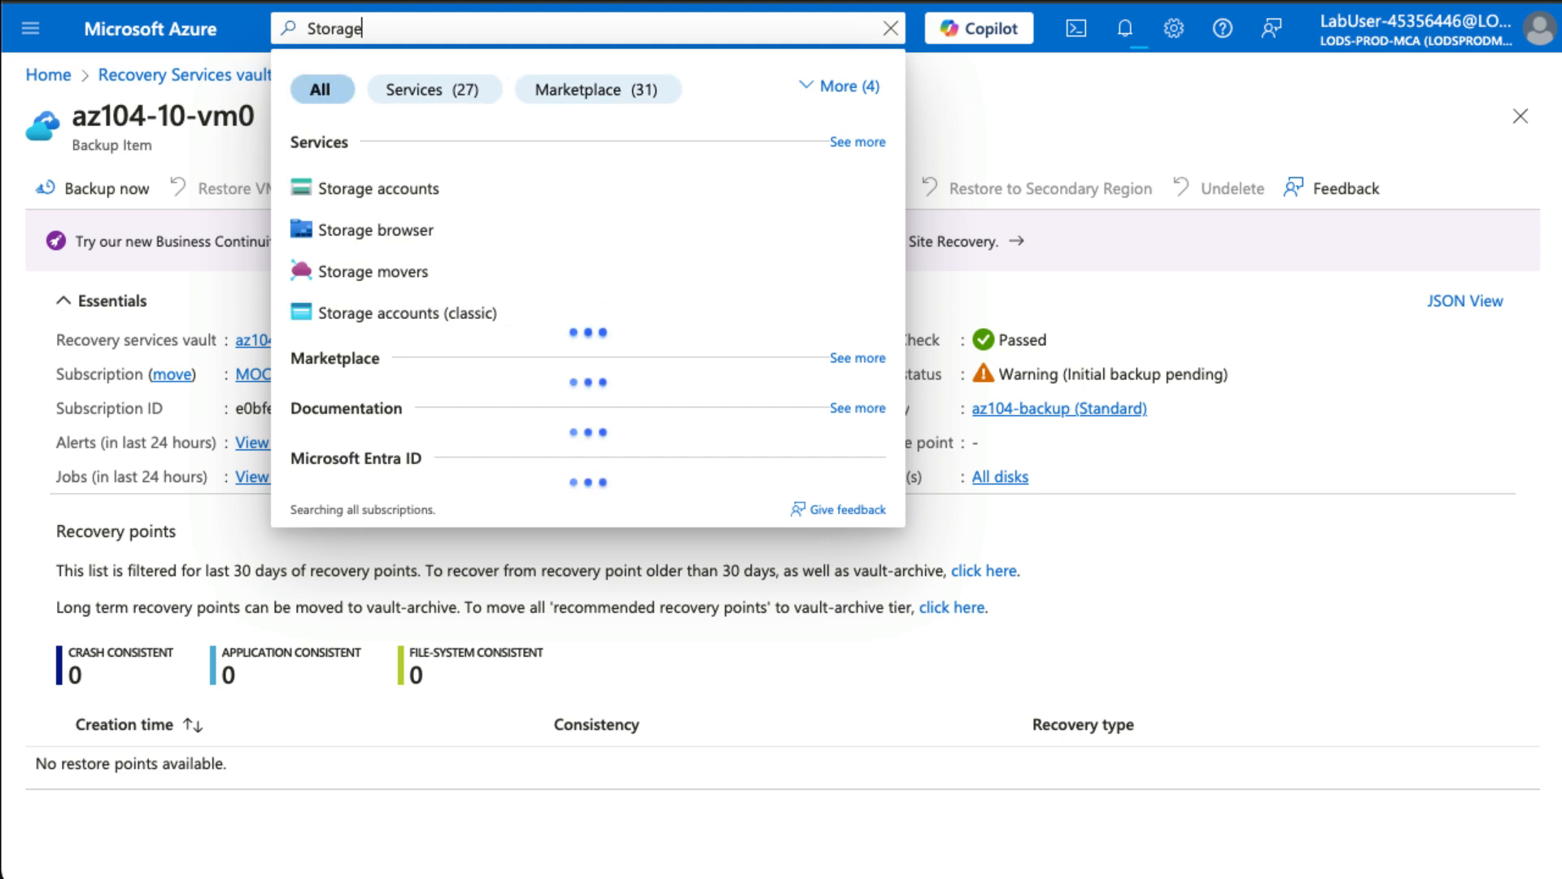
left_click(403, 190)
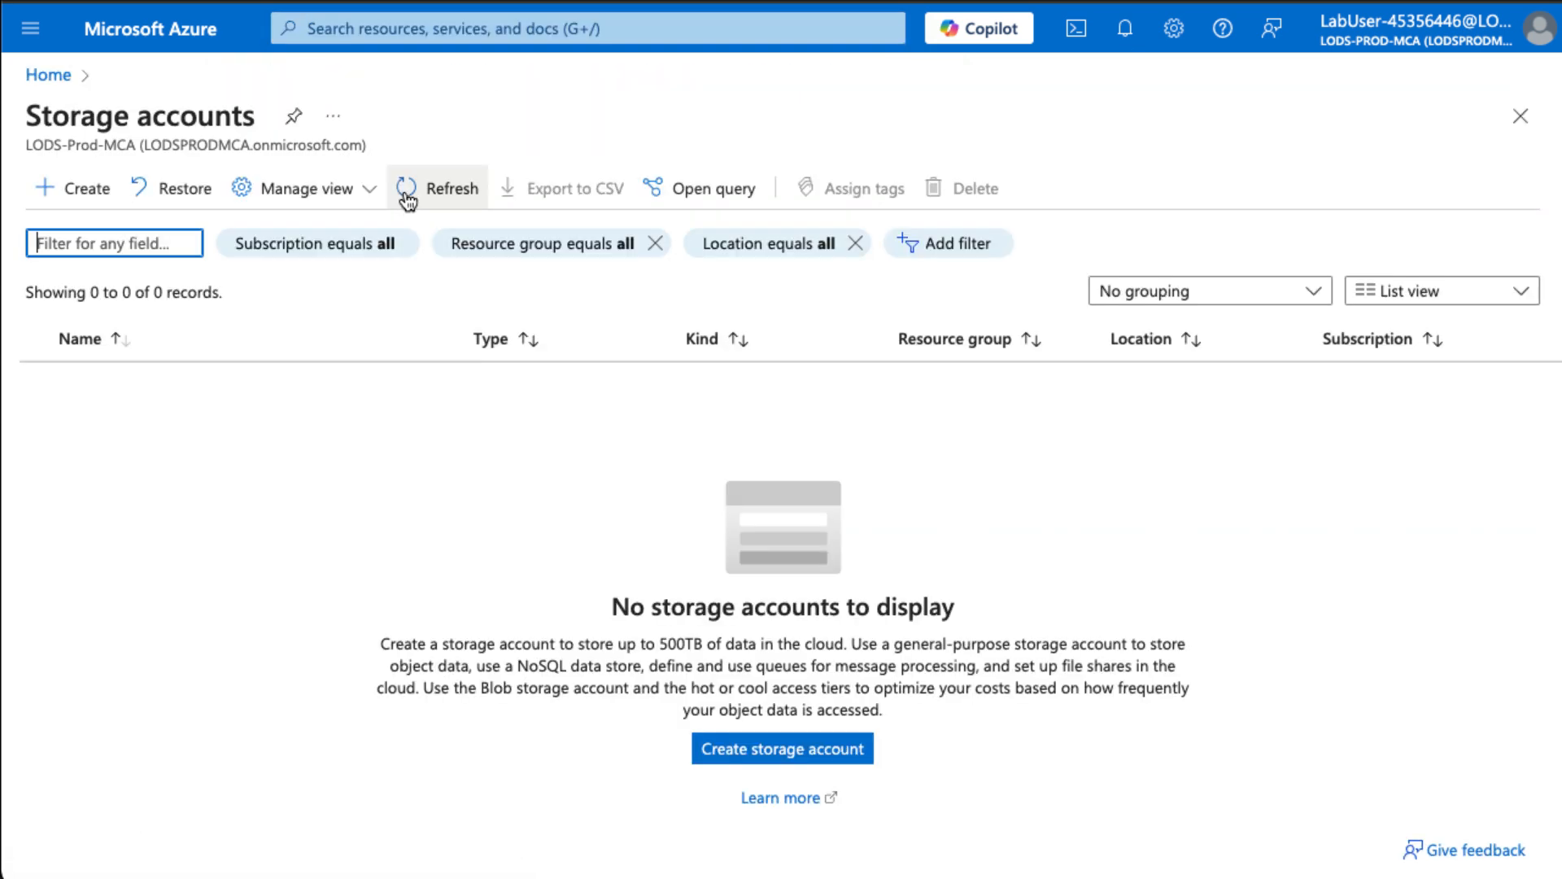
left_click(762, 745)
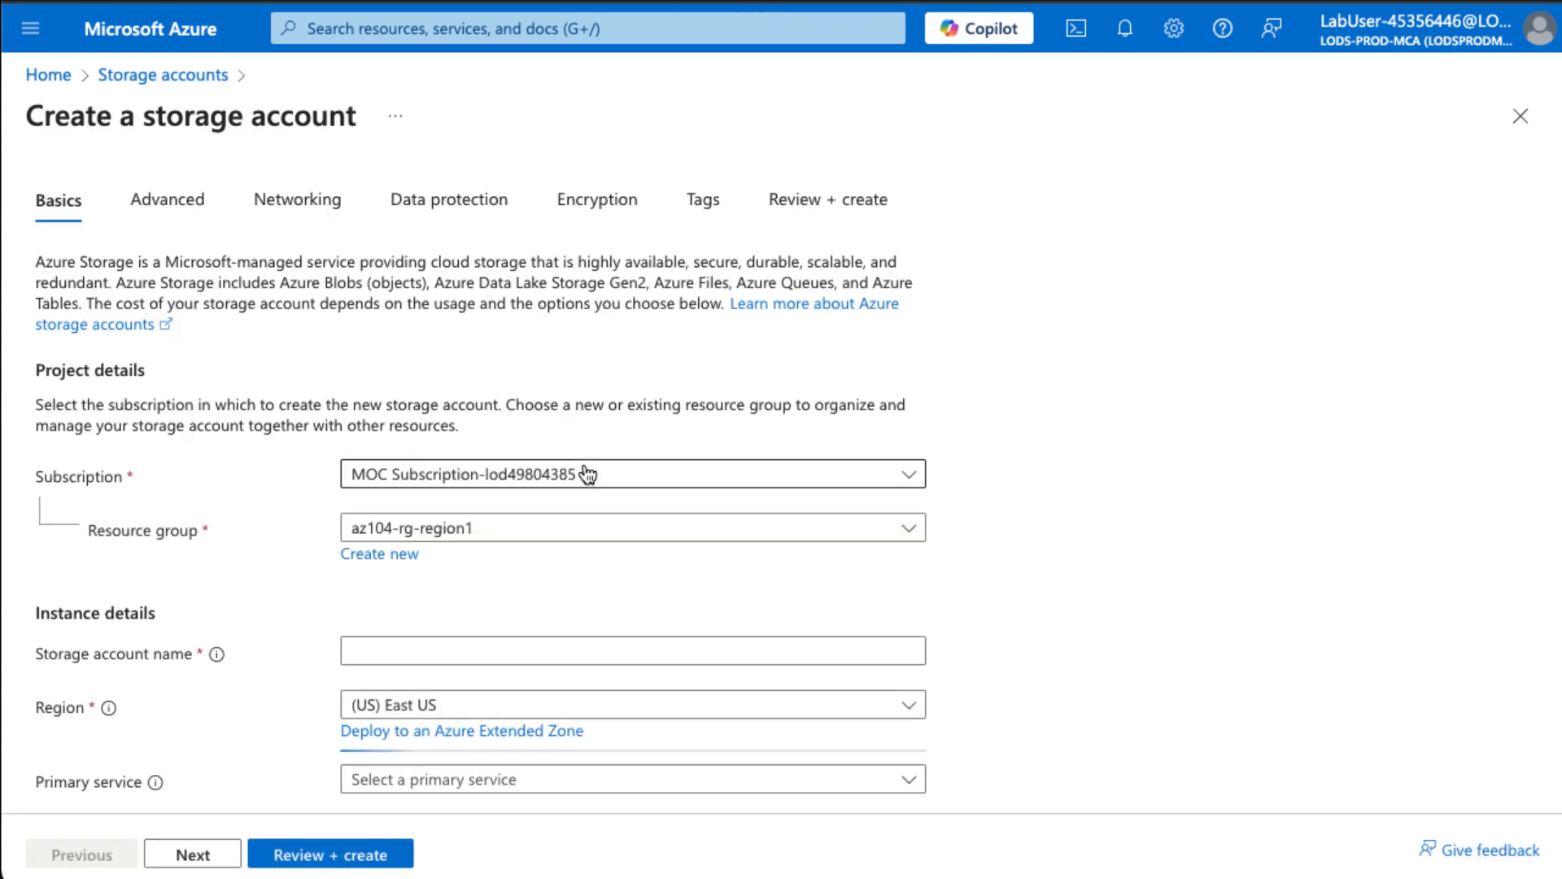
- Name it mygloballyuniquename123 and create it in az104-rg-region1, East US, with RA-GRS
scroll(485, 640, "down", 3)
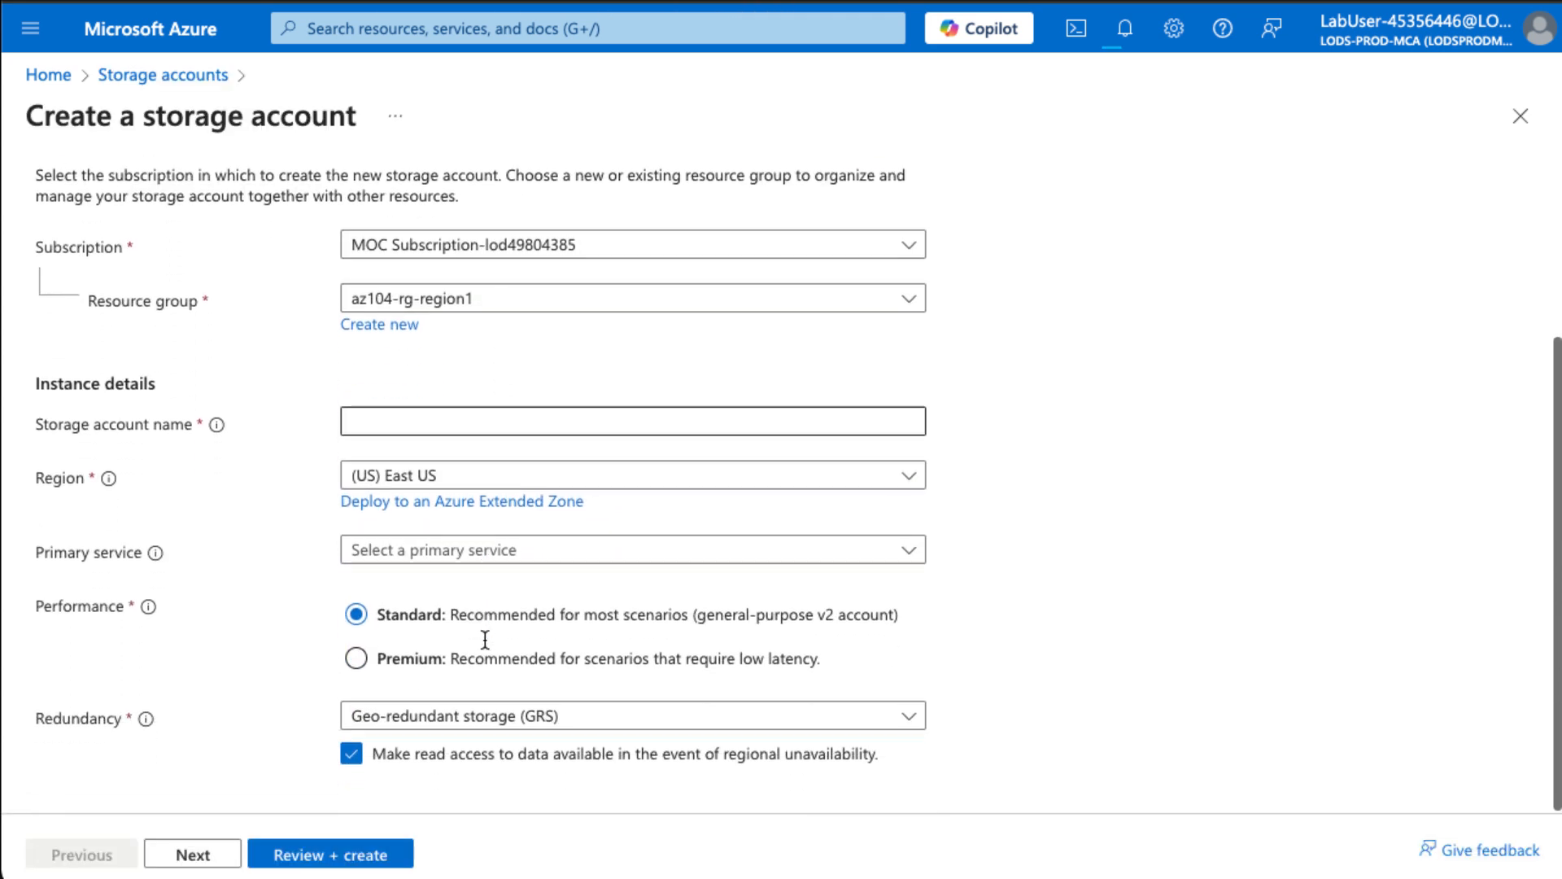
left_click(453, 423)
type("my")
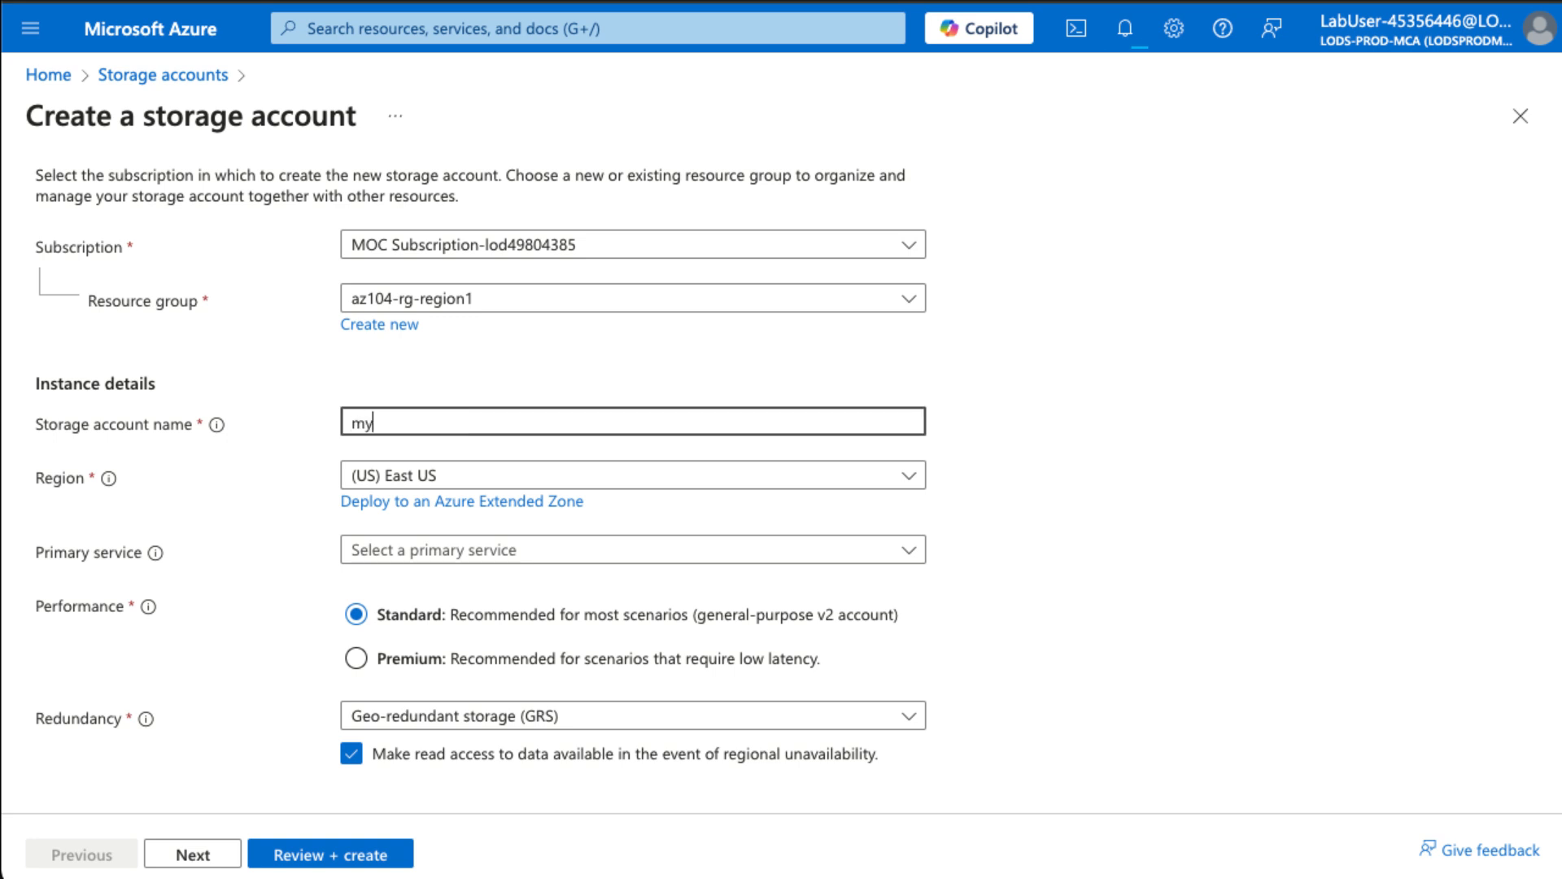
type("globallyunqie")
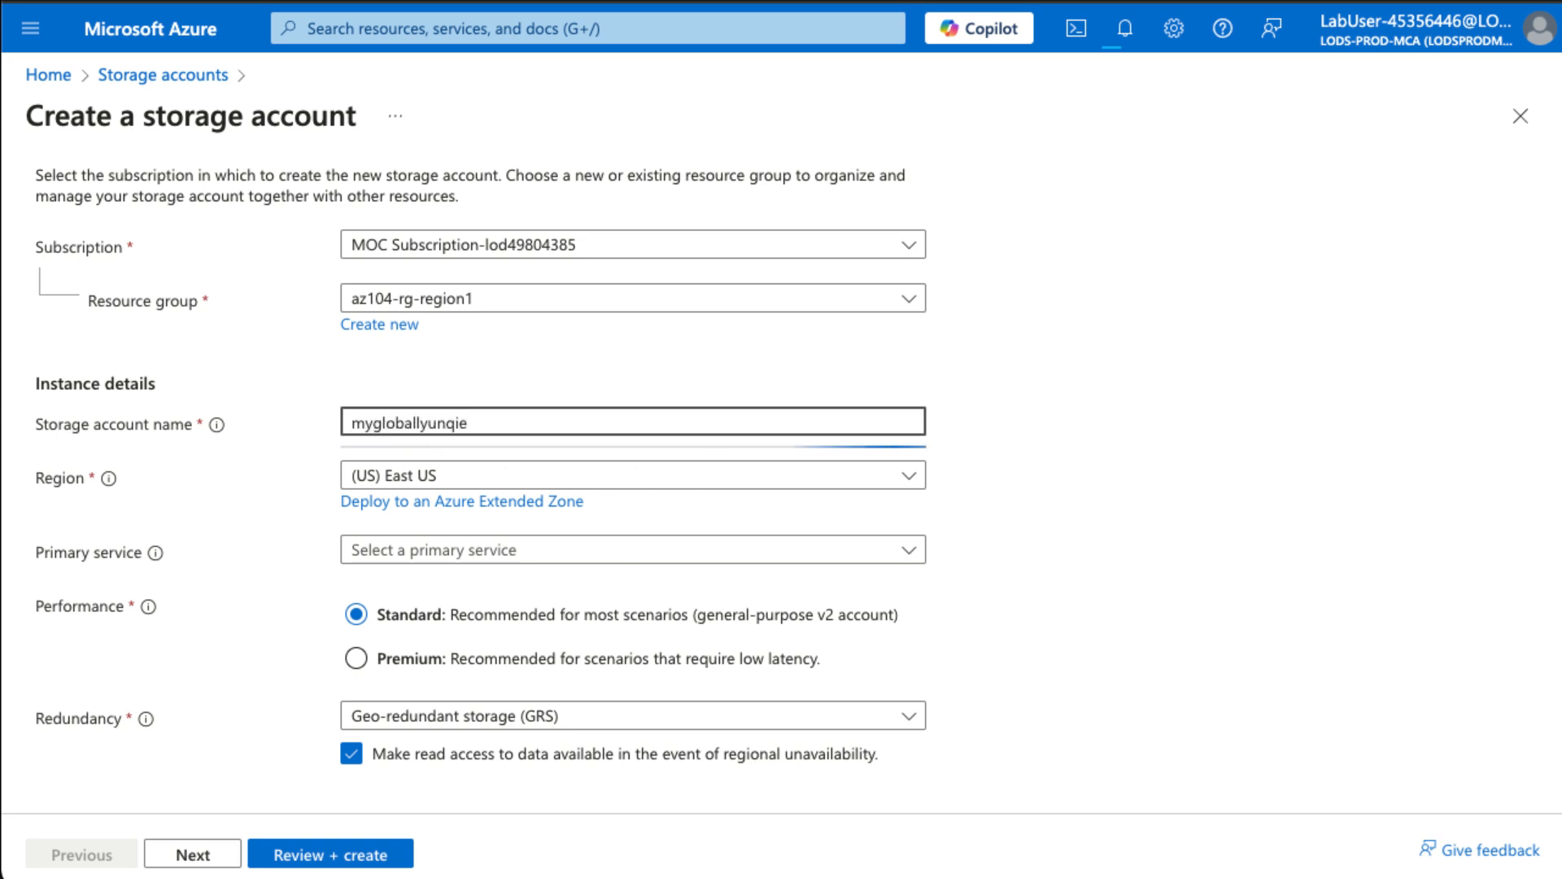
key("BackSpace")
key("BackSpace")
key("BackSpace")
type("iquename123")
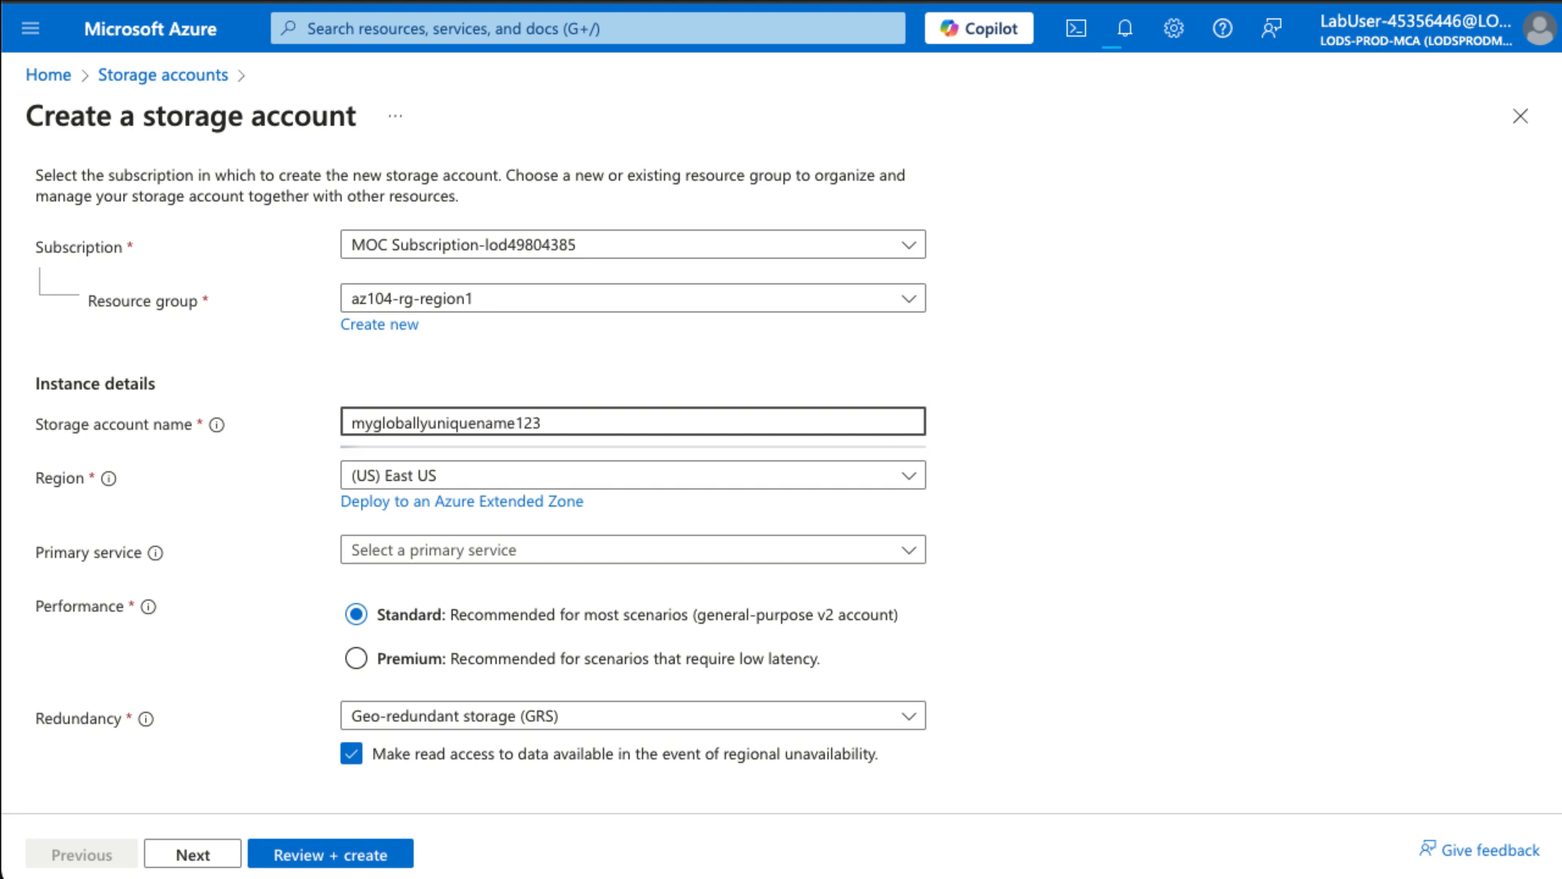
key("Tab")
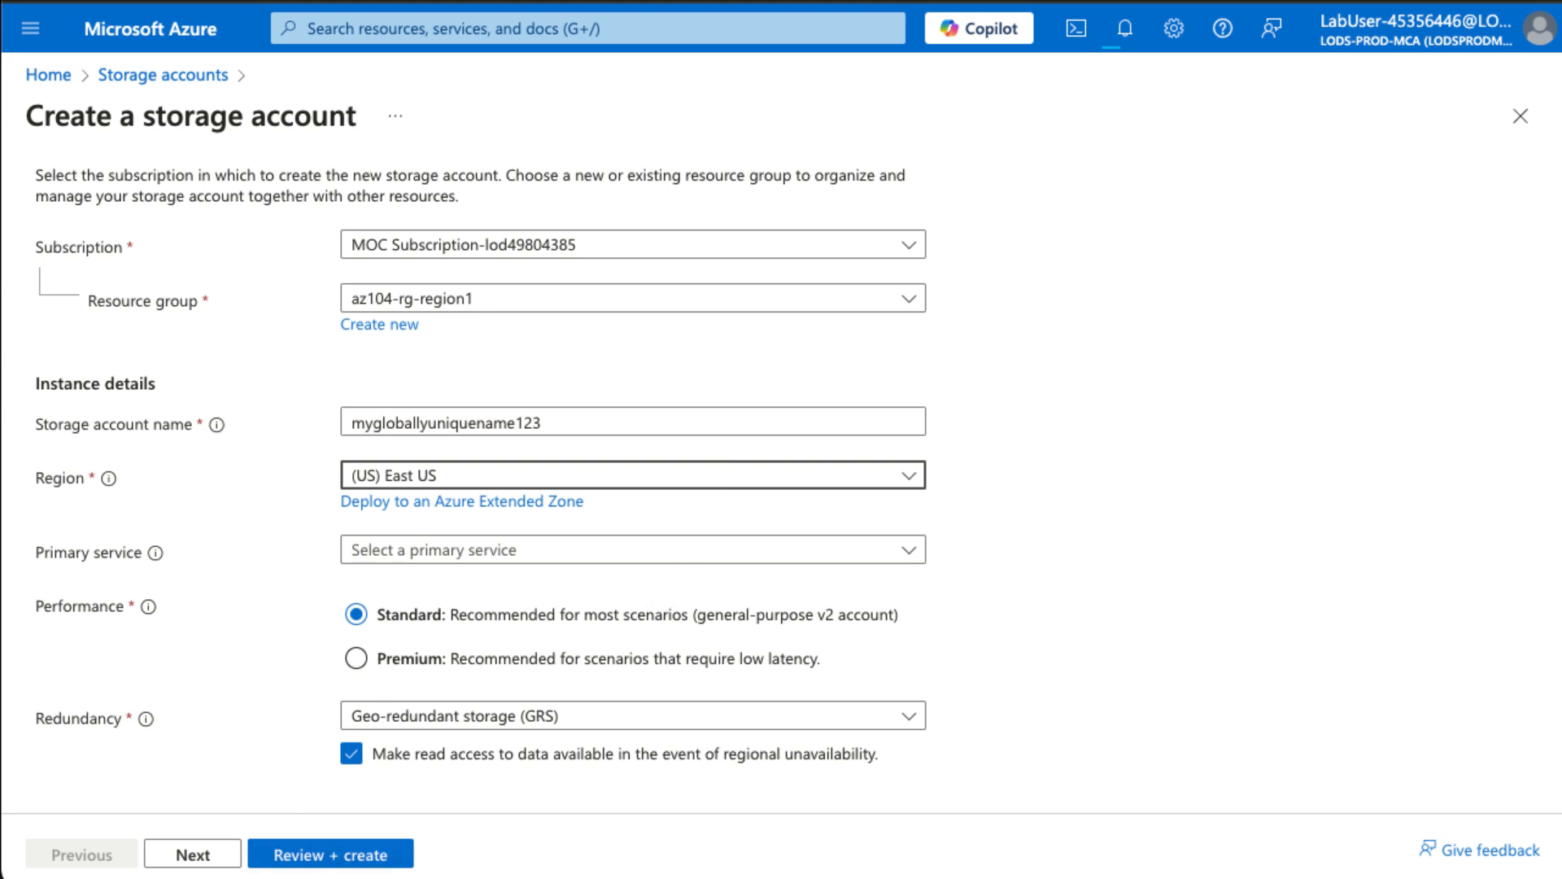
left_click(351, 860)
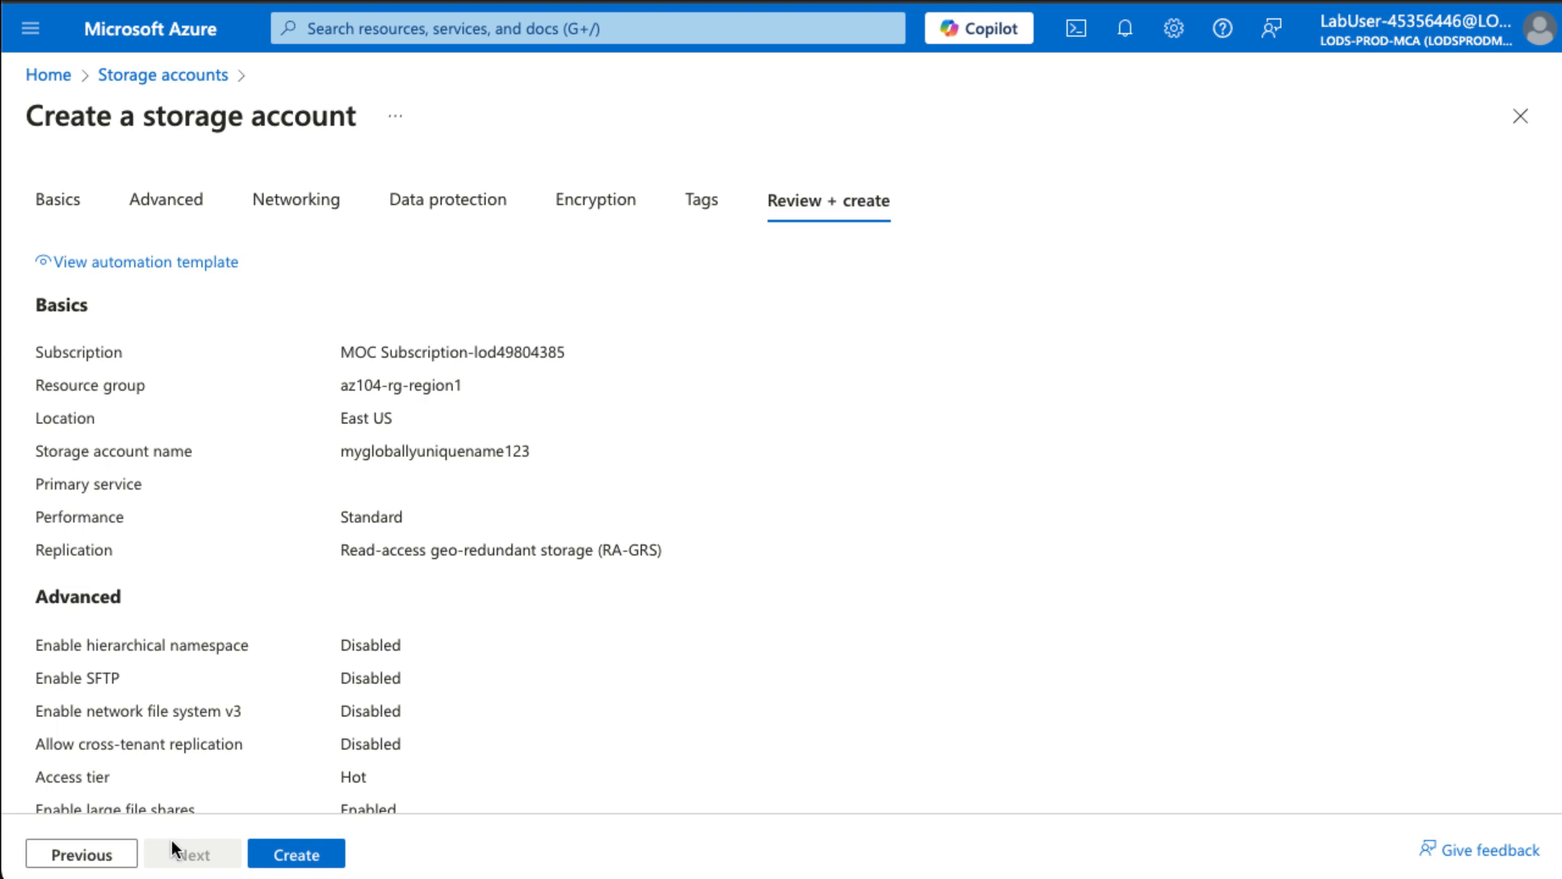
left_click(293, 854)
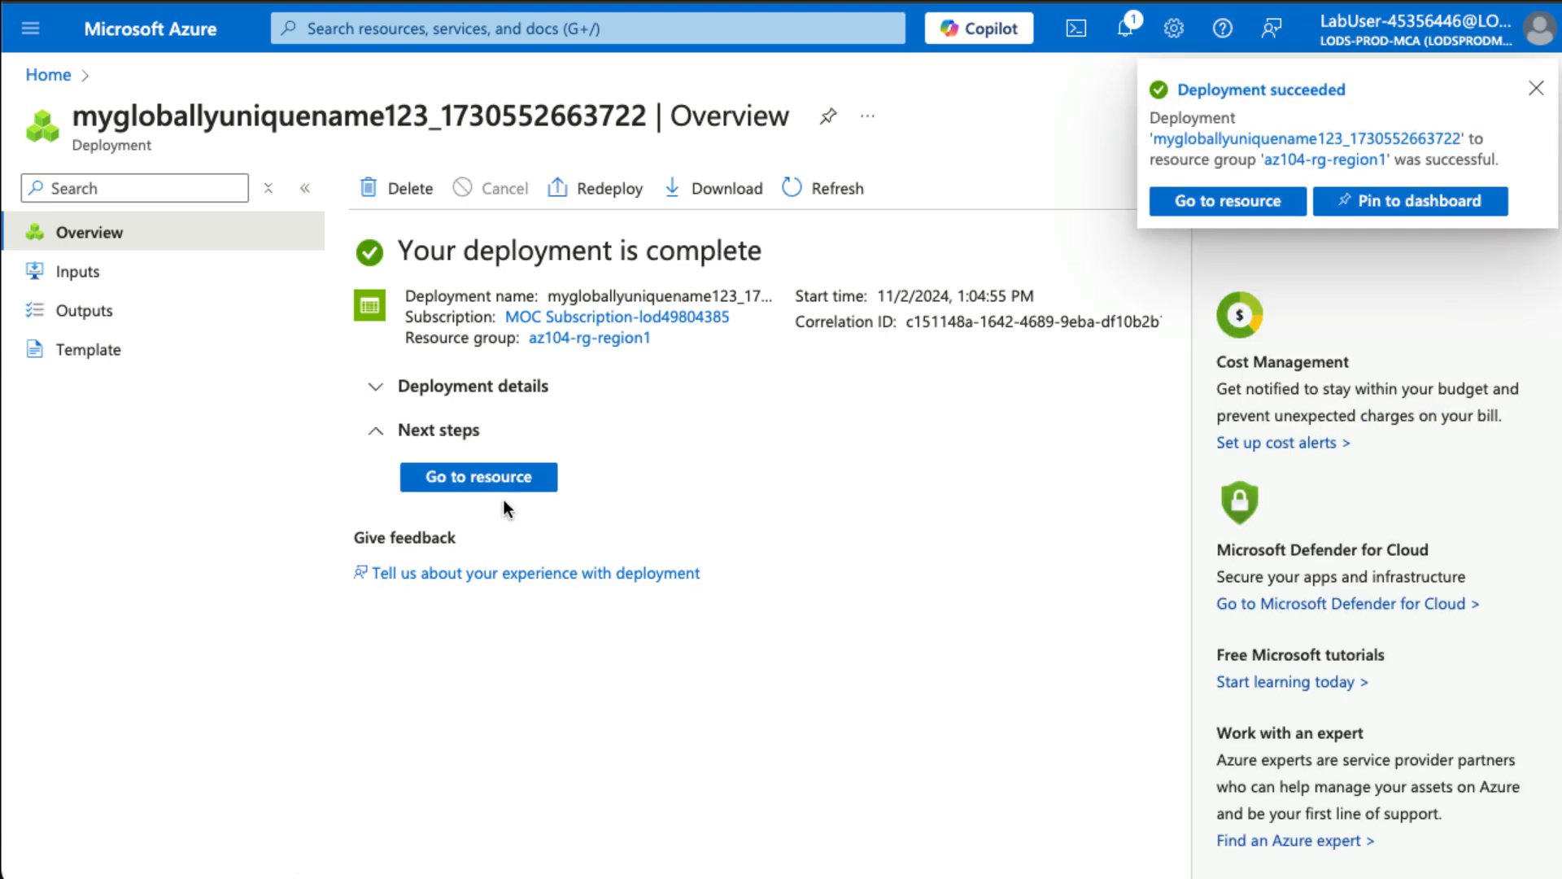
- Open az104-rsv-region1 from recent resources and go to Monitoring > Diagnostic settings
left_click(500, 27)
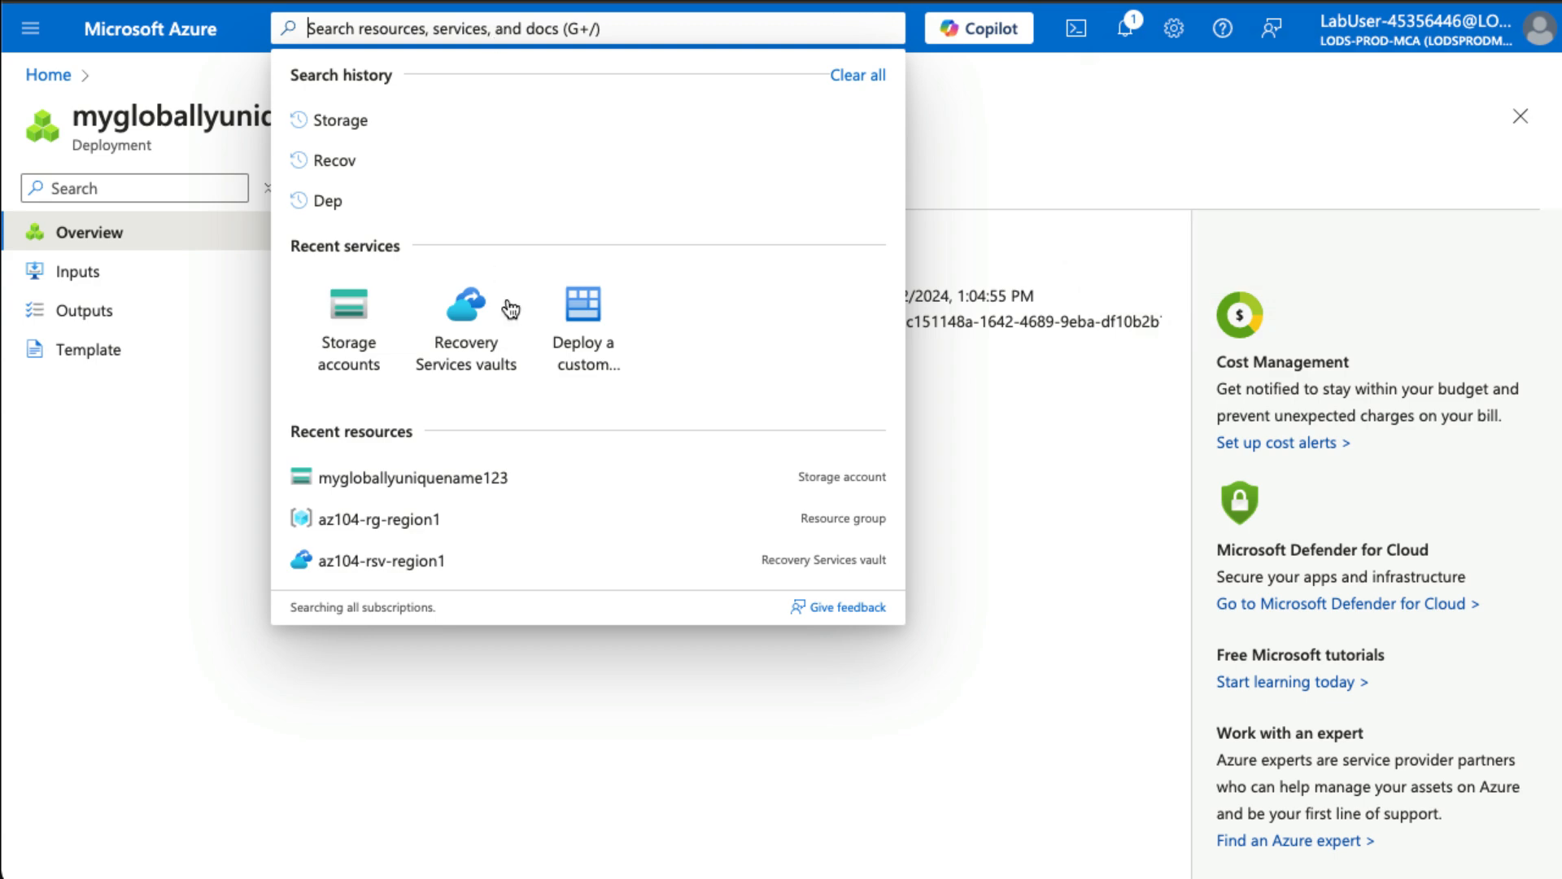
left_click(384, 563)
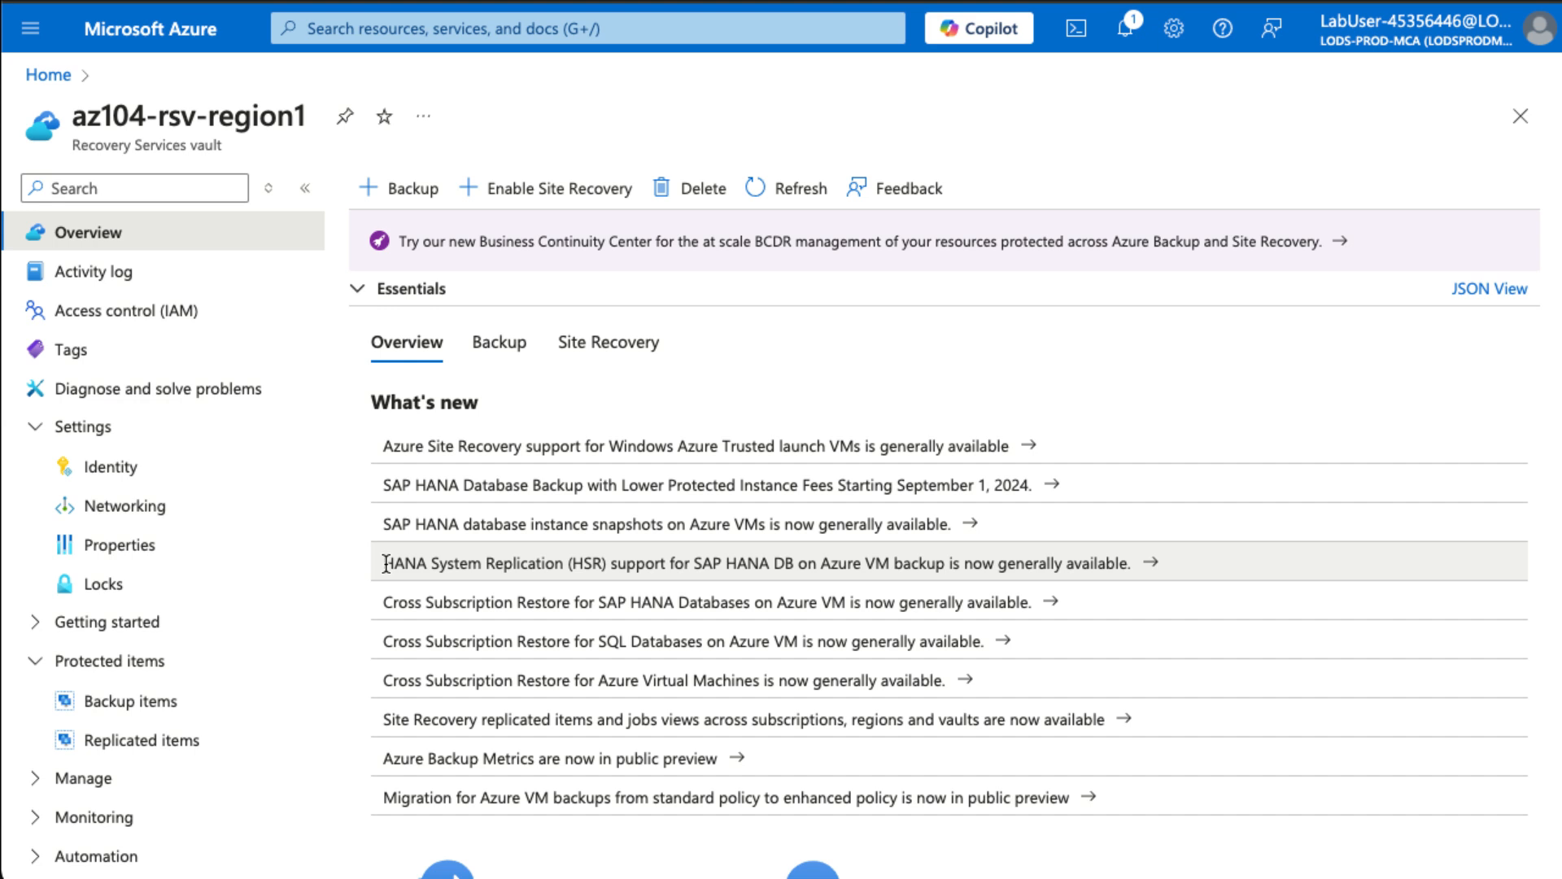
scroll(280, 570, "down", 1)
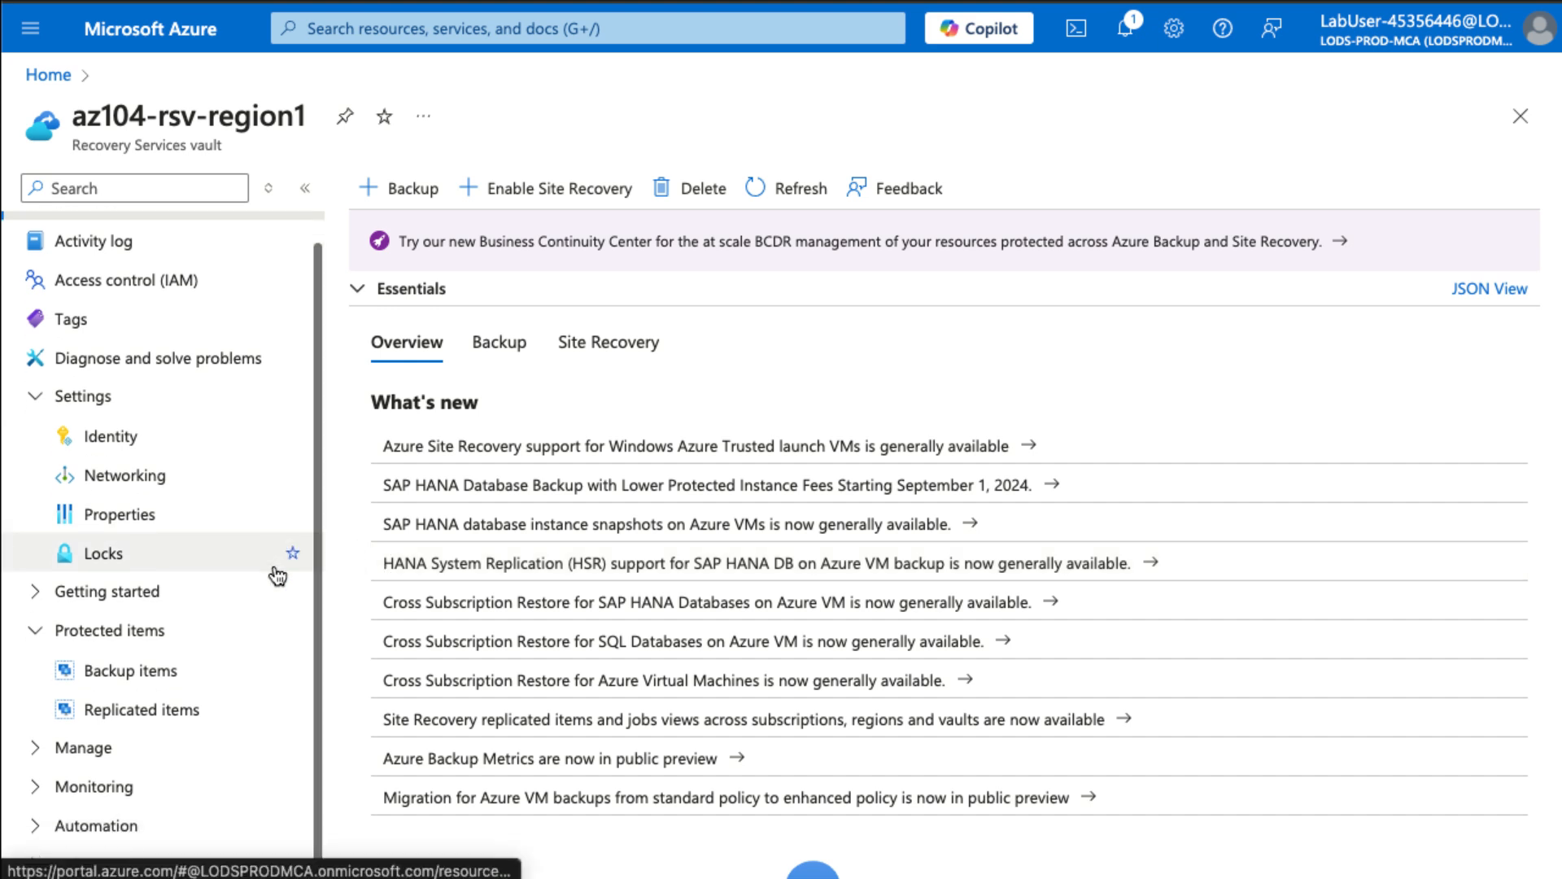
left_click(199, 786)
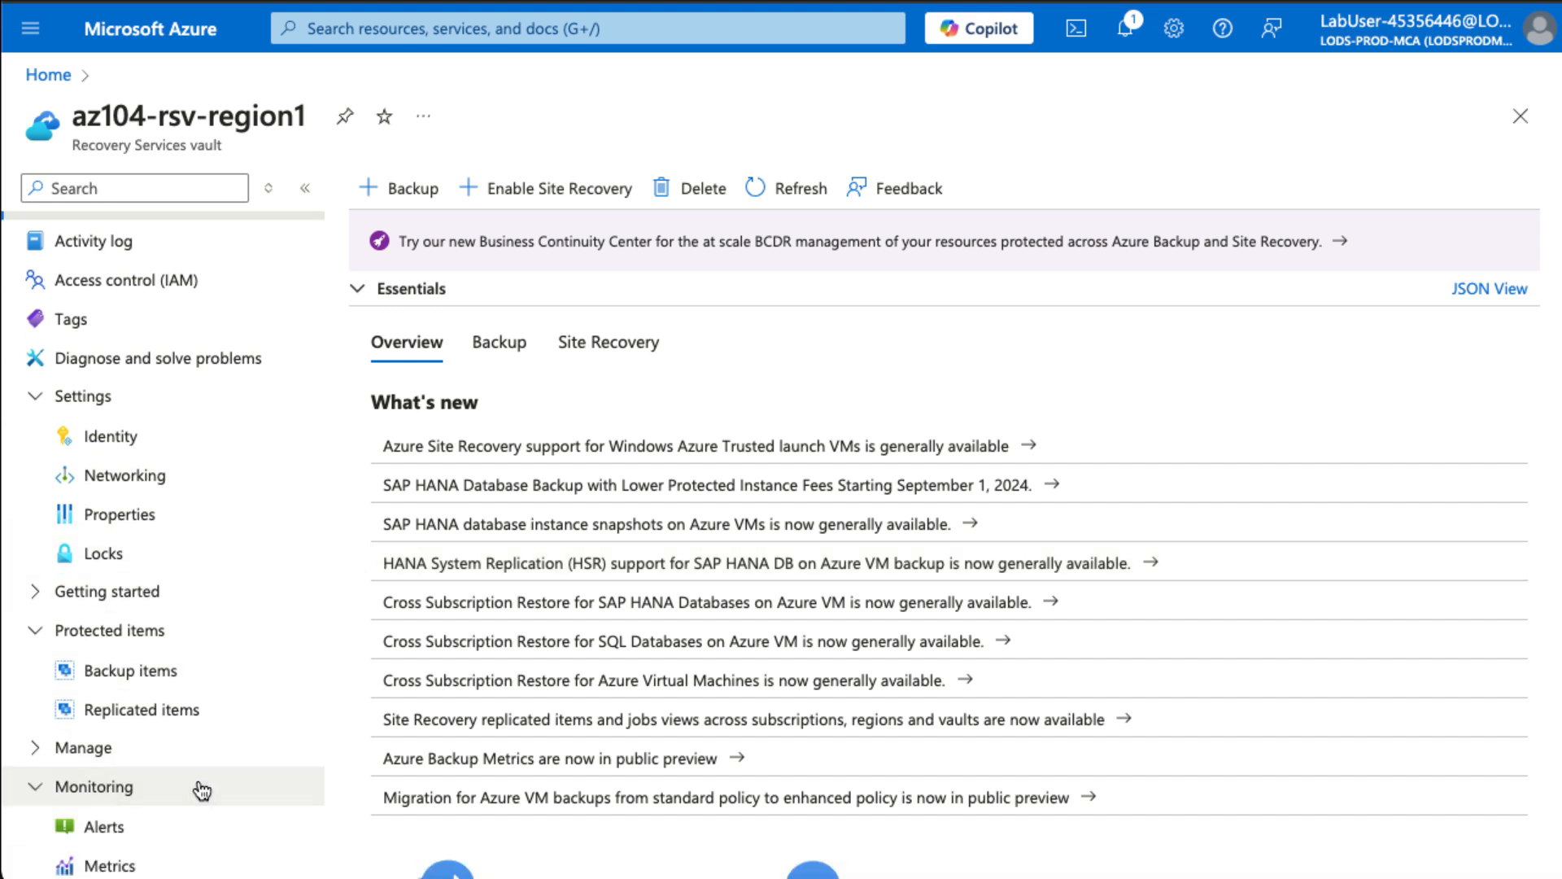
scroll(202, 790, "down", 1)
scroll(201, 789, "down", 4)
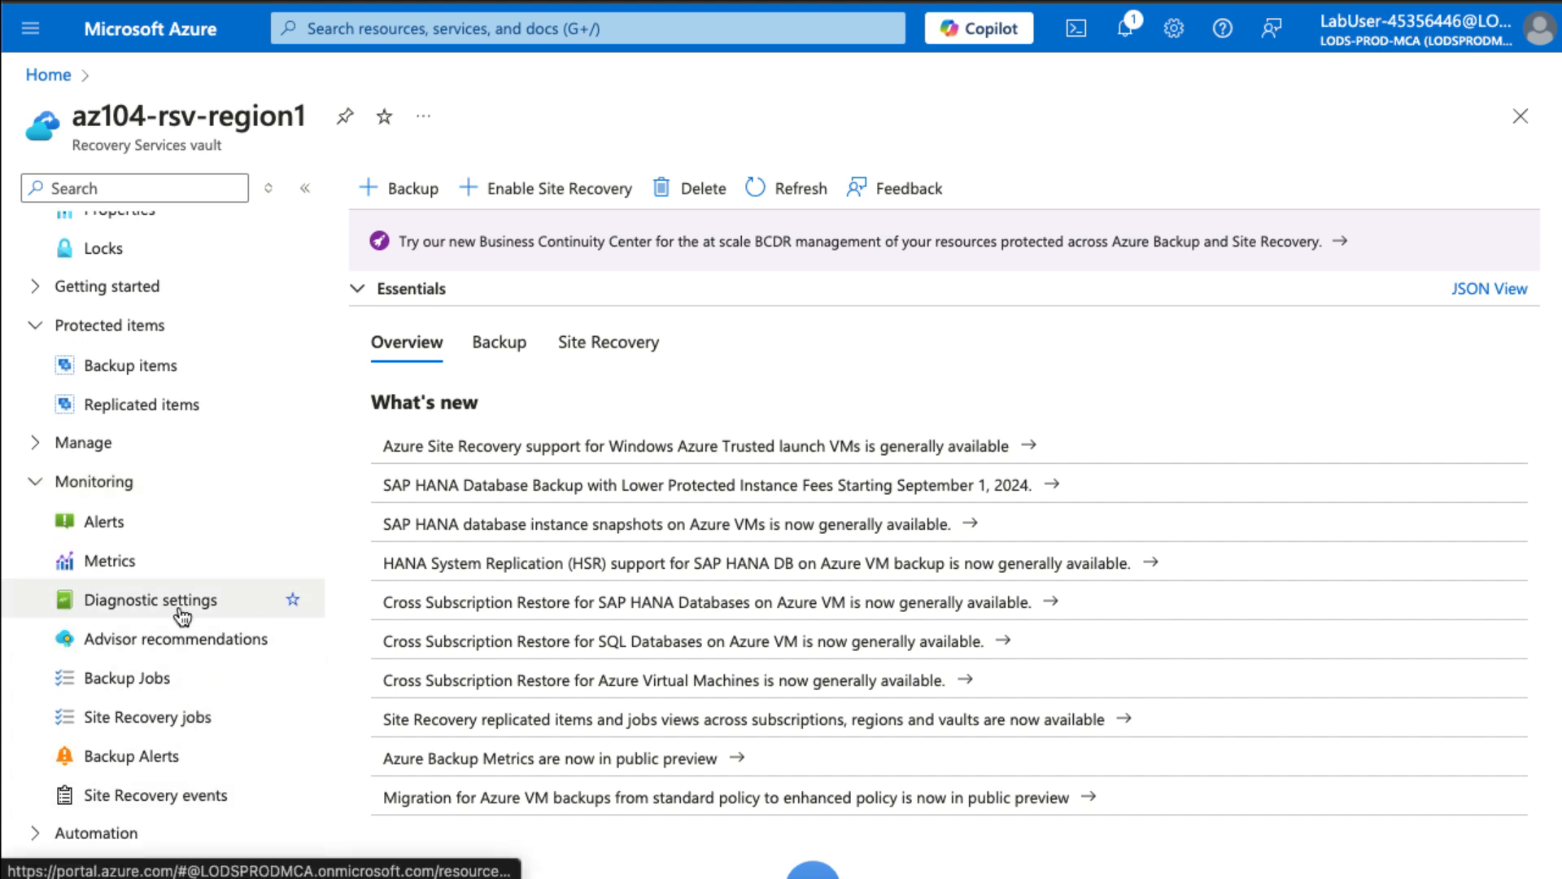
left_click(180, 609)
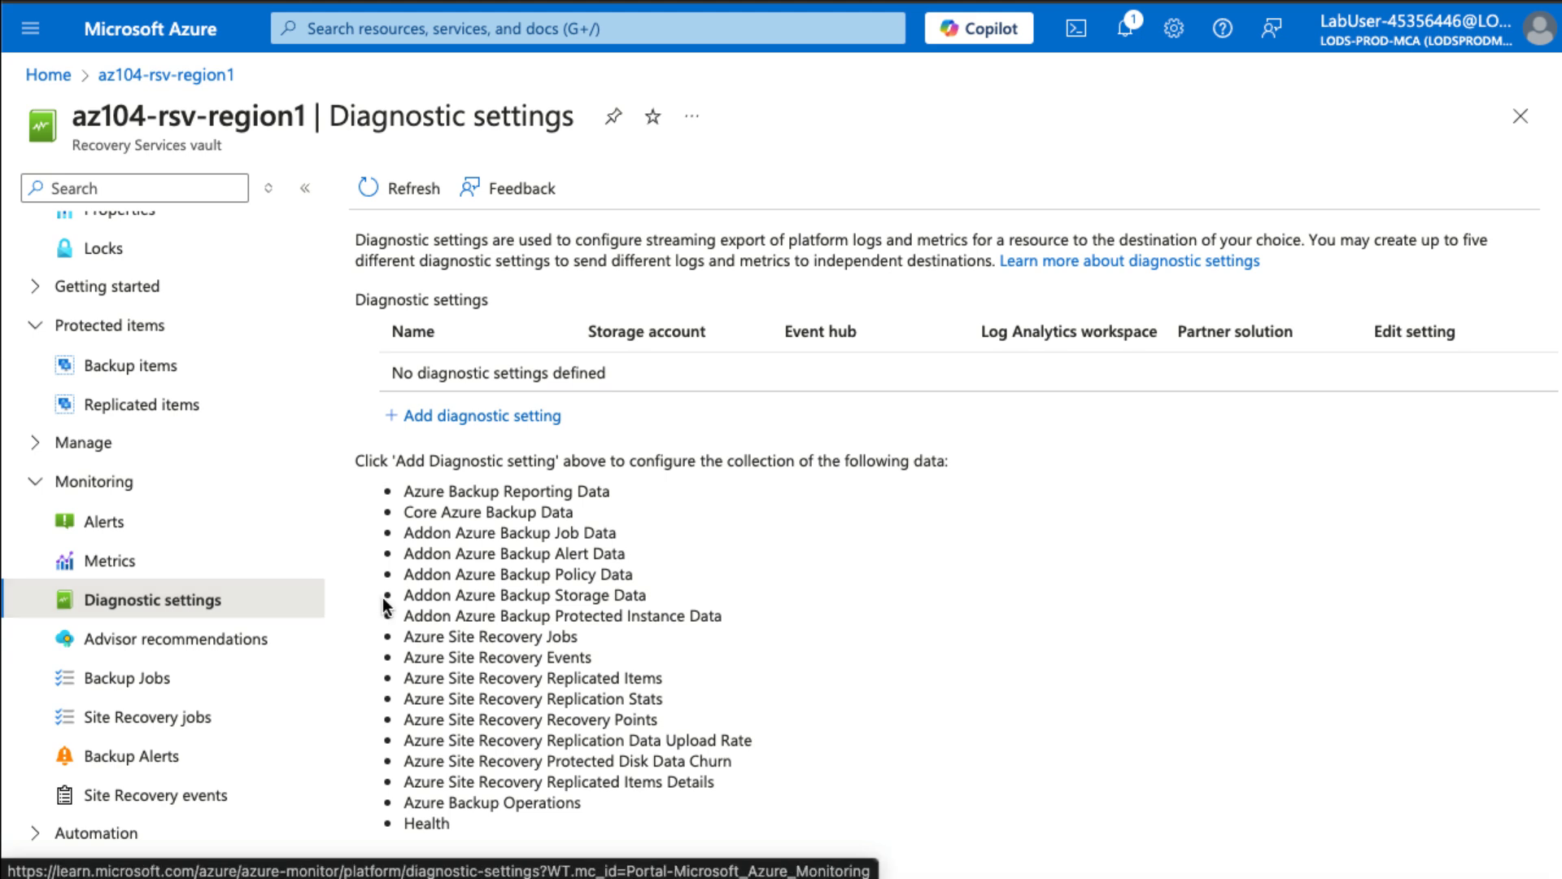
- Add diagnostic setting 'Logs and Metric to storage' with backup and site recovery logs plus Health metric
left_click(458, 417)
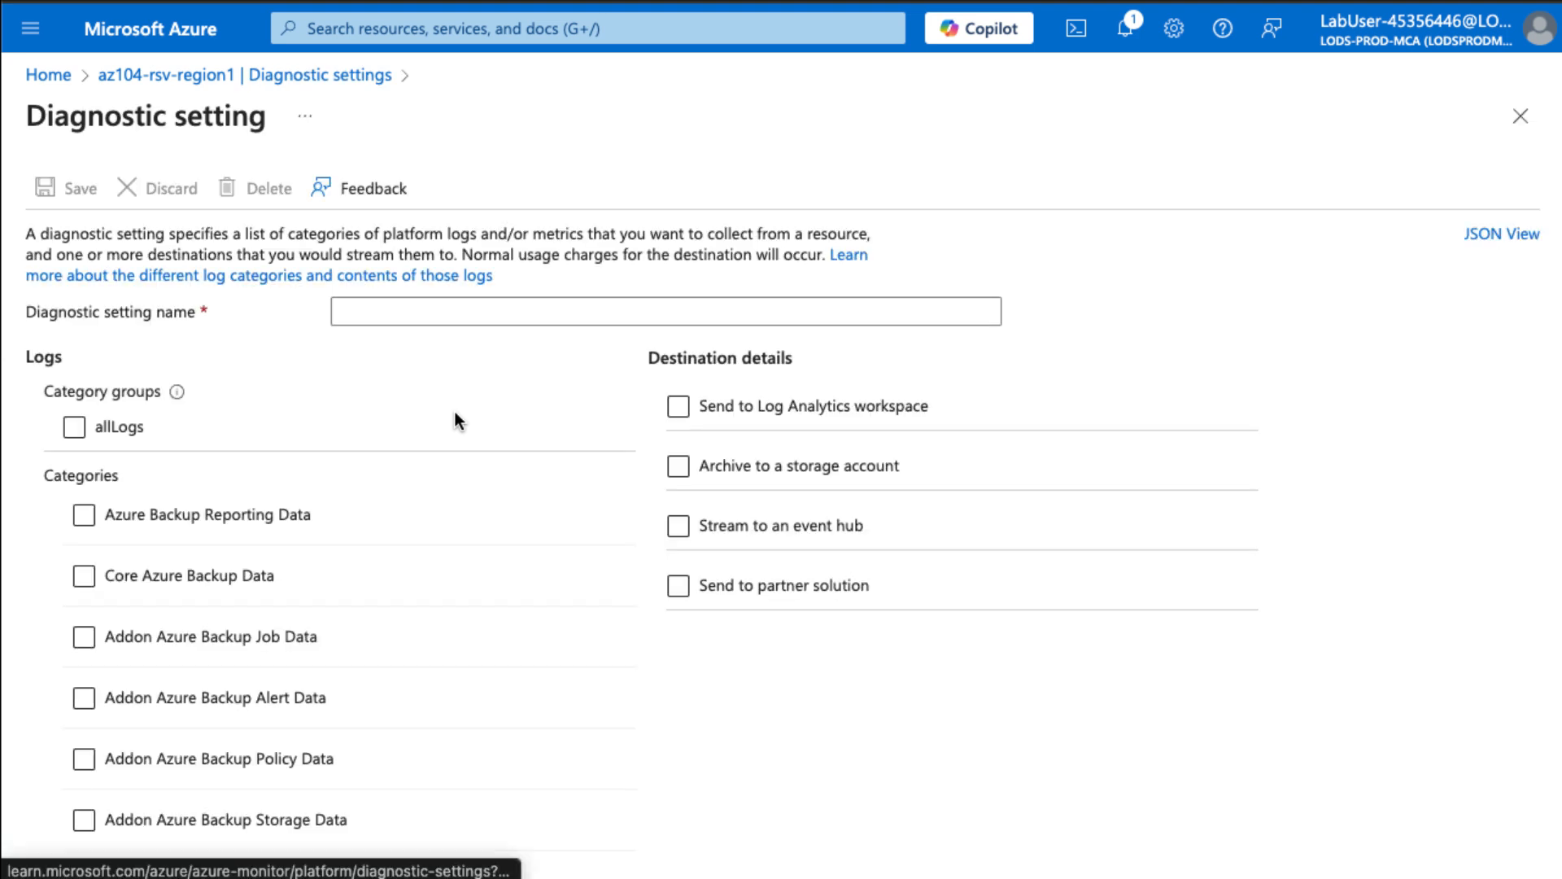
left_click(411, 310)
type("L")
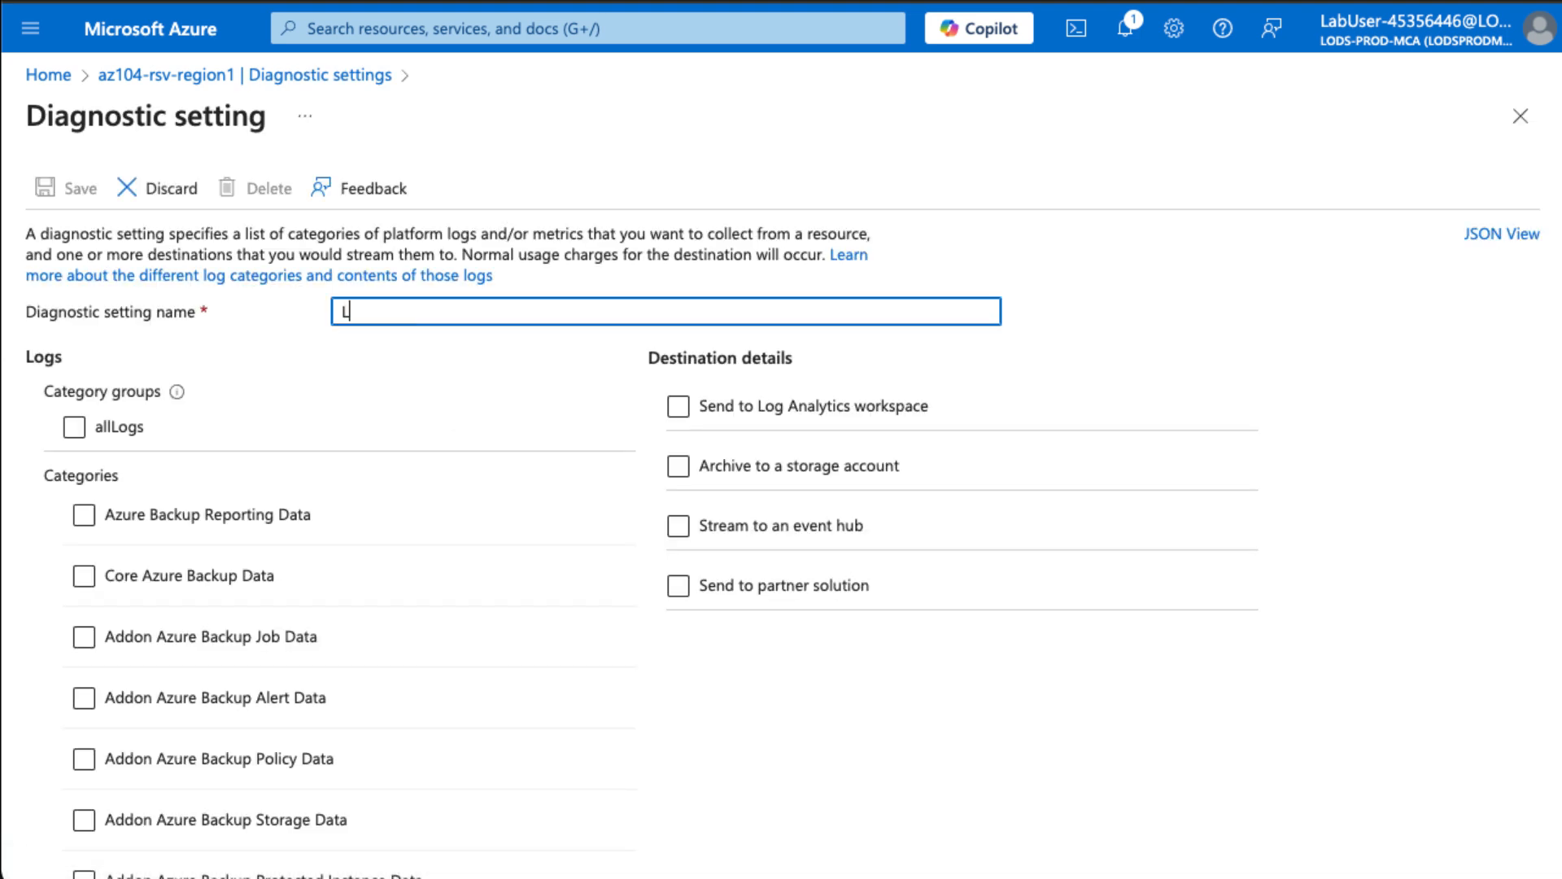
type("ogs and Metric to storage")
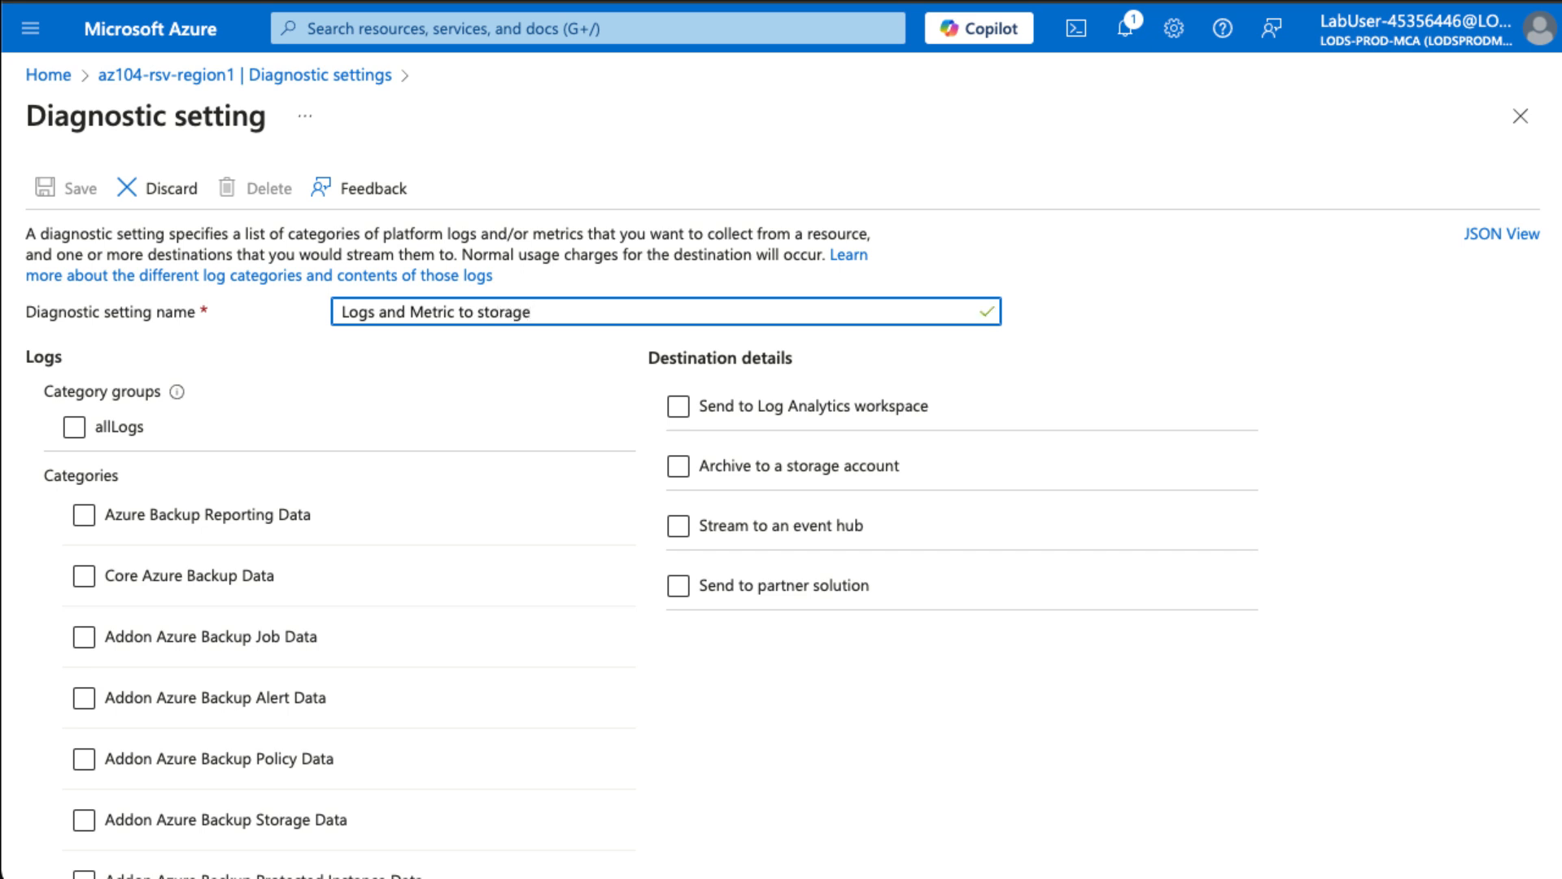
left_click(222, 516)
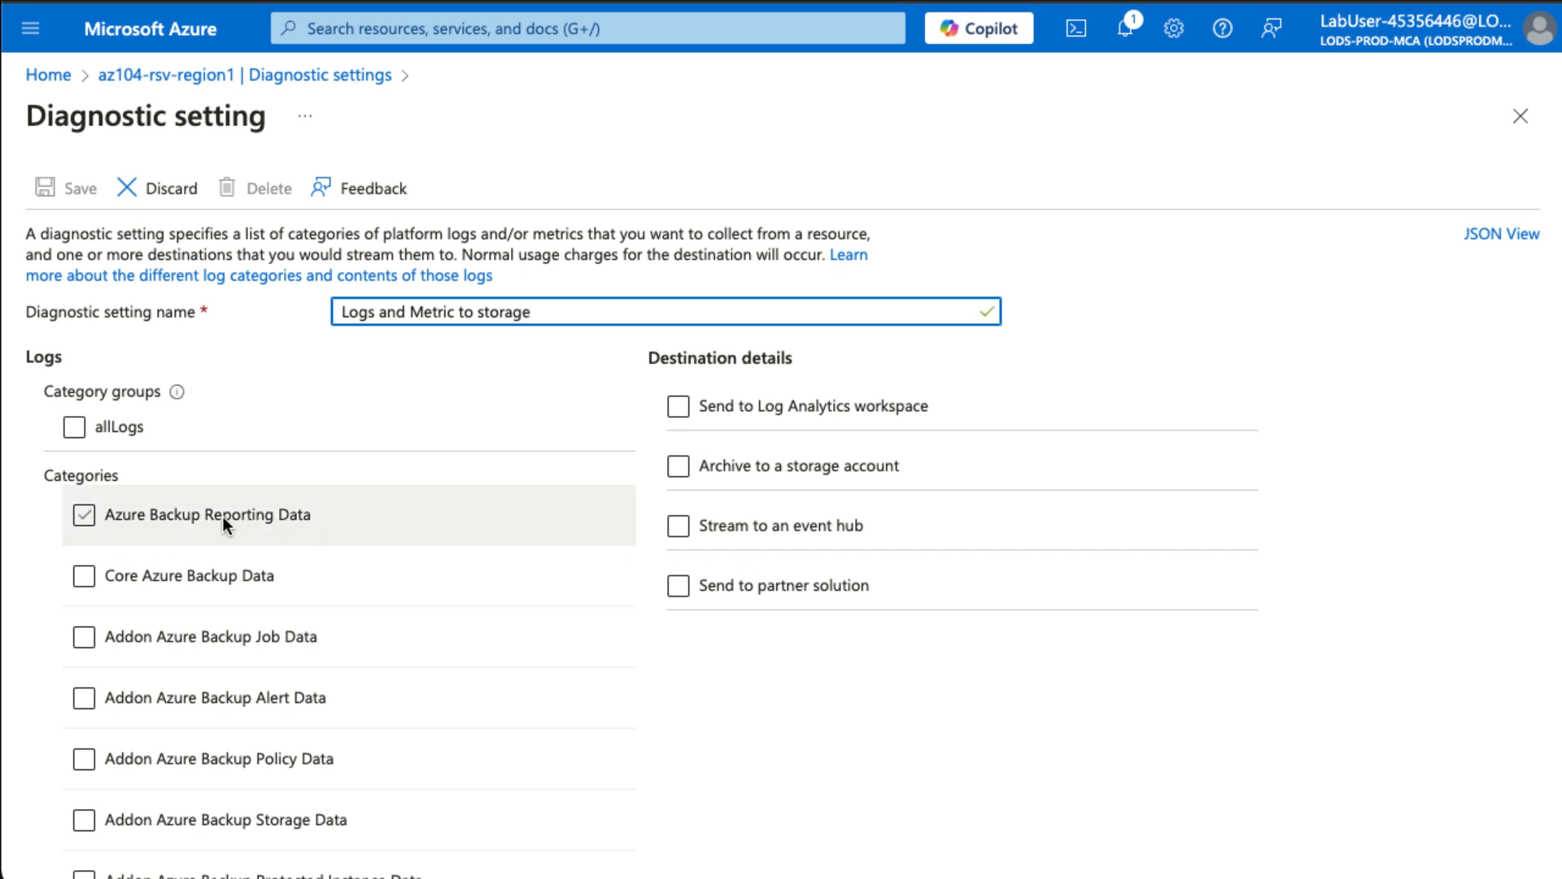
left_click(130, 509)
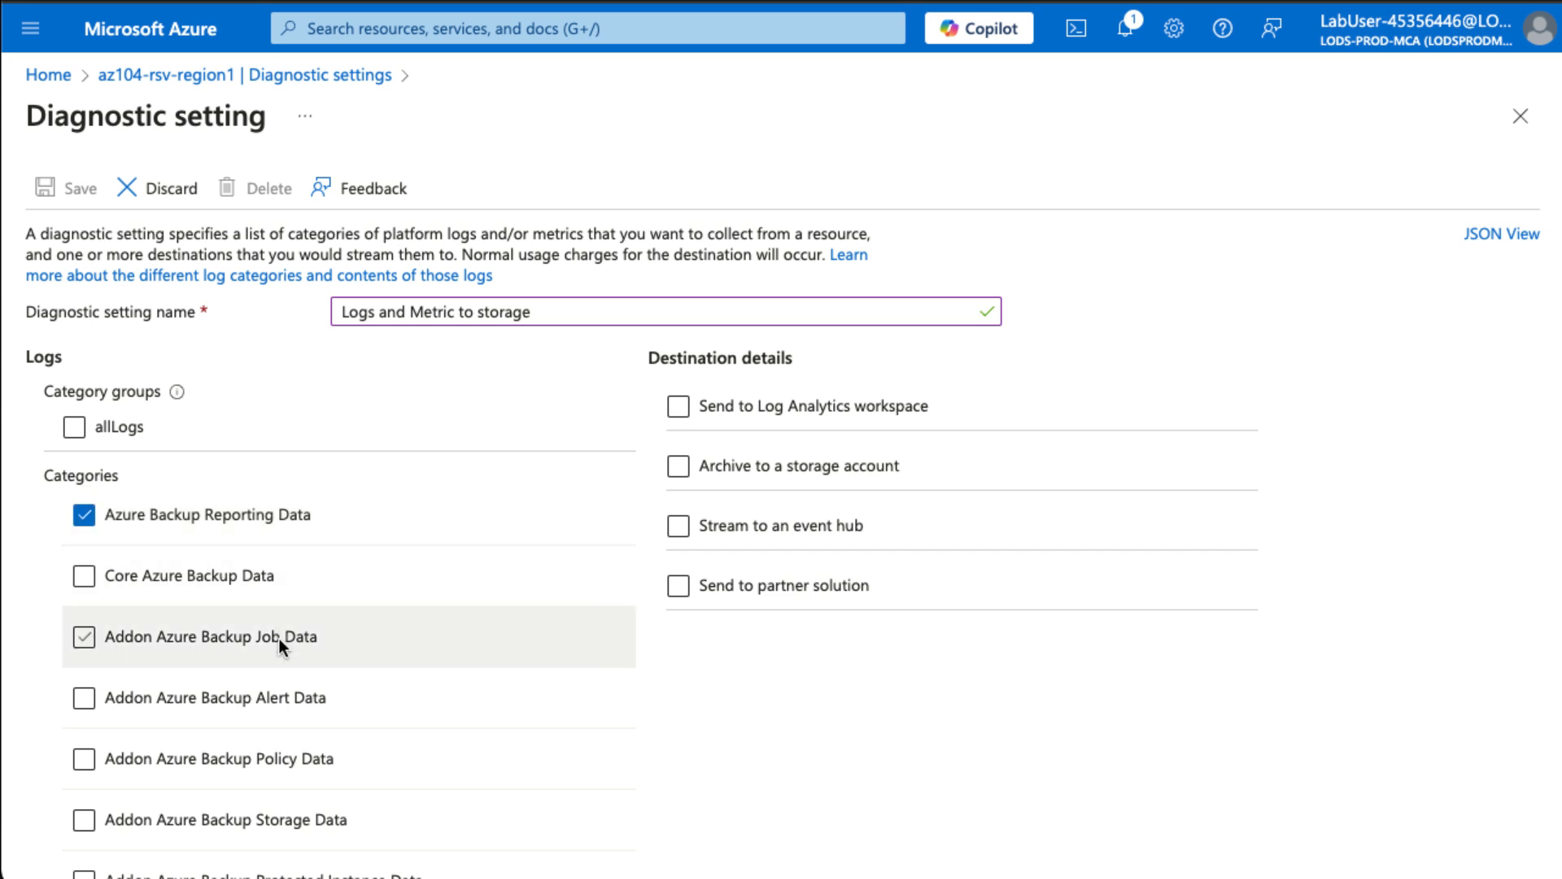
left_click(206, 639)
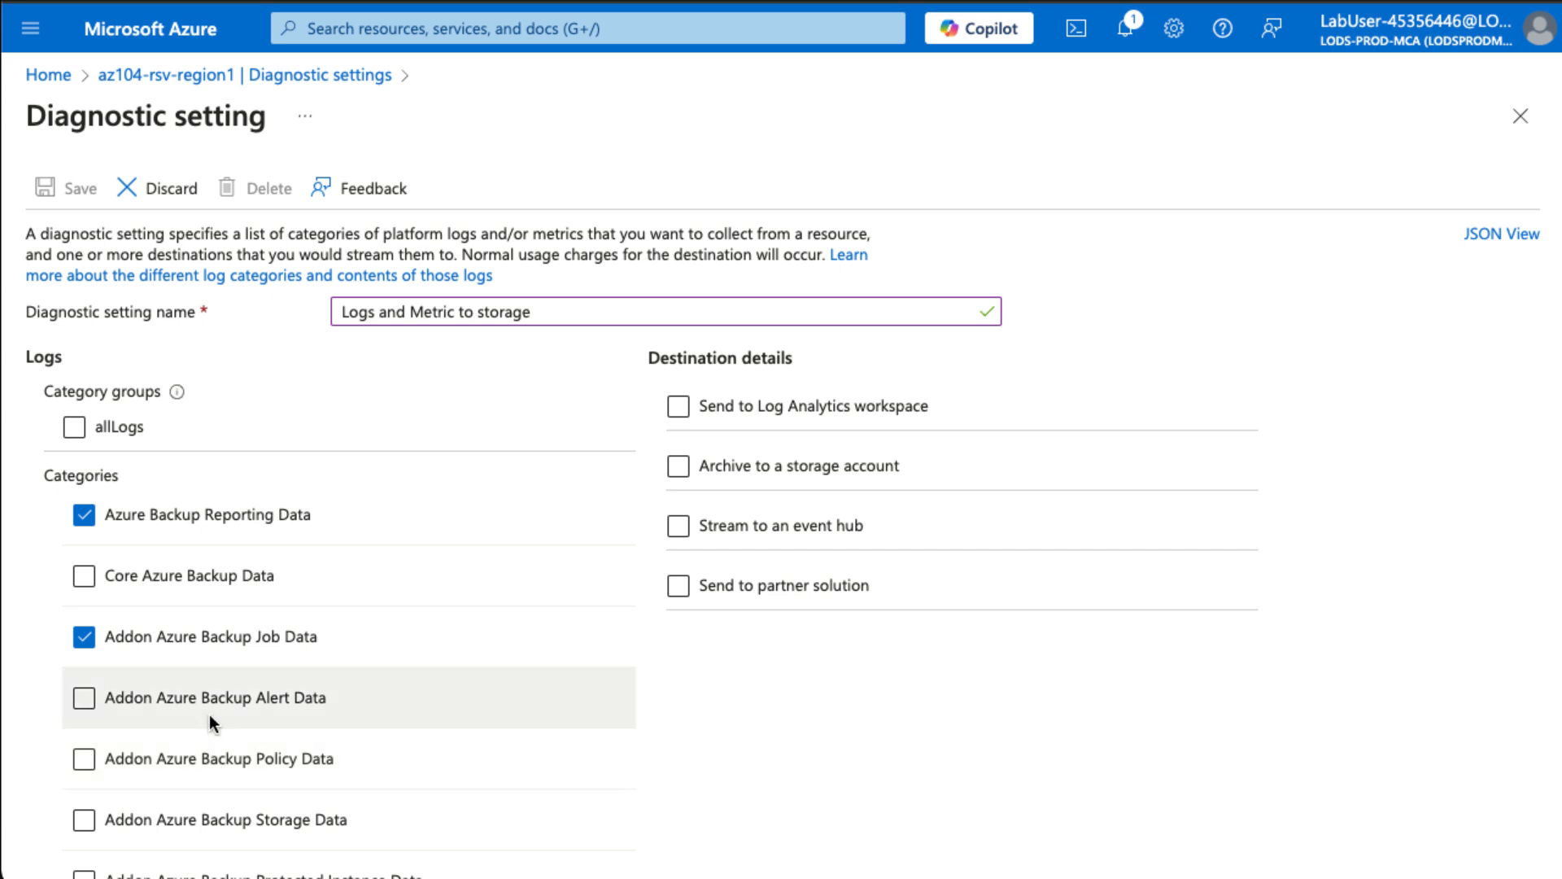
scroll(208, 715, "down", 5)
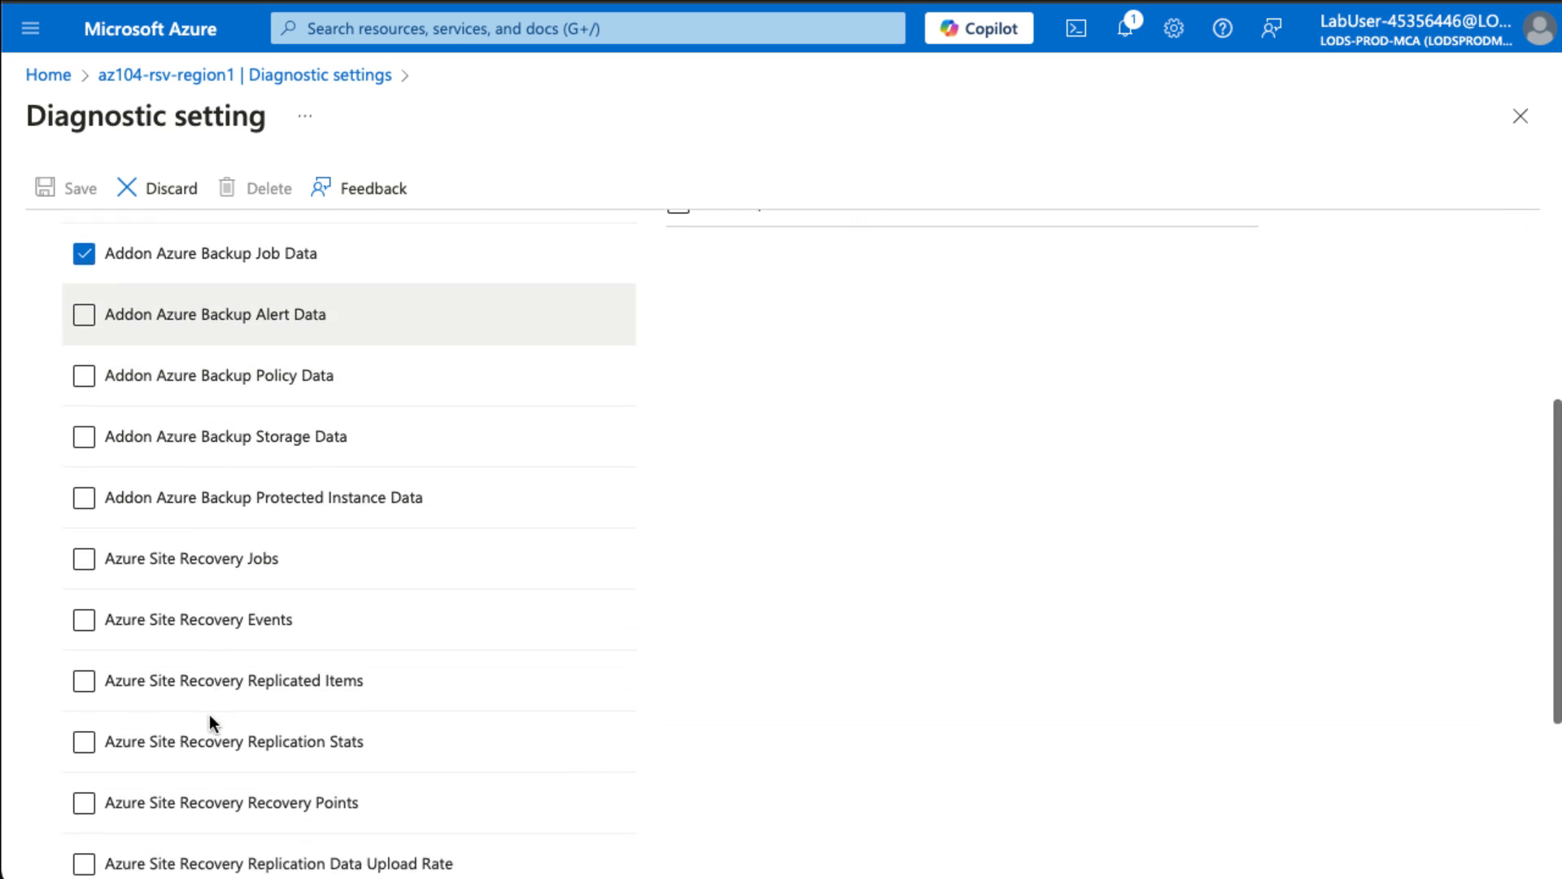
left_click(223, 554)
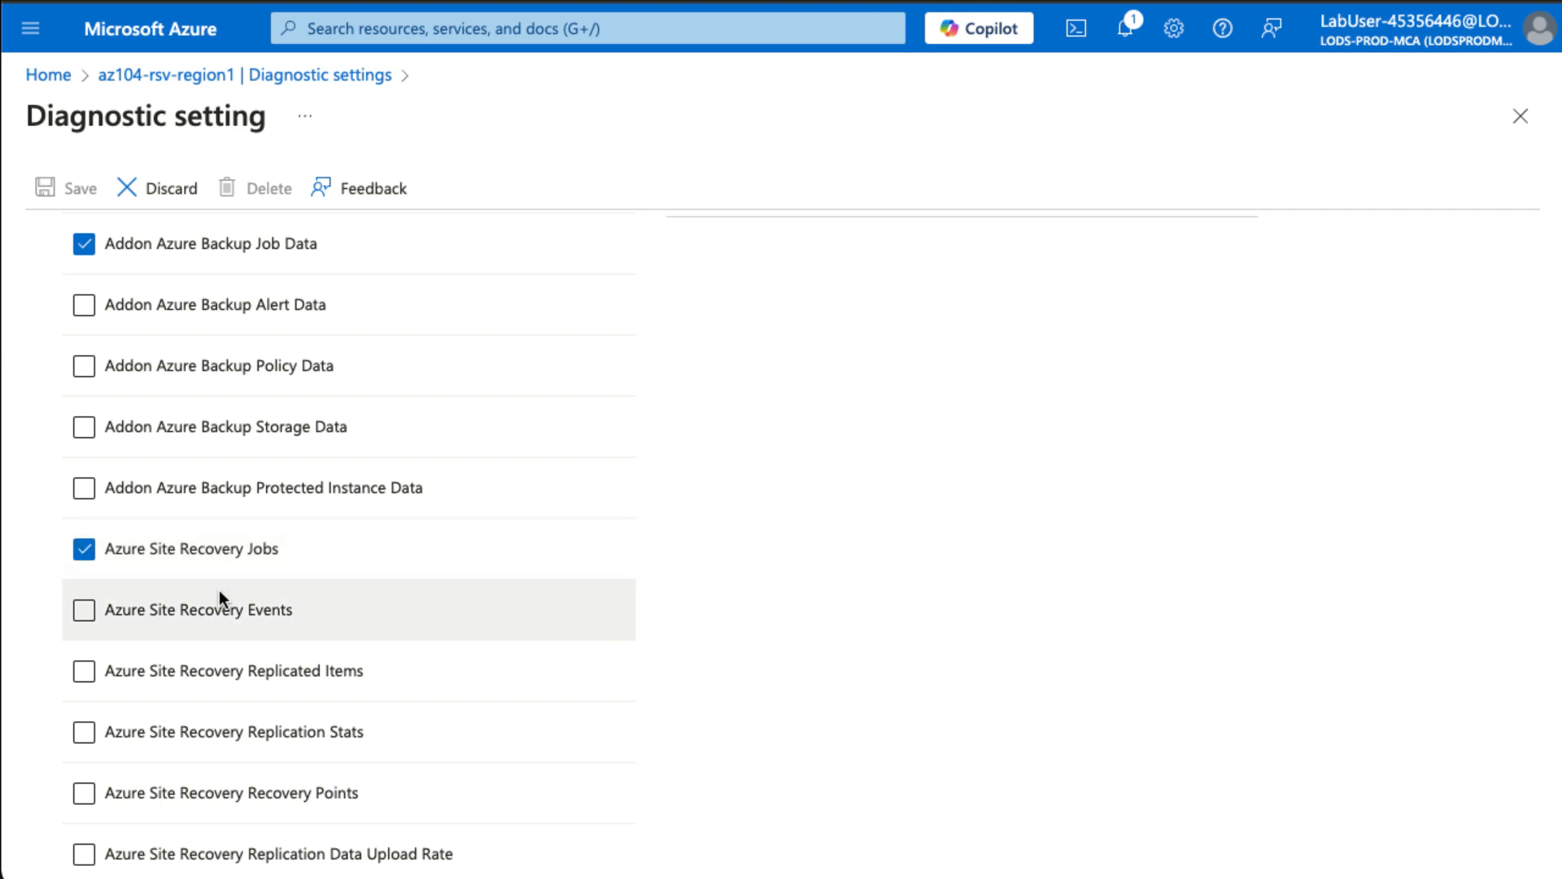
left_click(200, 610)
scroll(199, 613, "down", 4)
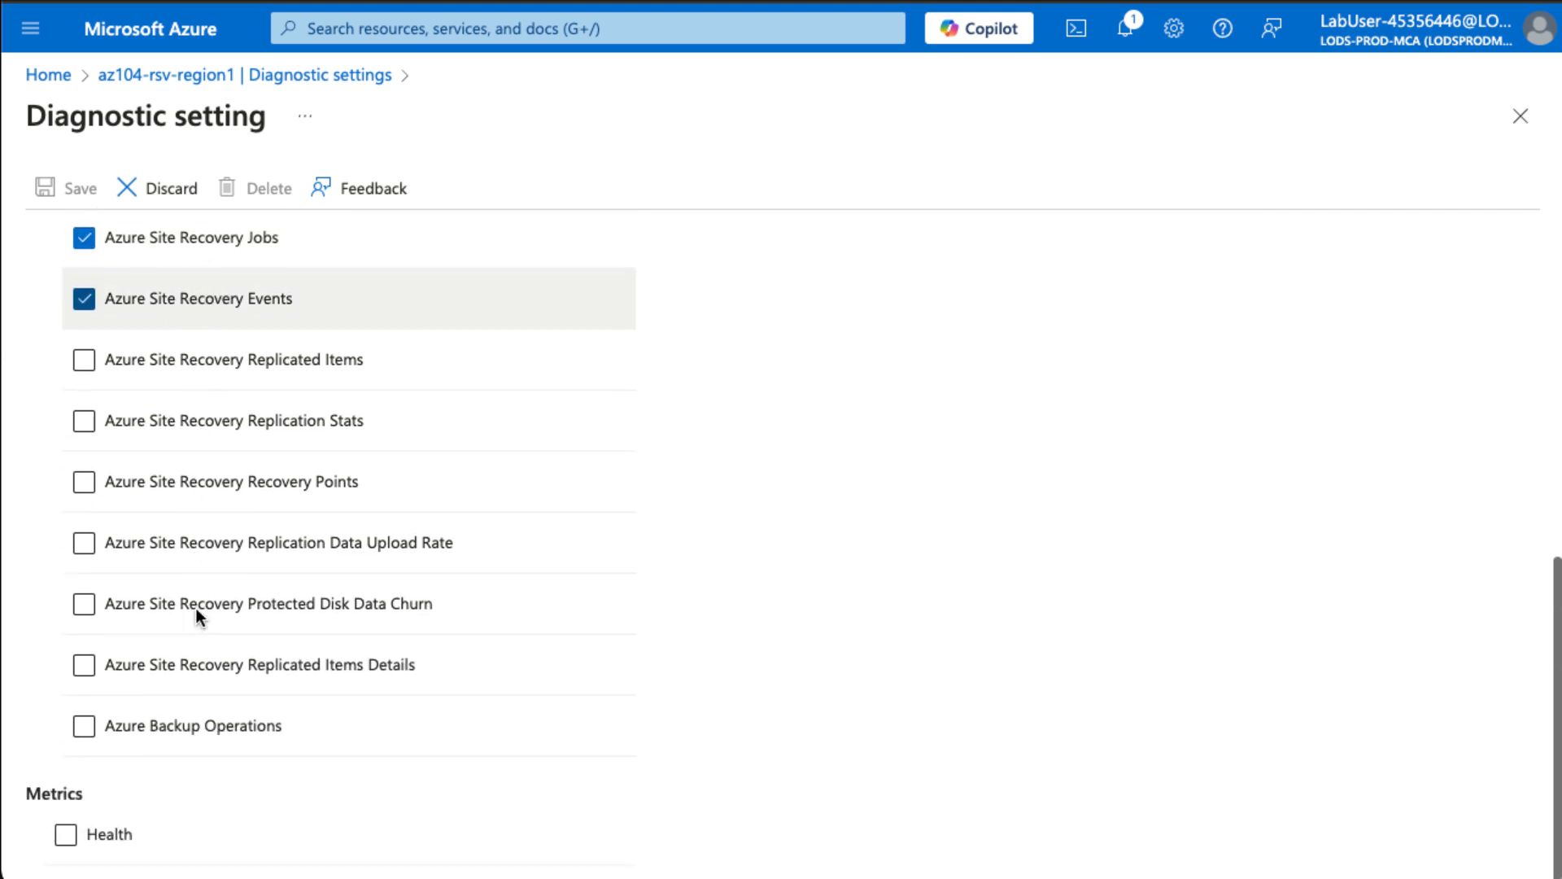
left_click(65, 834)
scroll(319, 610, "up", 9)
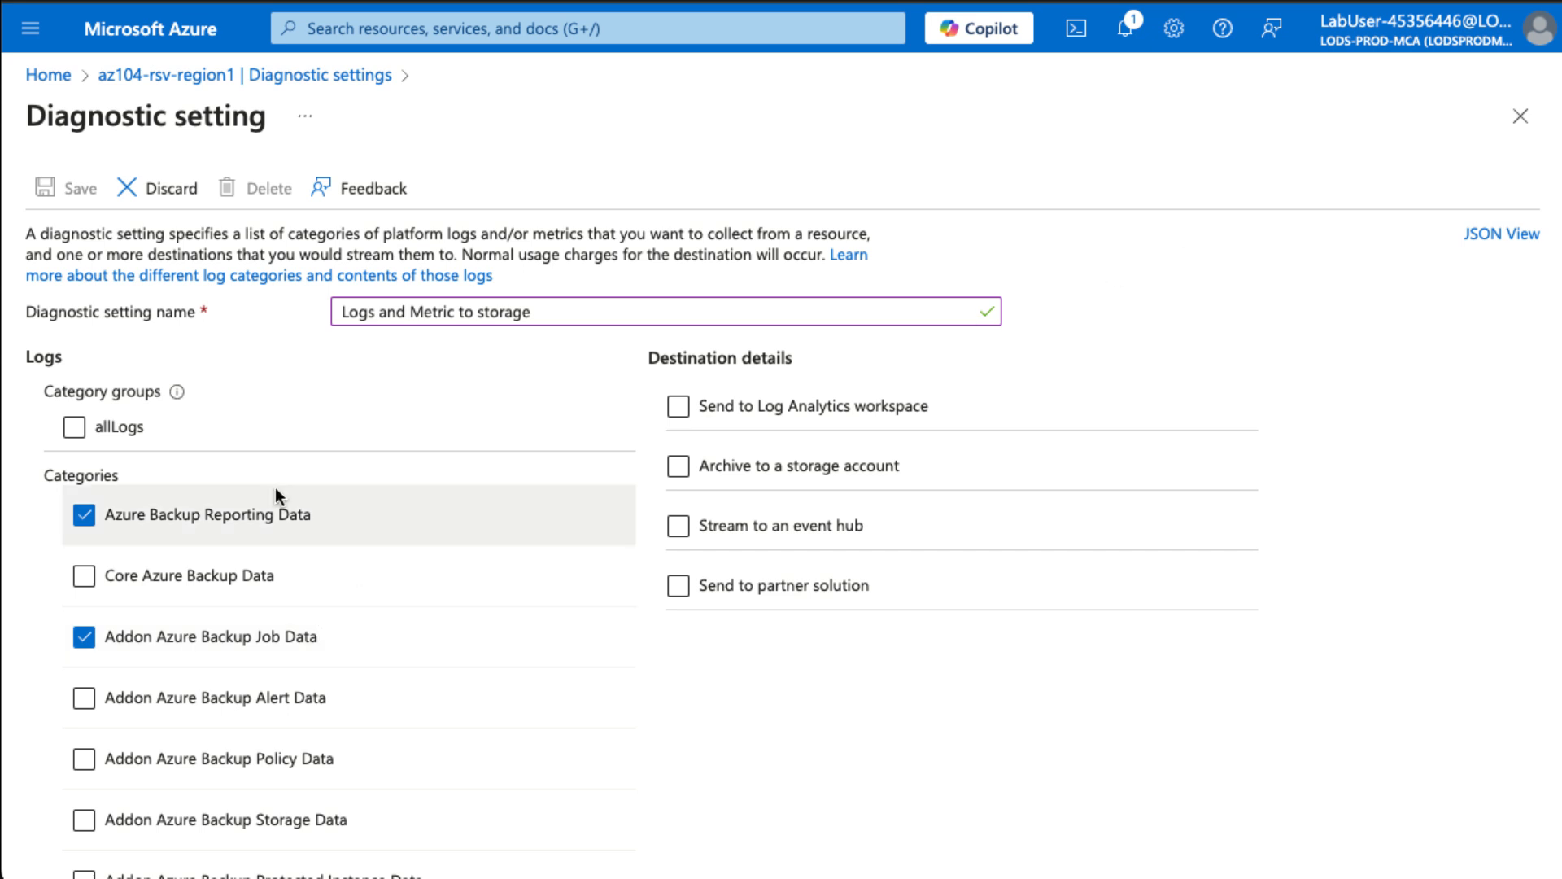
- Archive the setting's data to a storage account and save it
left_click(695, 469)
left_click(678, 469)
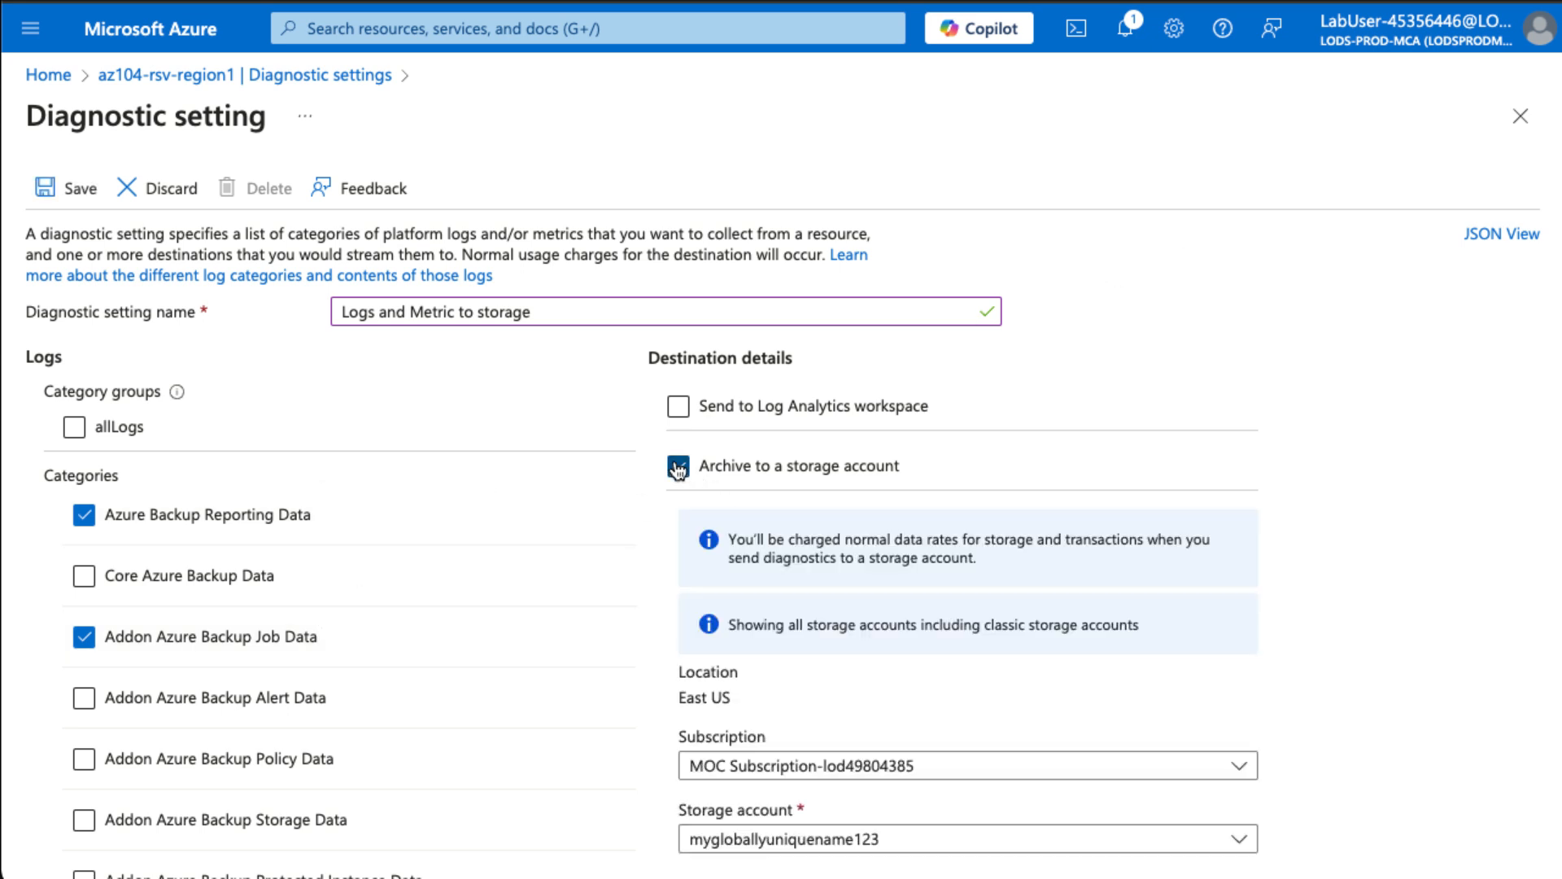
scroll(827, 618, "down", 3)
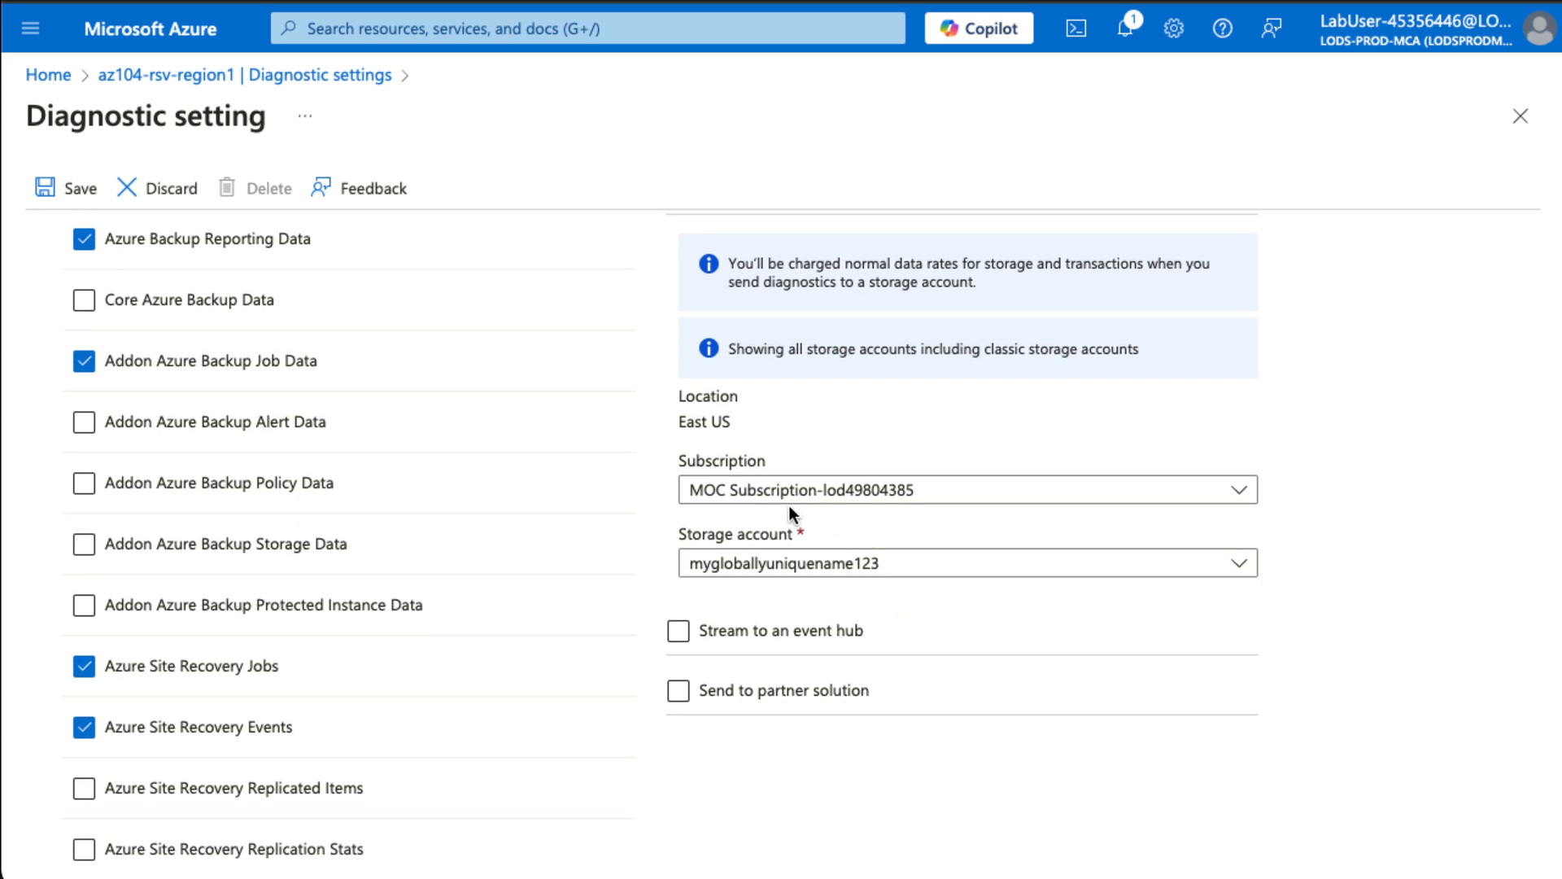
left_click(80, 191)
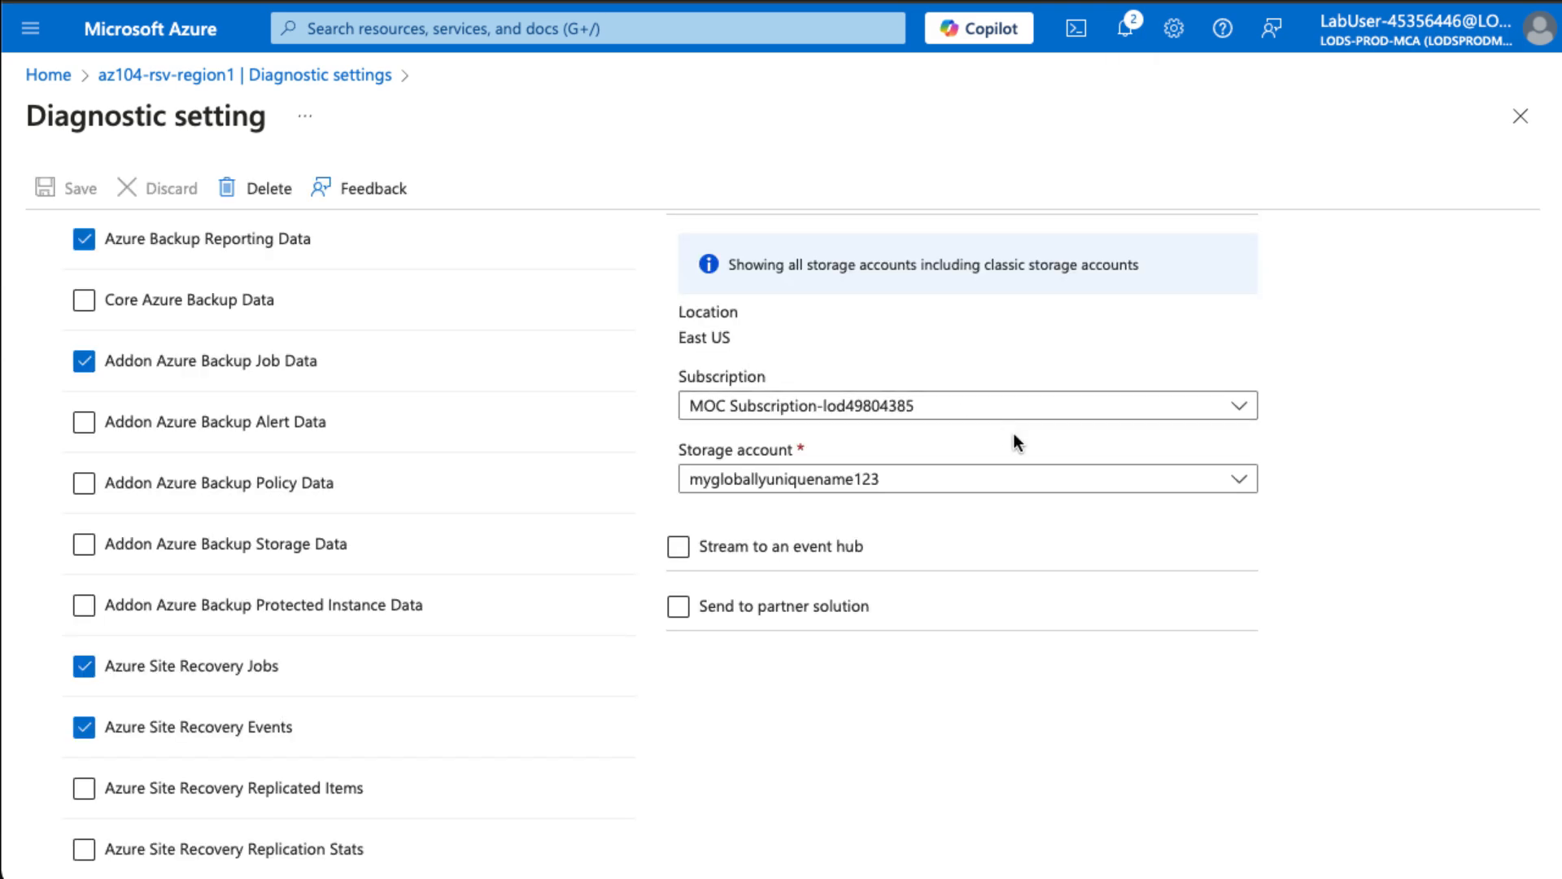
left_click(187, 84)
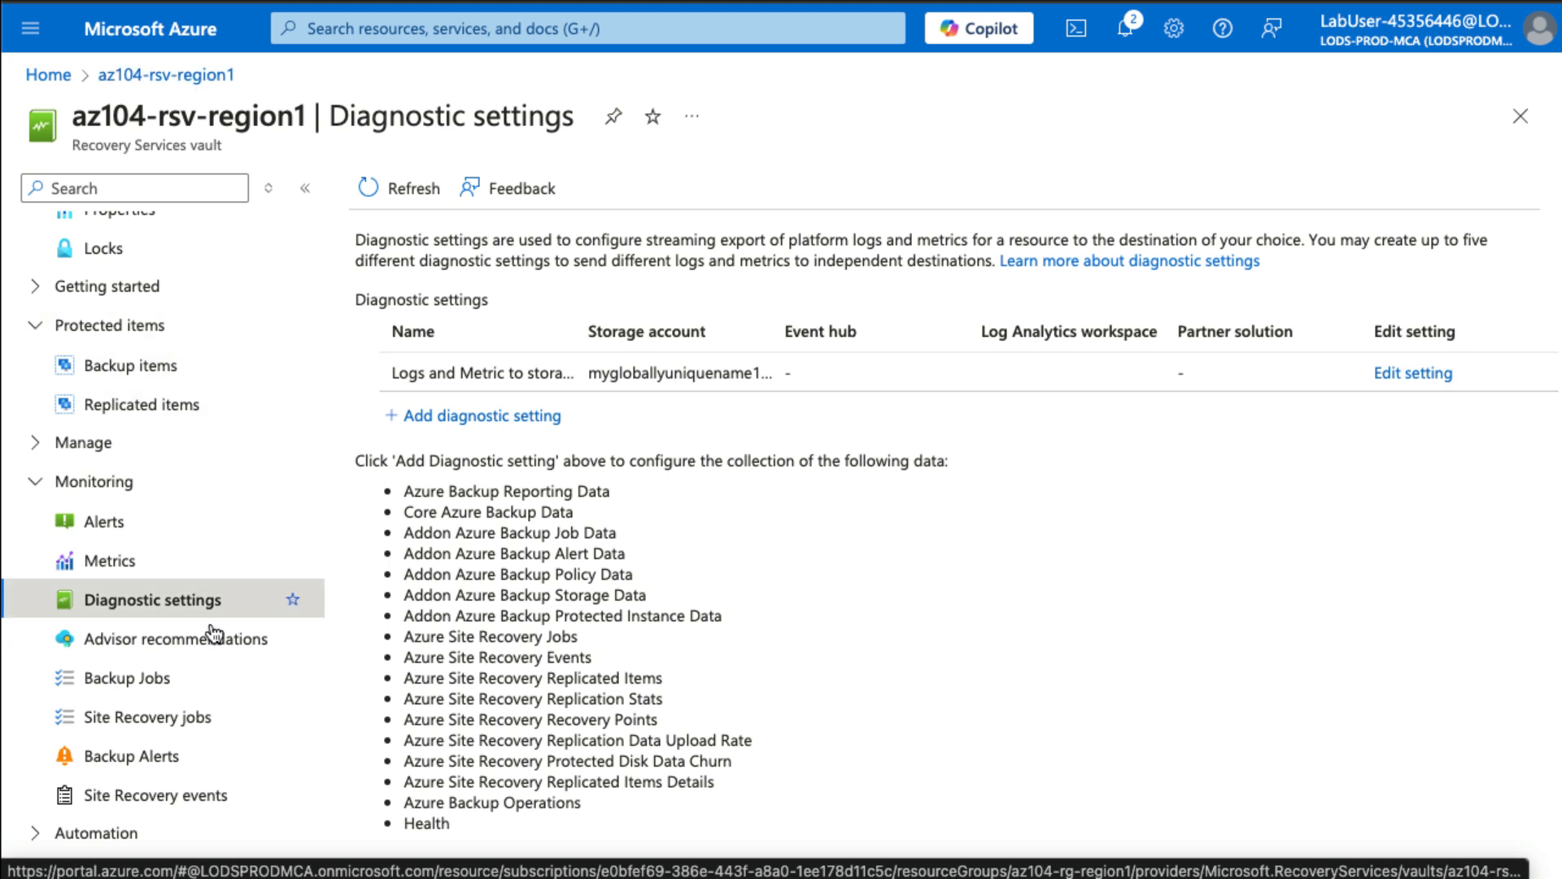
- Inspect the running az104-10-vm0 backup job, still at the snapshot stage, then return to the jobs list
left_click(155, 676)
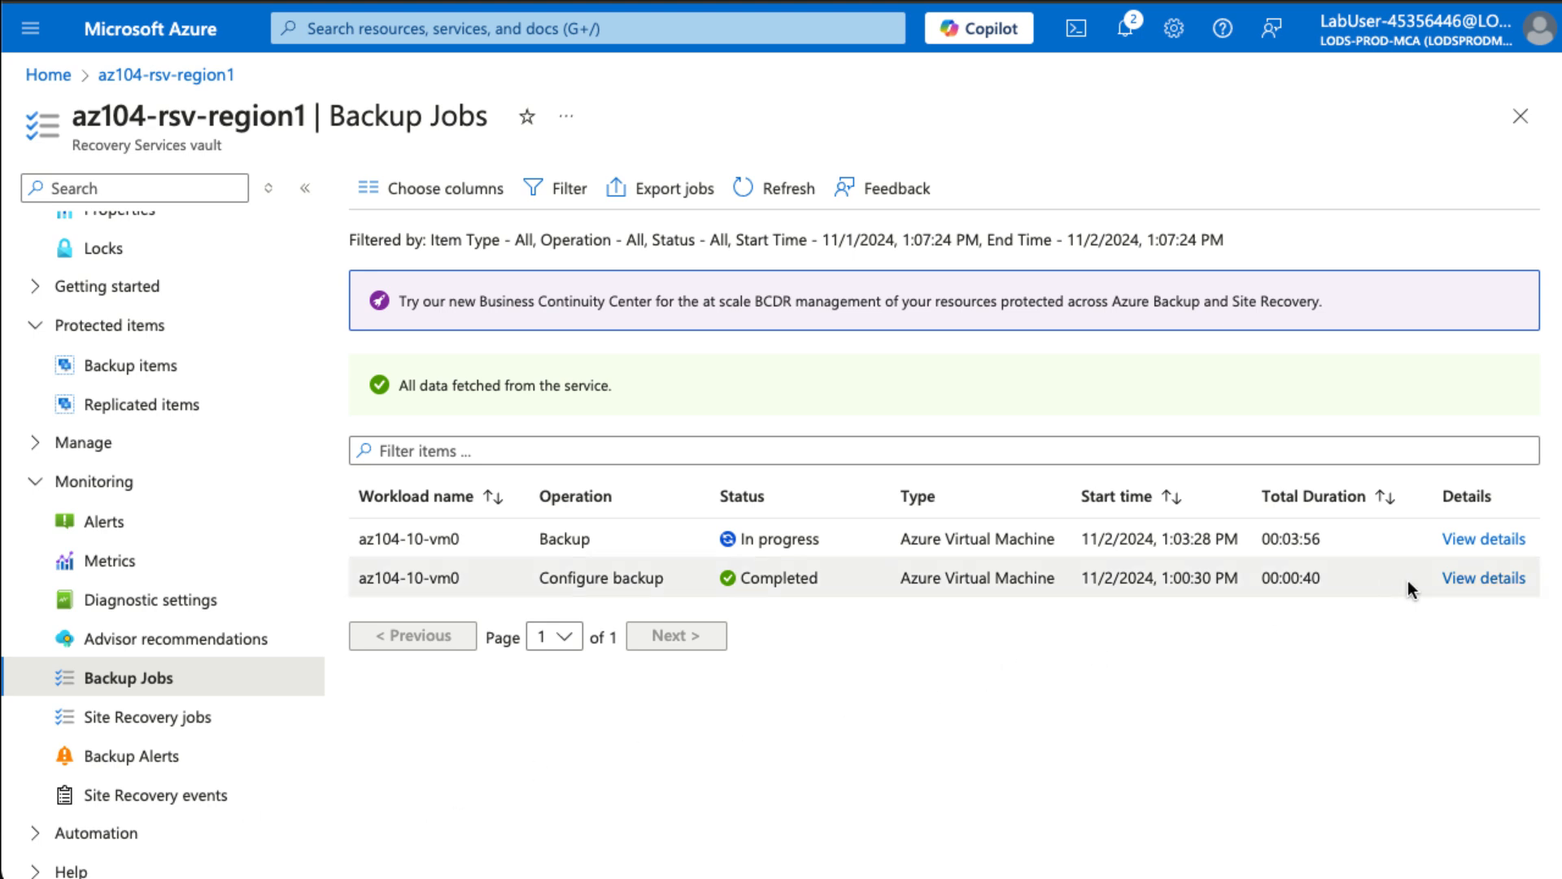
left_click(1481, 540)
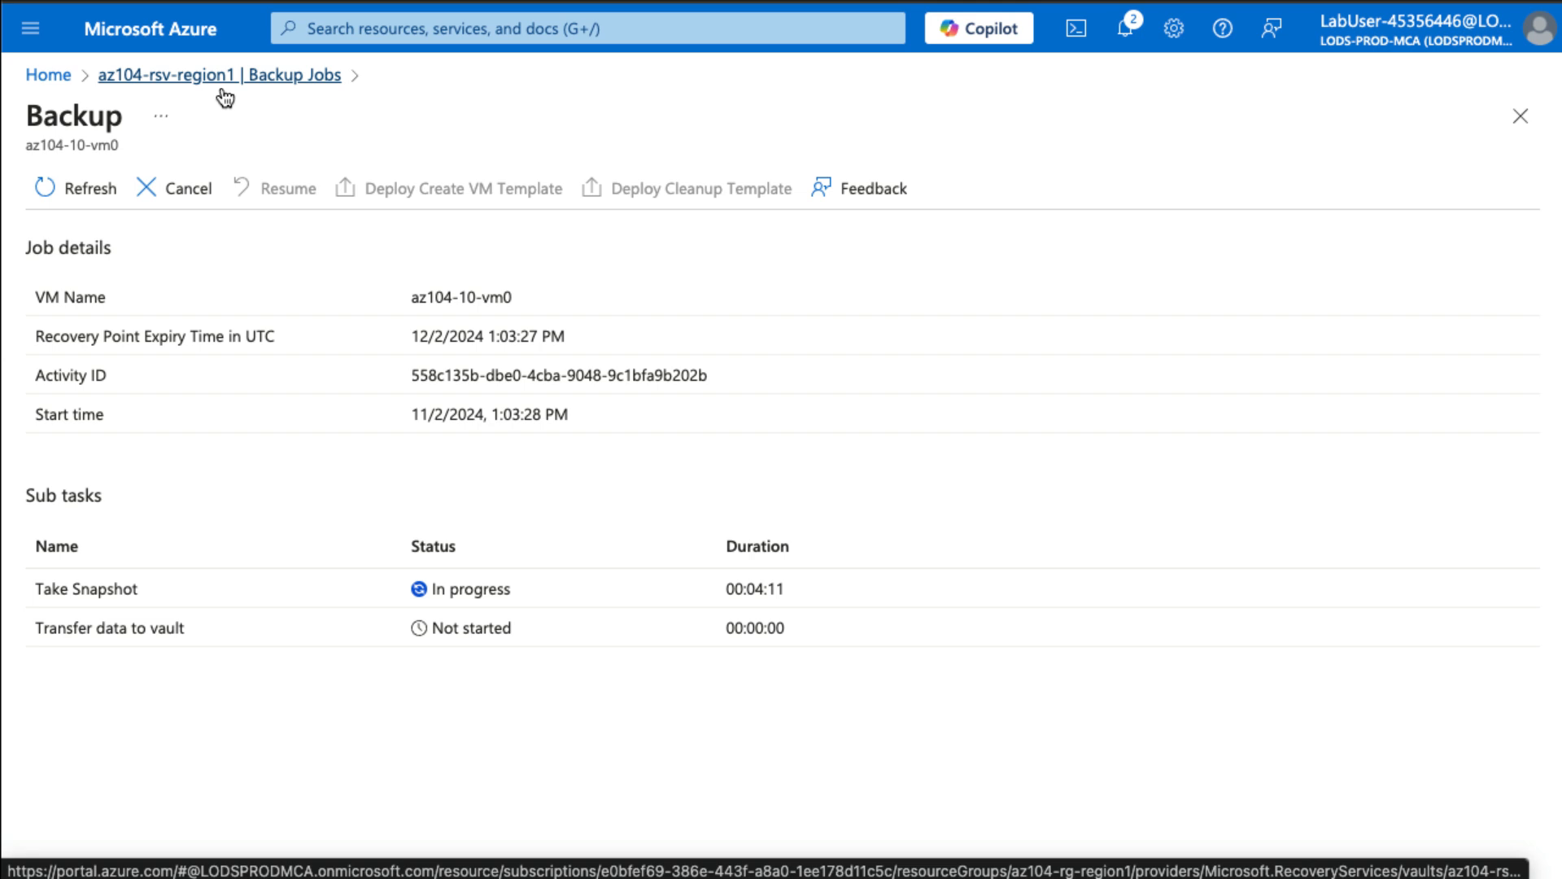
left_click(148, 93)
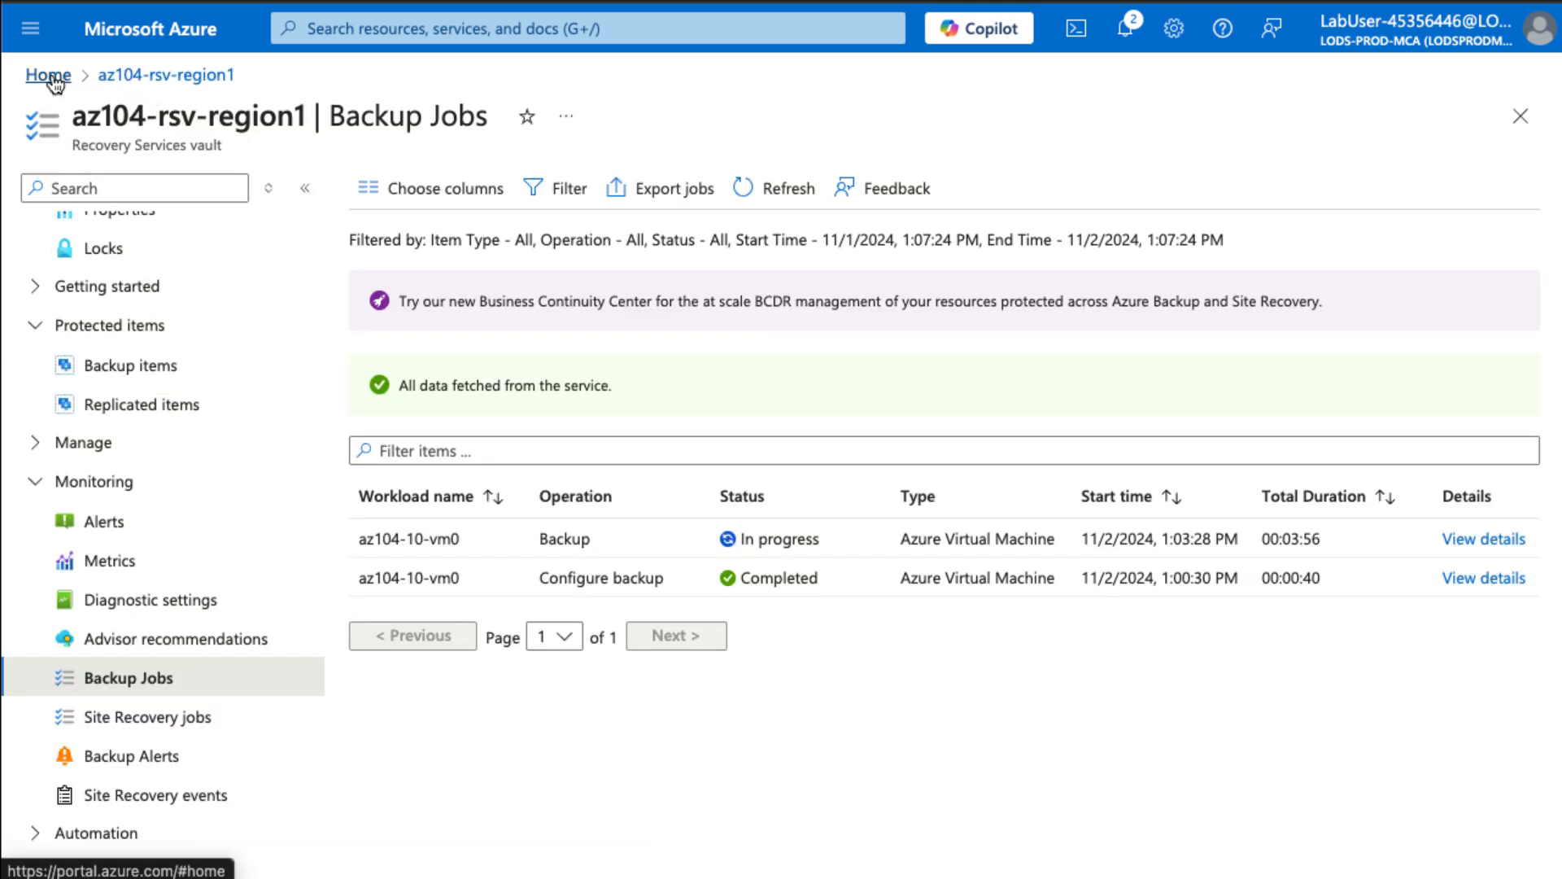
left_click(352, 31)
- Start a new Recovery Services vault in a new resource group az104-rg-region2
left_click(453, 335)
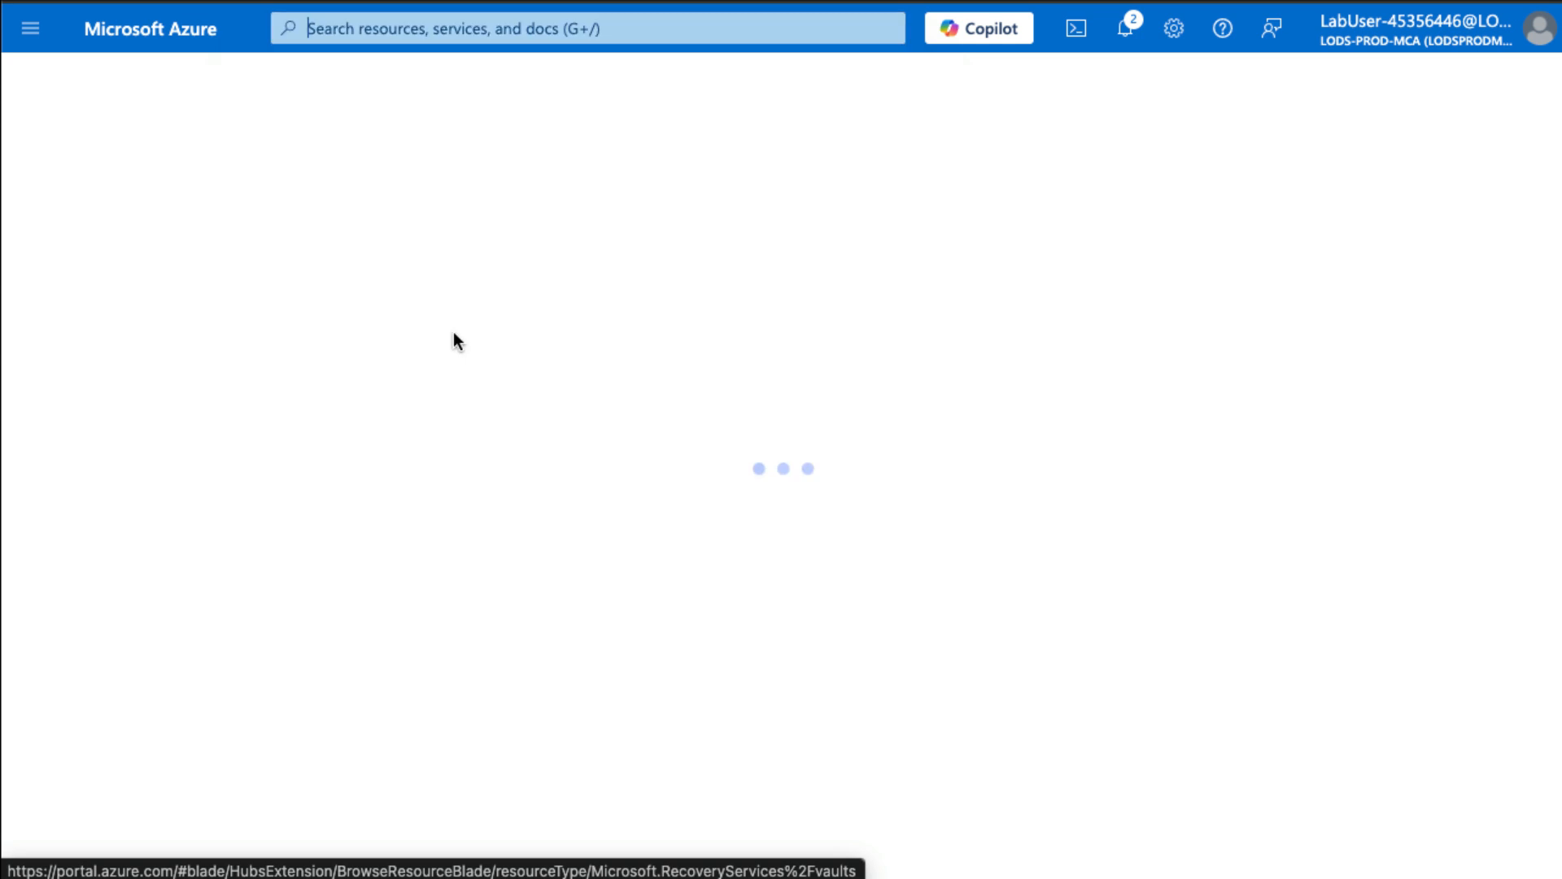
left_click(106, 188)
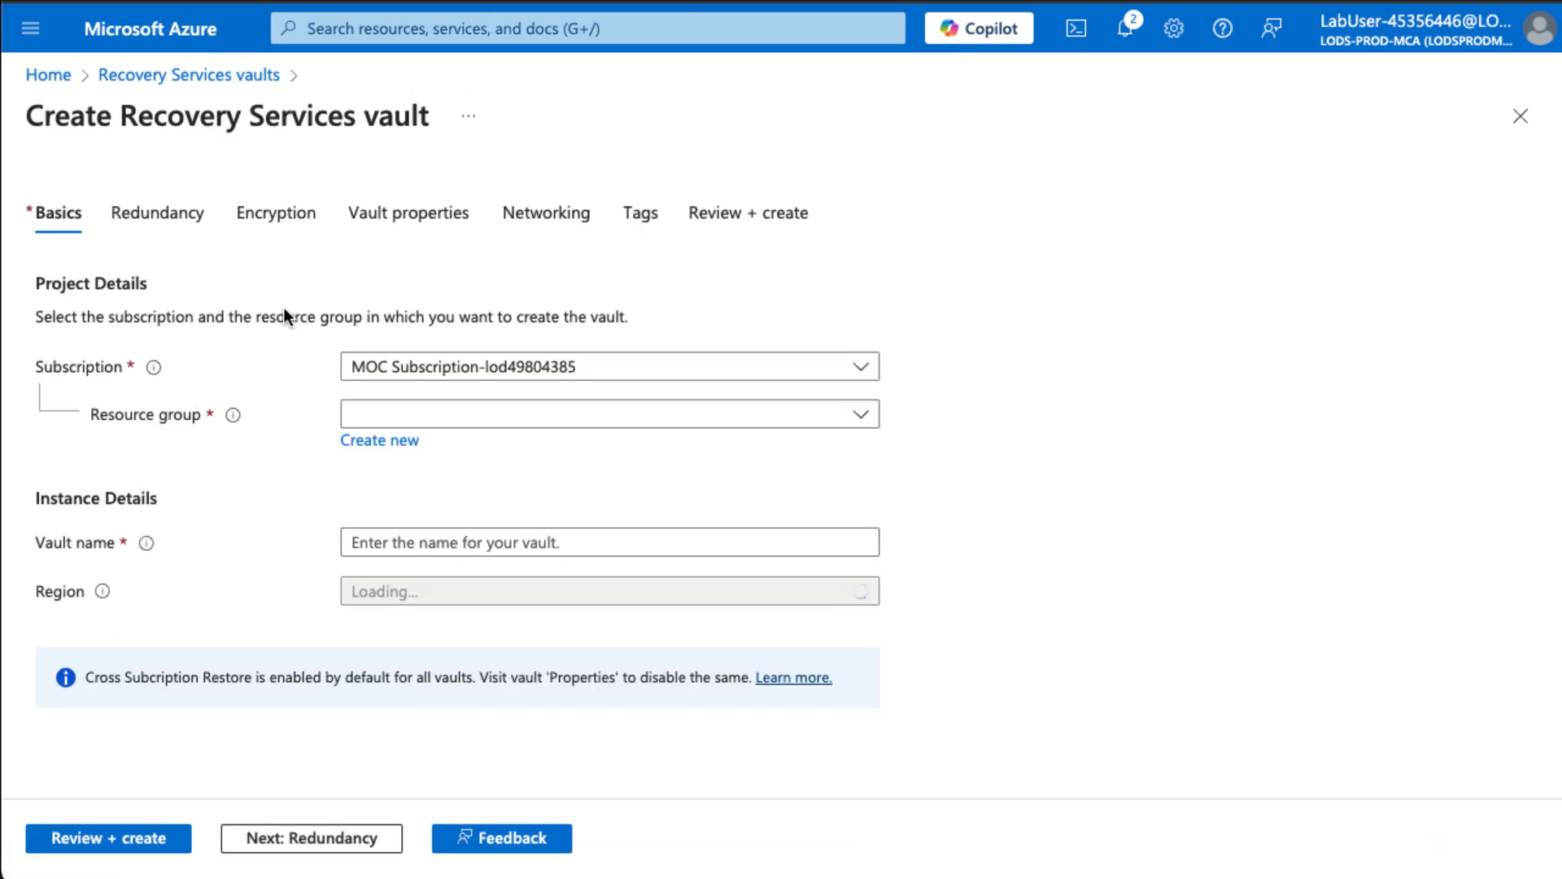
left_click(414, 420)
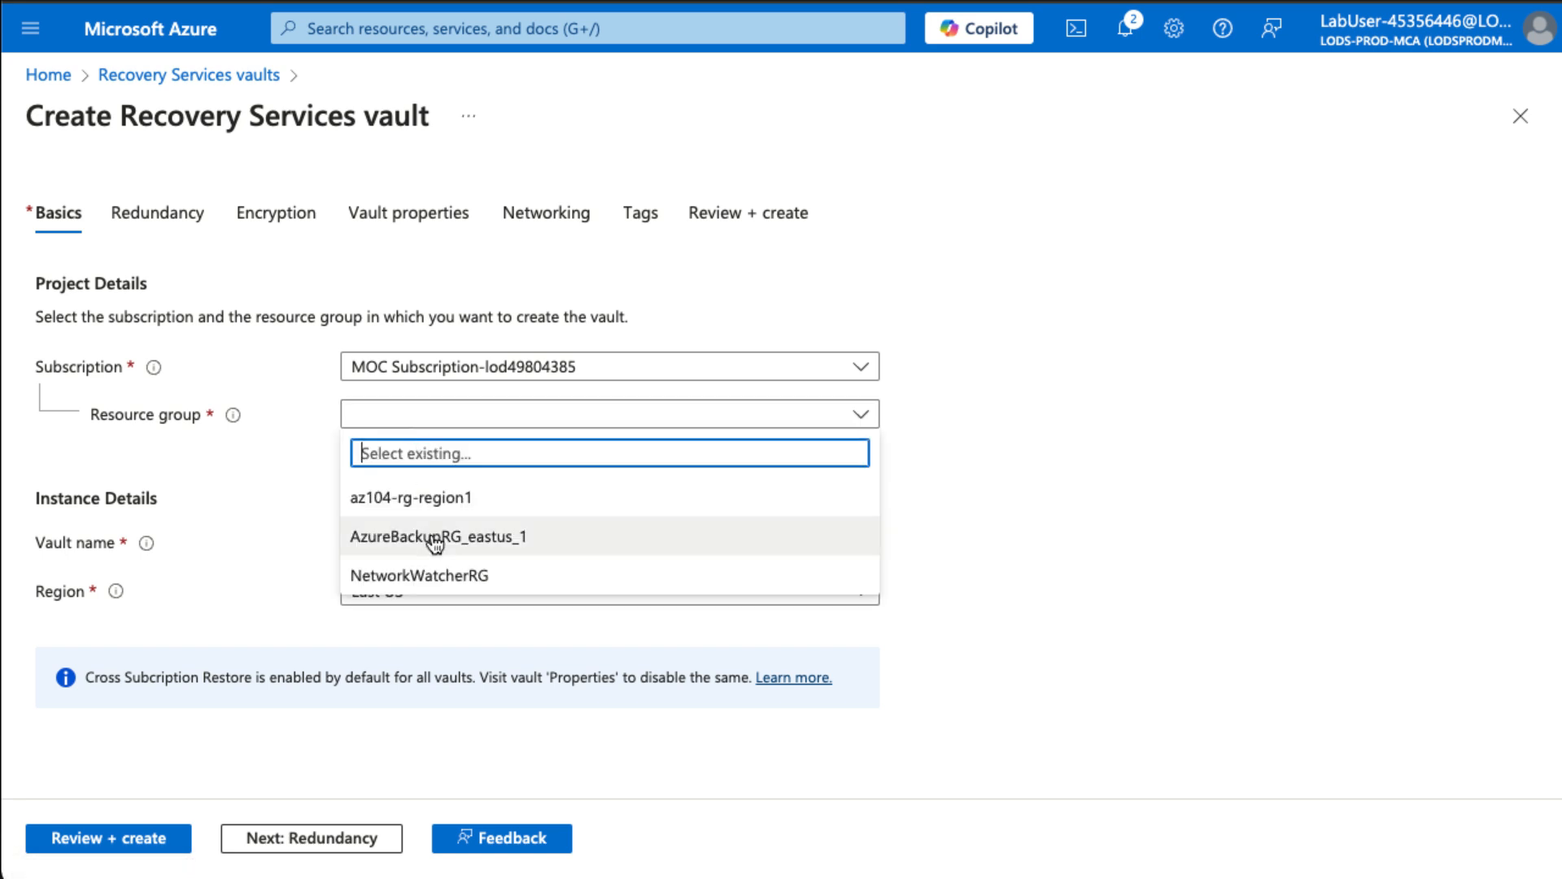
left_click(282, 464)
left_click(397, 440)
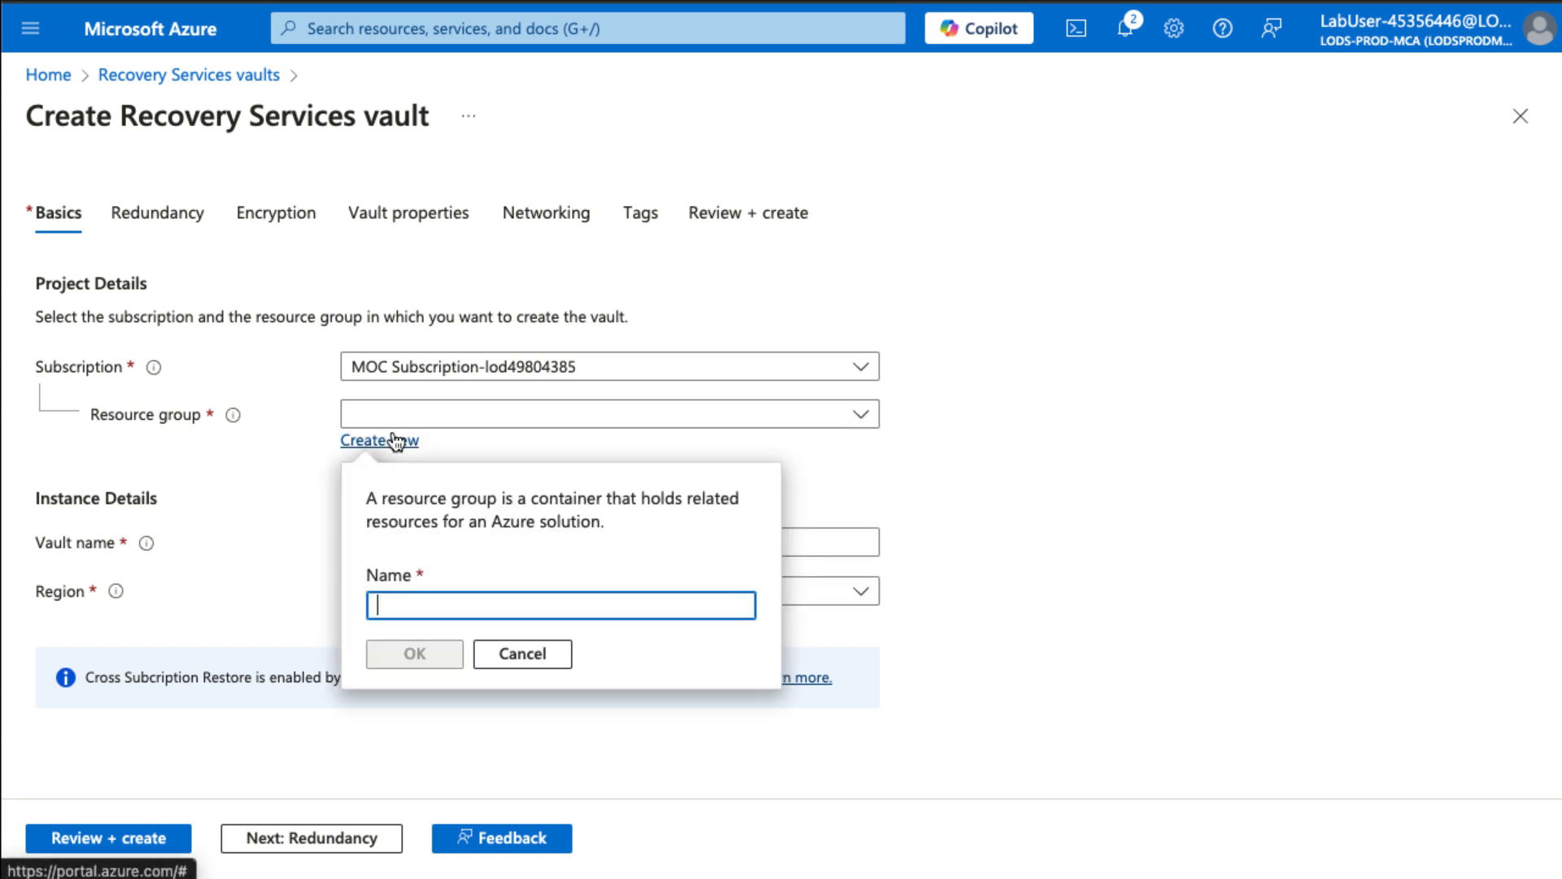
type("az10")
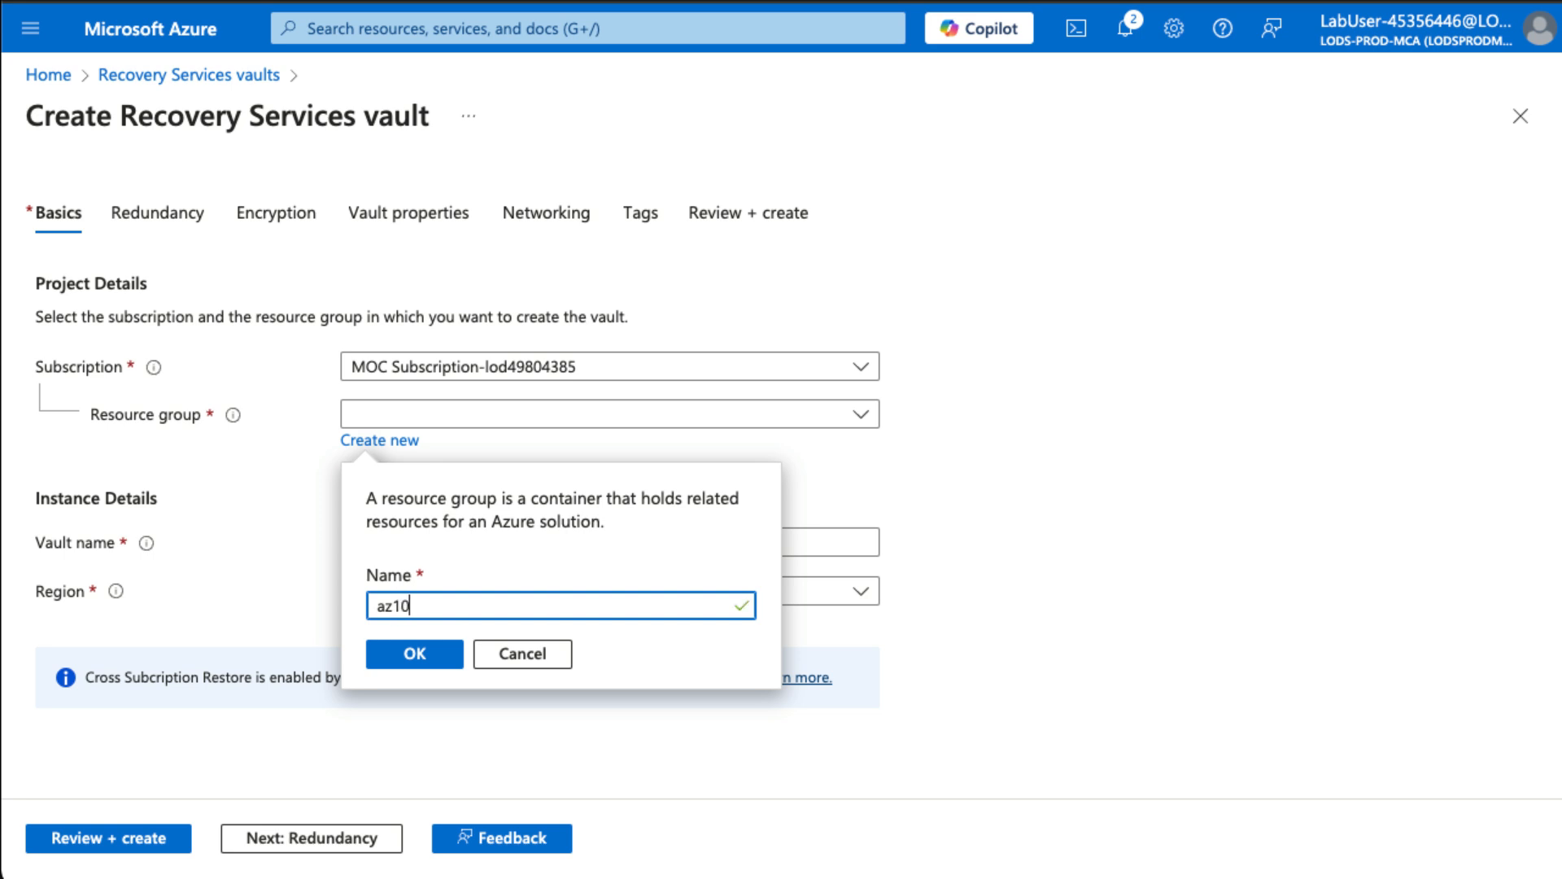
type("4-rg-region2")
left_click(411, 656)
- Name the vault az104-rsv-region2, place it in West US, and create it
left_click(439, 542)
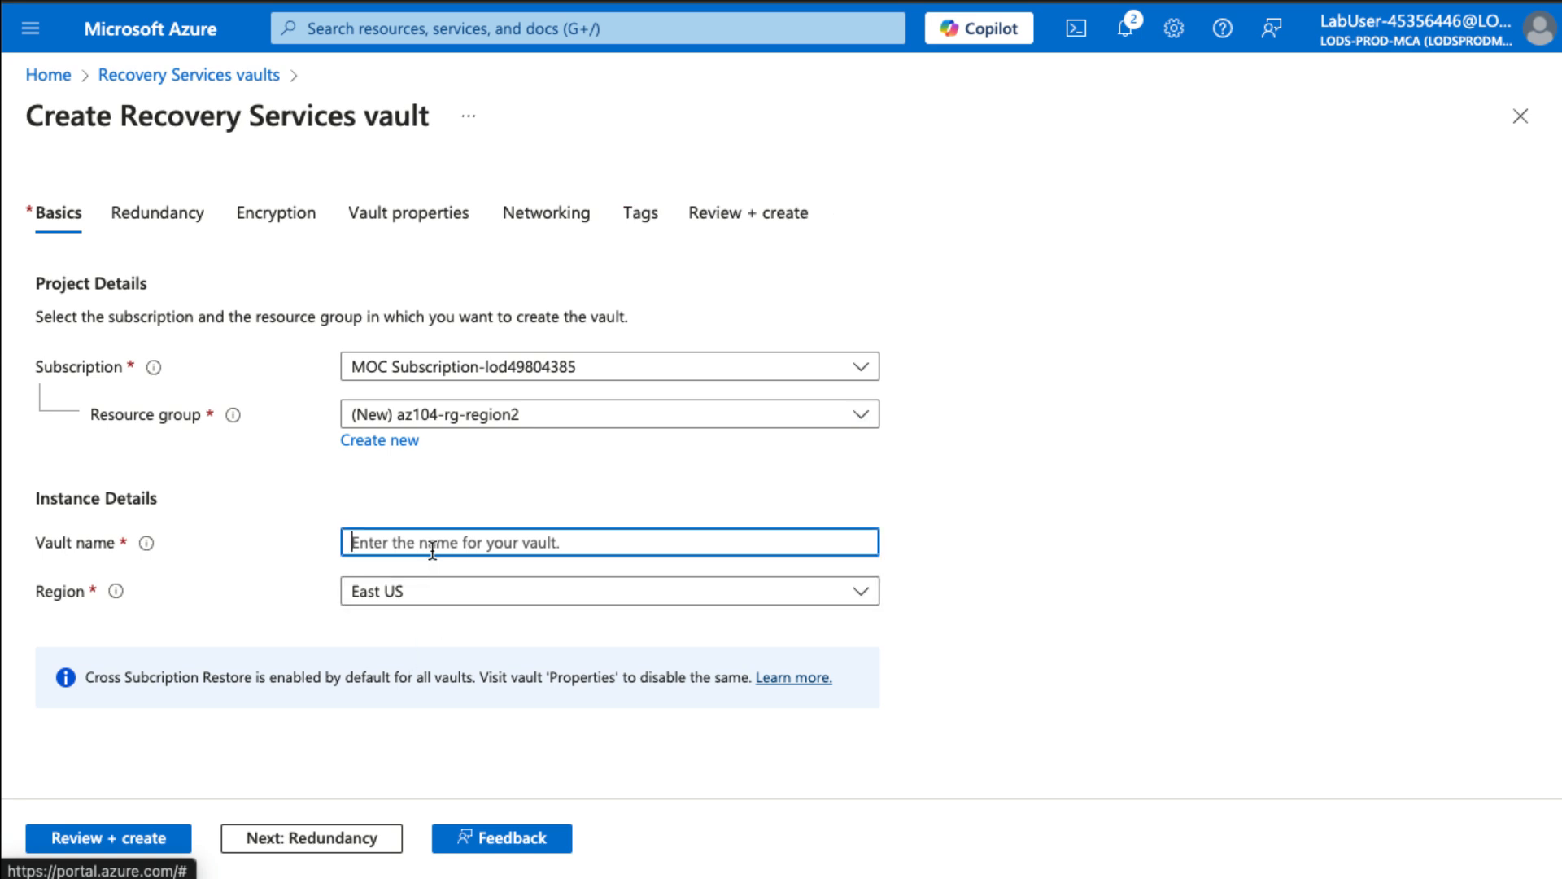
type("az10")
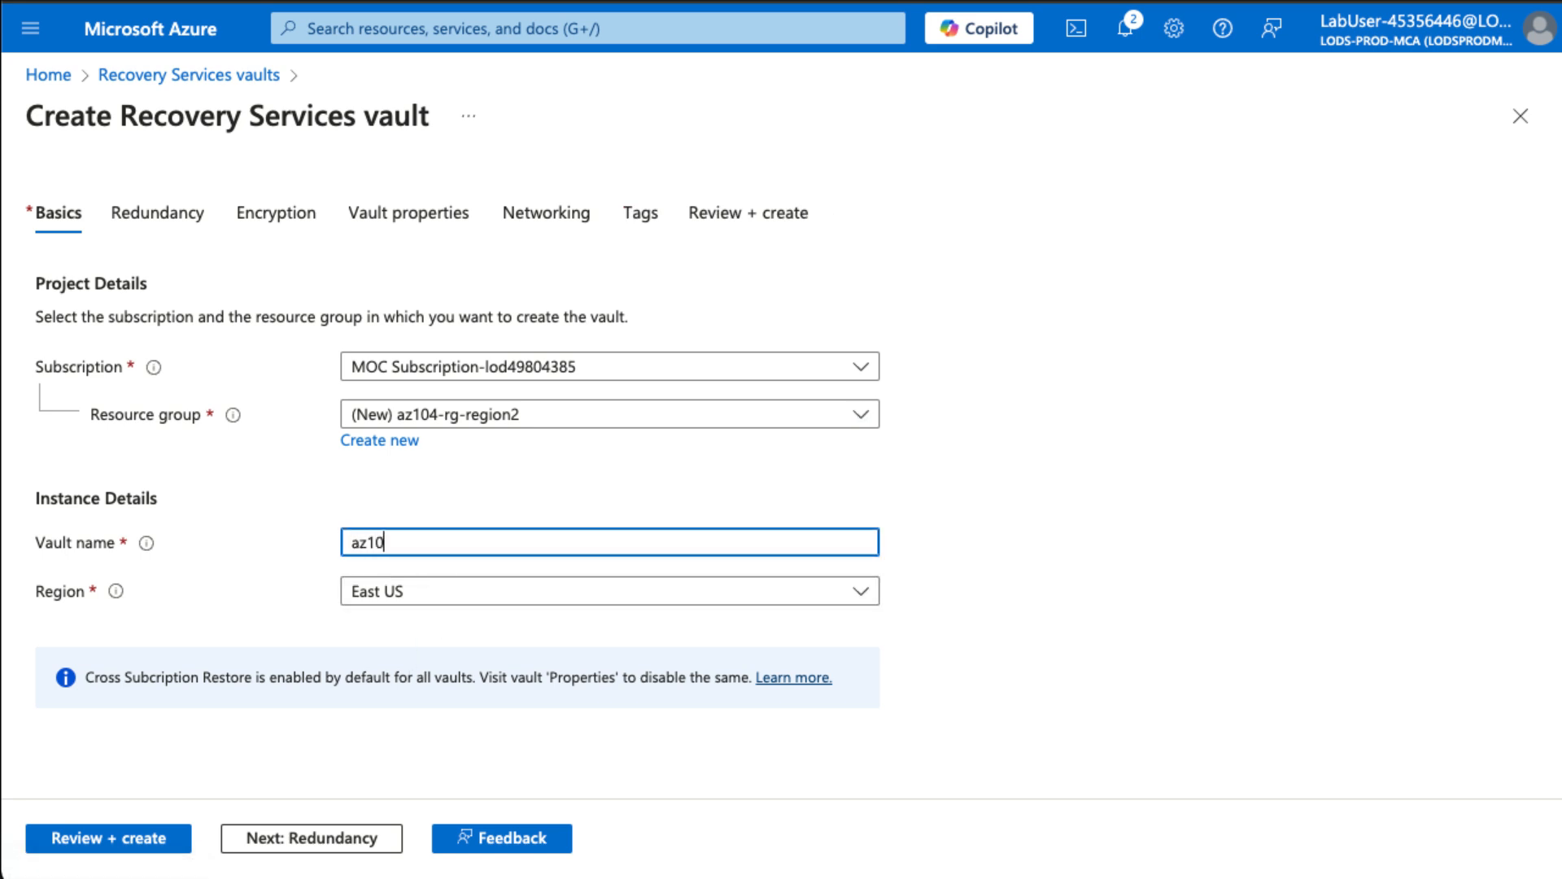
type("4-rsv-region2")
key("Tab")
left_click(594, 602)
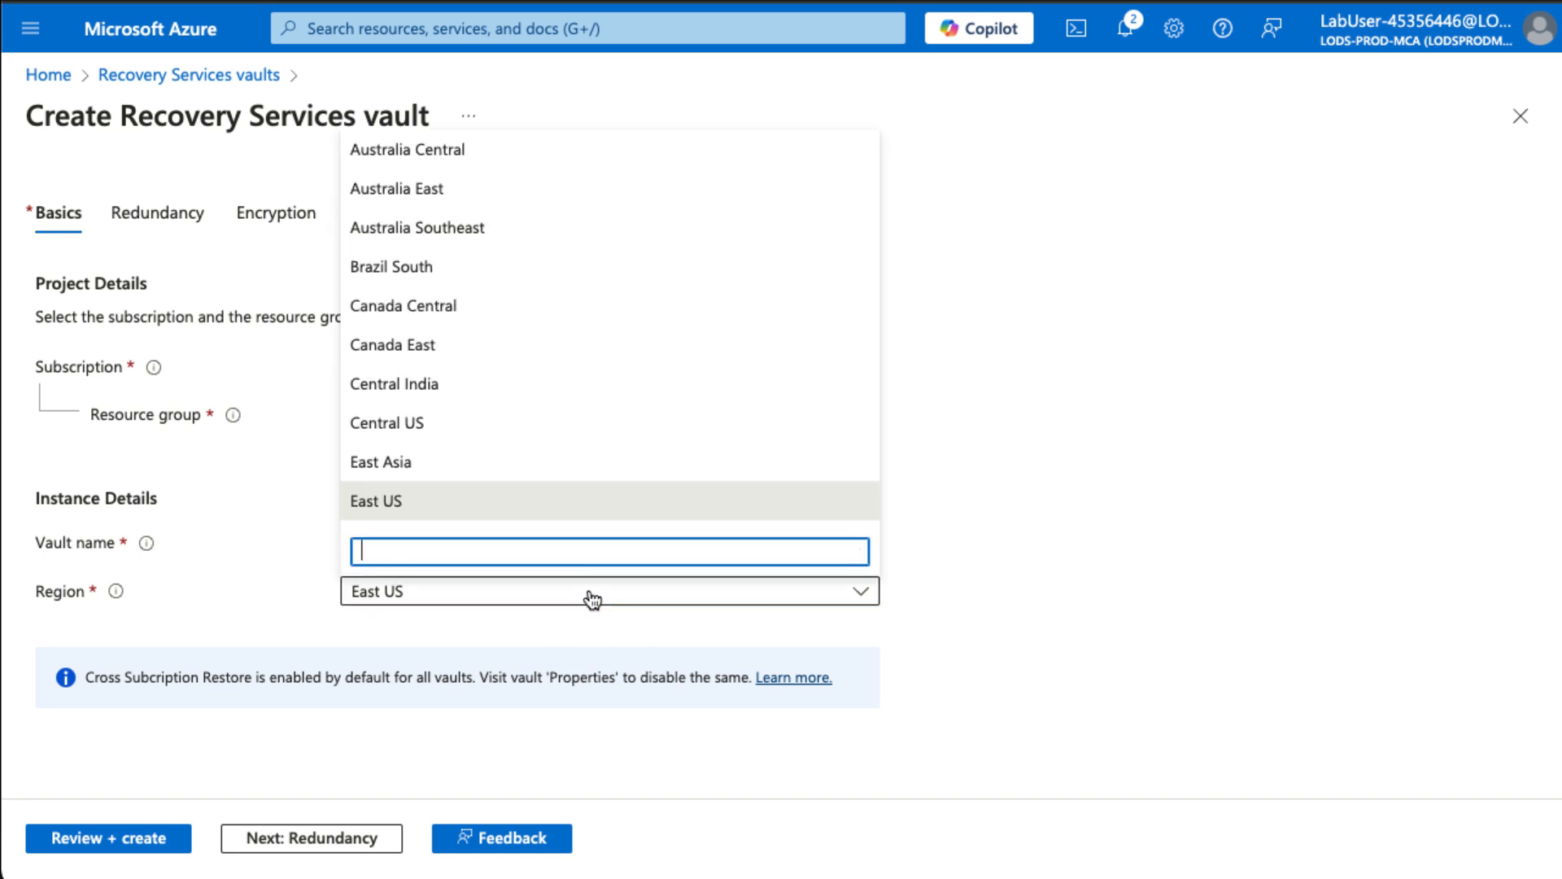
scroll(589, 431, "down", 6)
scroll(592, 432, "down", 7)
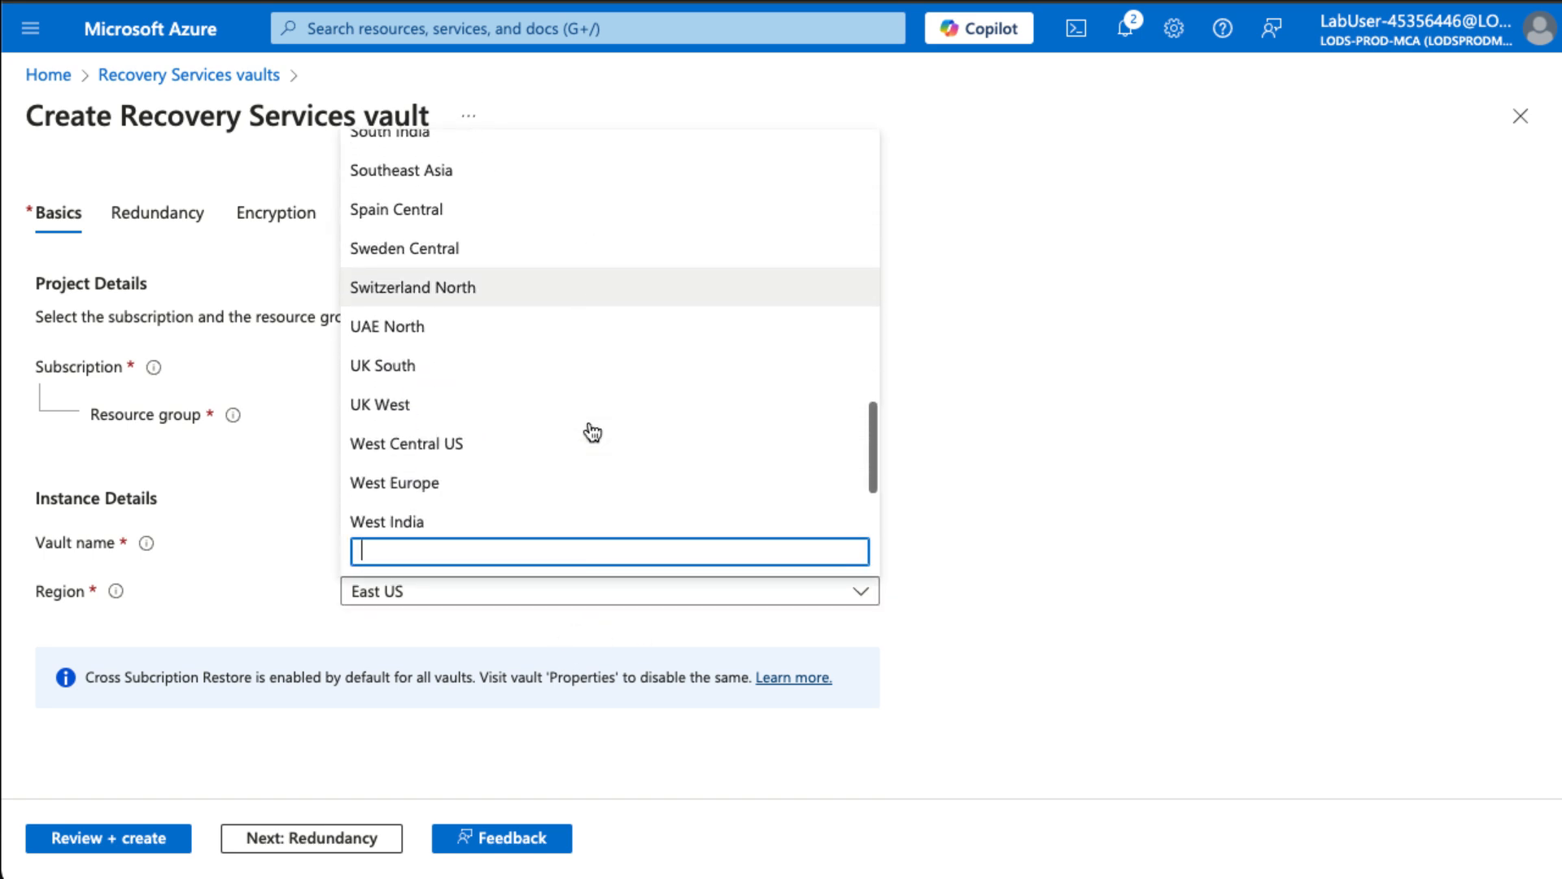
left_click(525, 472)
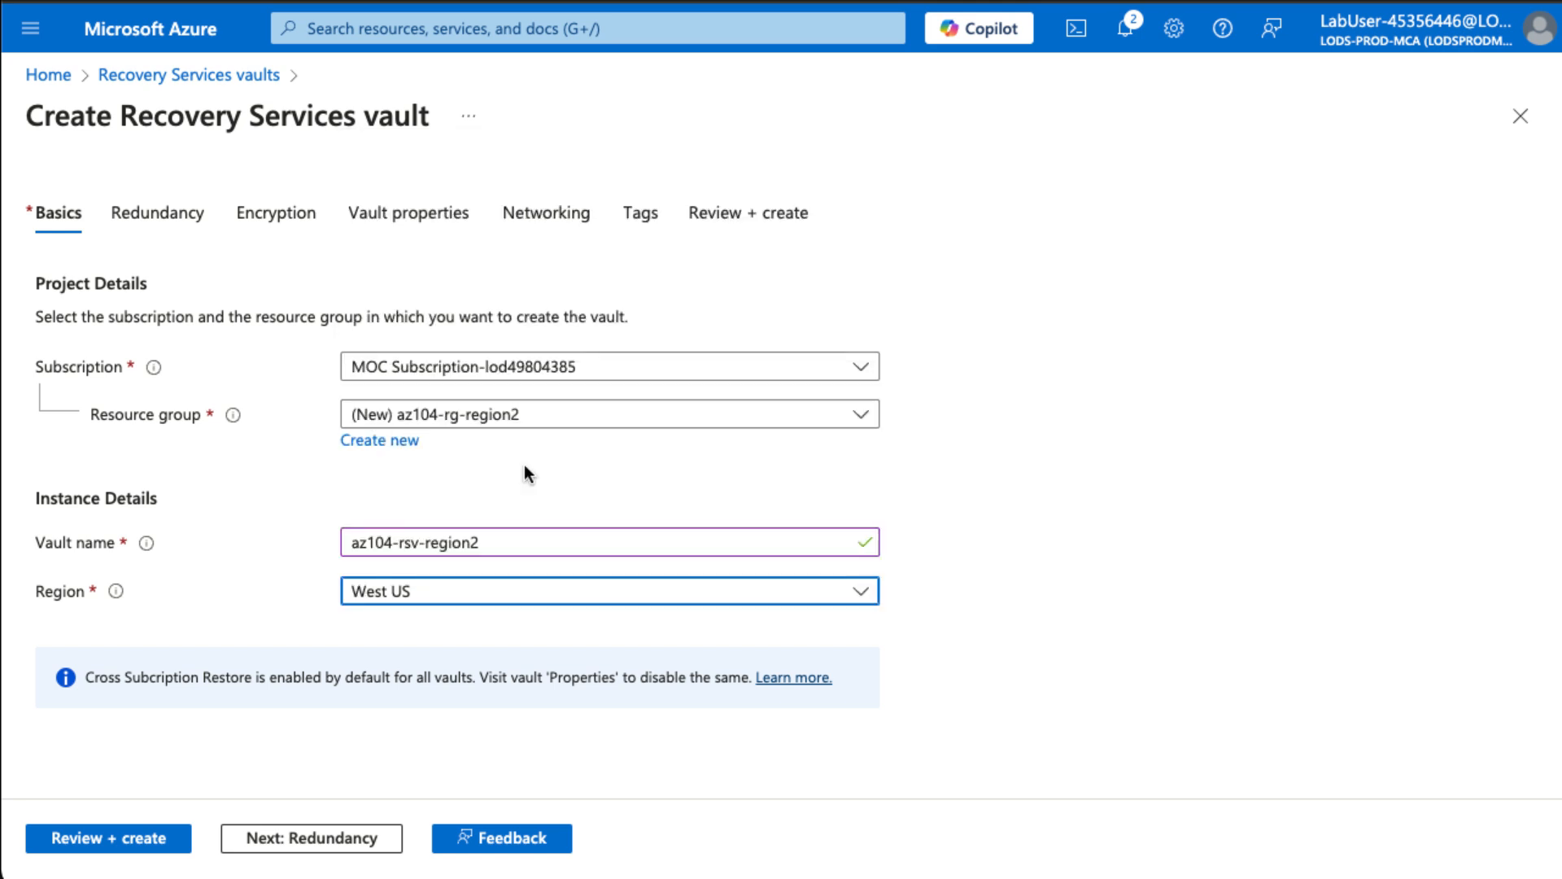
left_click(173, 839)
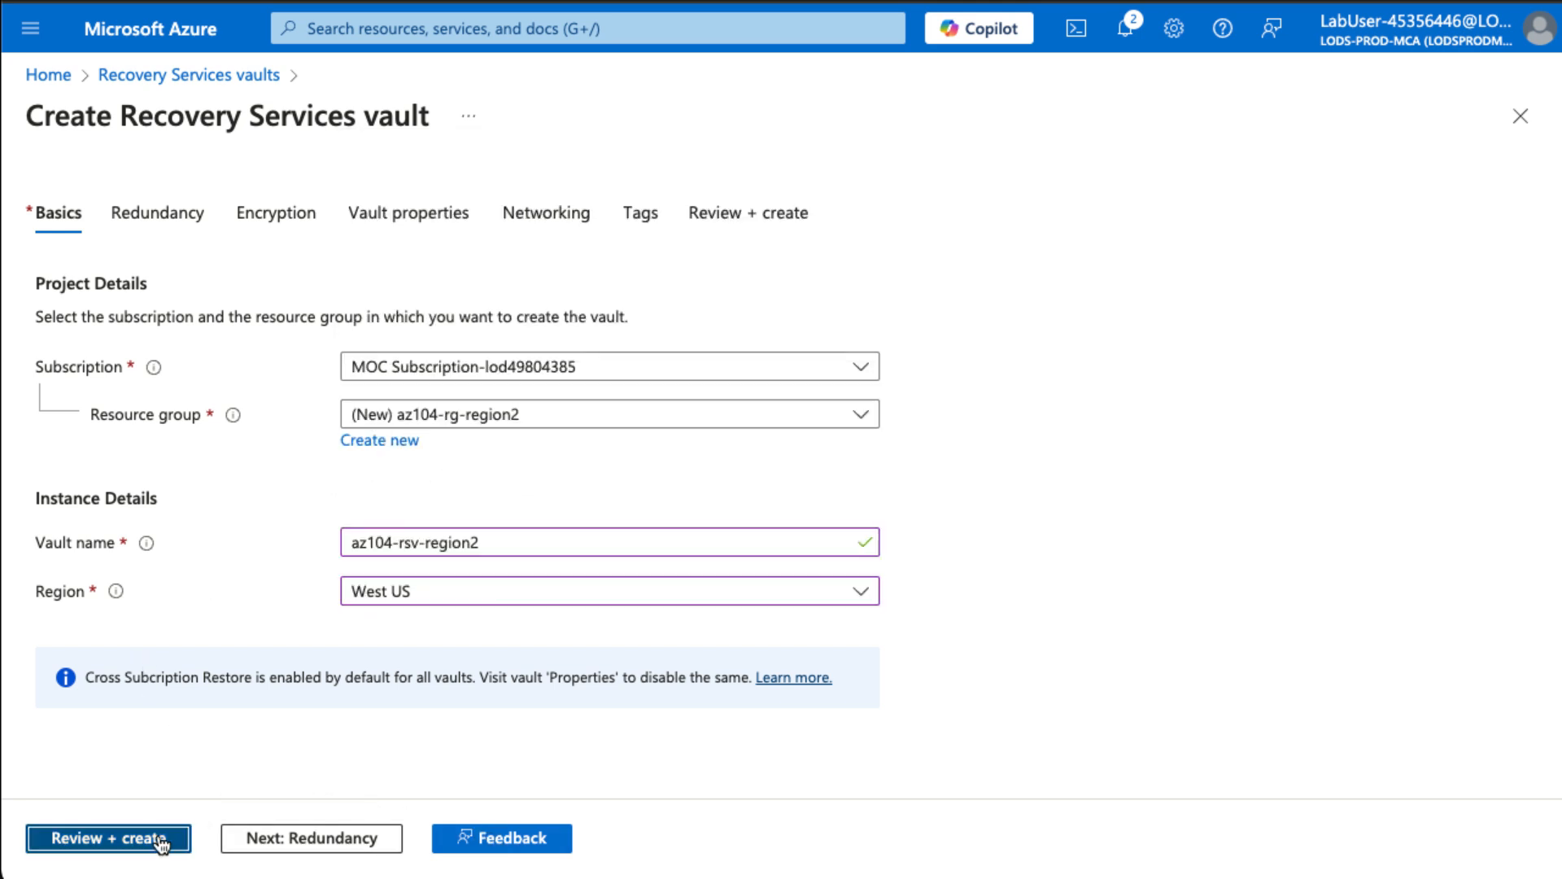
left_click(54, 836)
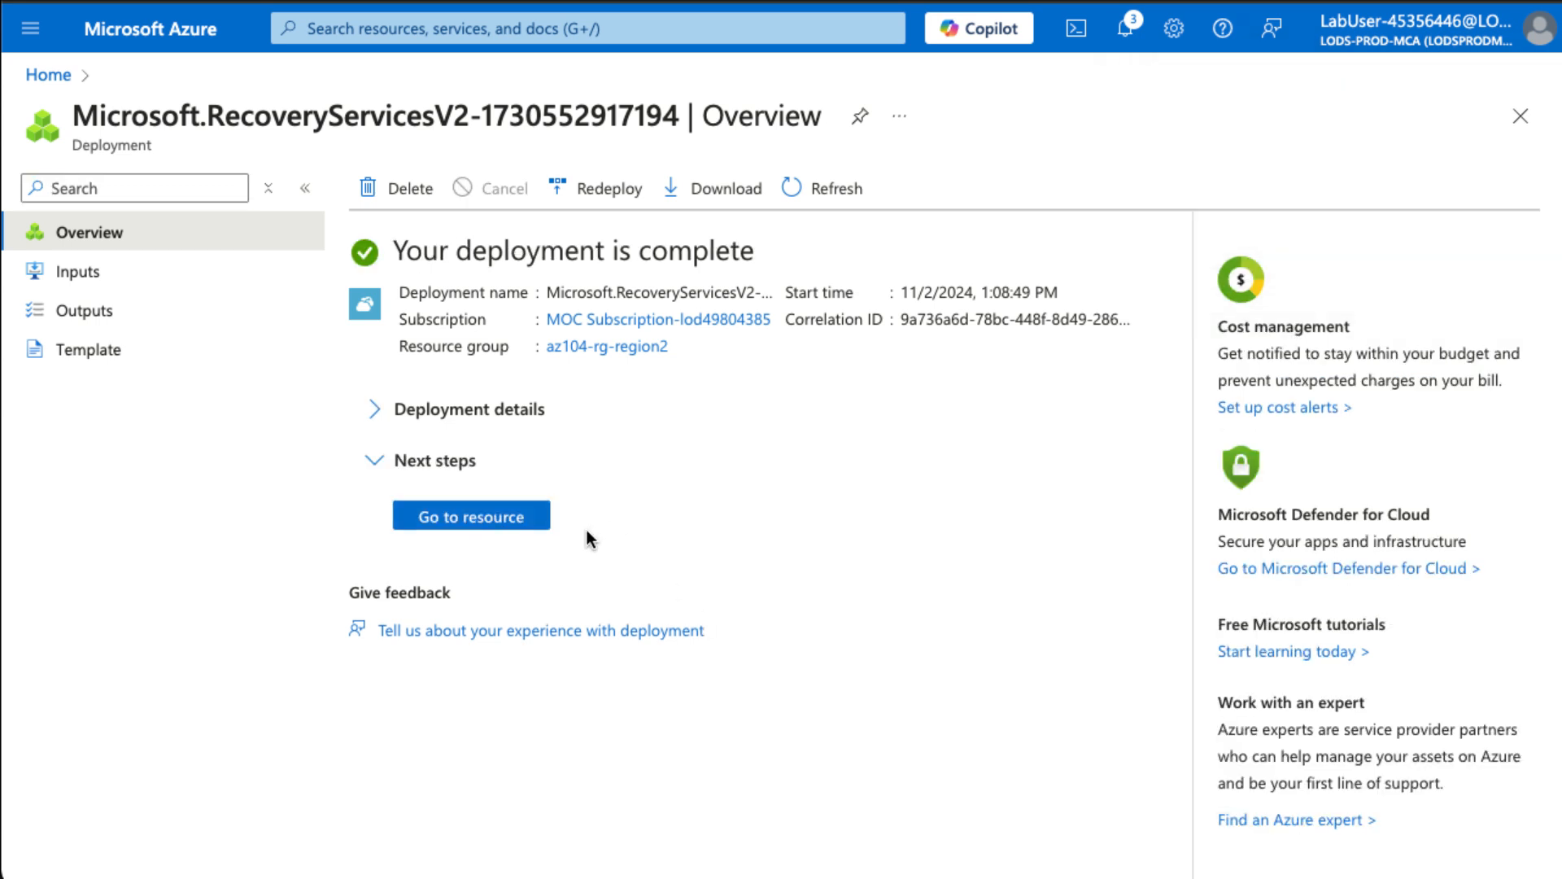
- Go to the newly deployed az104-rsv-region2 vault's Overview page
left_click(505, 524)
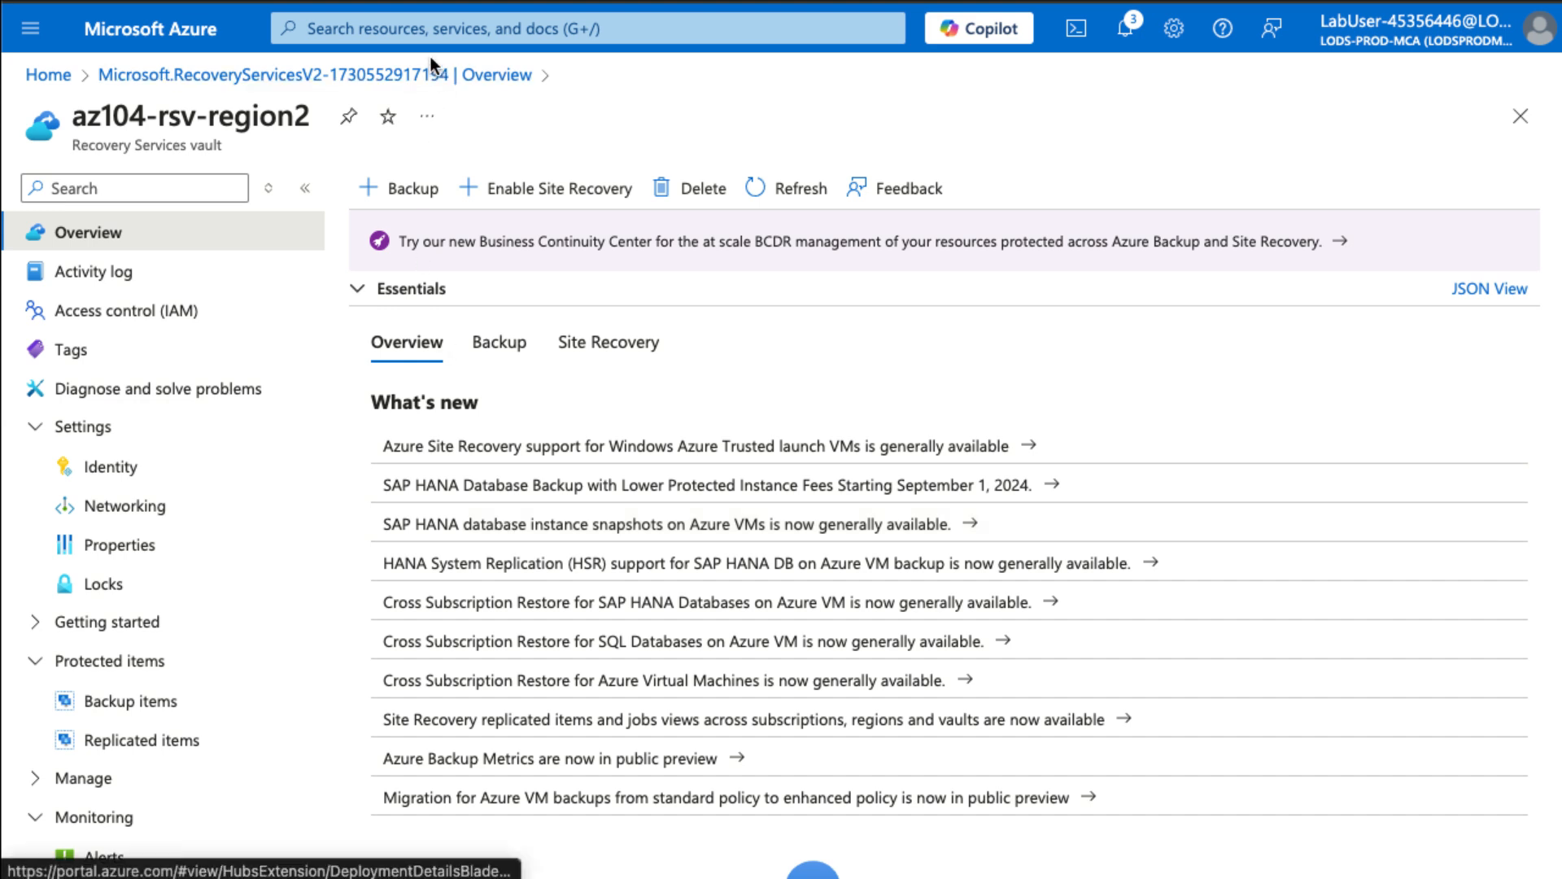
left_click(419, 35)
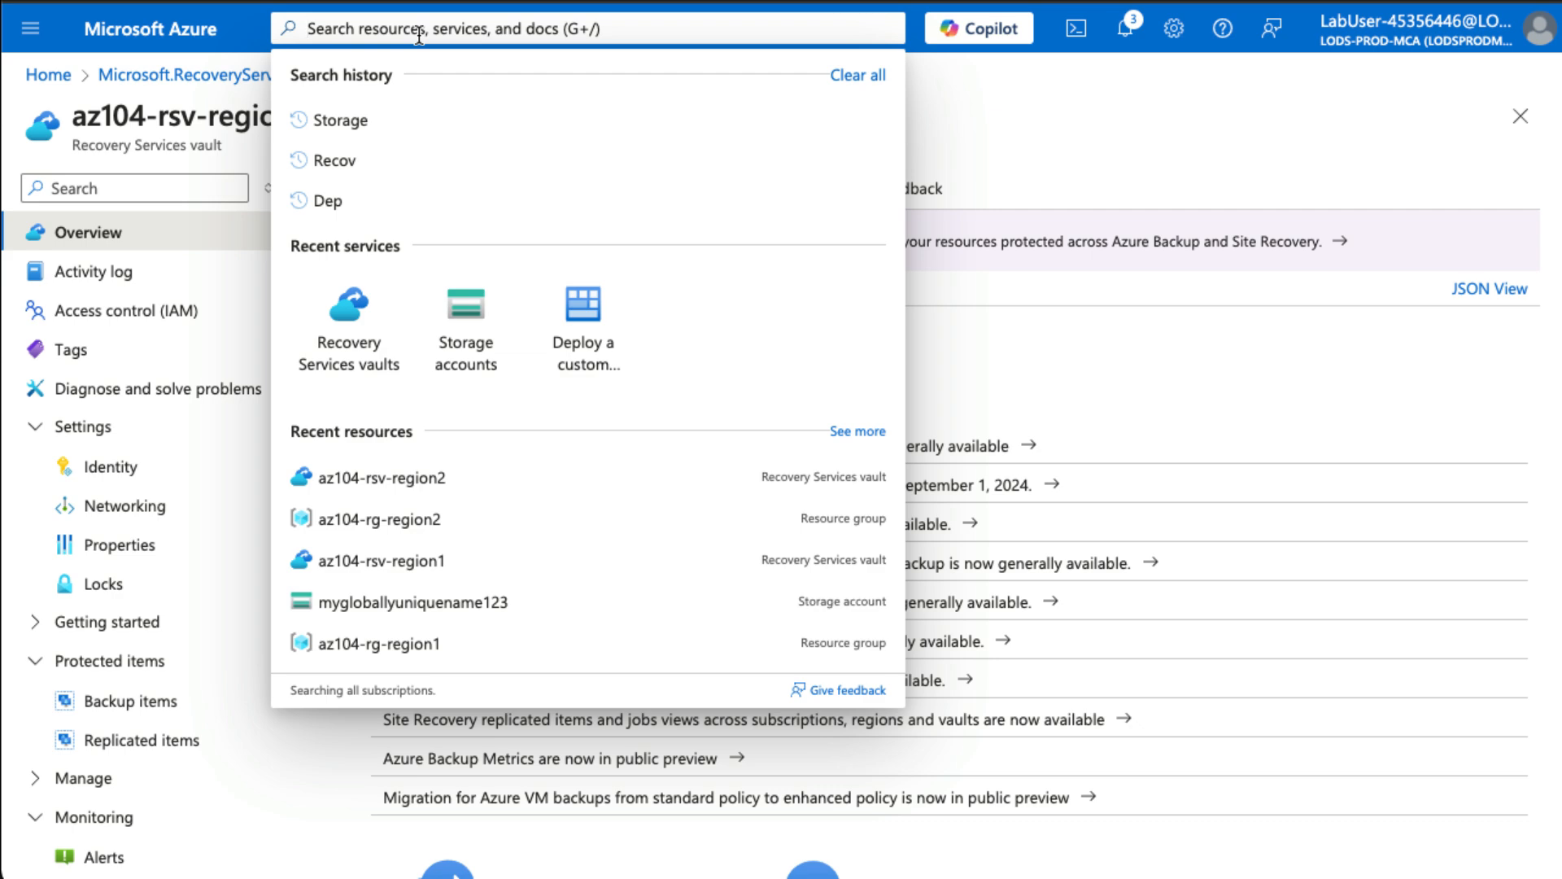
- Search 'vm' and open the az104-10-vm0 virtual machine
type("a")
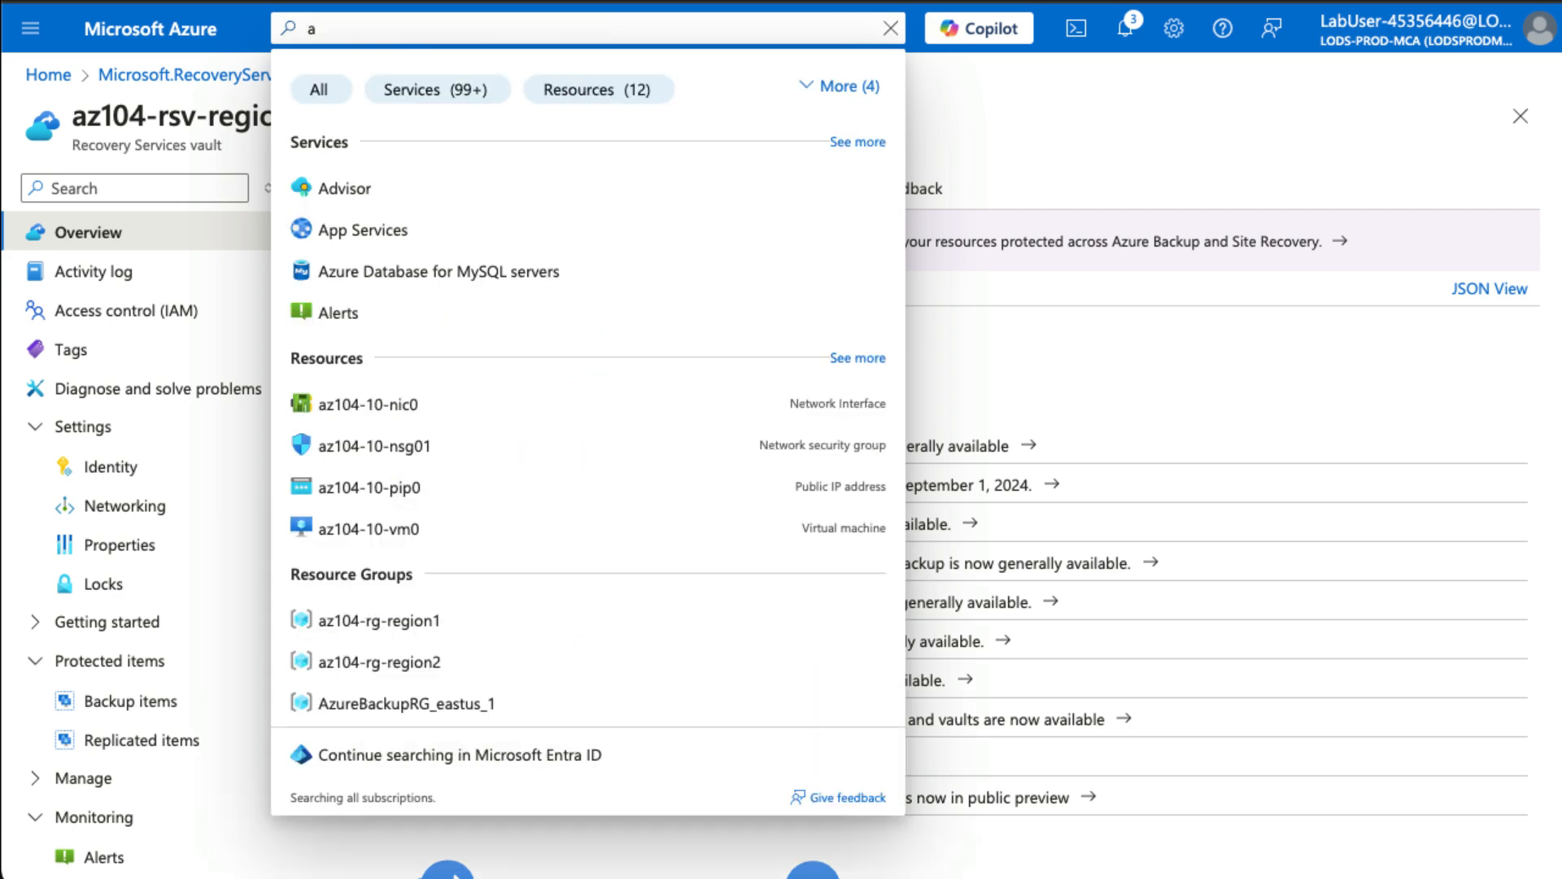
key("BackSpace")
type("vm")
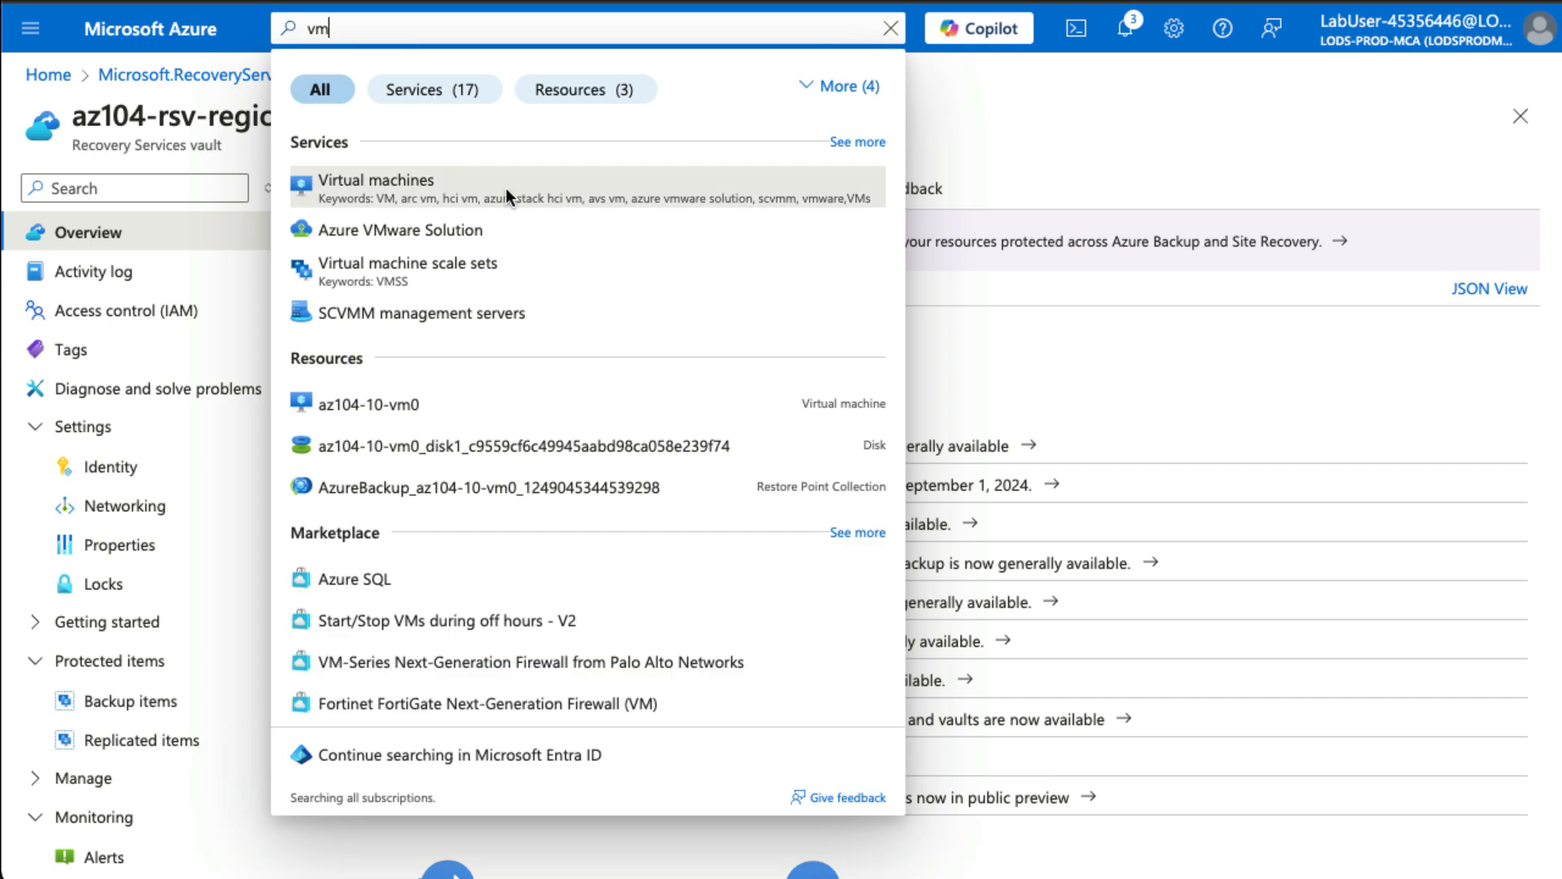
left_click(509, 421)
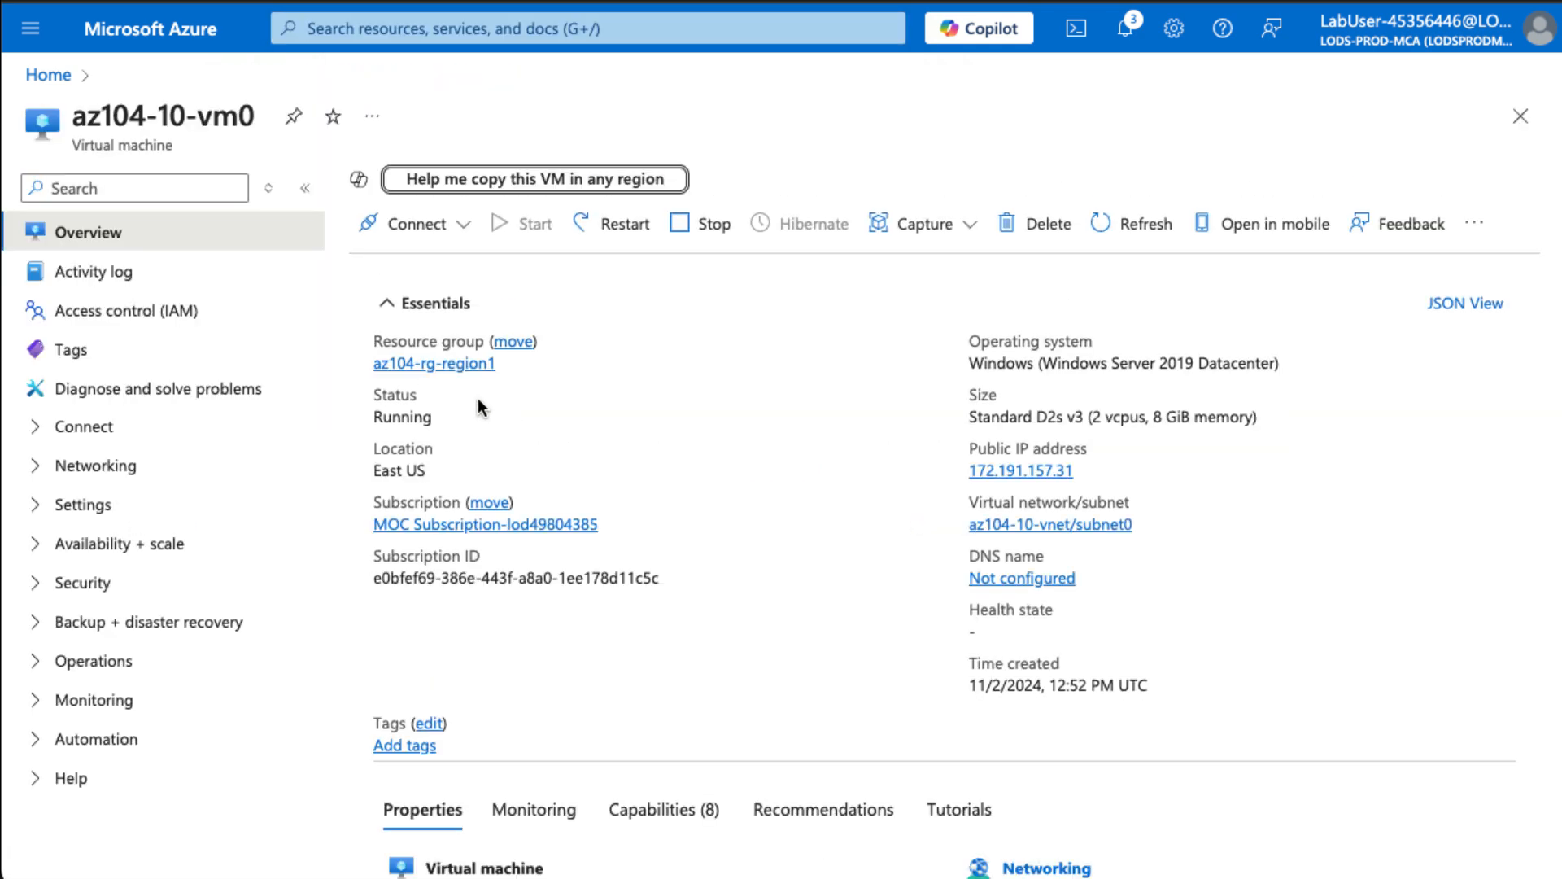
- Check the VM's backup status, then open its Disaster recovery setup
left_click(103, 625)
left_click(118, 674)
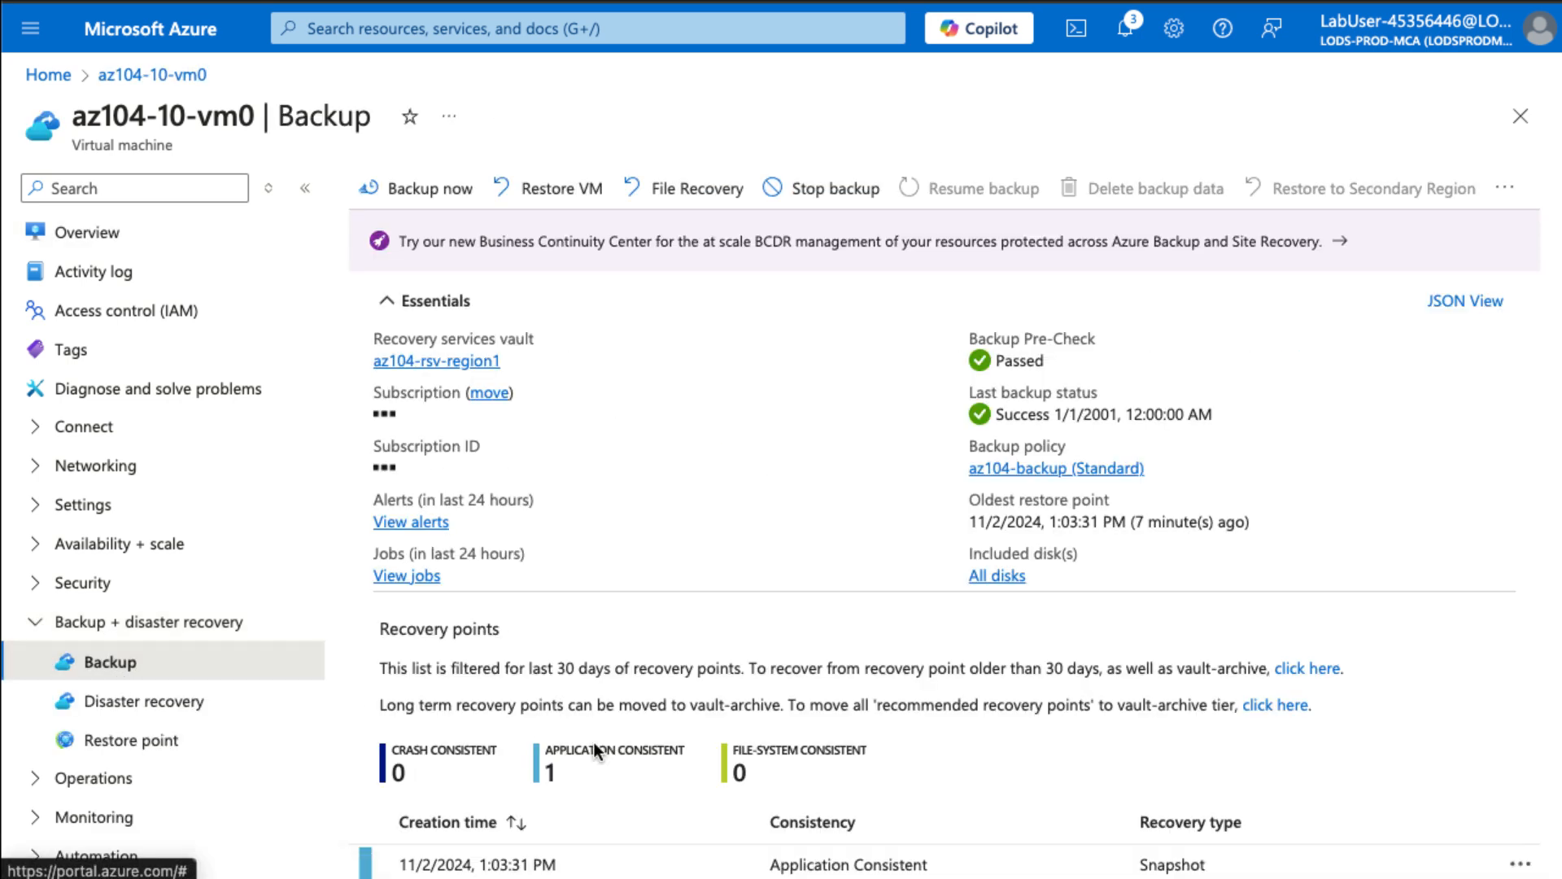
scroll(597, 750, "down", 1)
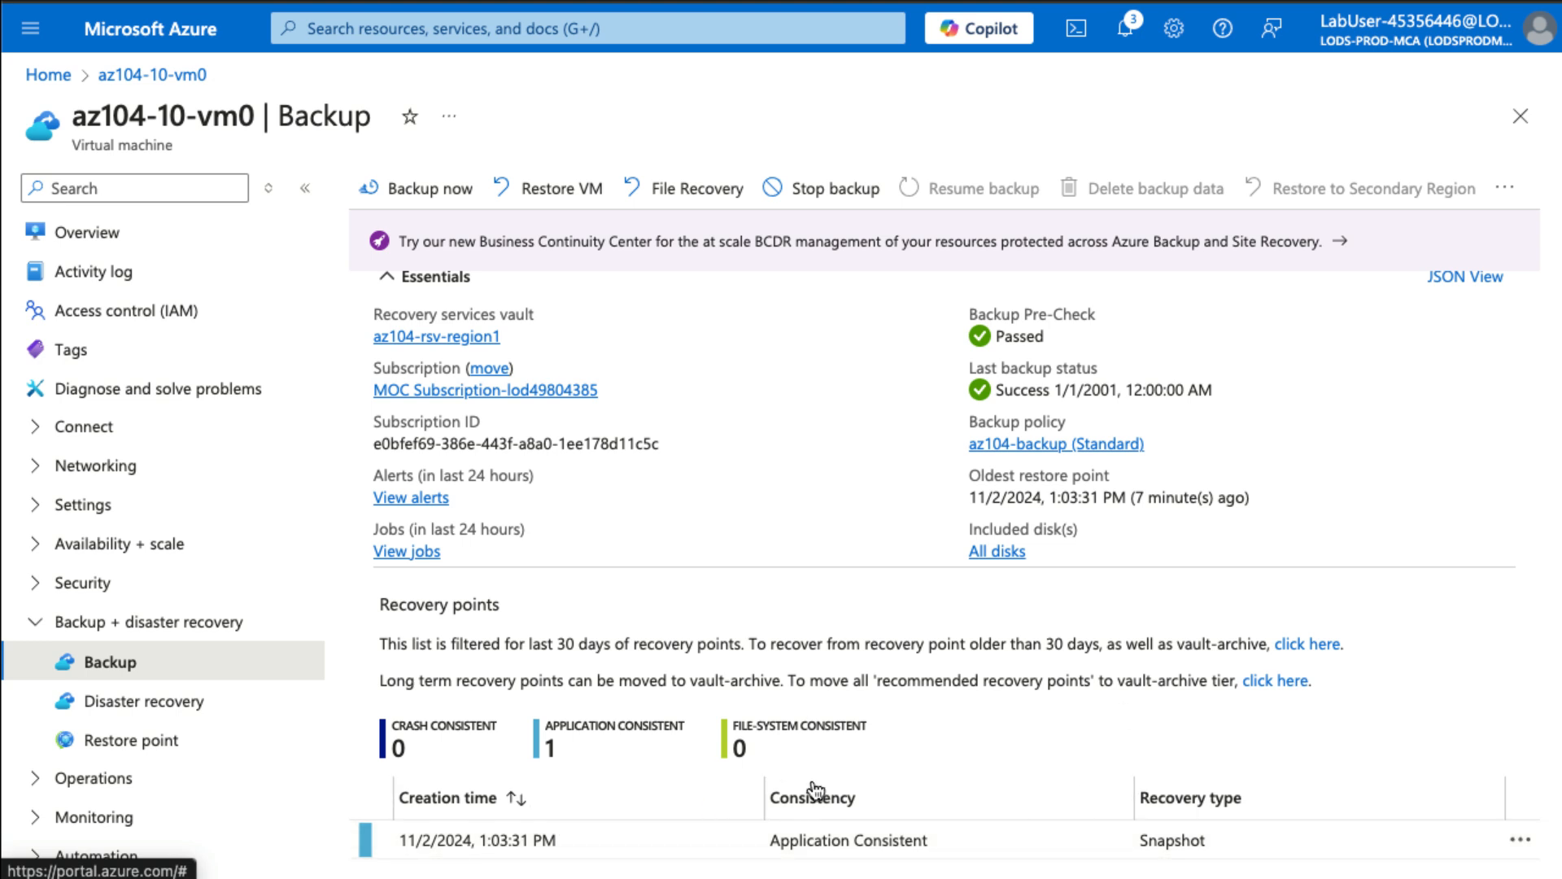
scroll(816, 789, "up", 1)
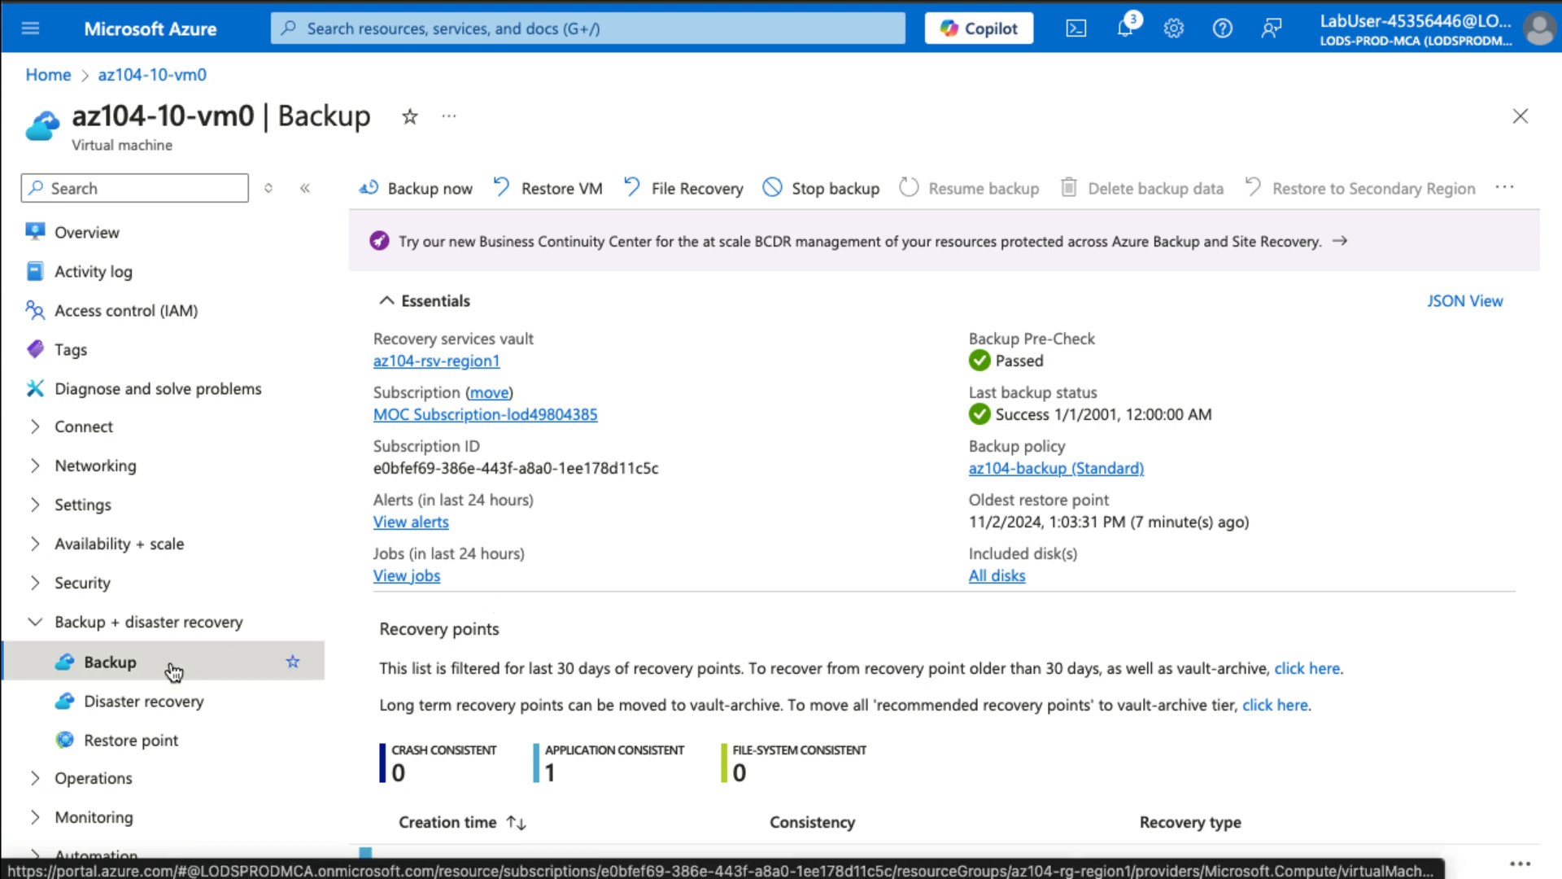
left_click(147, 704)
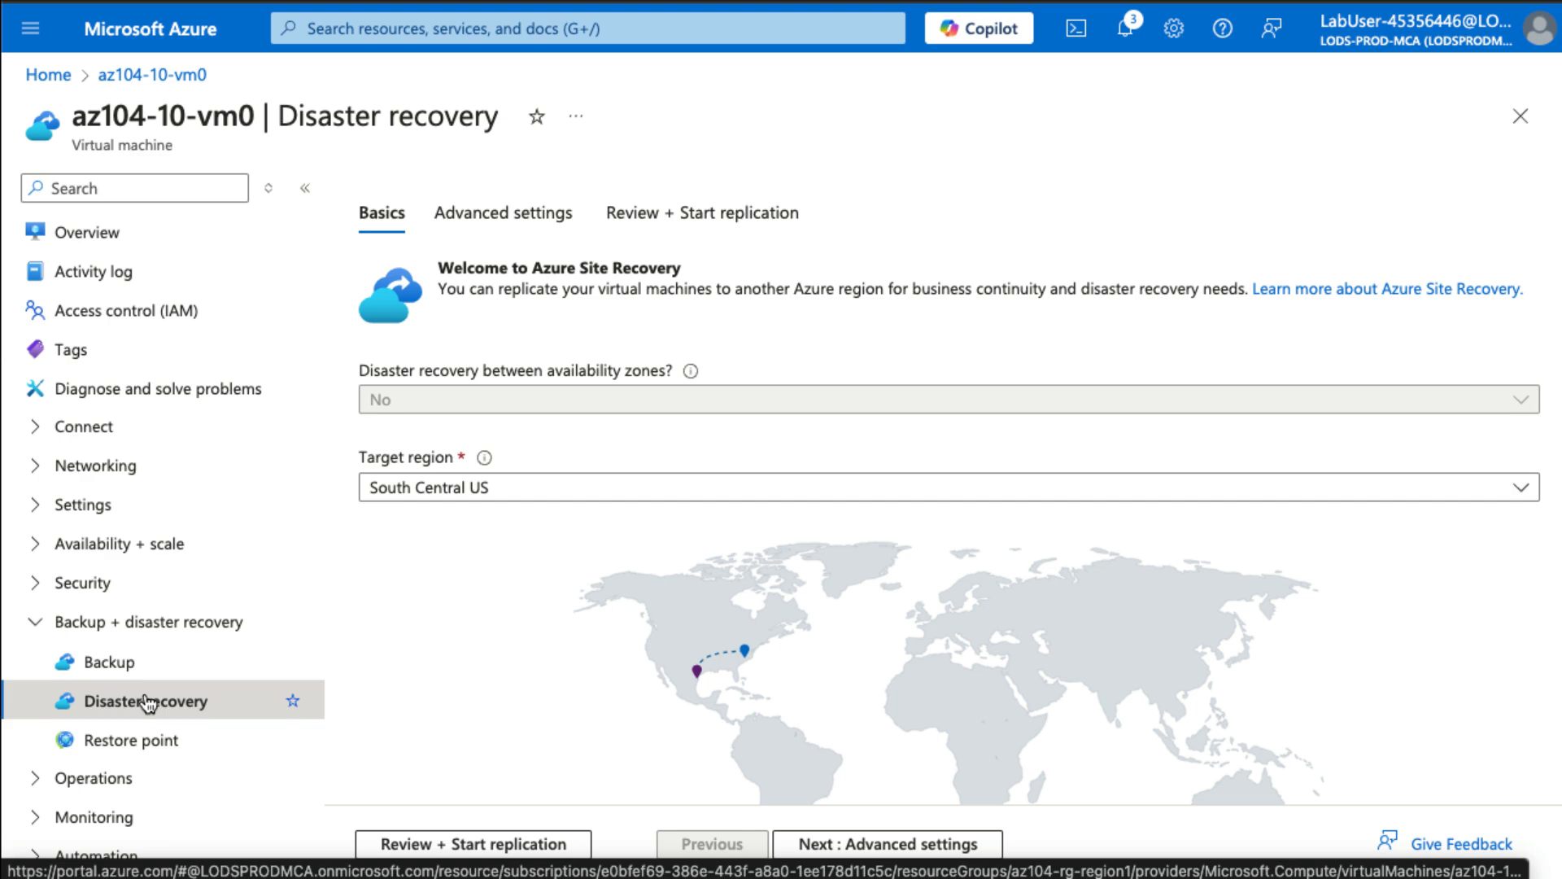
- Choose West US as the replication target region and proceed to Advanced settings
scroll(508, 645, "down", 2)
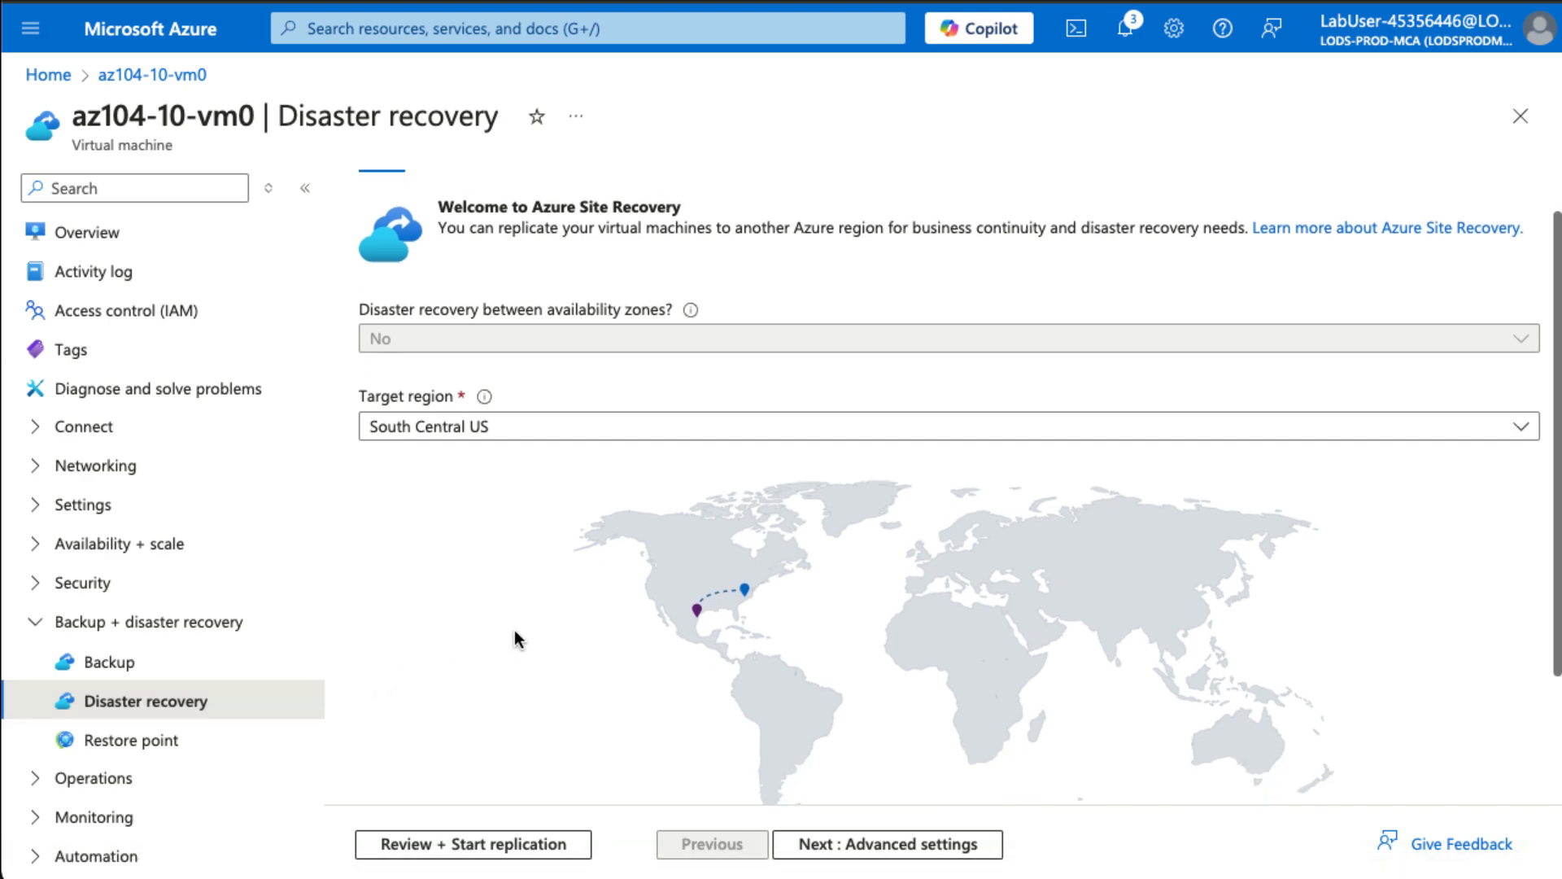
scroll(515, 639, "down", 1)
scroll(514, 639, "up", 3)
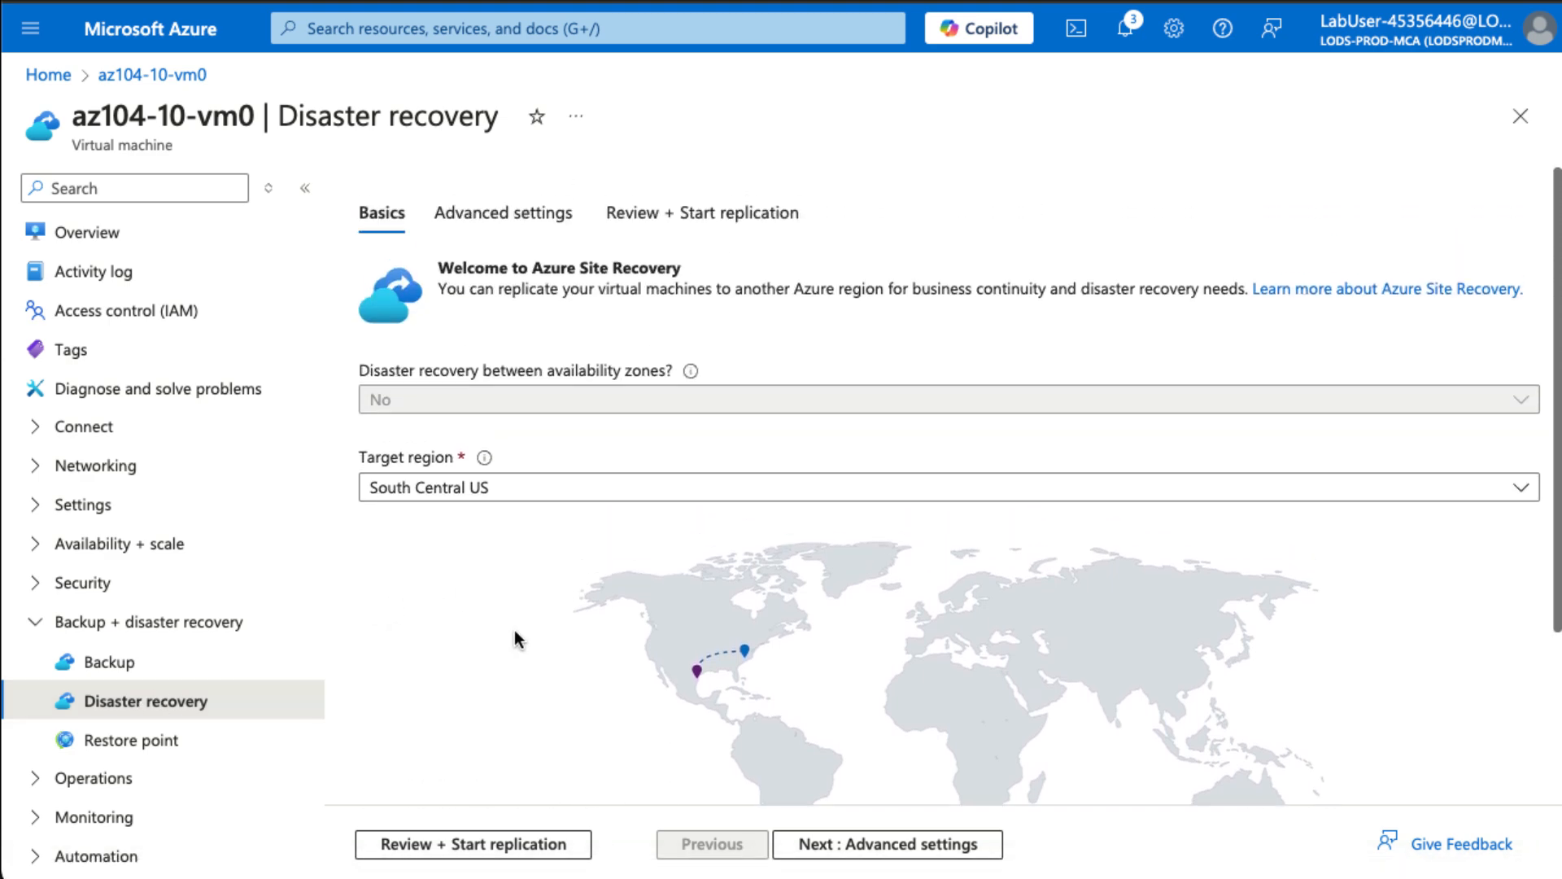
left_click(446, 491)
left_click(422, 591)
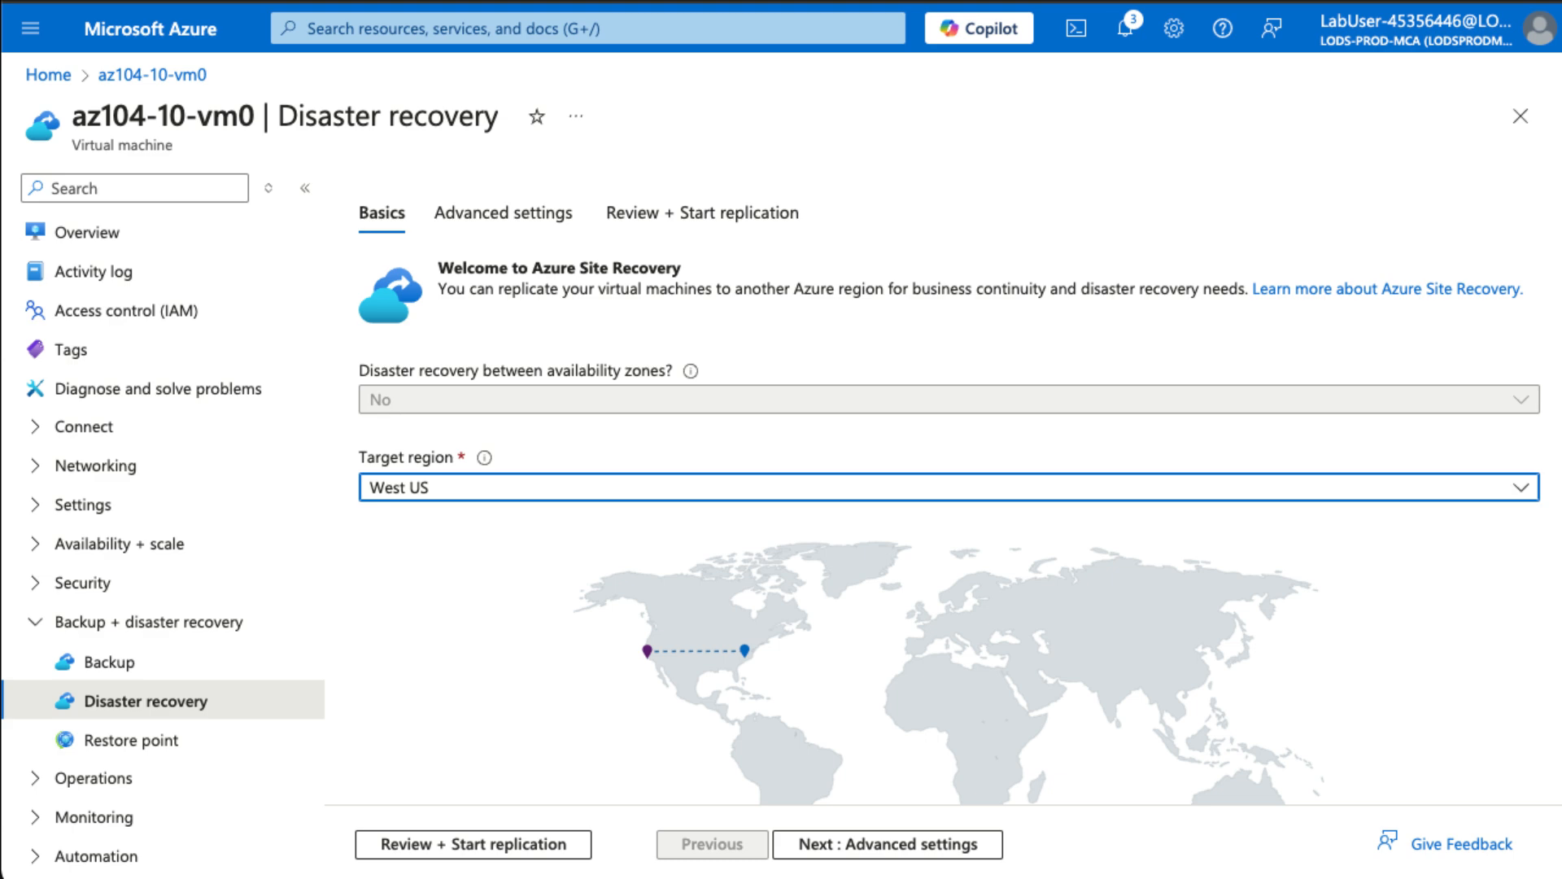
left_click(851, 845)
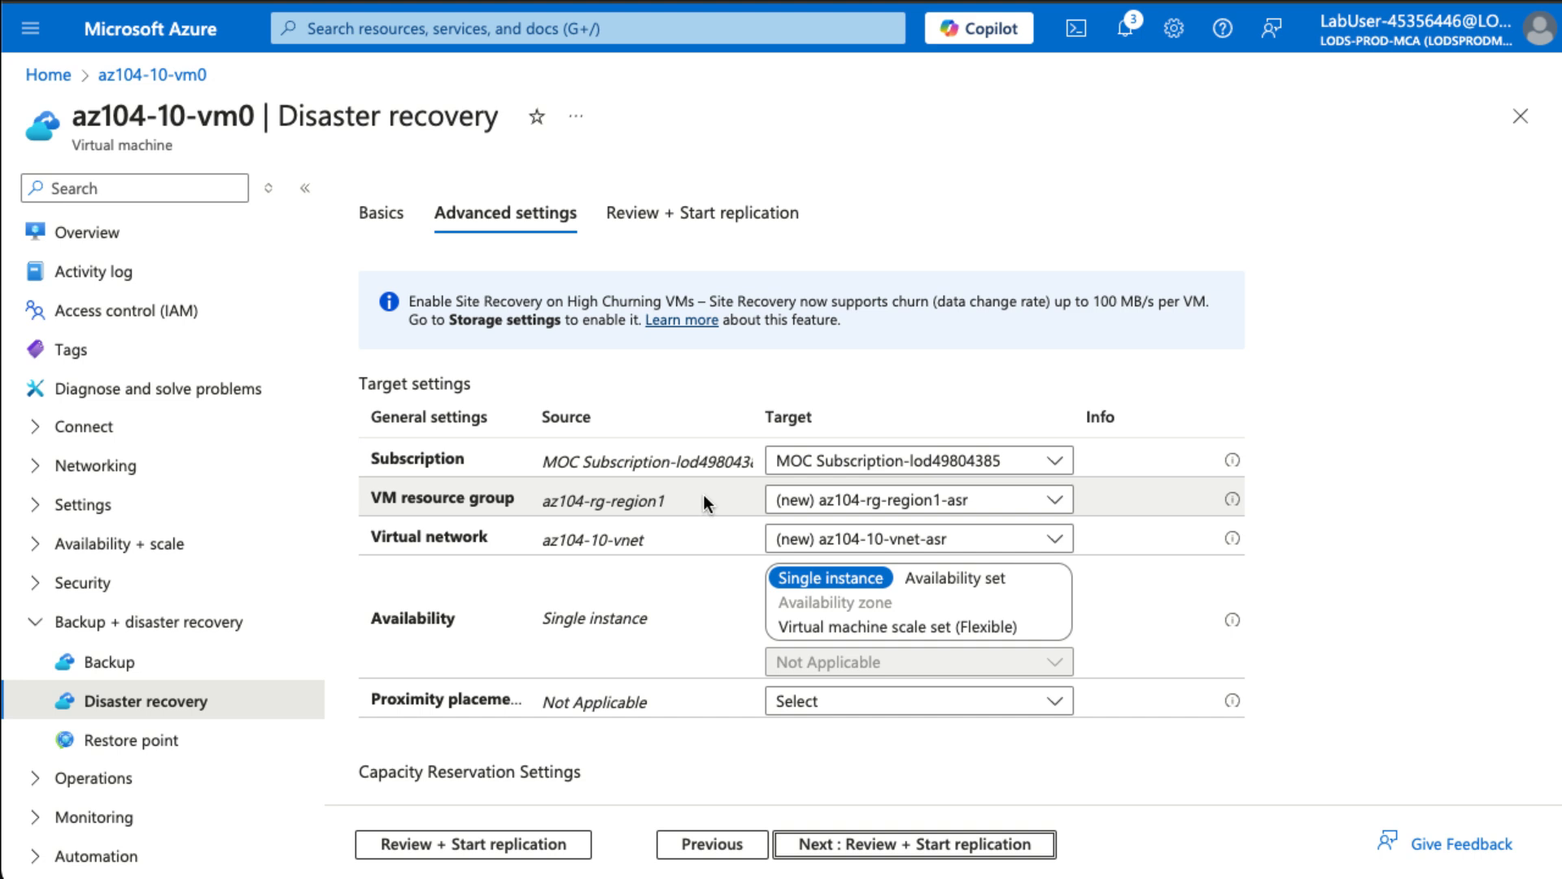
- Set target resource group az104-rg-region2, keeping new network az104-10-vnet-asr and no proximity placement group
left_click(929, 501)
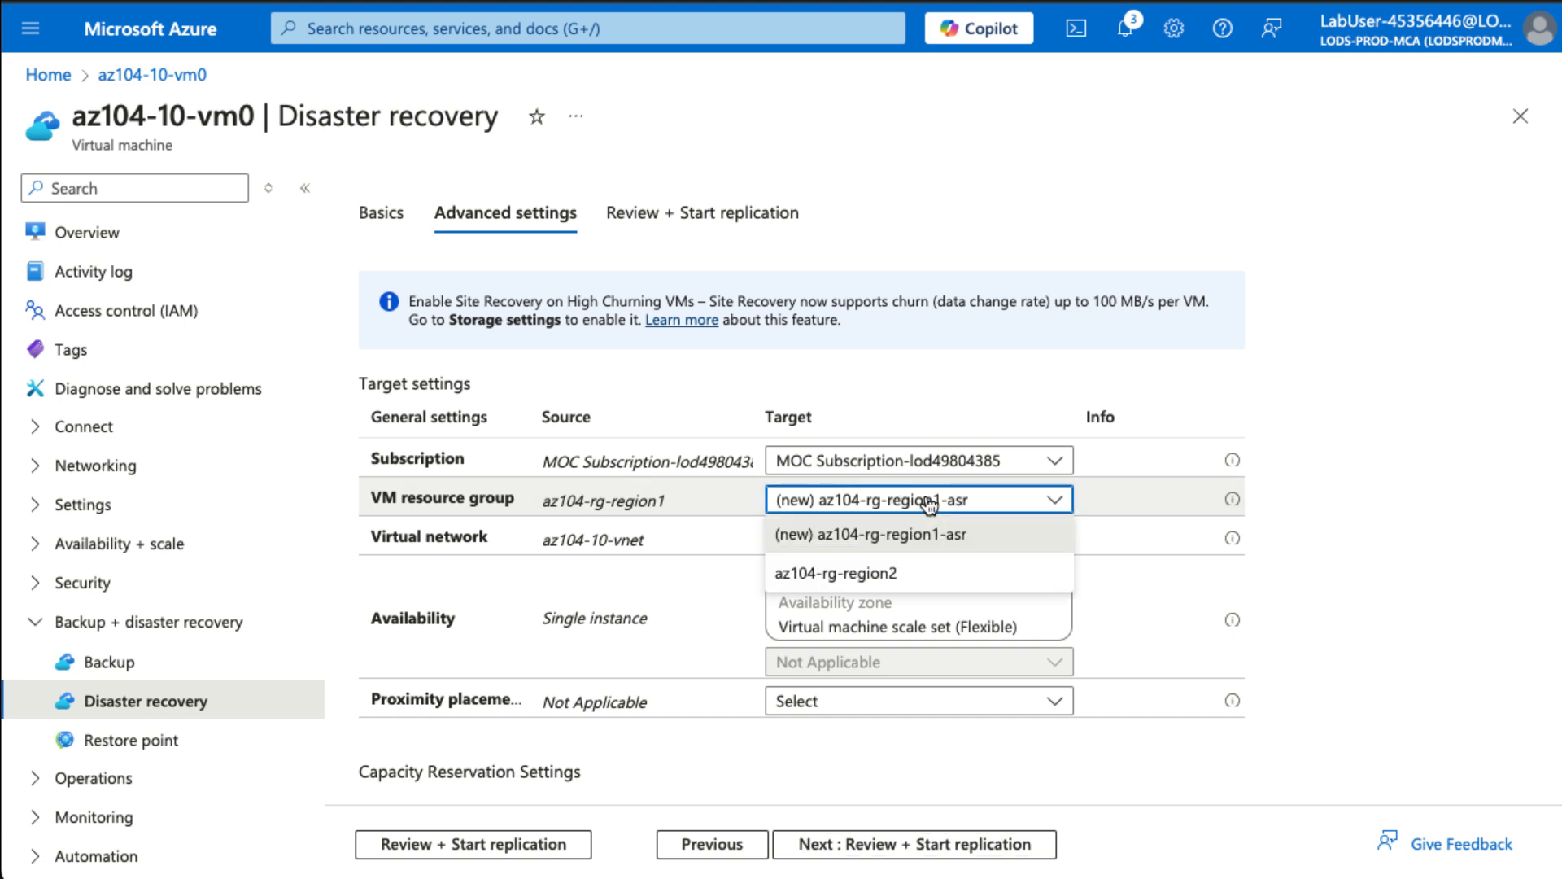
left_click(897, 575)
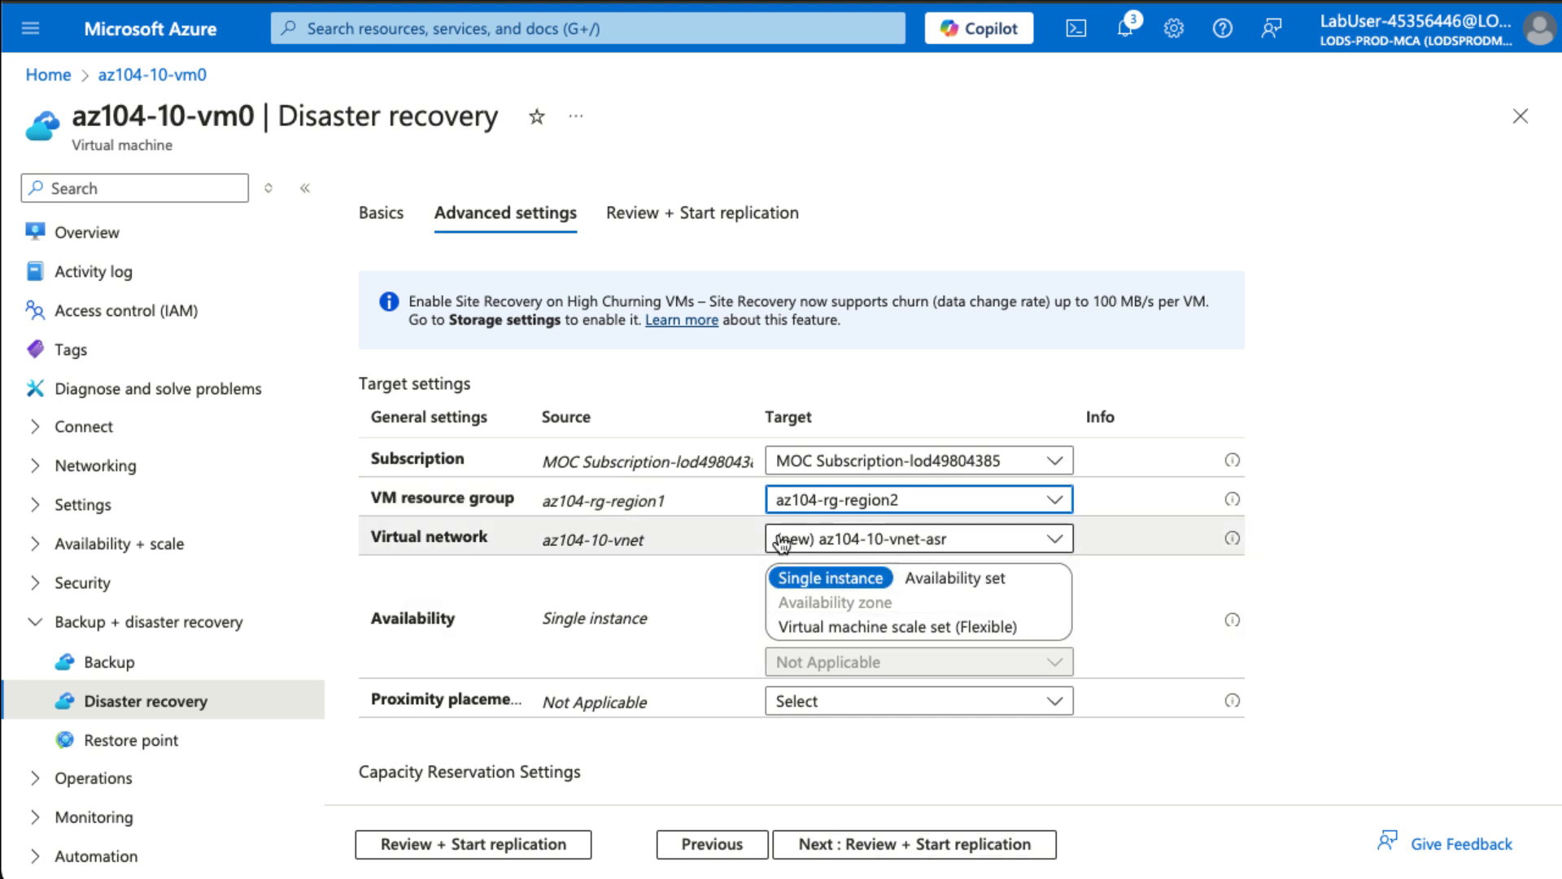
left_click(862, 540)
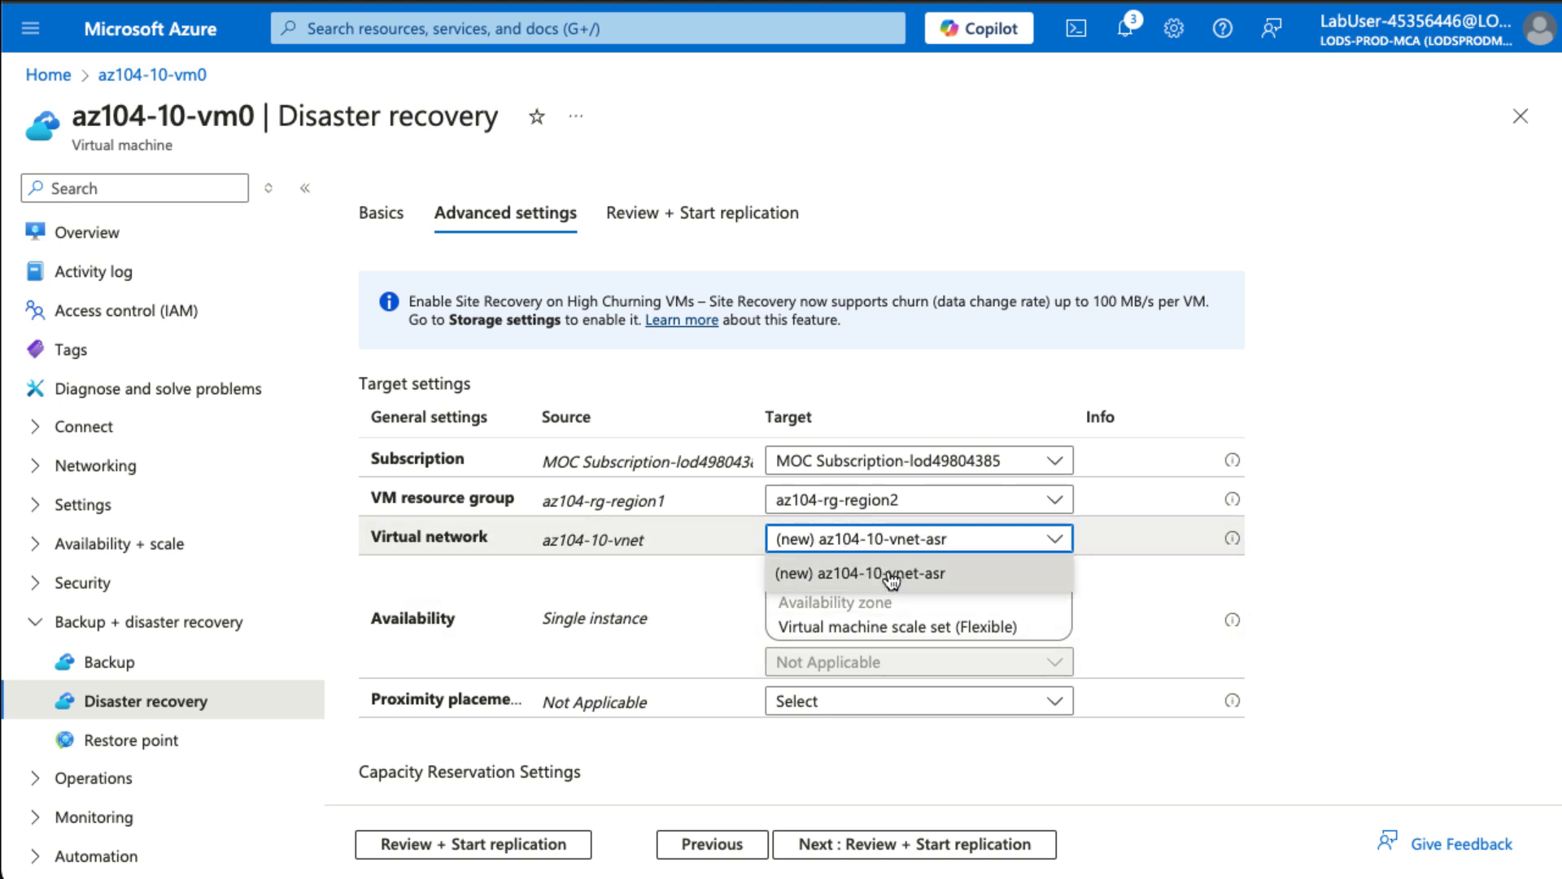
left_click(862, 573)
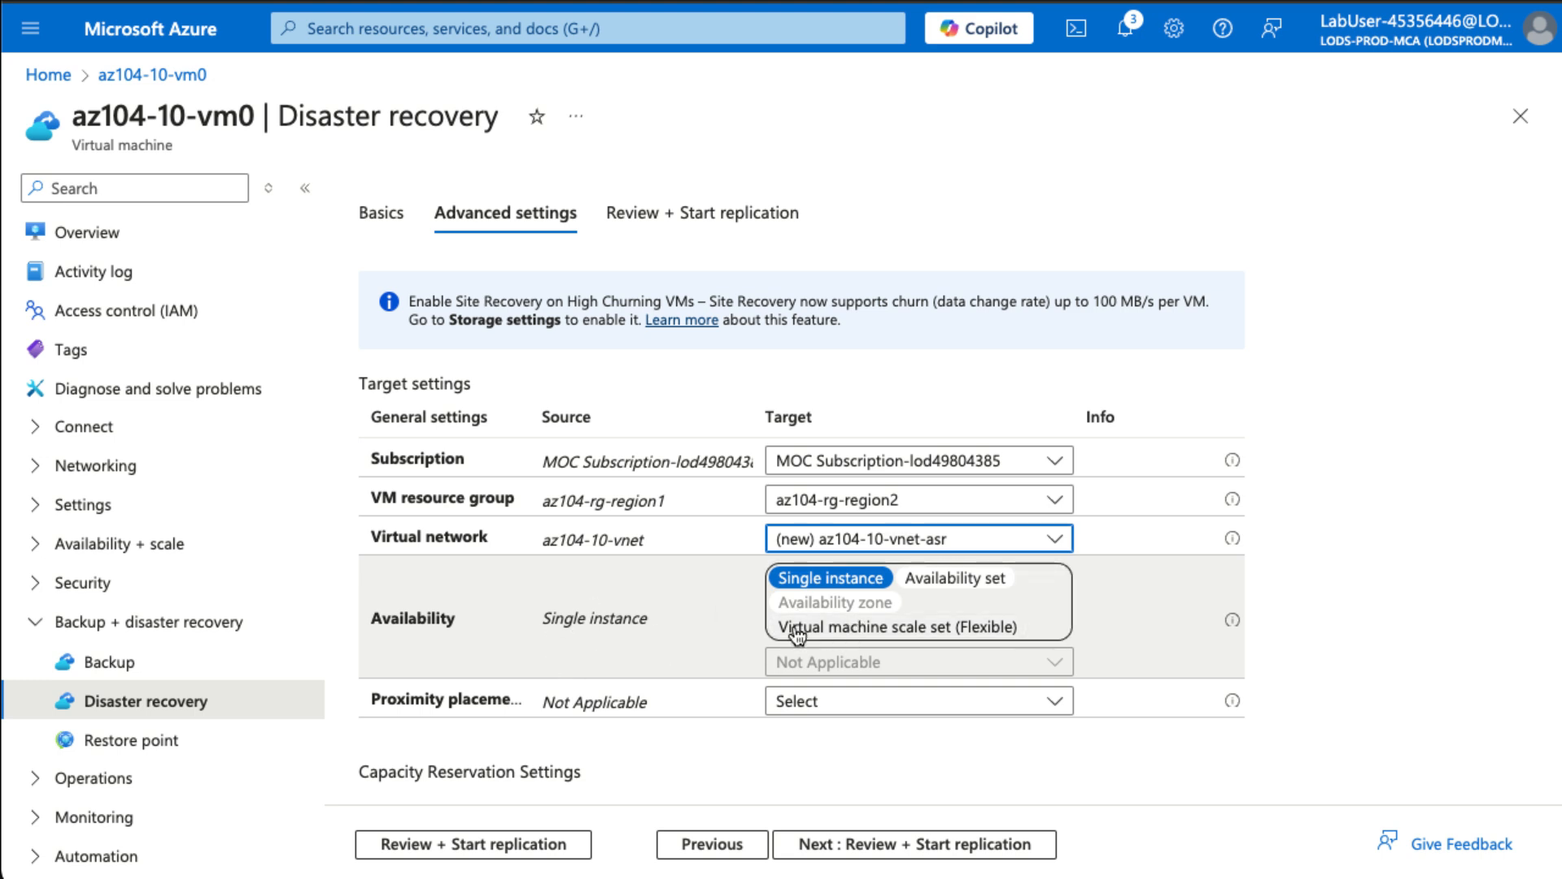
scroll(622, 651, "down", 1)
left_click(842, 647)
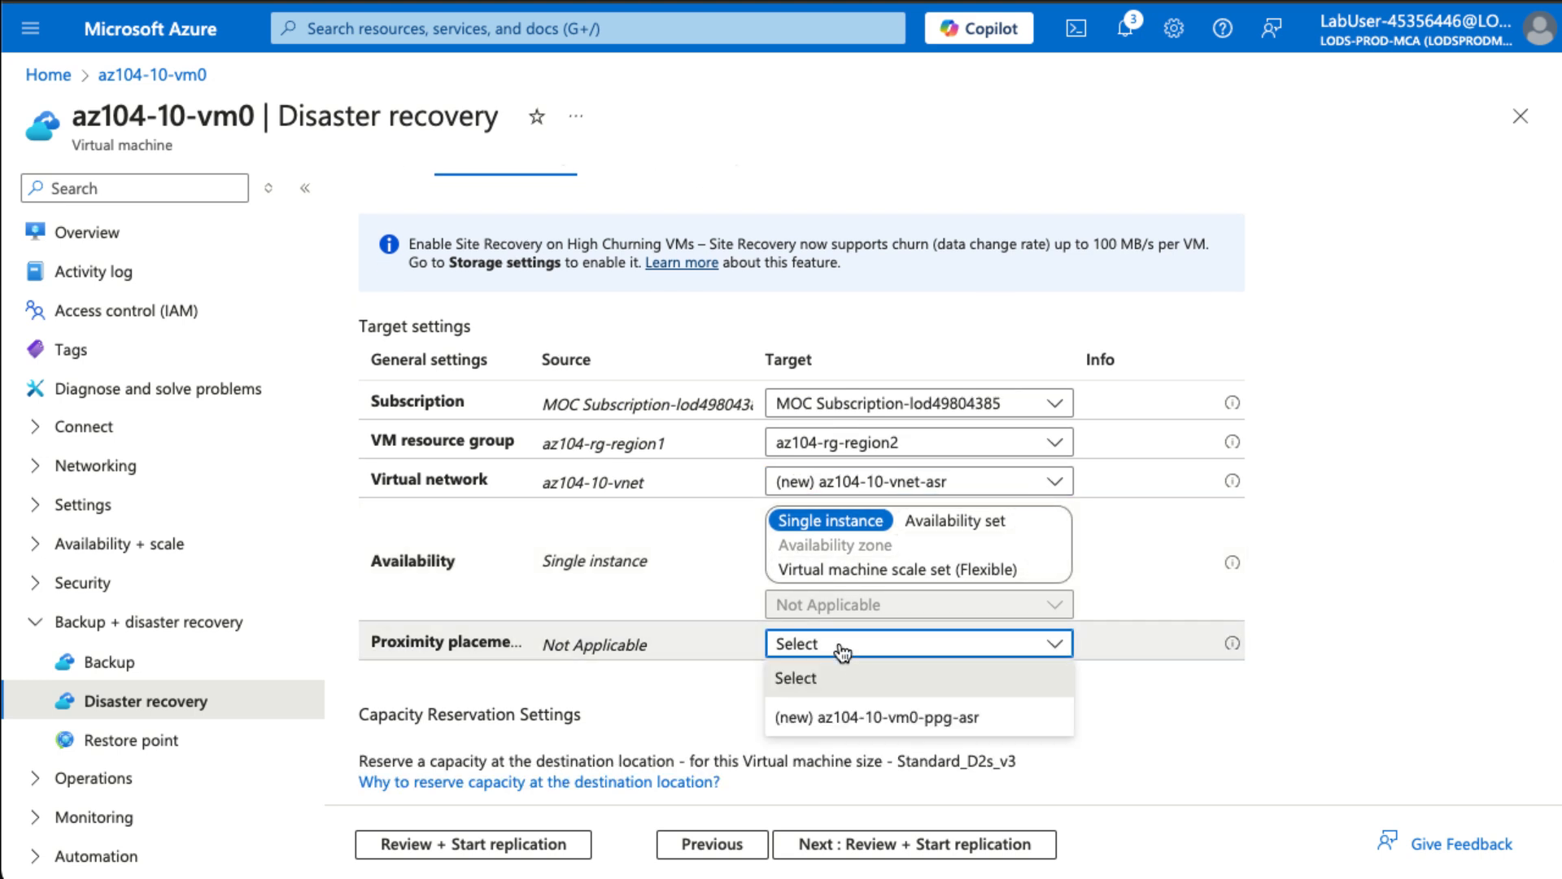
left_click(715, 680)
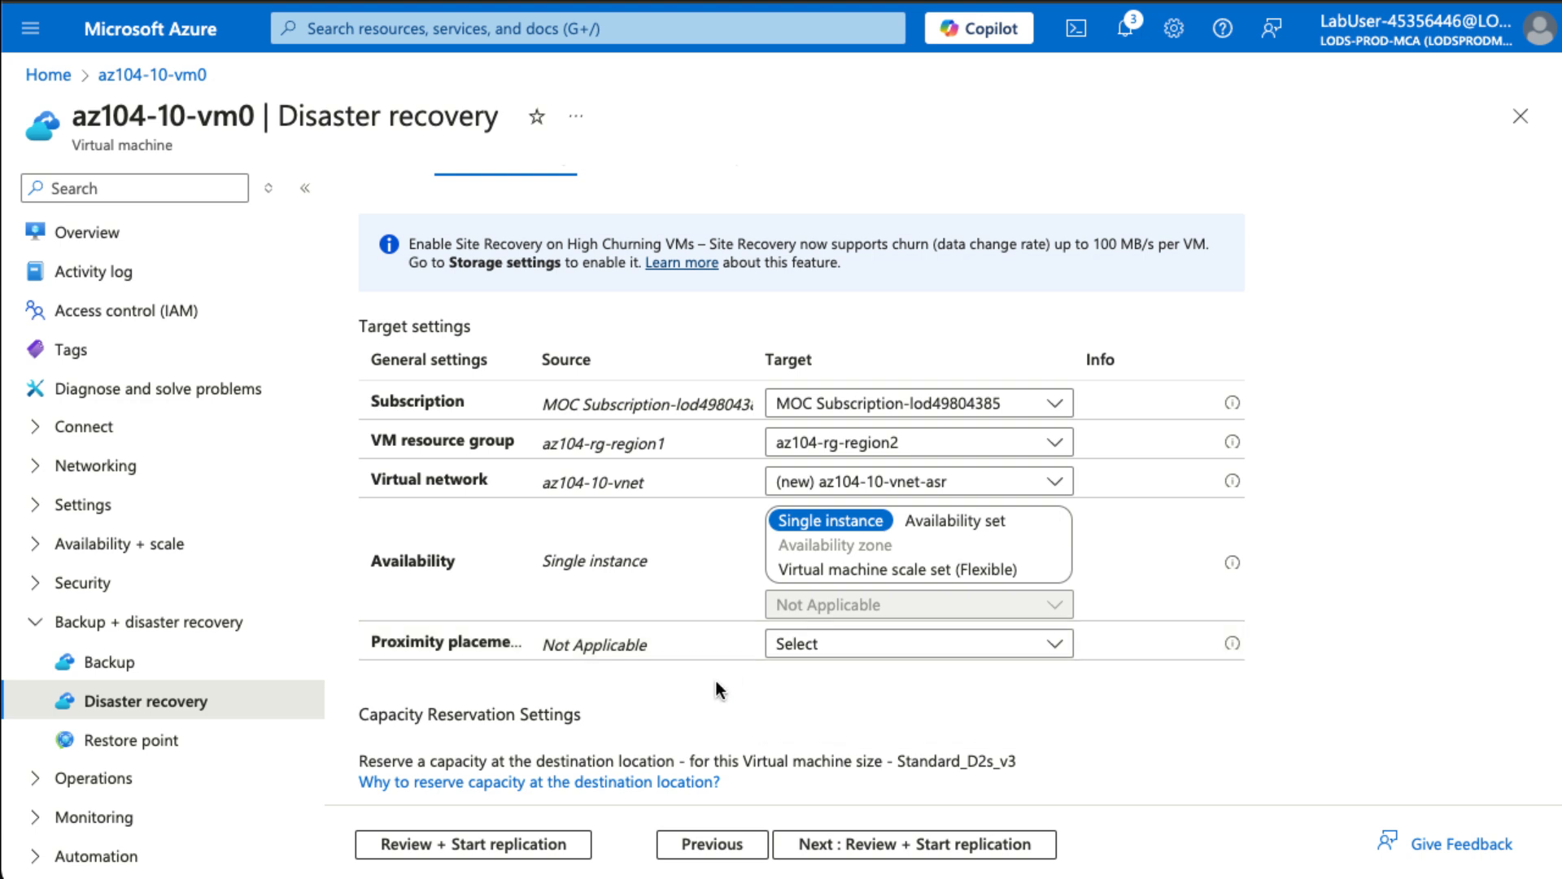
scroll(715, 680, "down", 5)
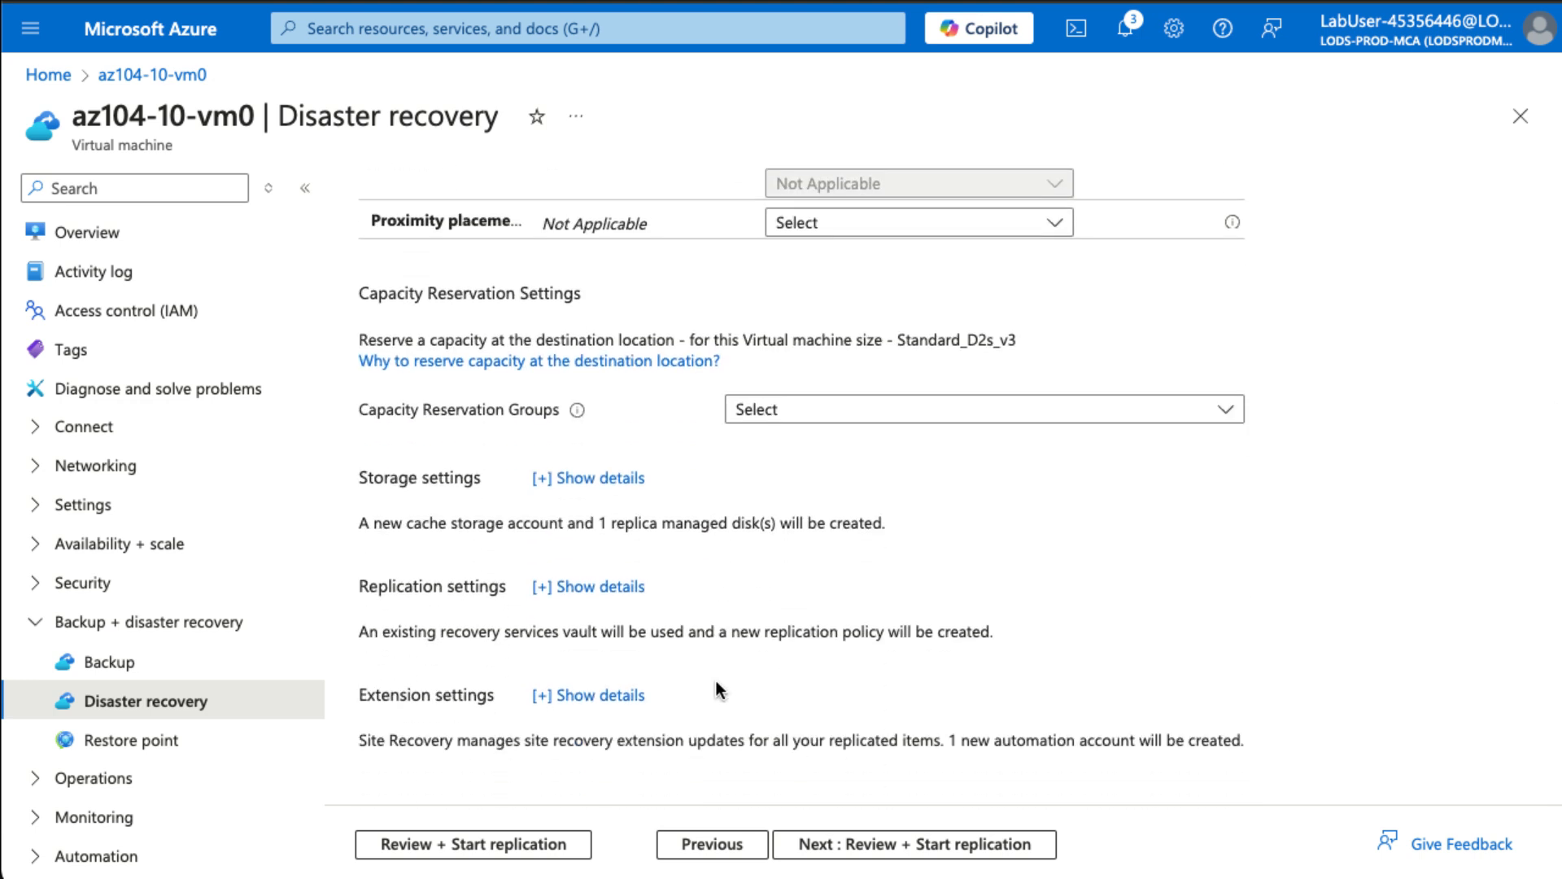
- Expand the storage and replication settings details, verify vault az104-rsv-region2, and move to Review + Start replication
left_click(598, 480)
scroll(746, 541, "down", 1)
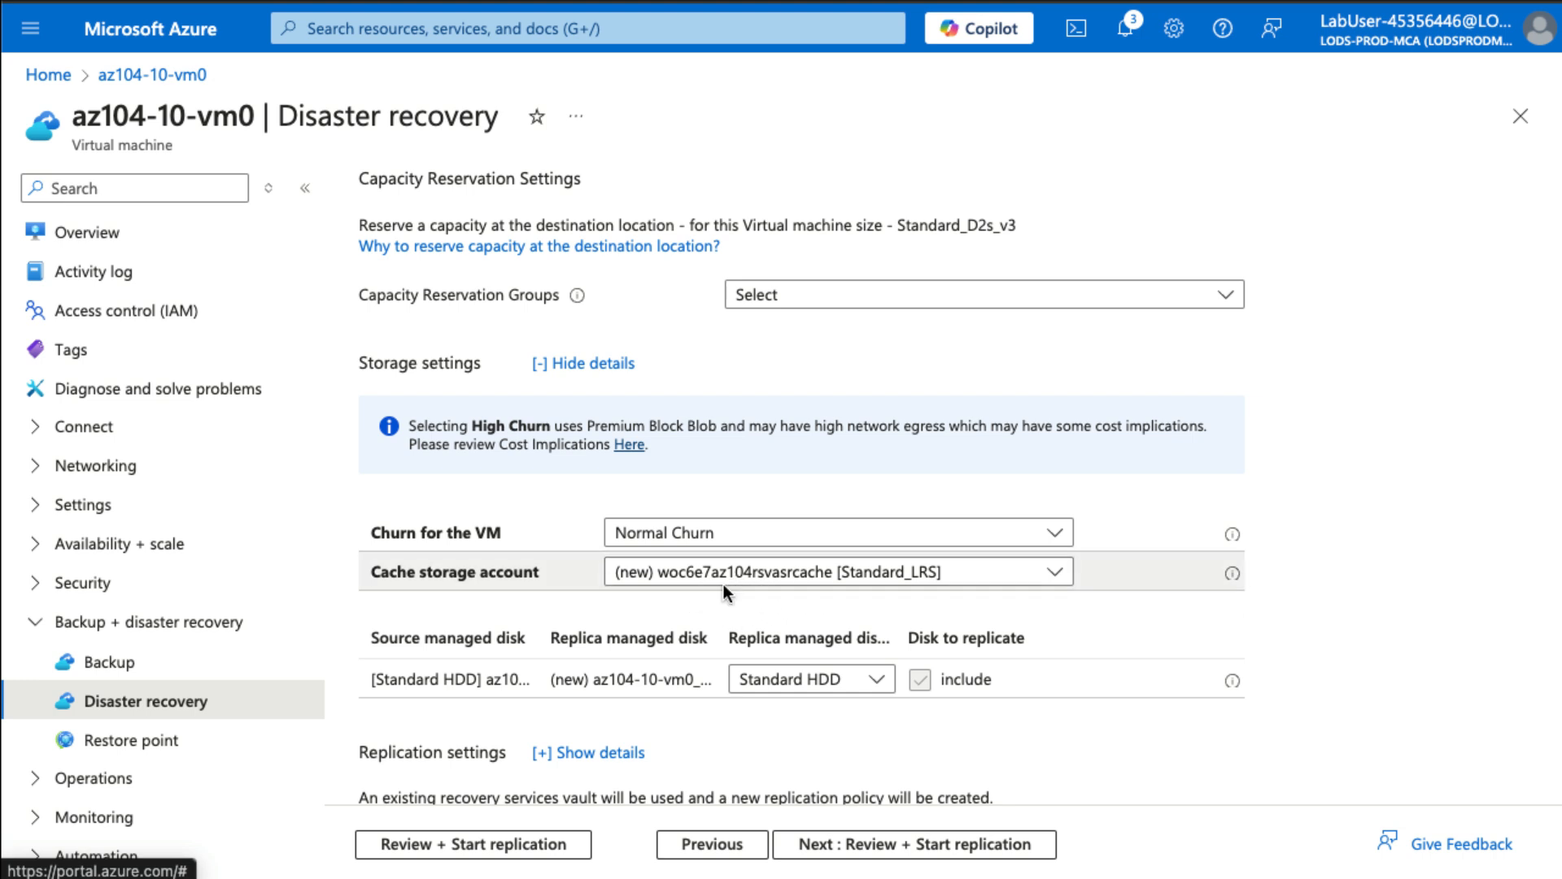
scroll(722, 583, "down", 2)
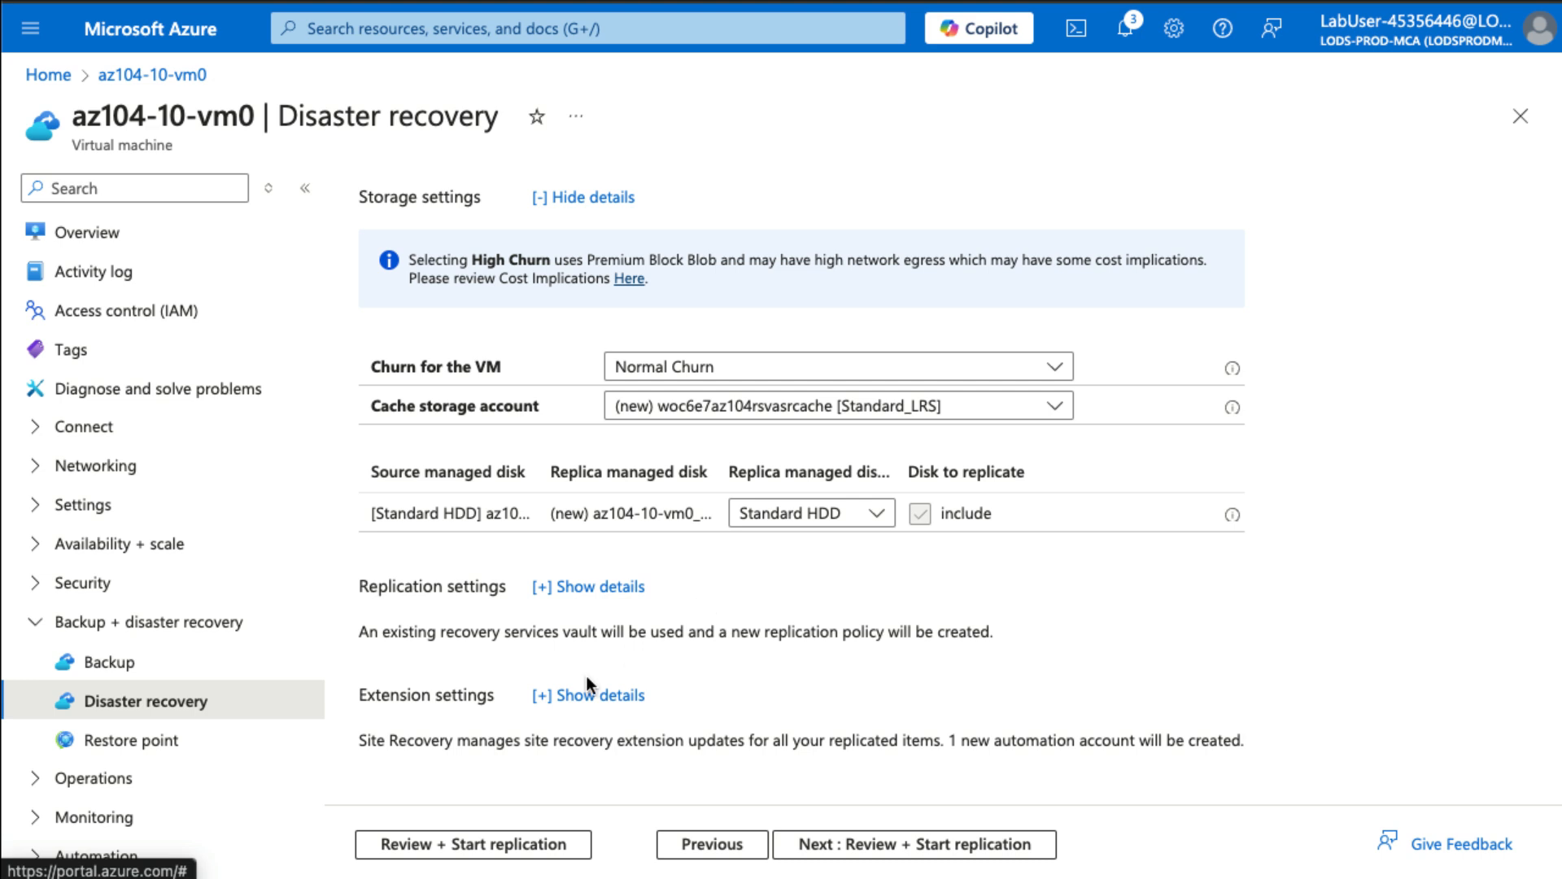
left_click(603, 602)
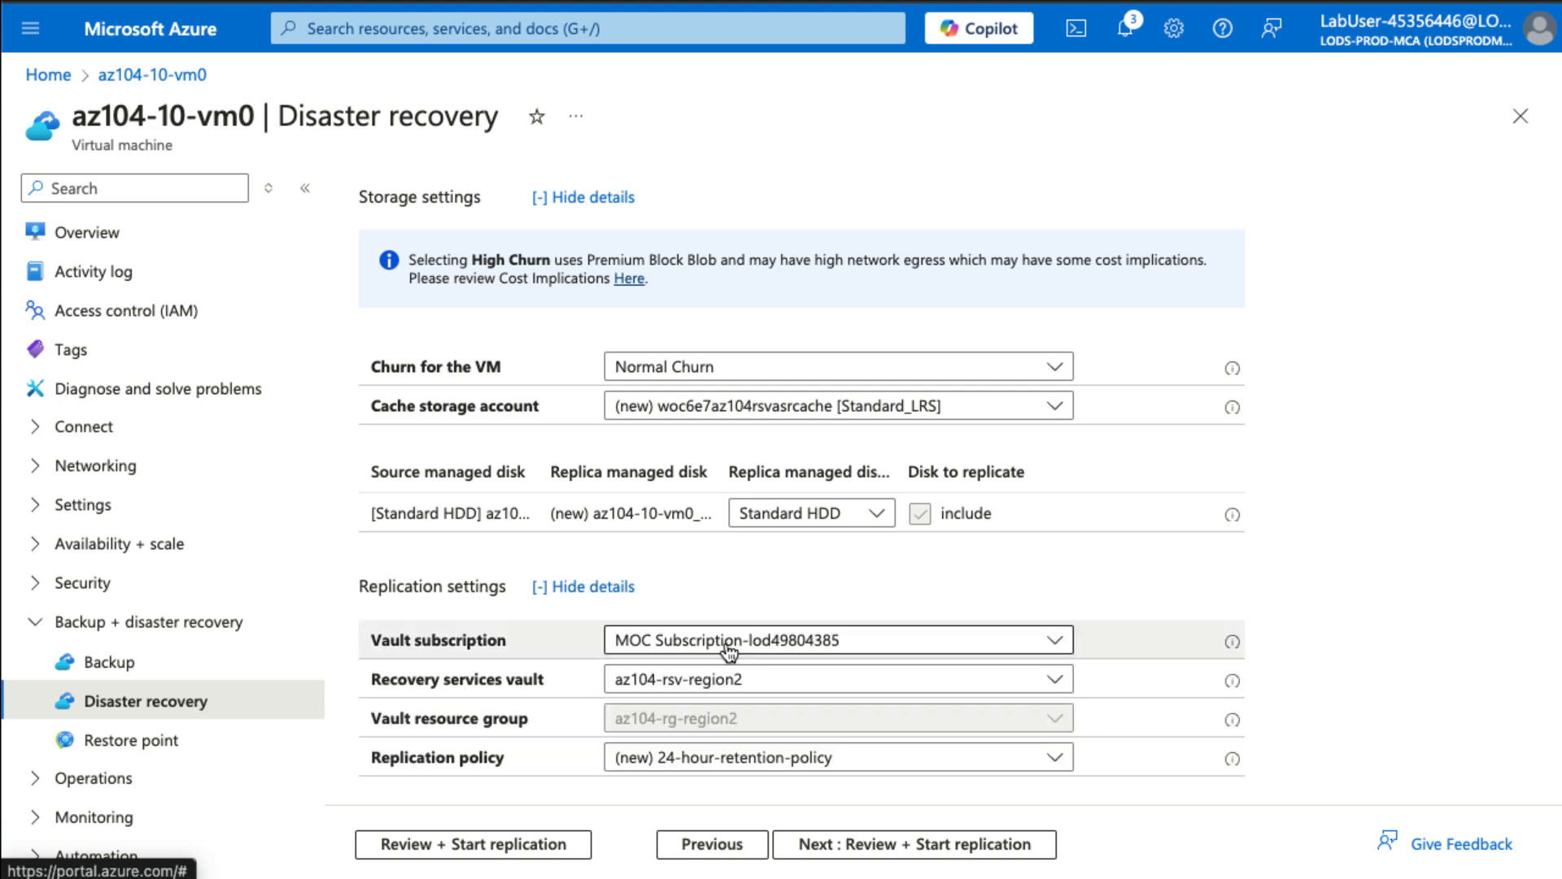
scroll(727, 647, "down", 2)
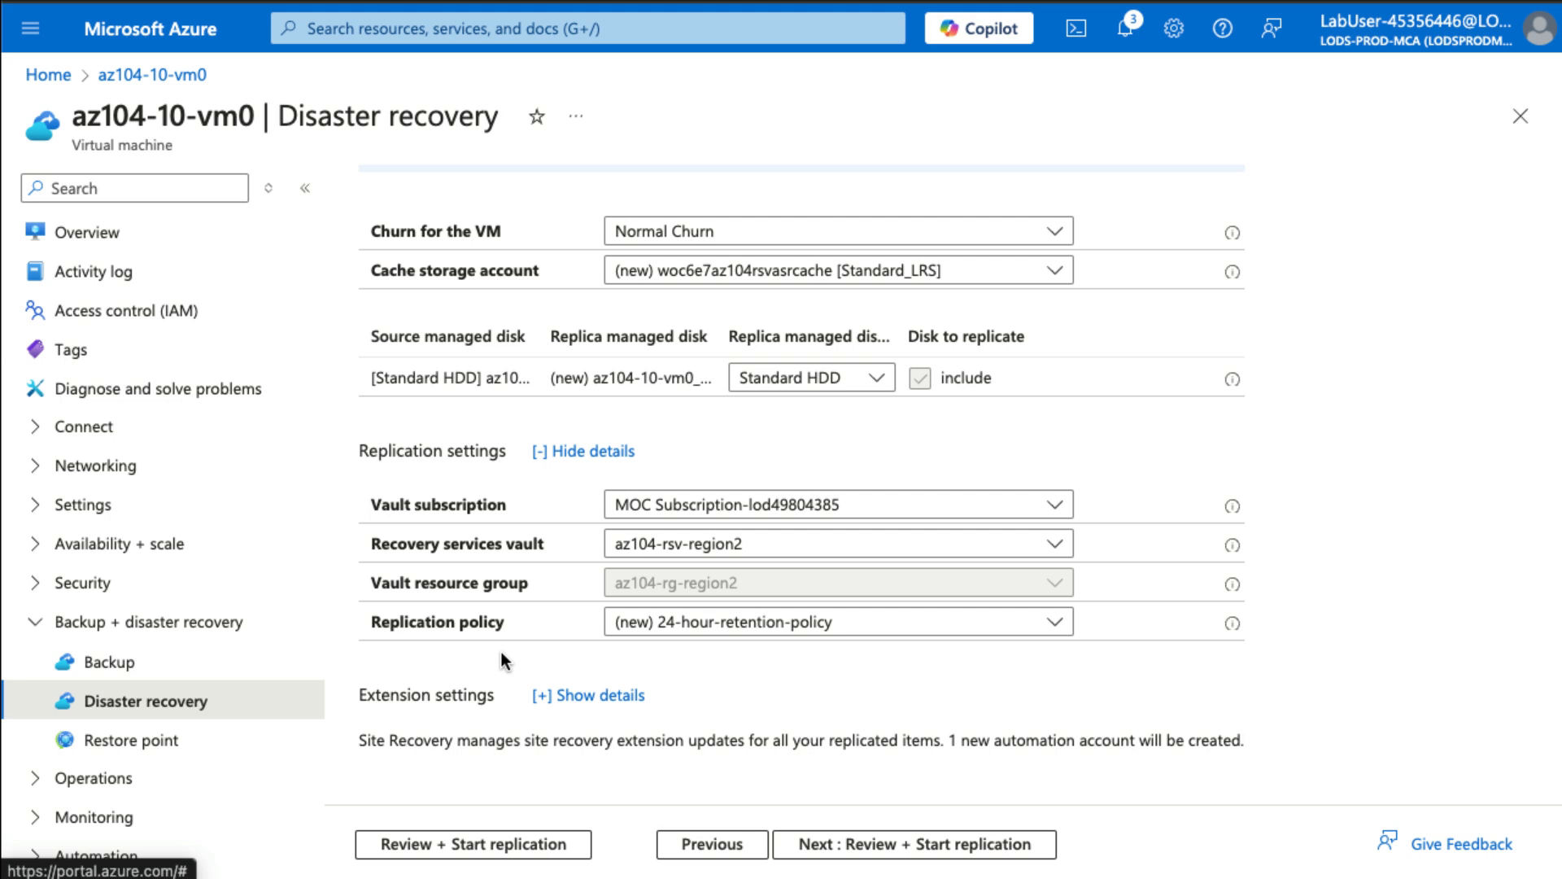
left_click(849, 845)
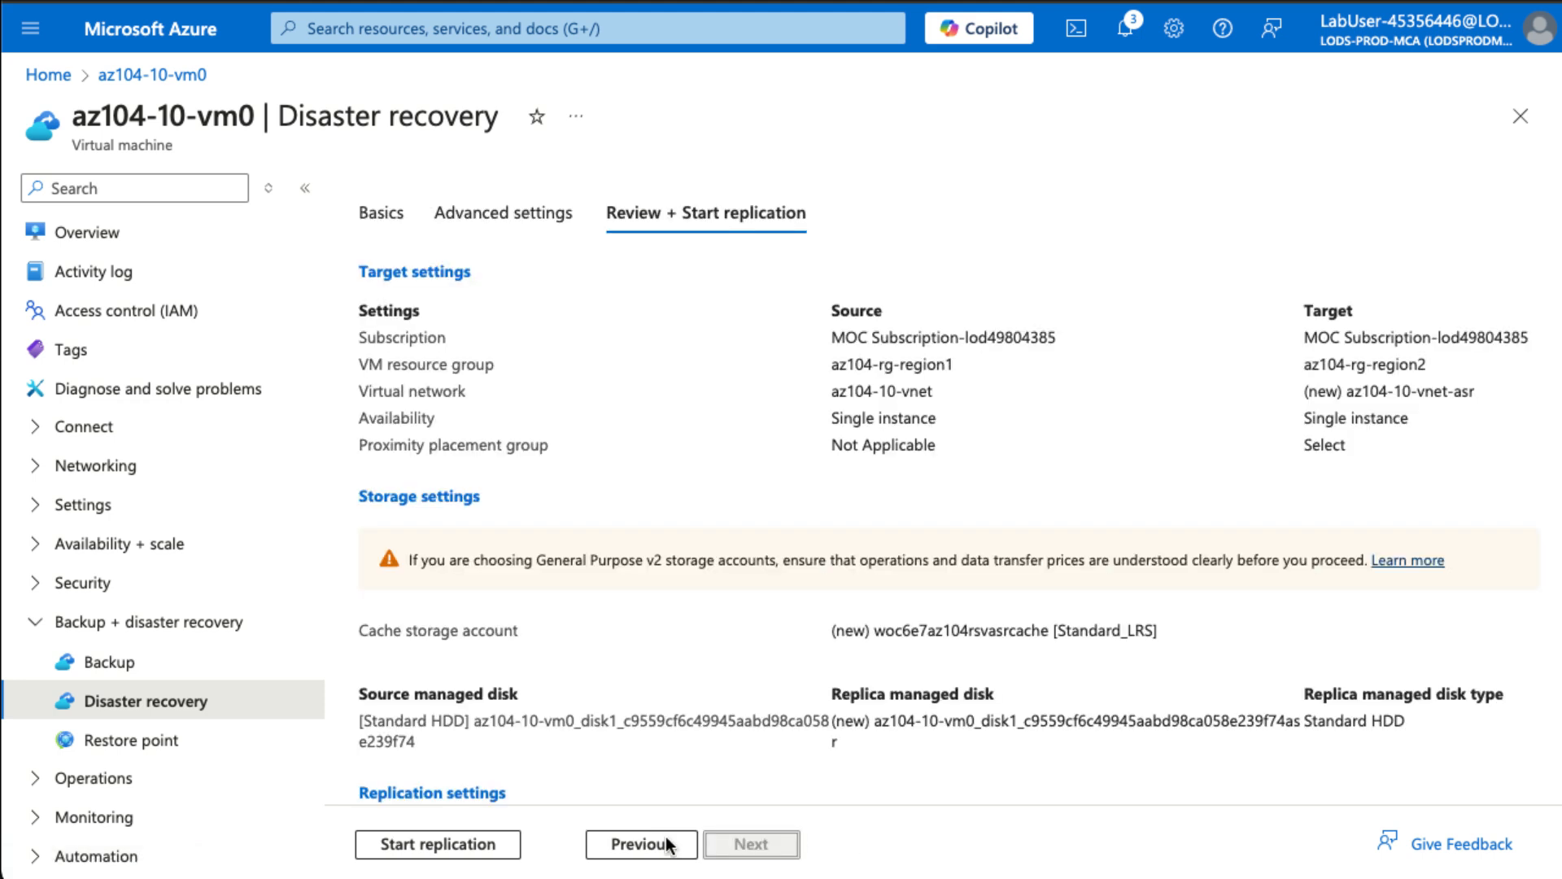
- Start replication of az104-10-vm0 and check the deployment notifications
left_click(437, 843)
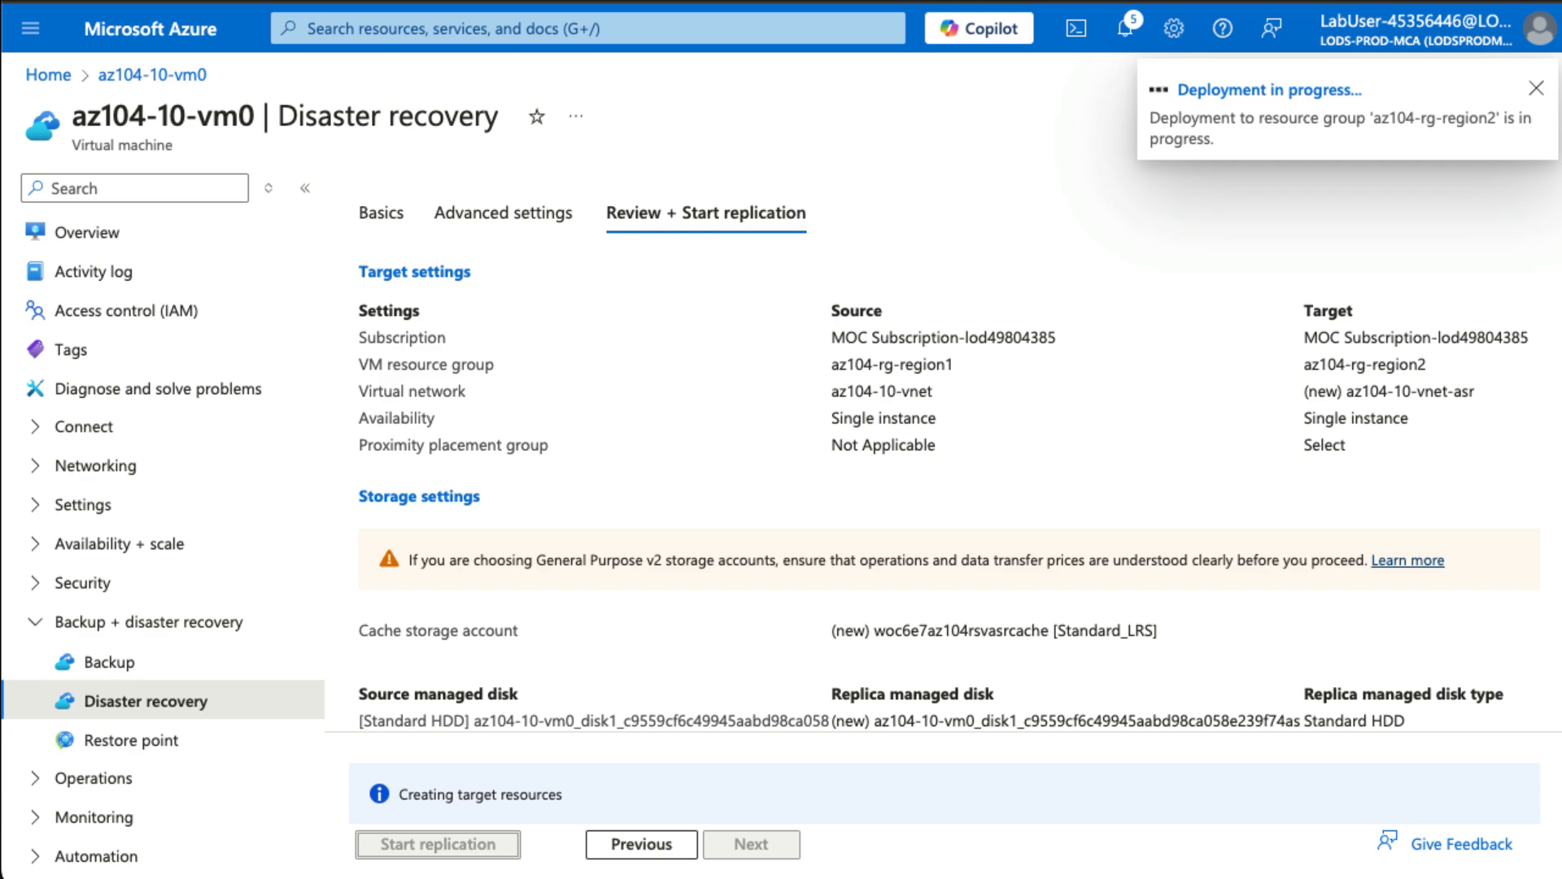
left_click(1125, 37)
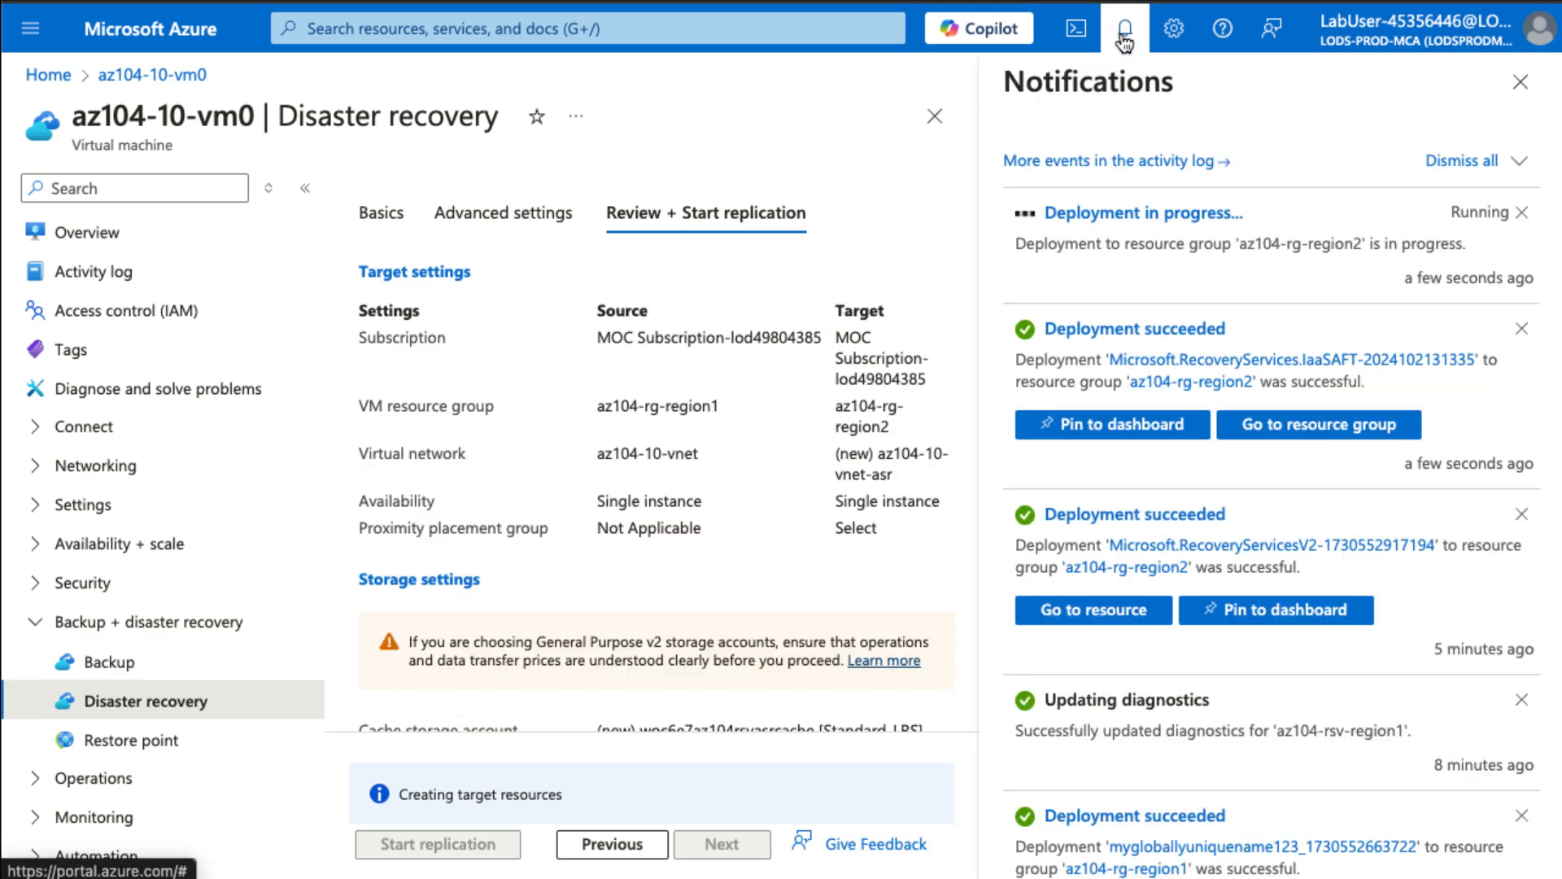
left_click(1123, 38)
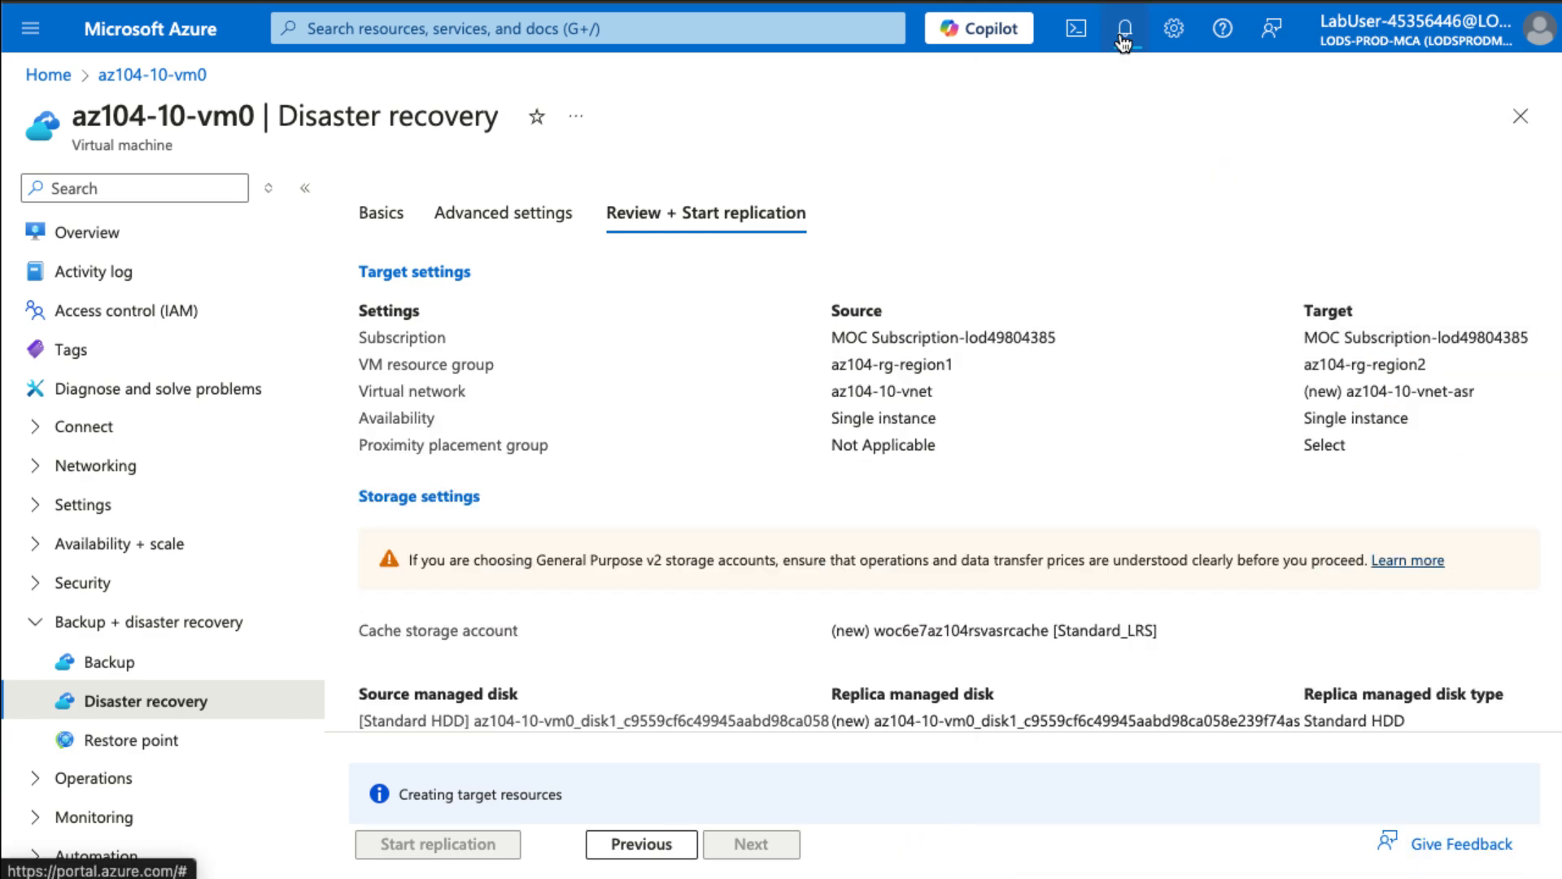
left_click(644, 28)
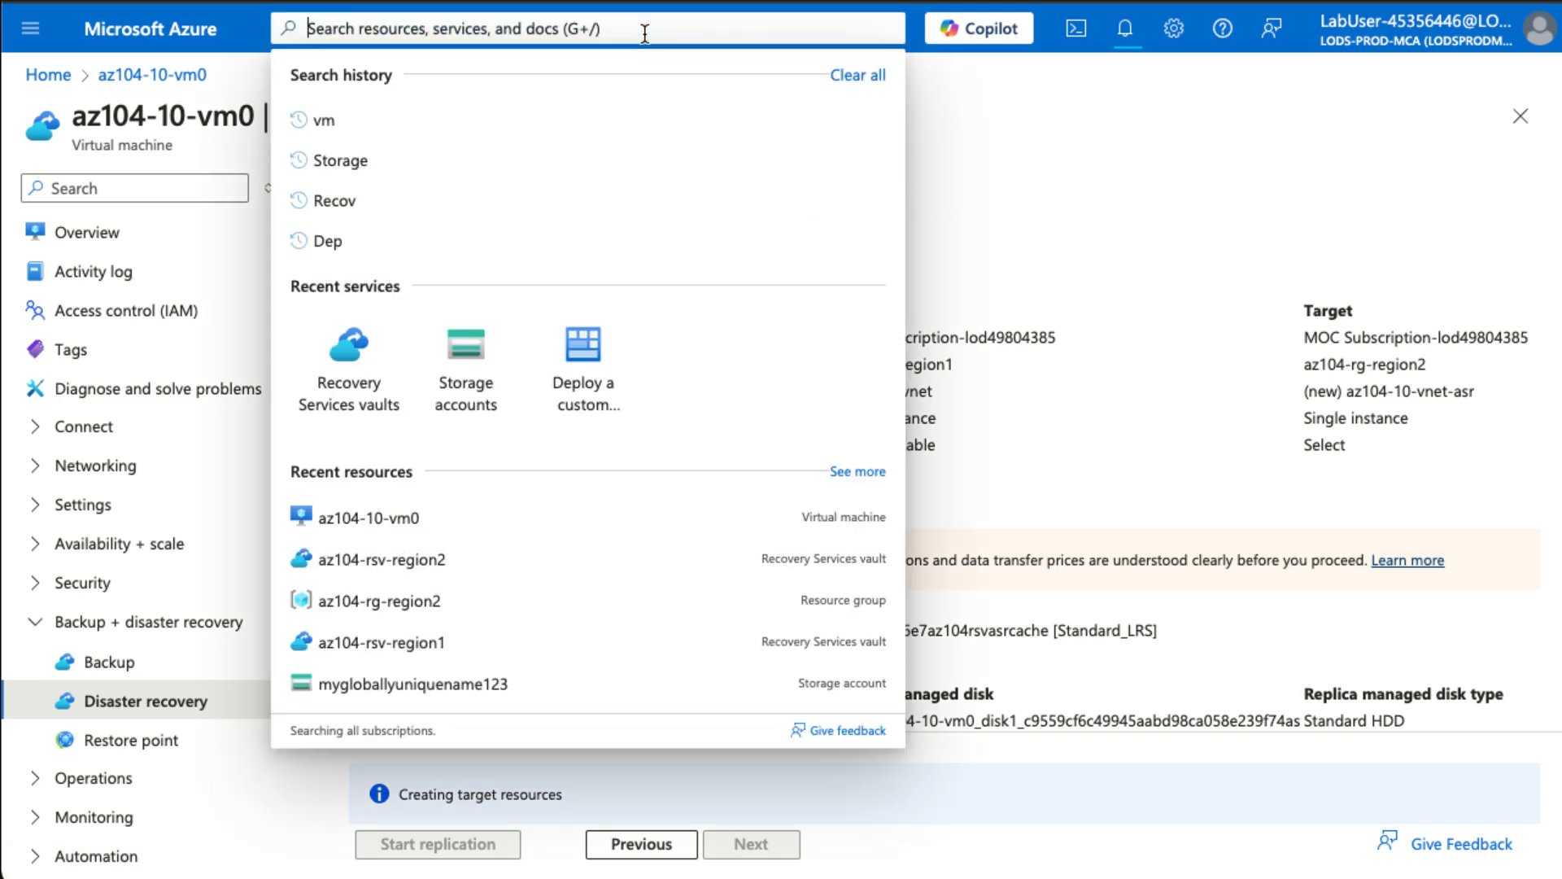
- Open vault az104-rsv-region2 from Recovery Services vaults, discarding unsaved edits, and view its Backup and Replicated items
left_click(365, 383)
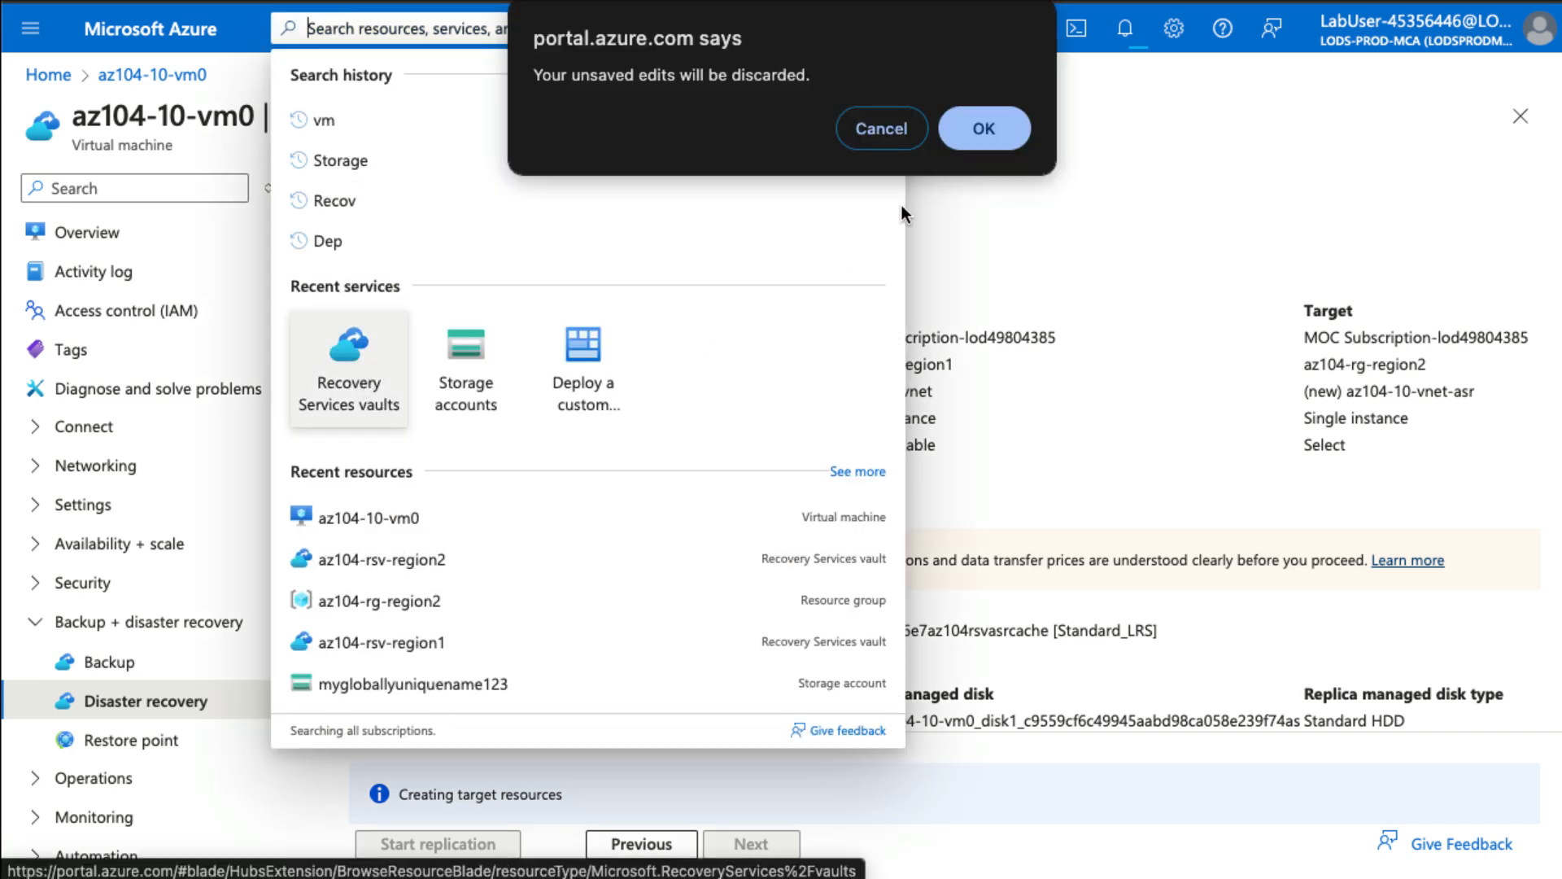
left_click(983, 129)
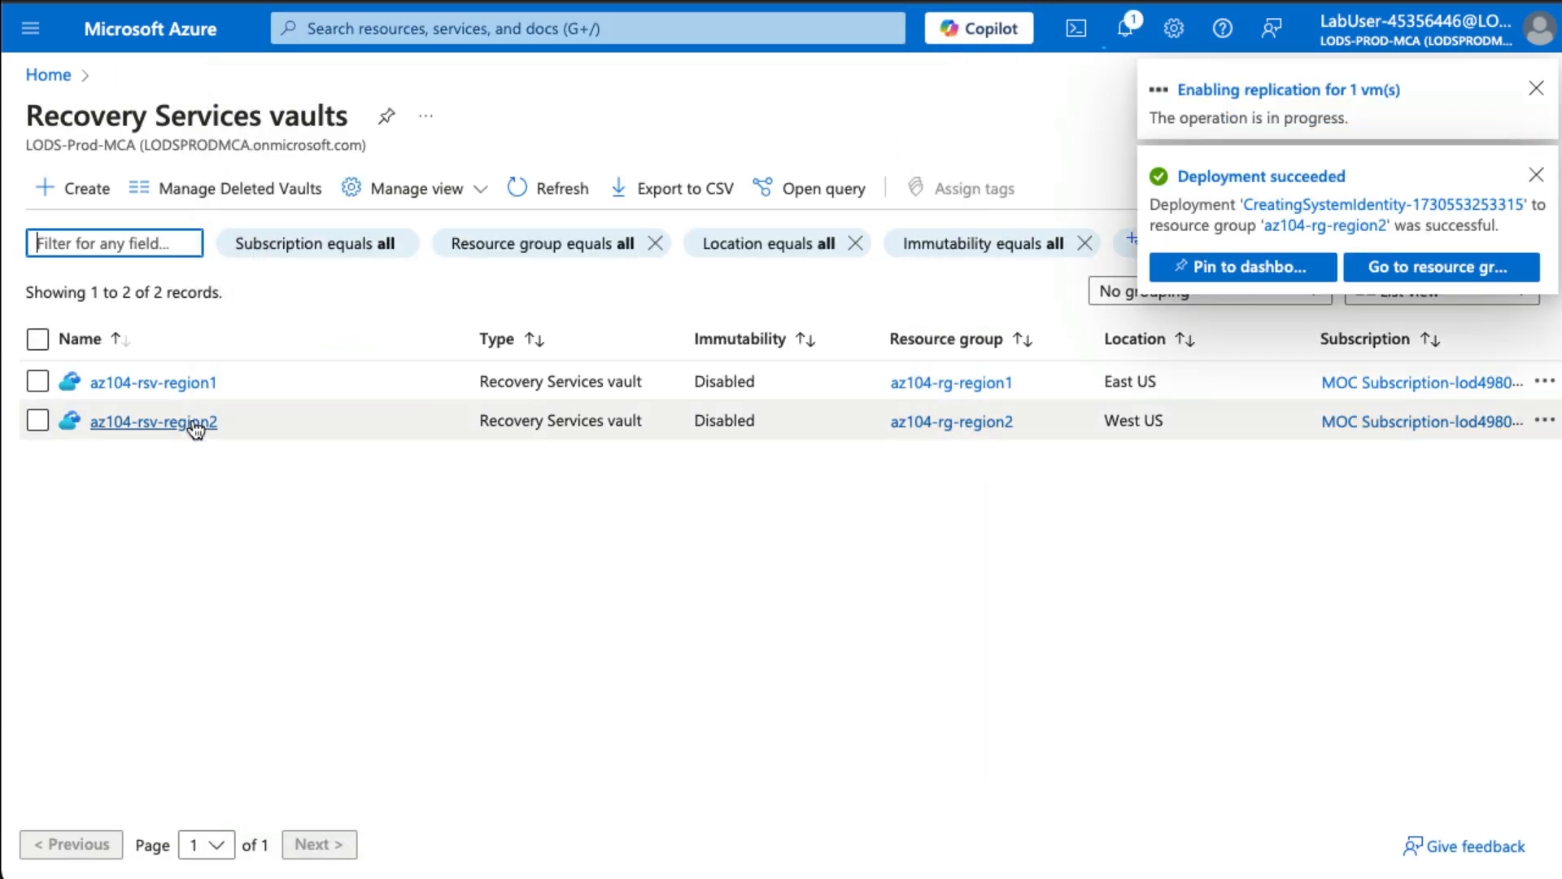
left_click(193, 423)
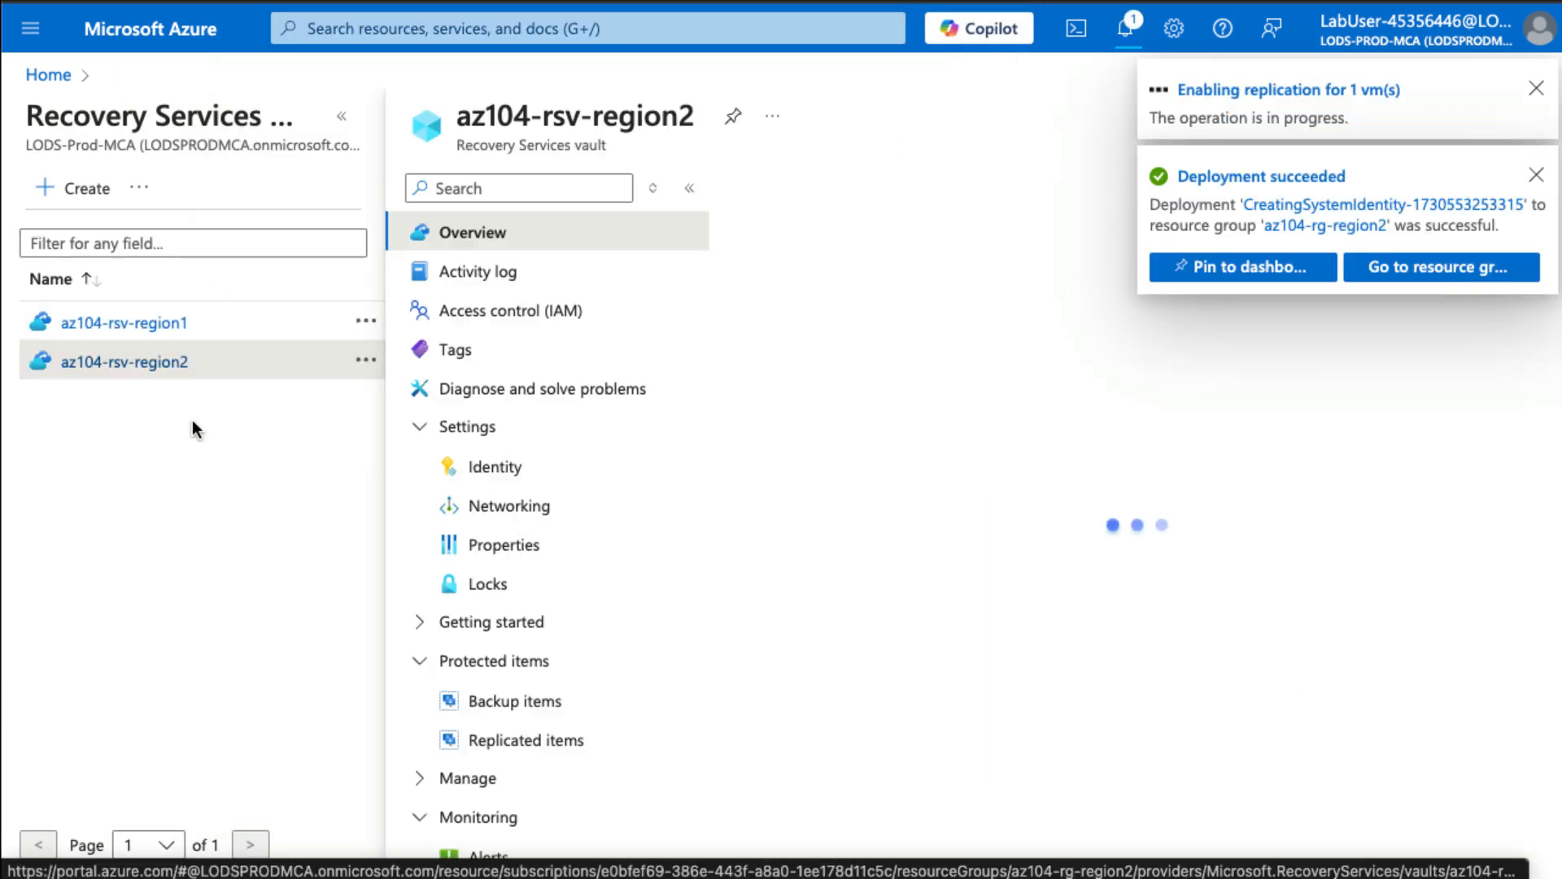
left_click(1536, 88)
left_click(343, 115)
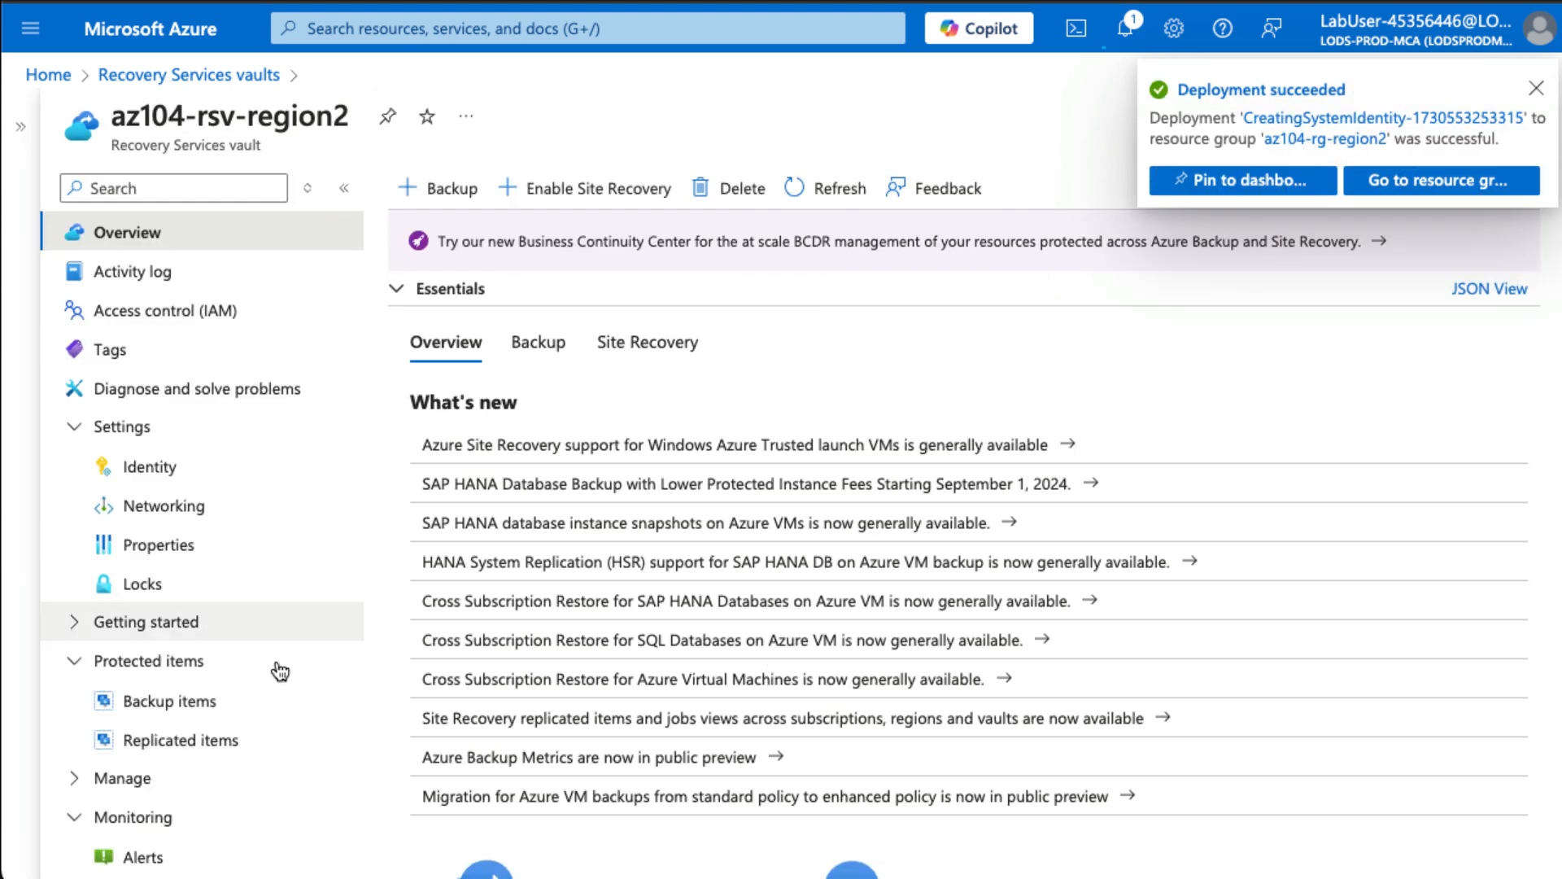
left_click(209, 700)
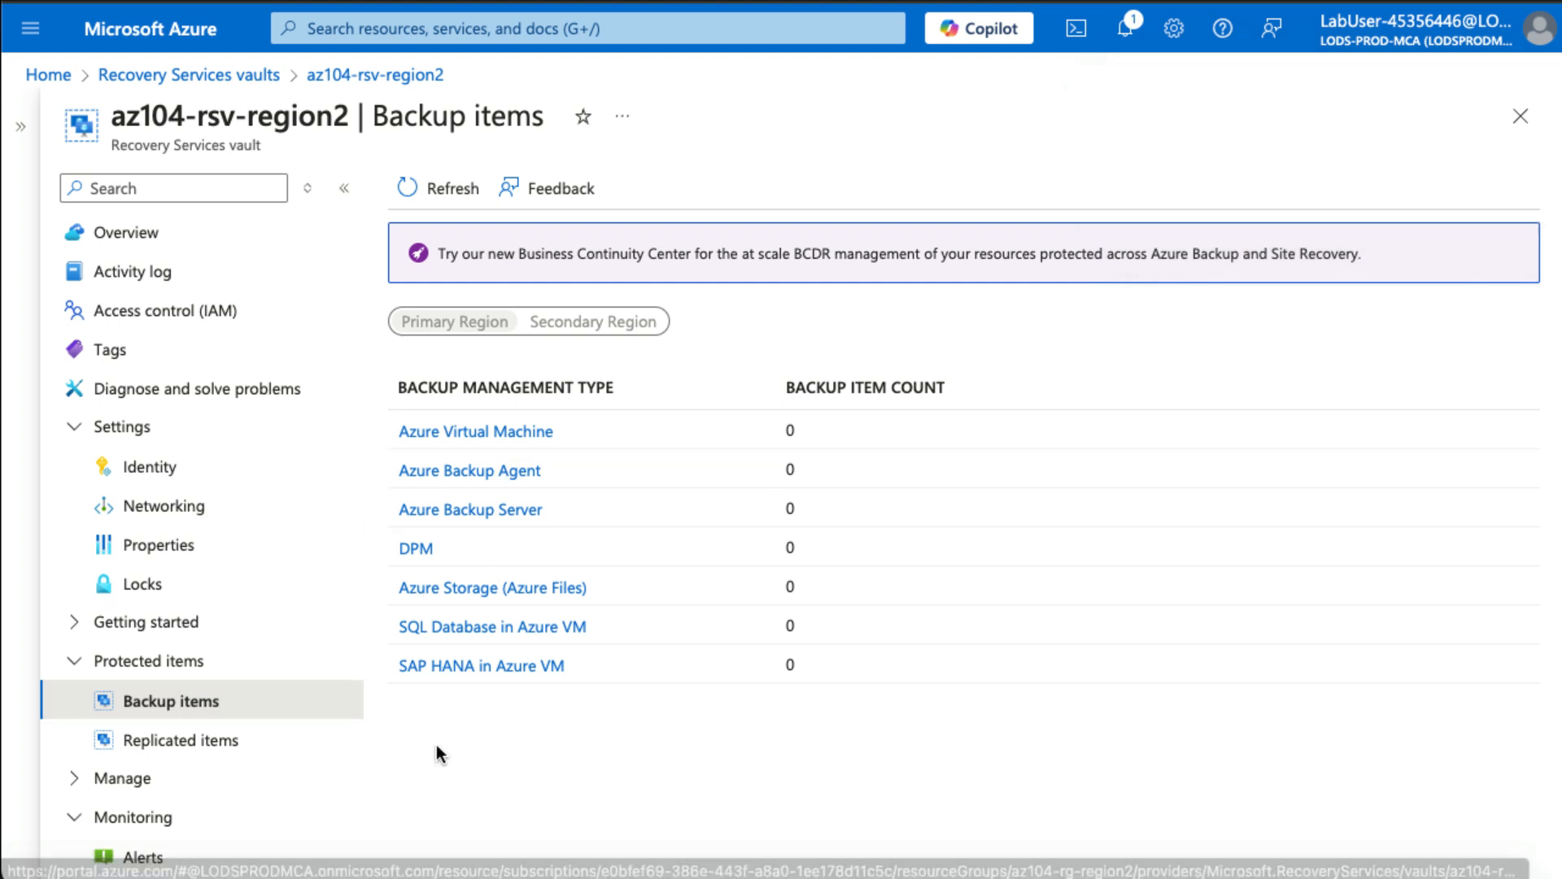
left_click(220, 742)
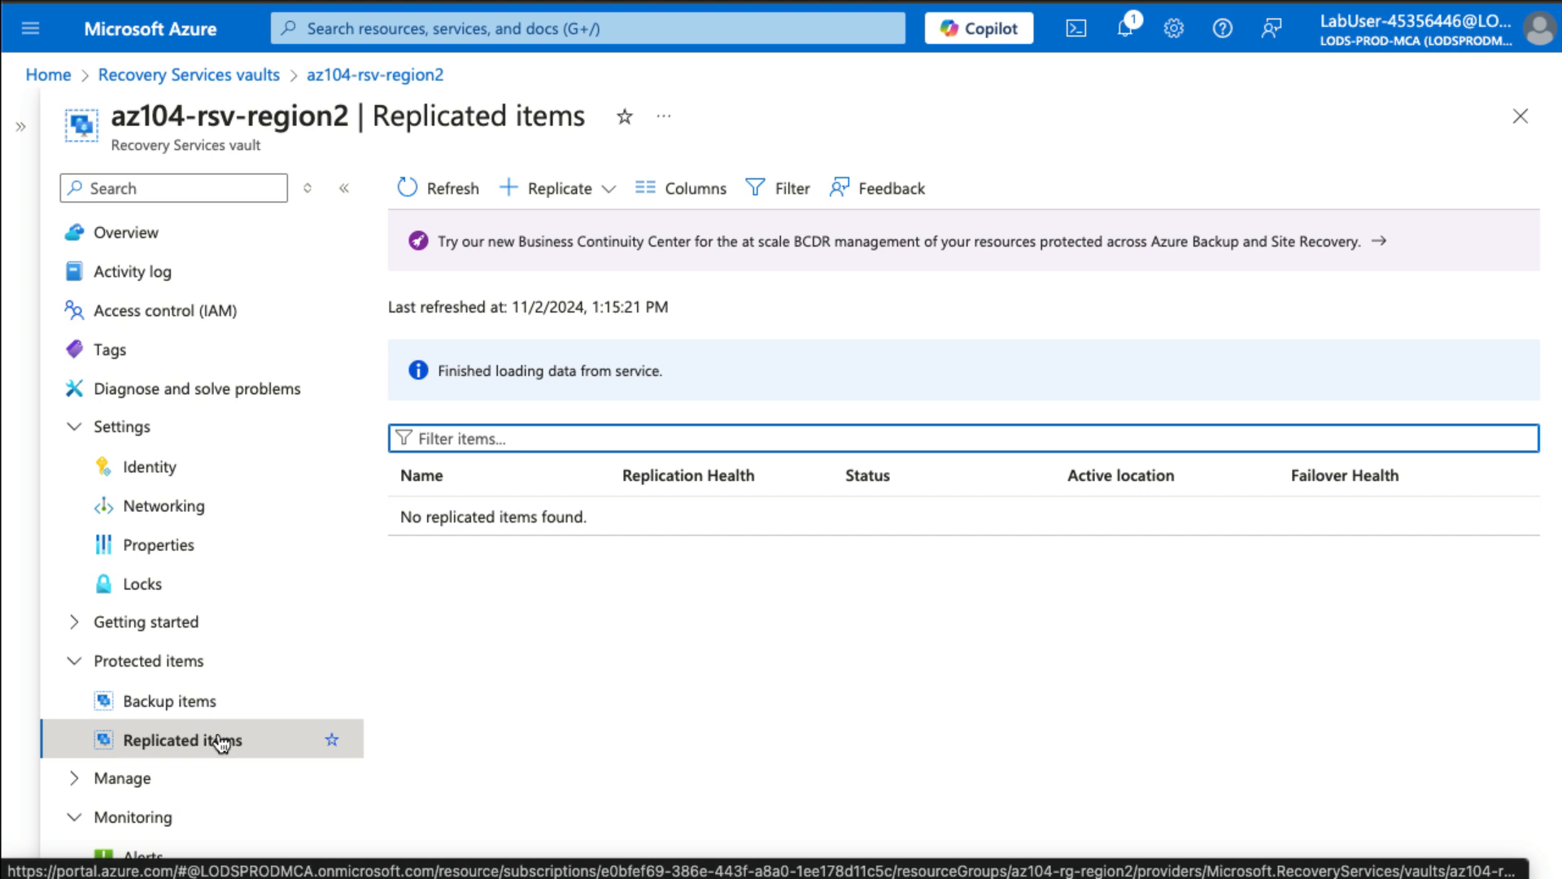
- Refresh the replicated items list until az104-10-vm0 appears
left_click(1126, 33)
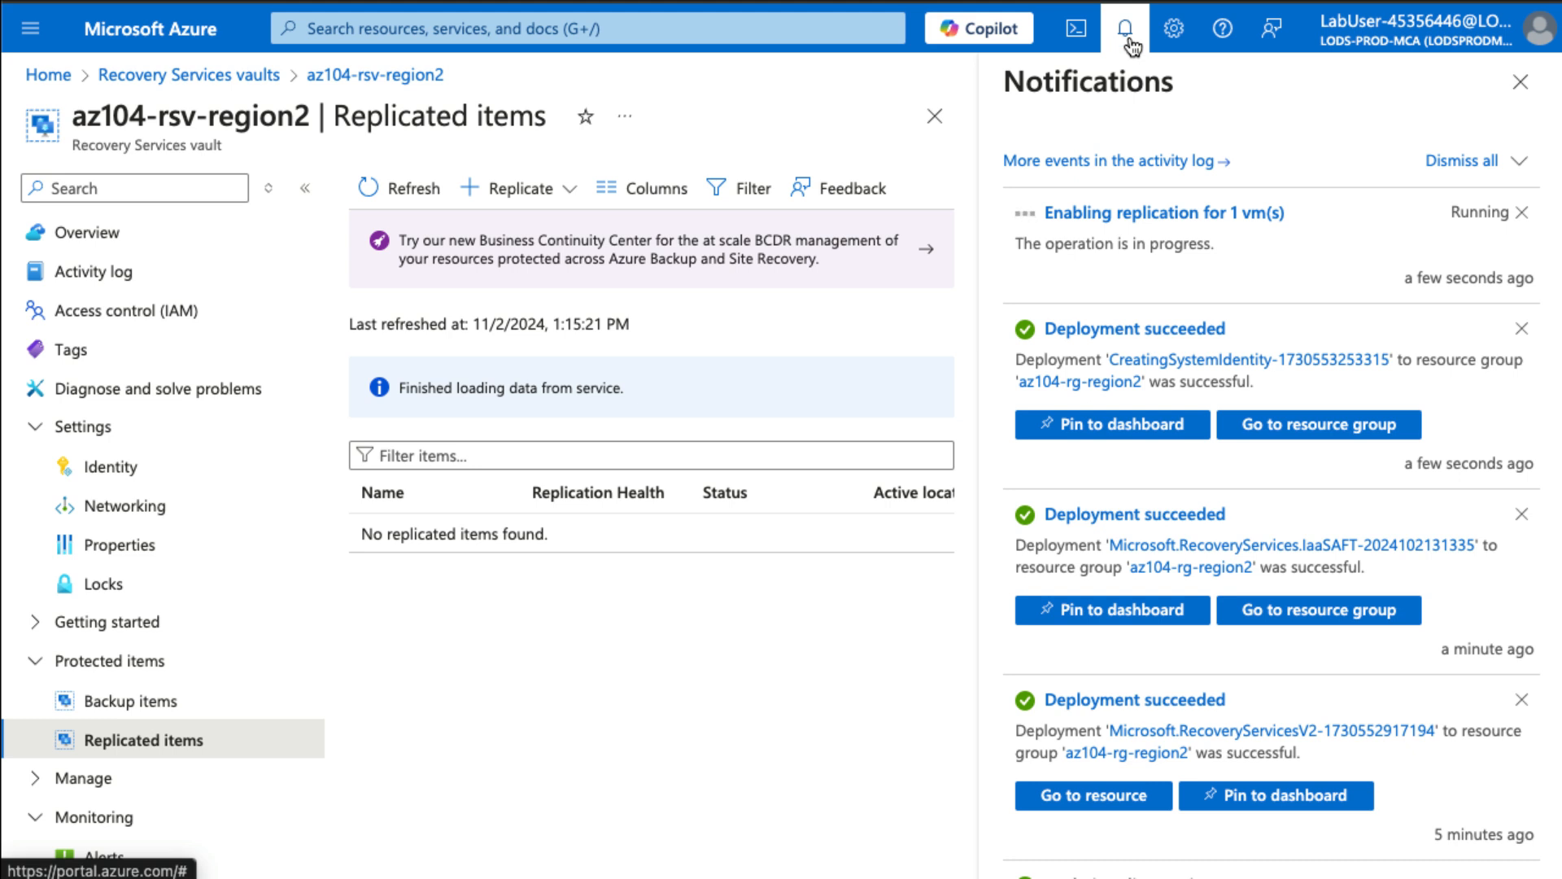
left_click(394, 194)
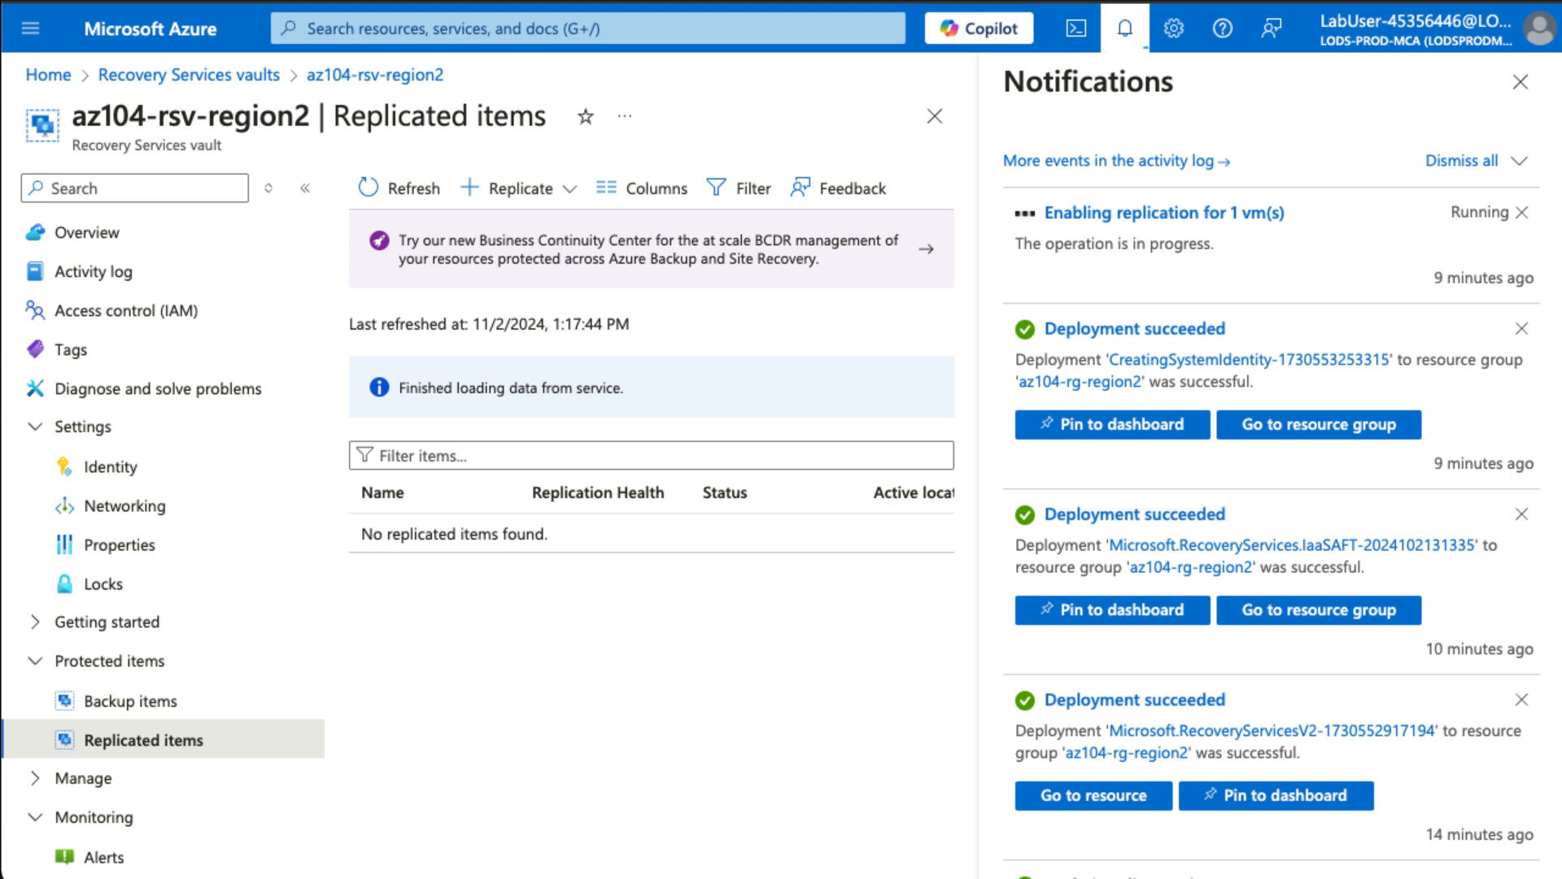
left_click(413, 189)
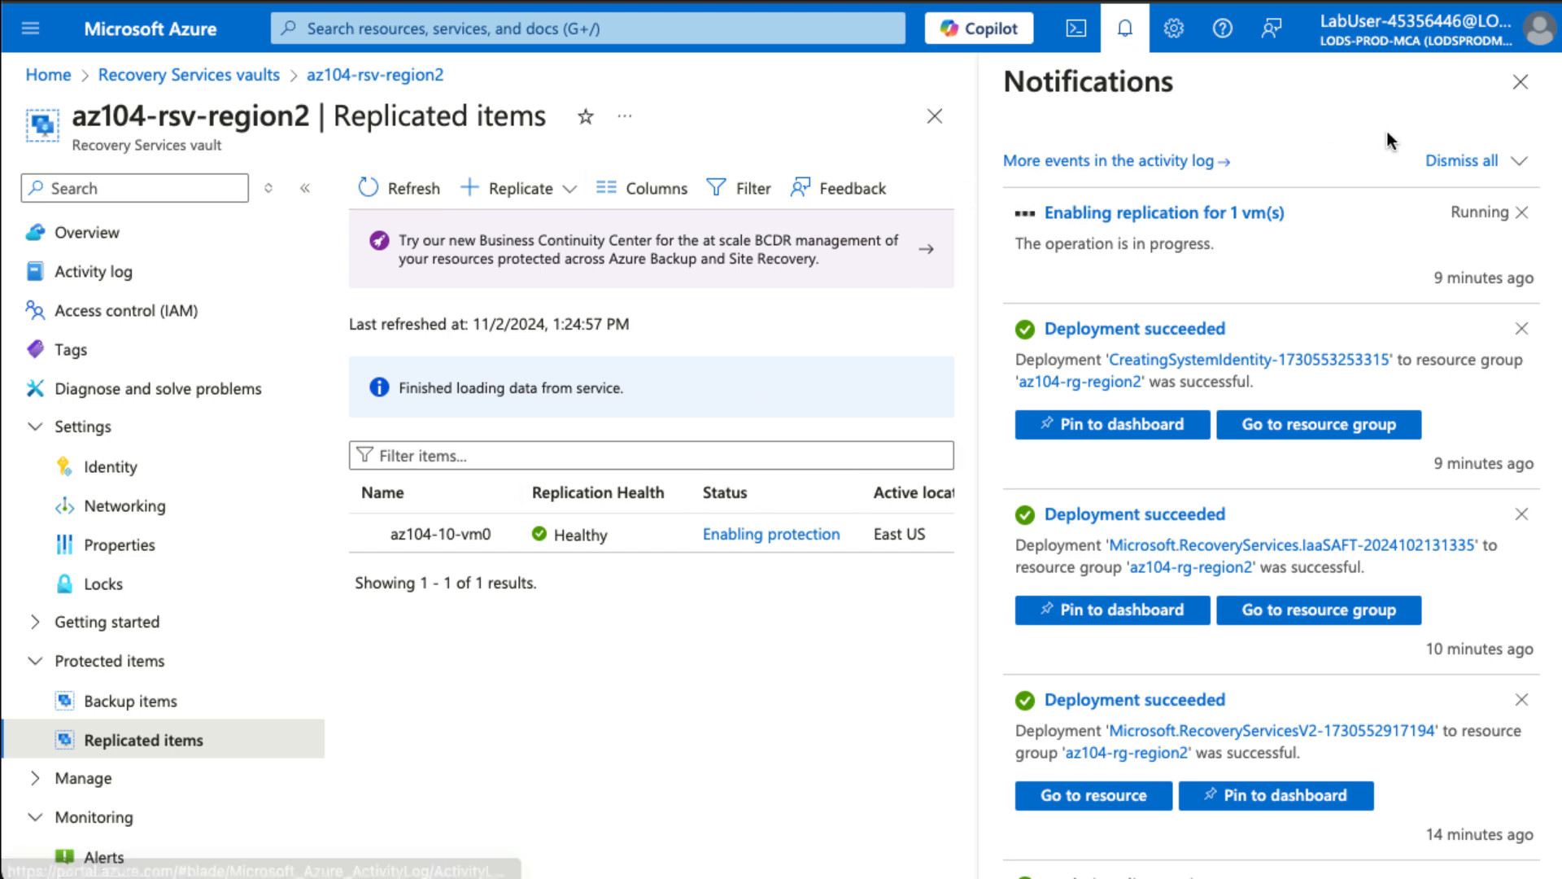
left_click(1521, 91)
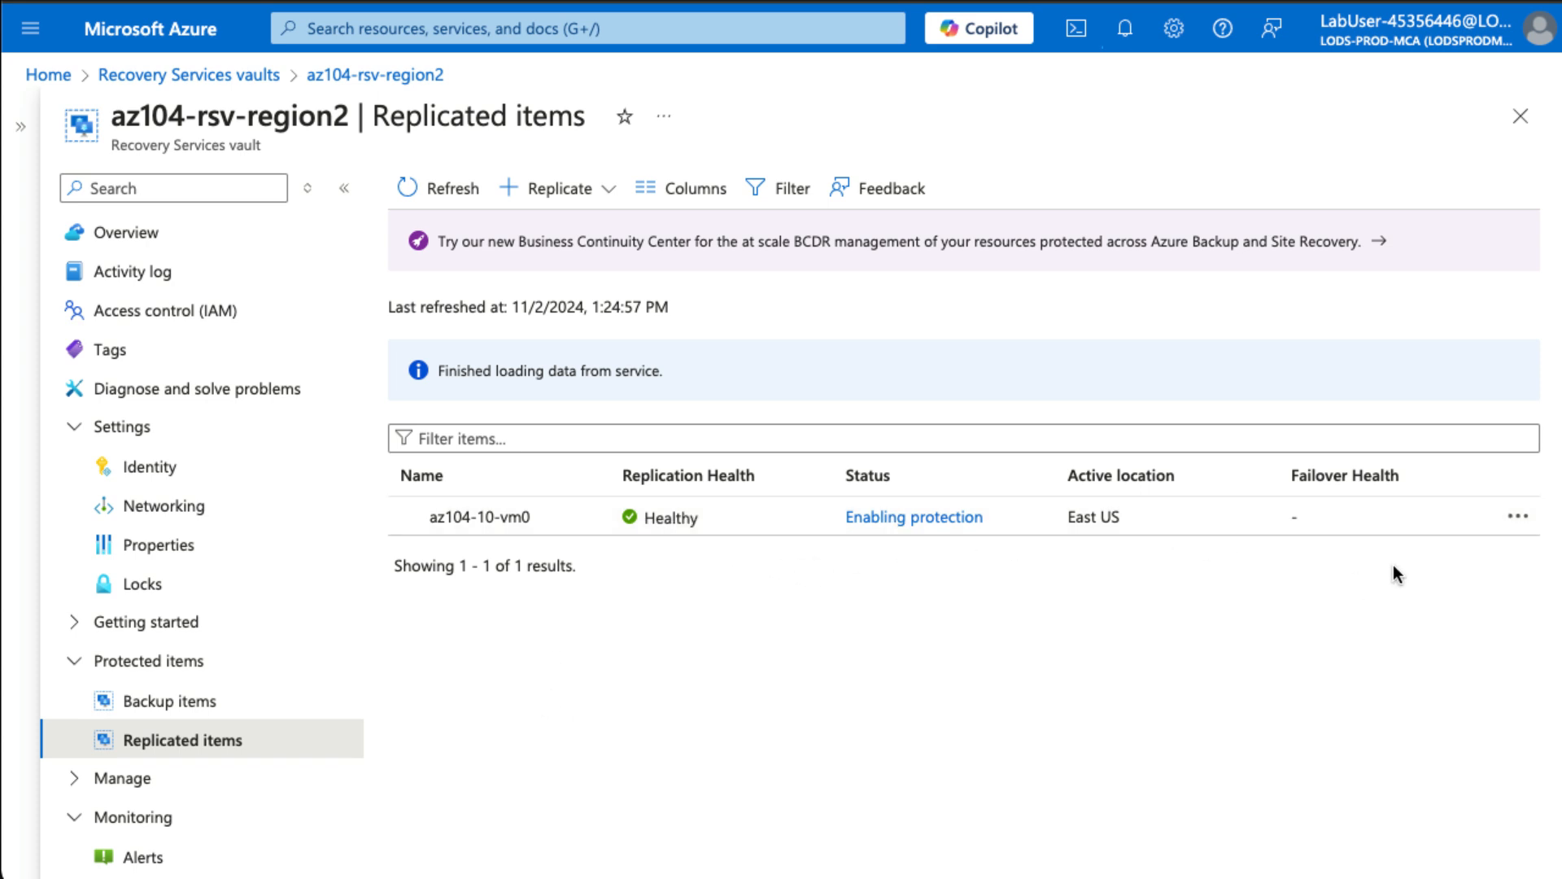
- Inspect the VM's actions menu, then open its Enabling protection job details
left_click(1518, 517)
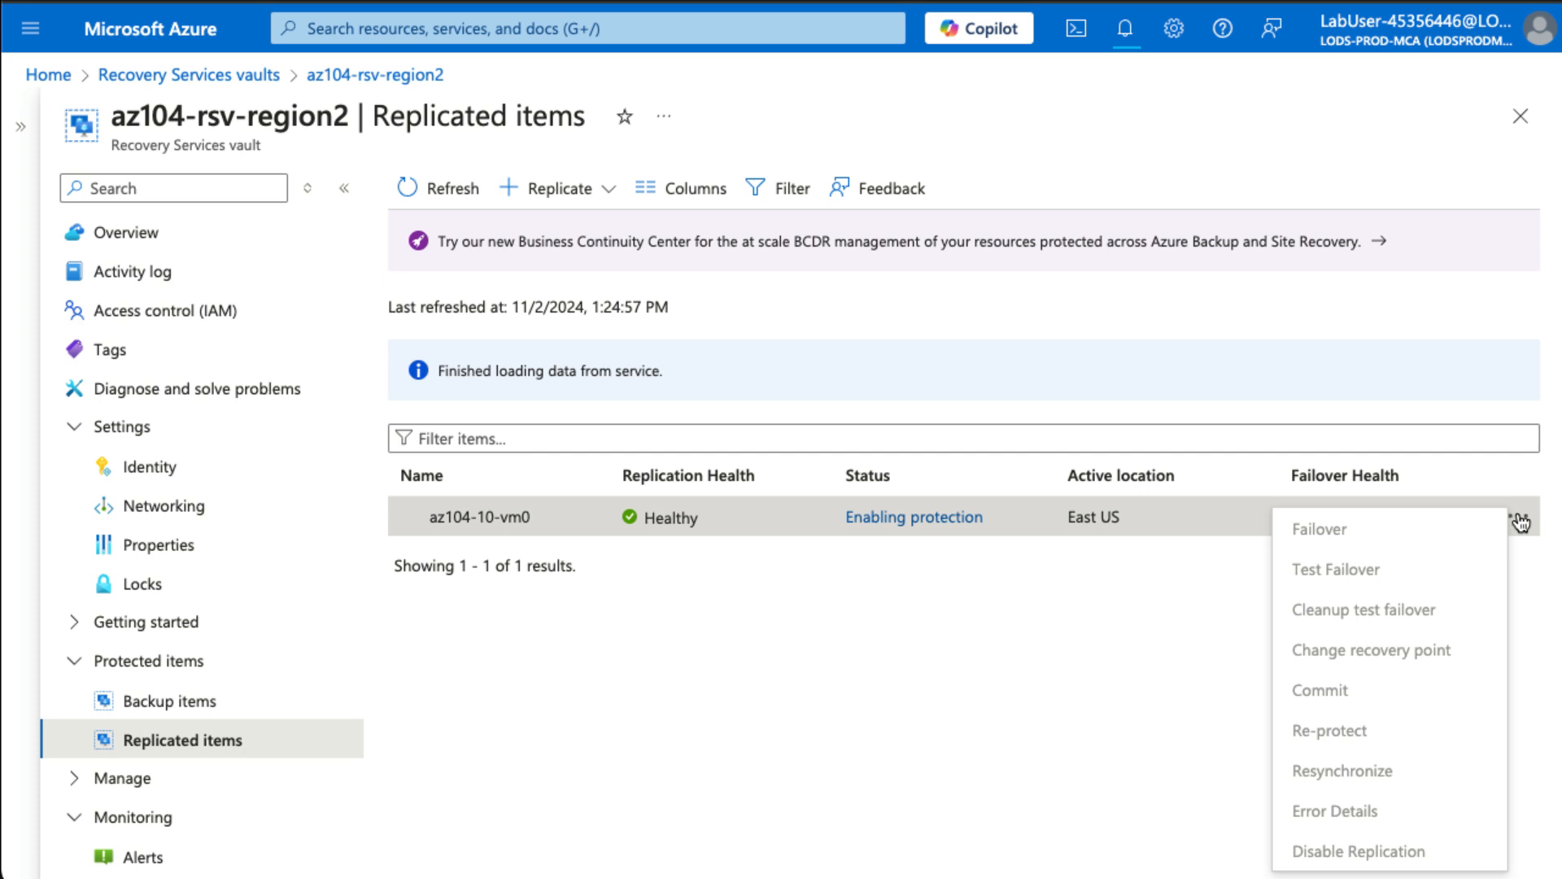
left_click(1004, 677)
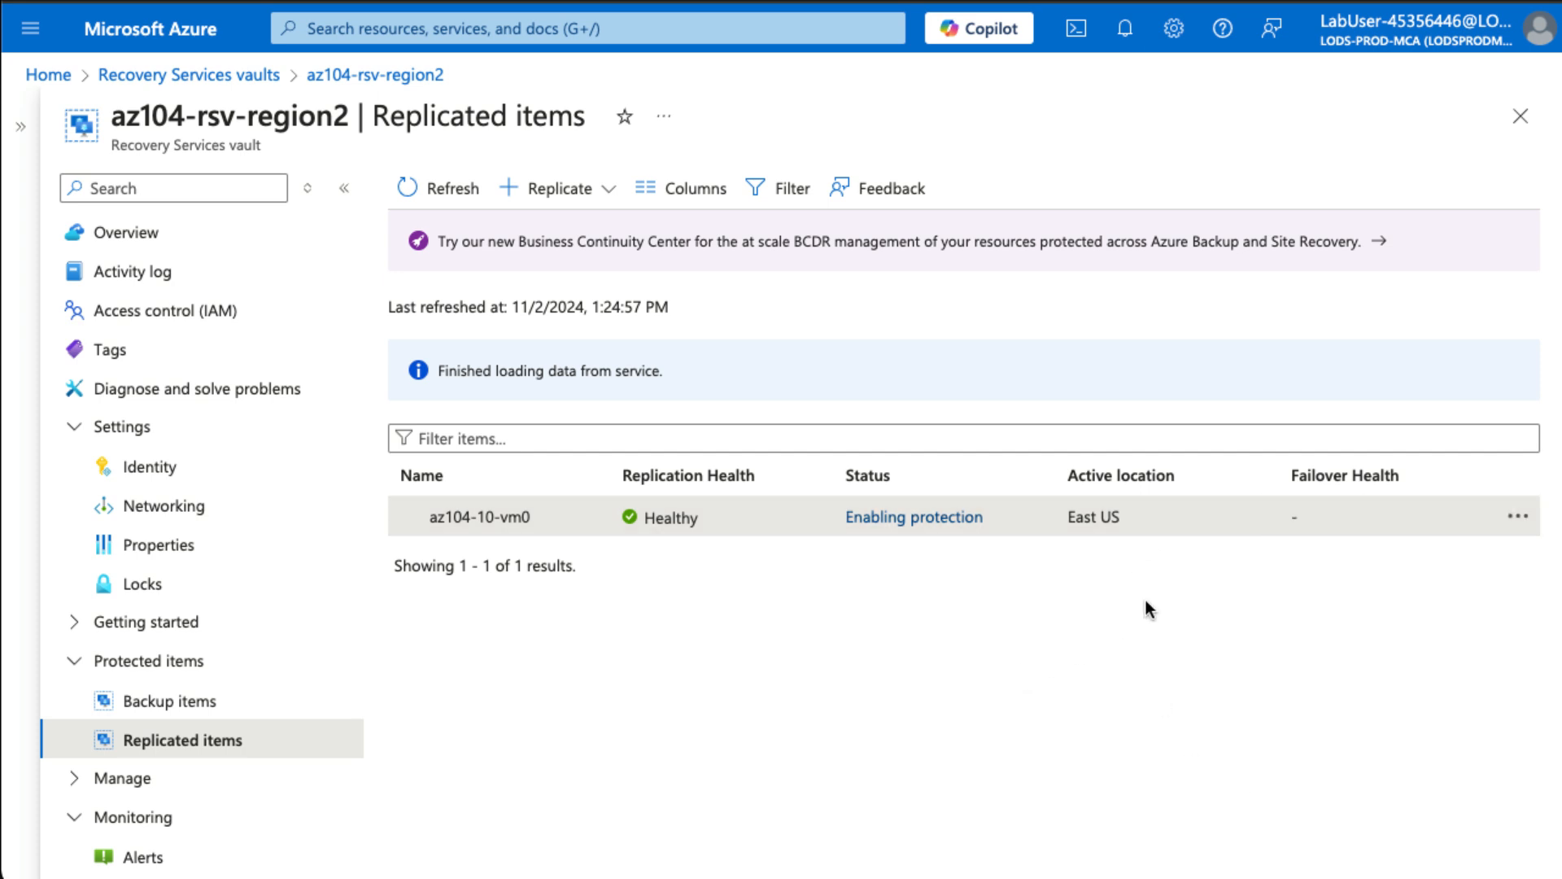
left_click(1518, 517)
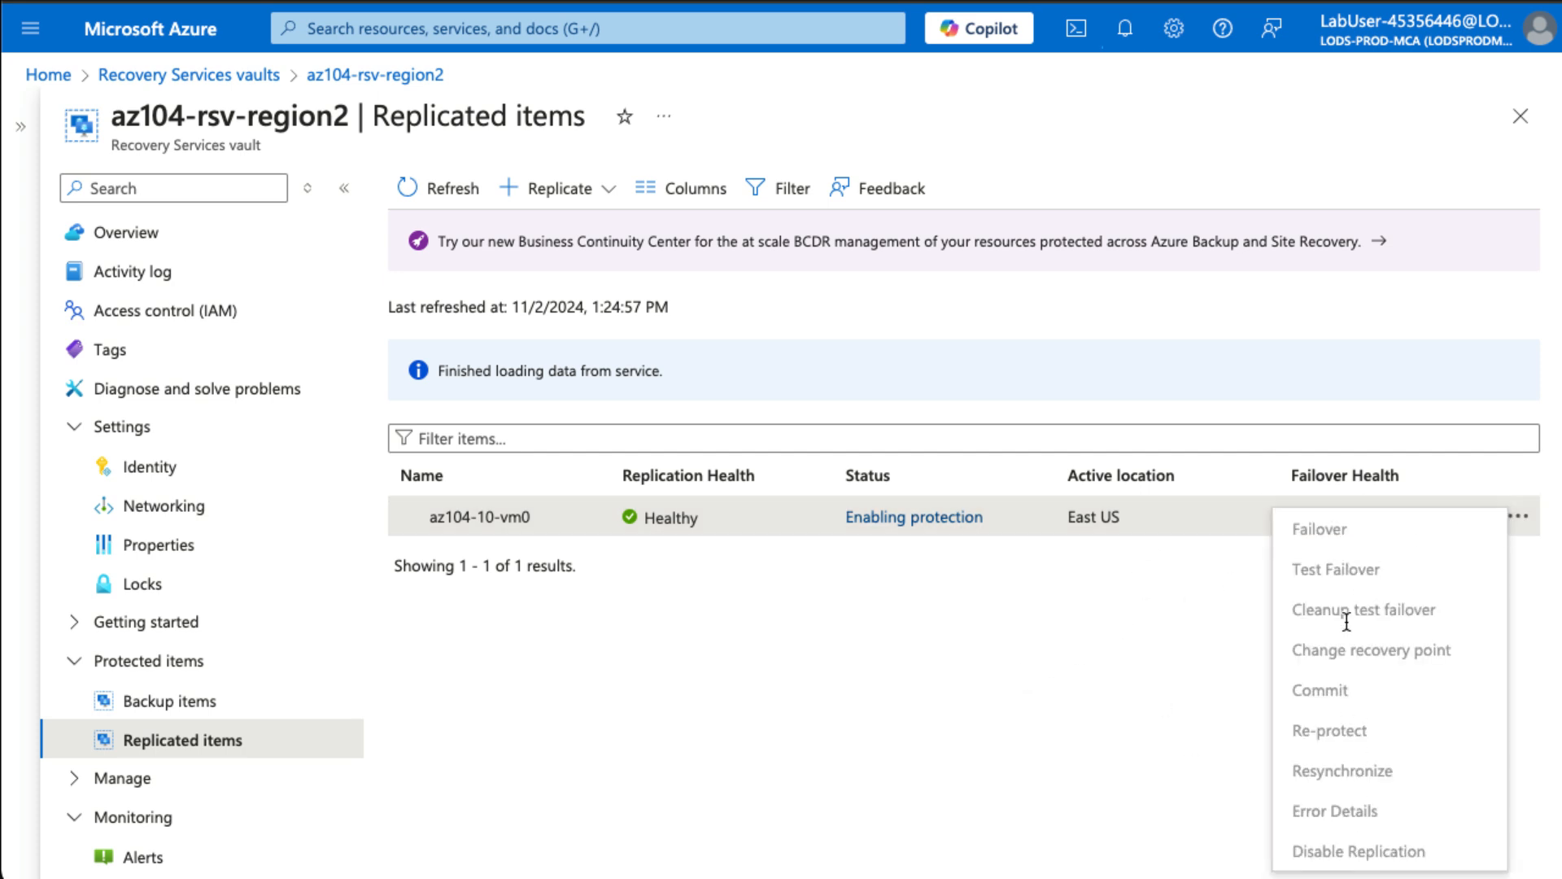
left_click(987, 691)
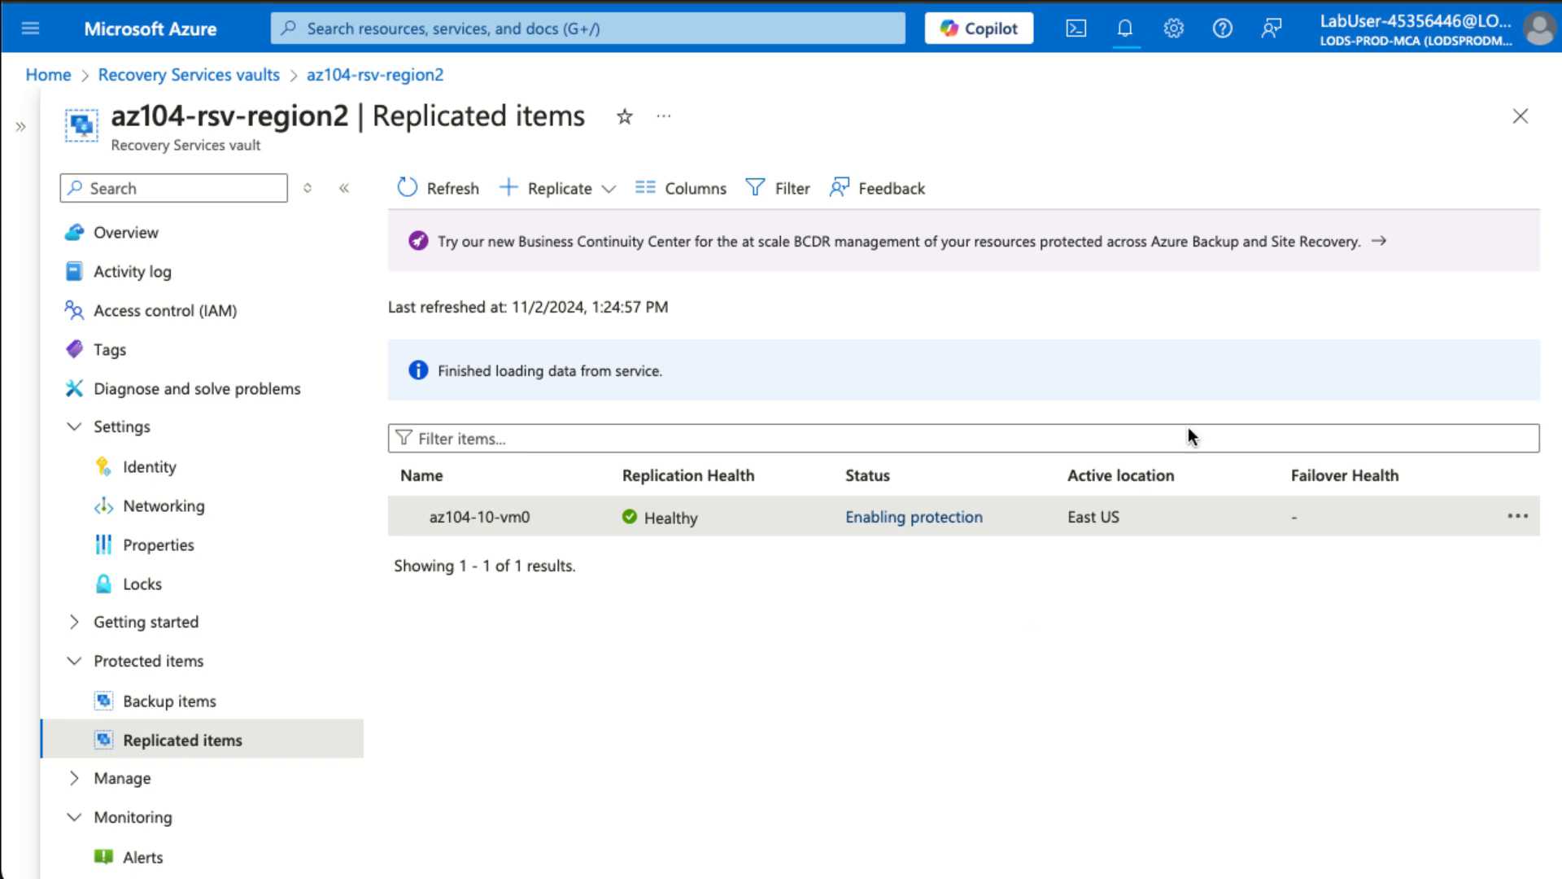
left_click(917, 521)
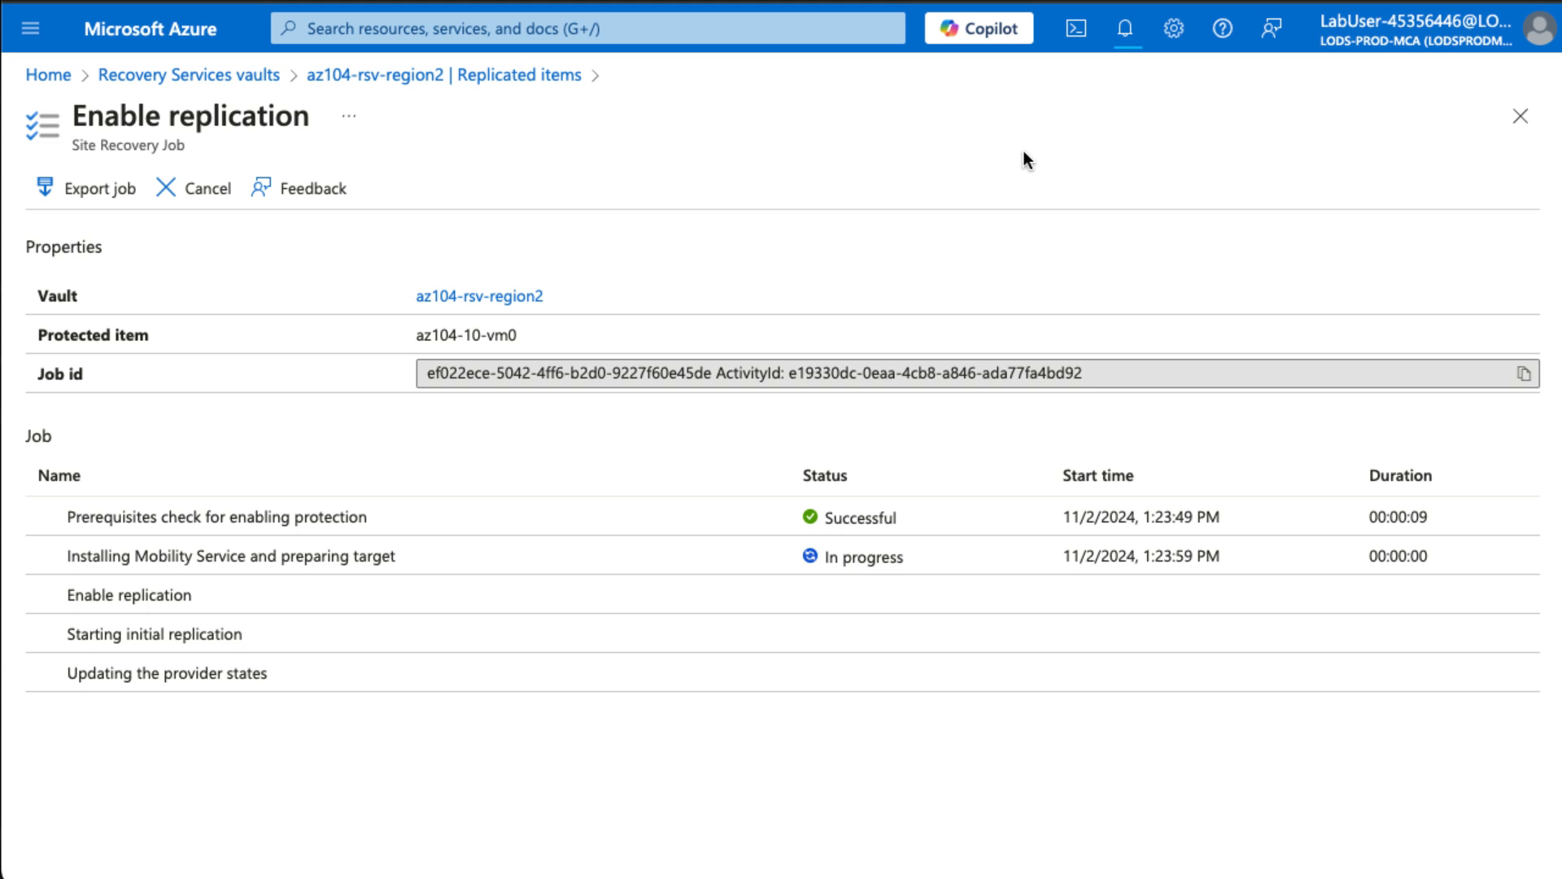
left_click(713, 32)
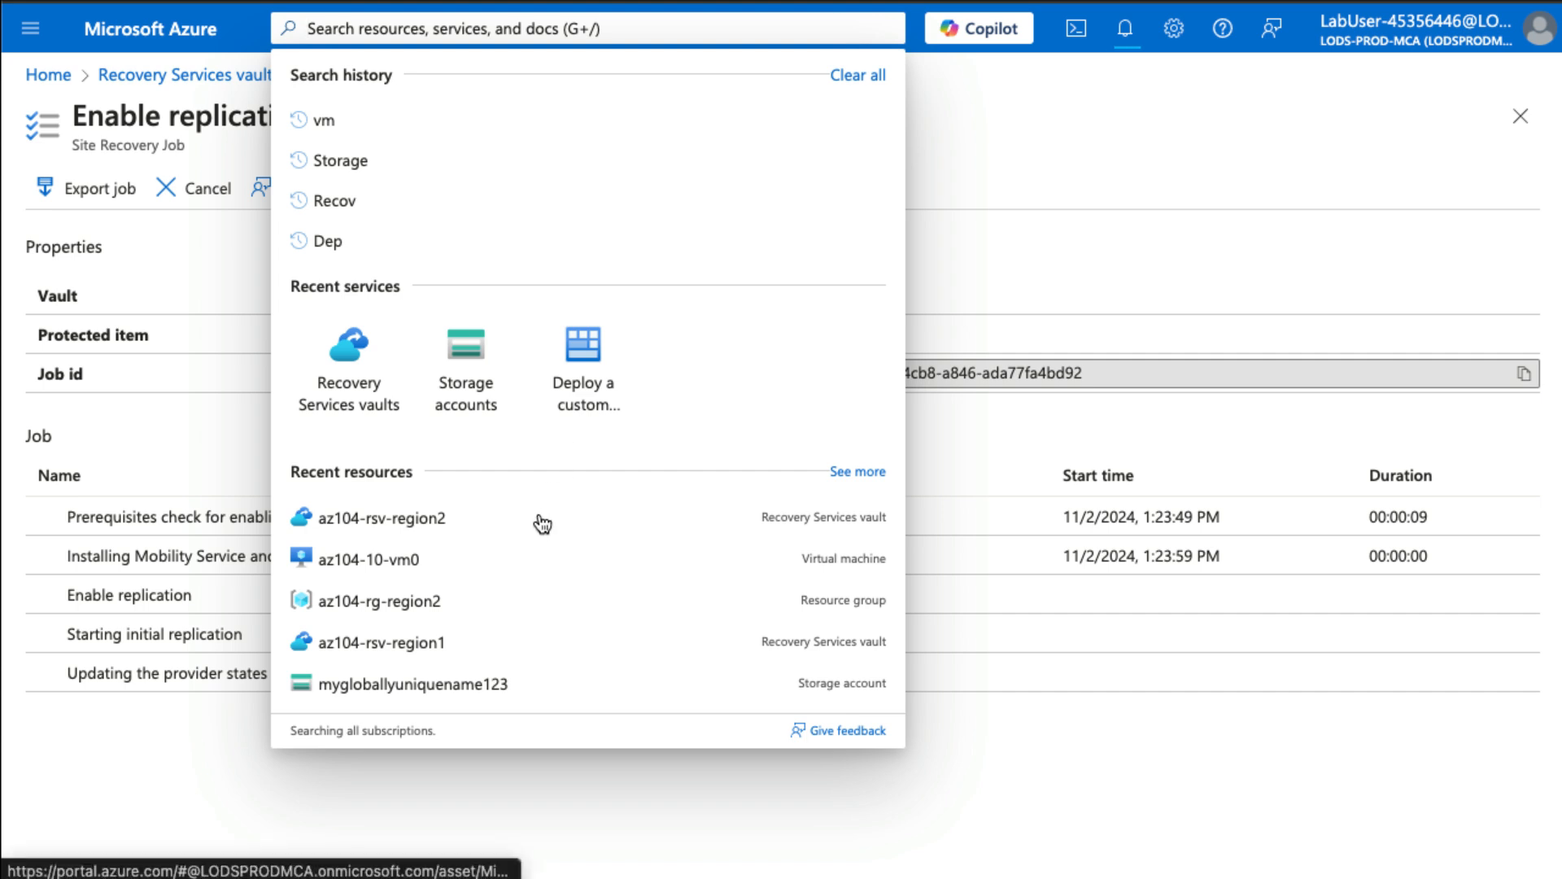
- Delete resource group az104-rg-region2, pasting its name to confirm the deletion
left_click(375, 609)
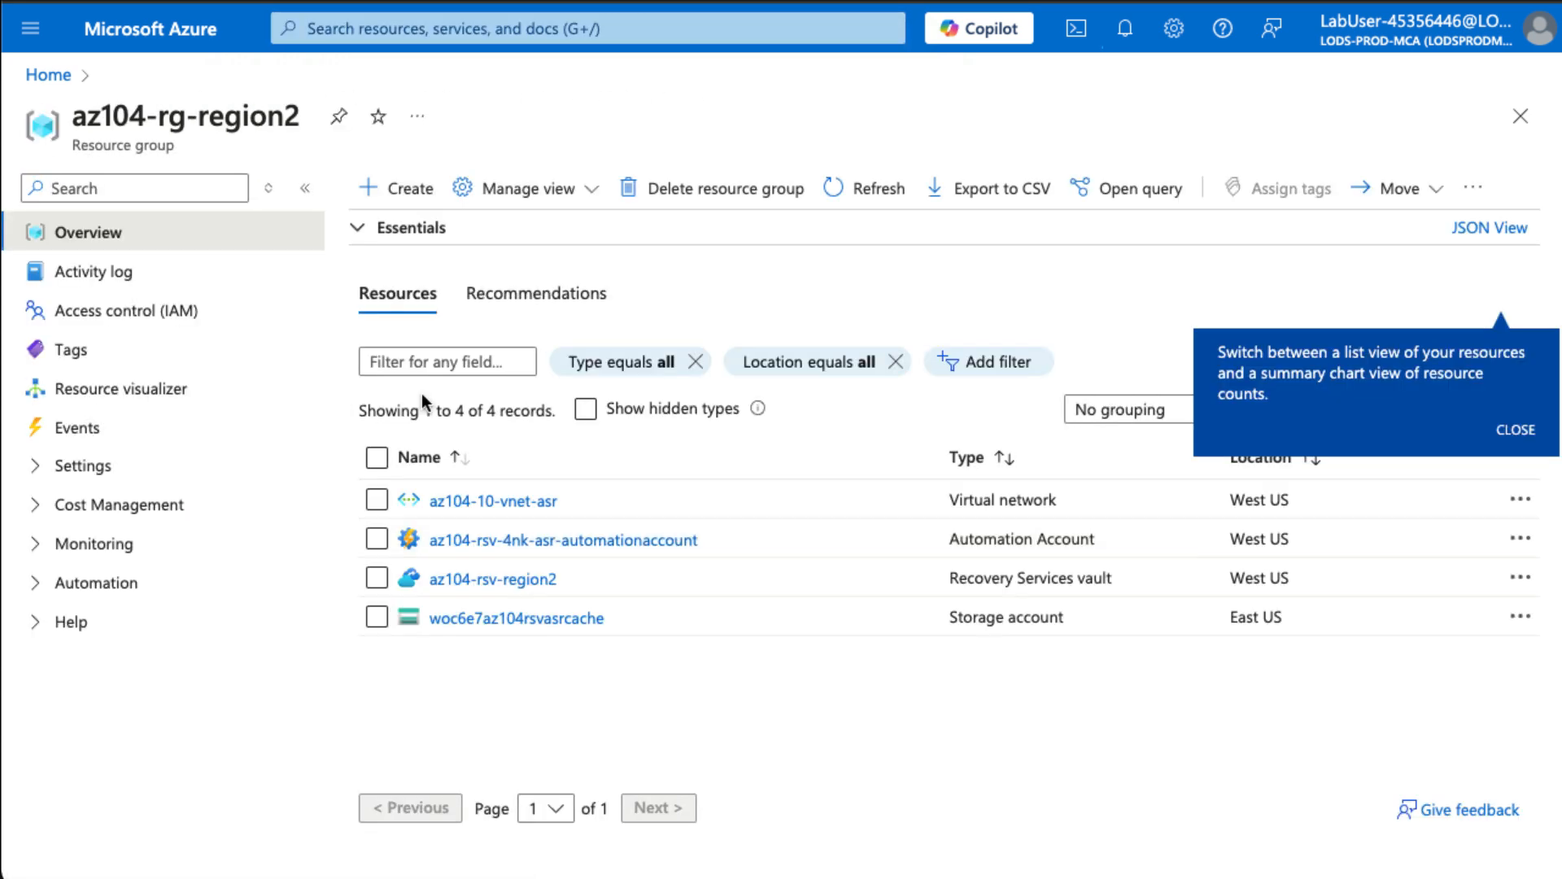
left_click(728, 195)
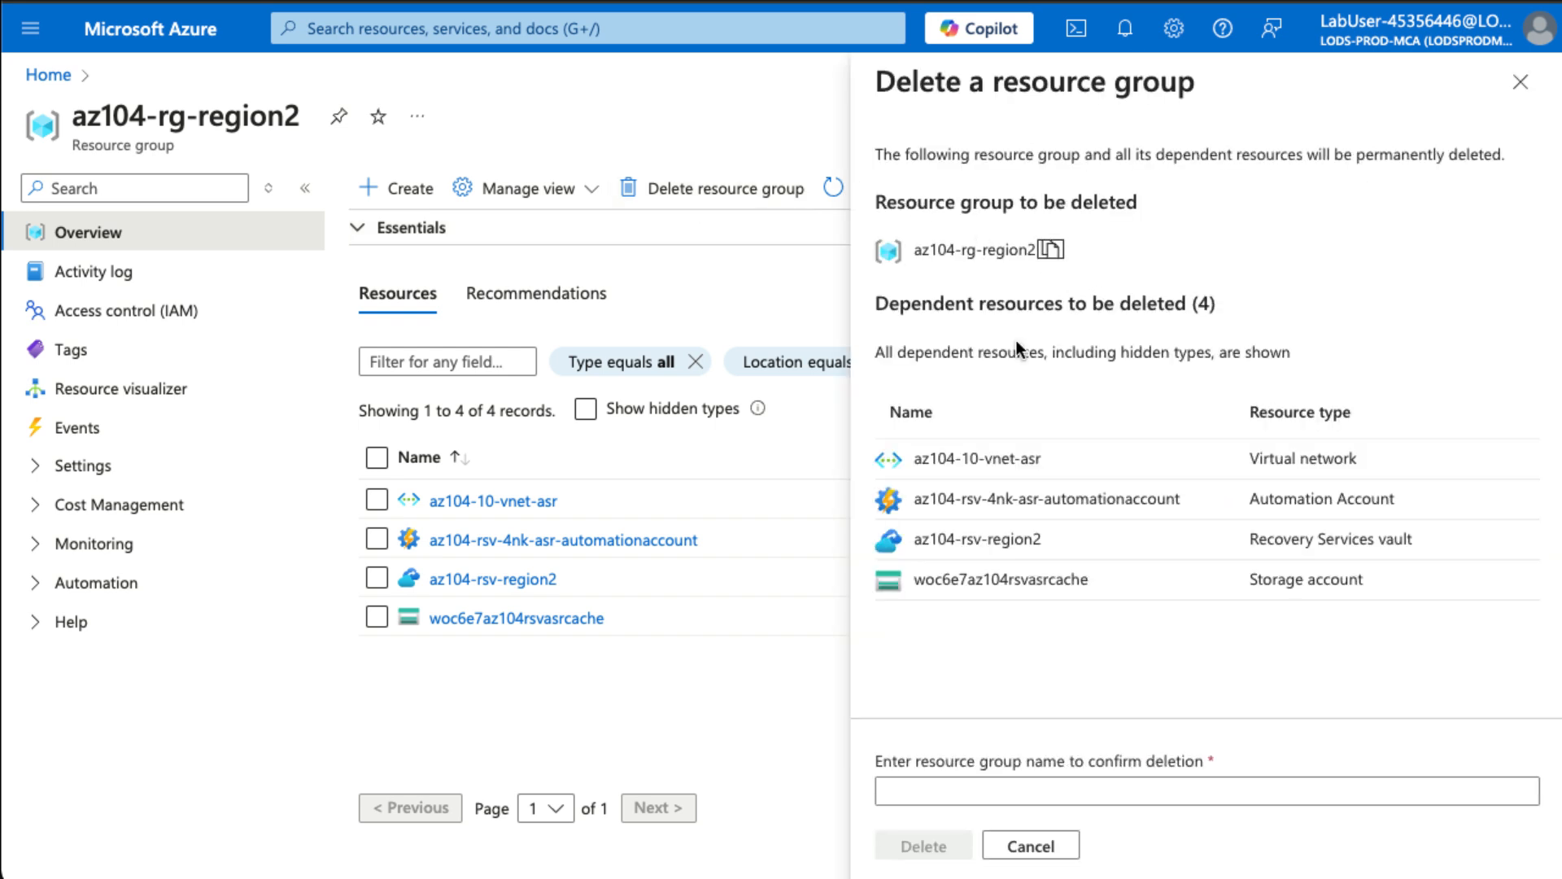
left_click(1042, 791)
type("az104-rg-region2")
left_click(930, 850)
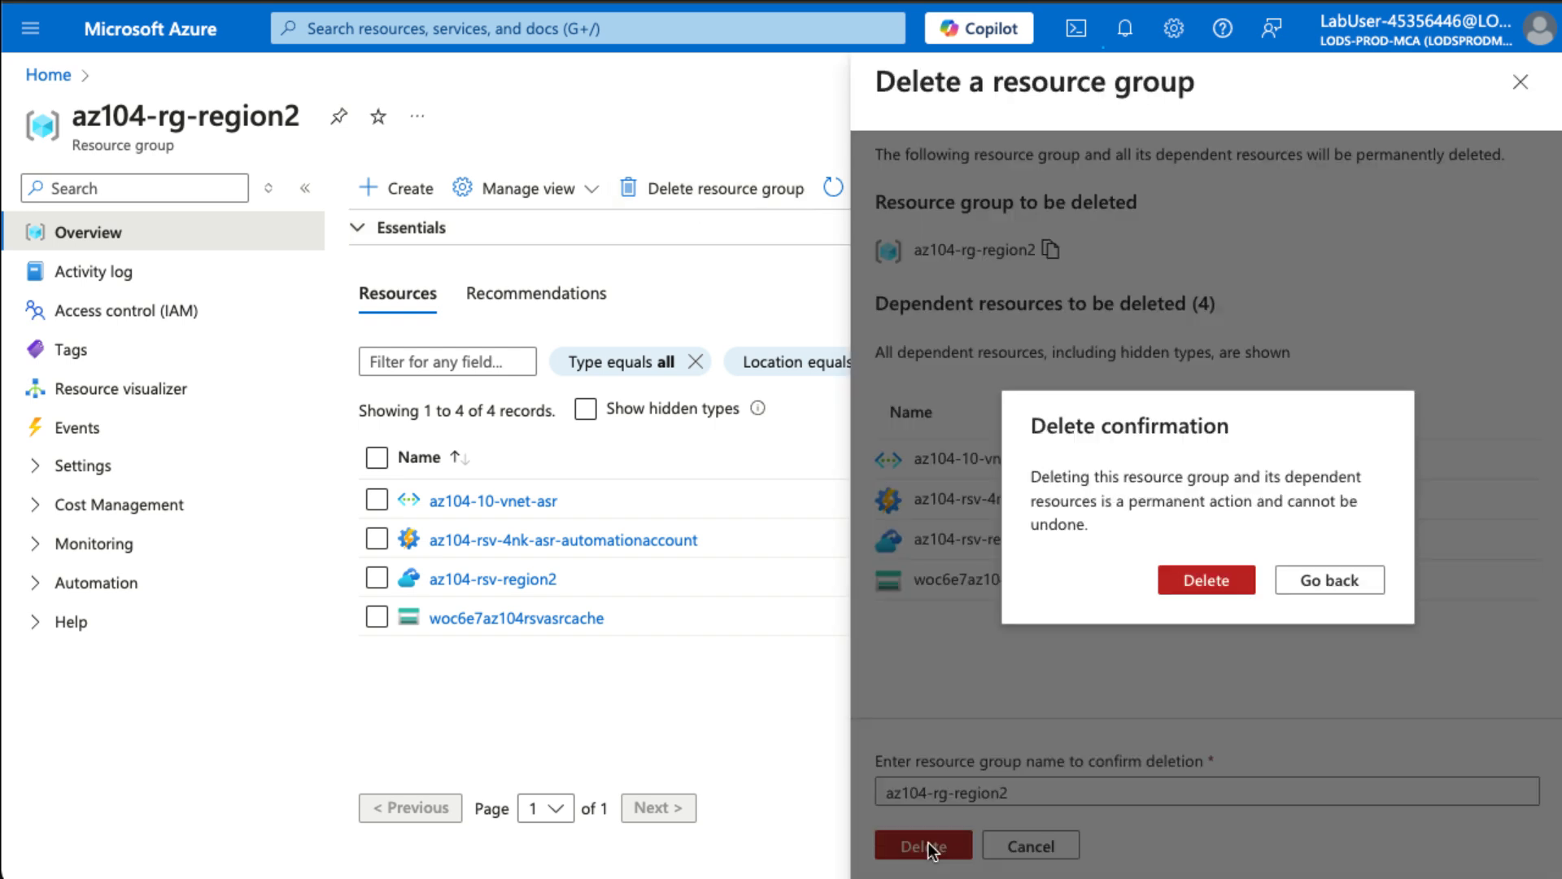
left_click(1212, 593)
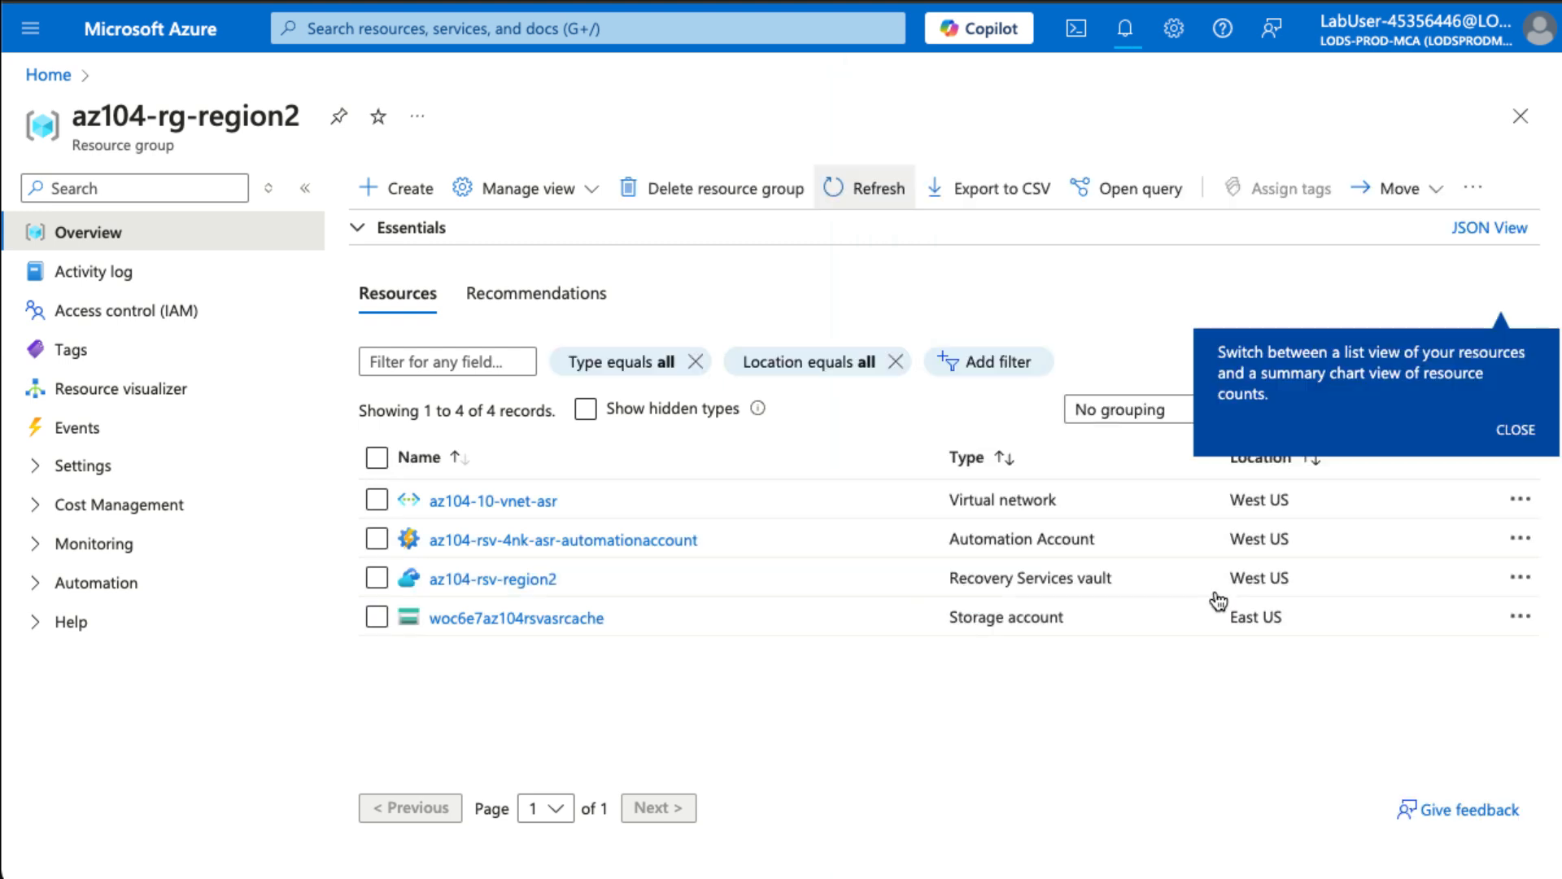